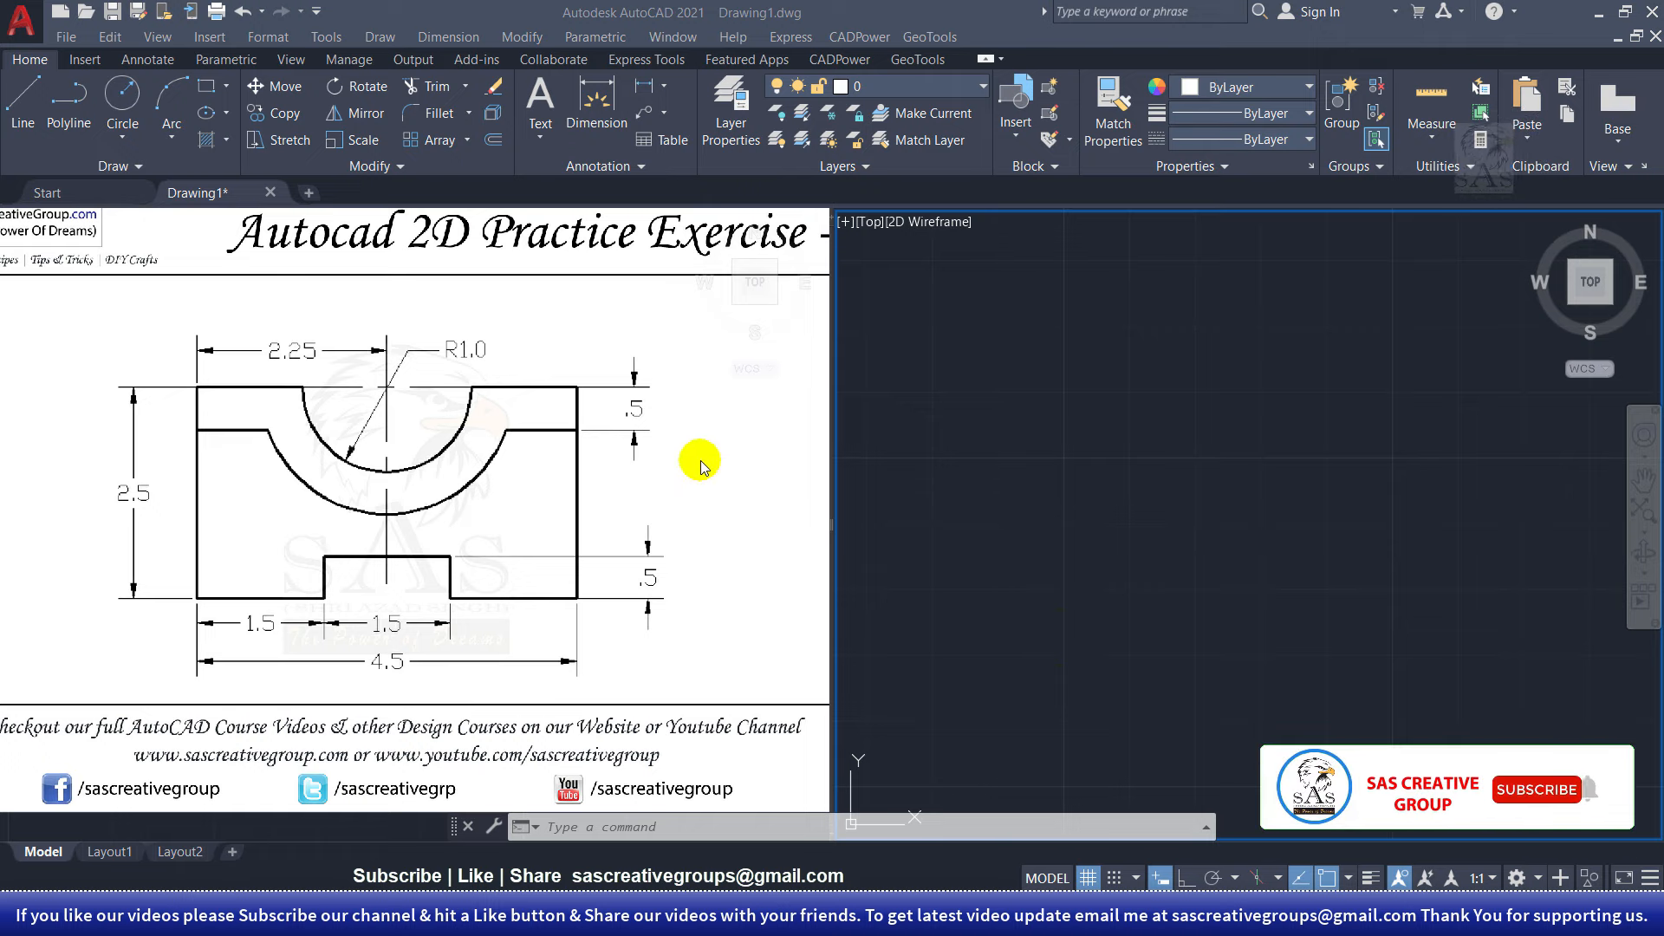
{"action": "left_click", "coordinate": [638, 387]}
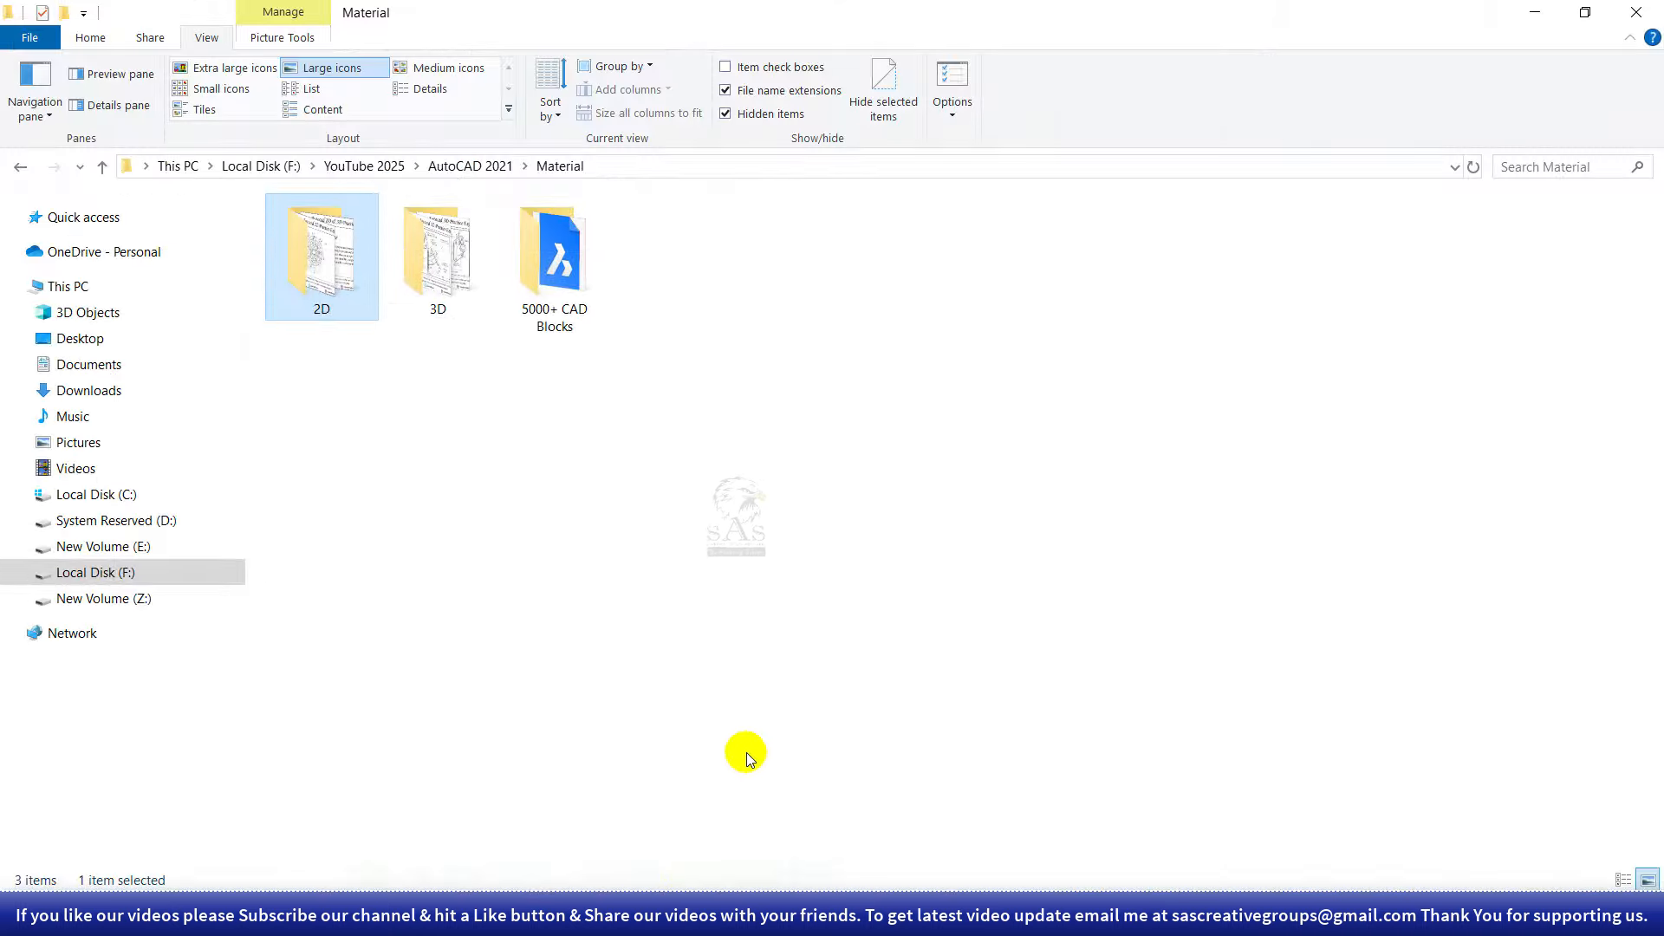
Step: Browse the exercise images in the 2D folder of the Material directory in File Explorer, and return to the Material folder
{"action": "left_click", "coordinate": [420, 293]}
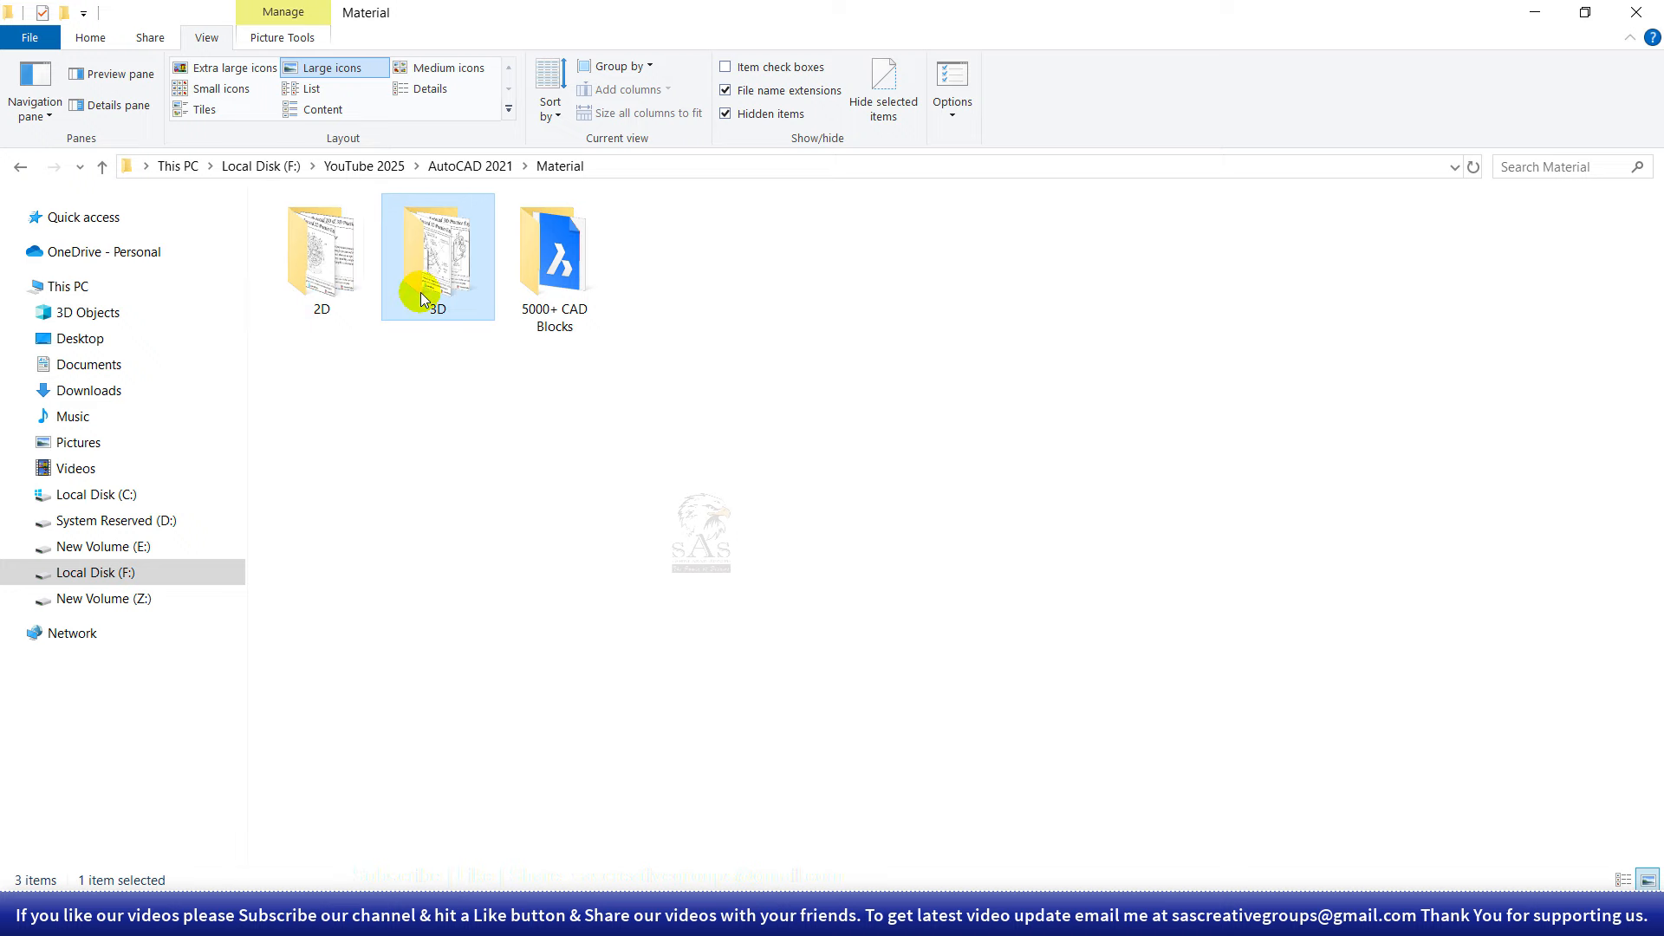
{"action": "double_click", "coordinate": [319, 274]}
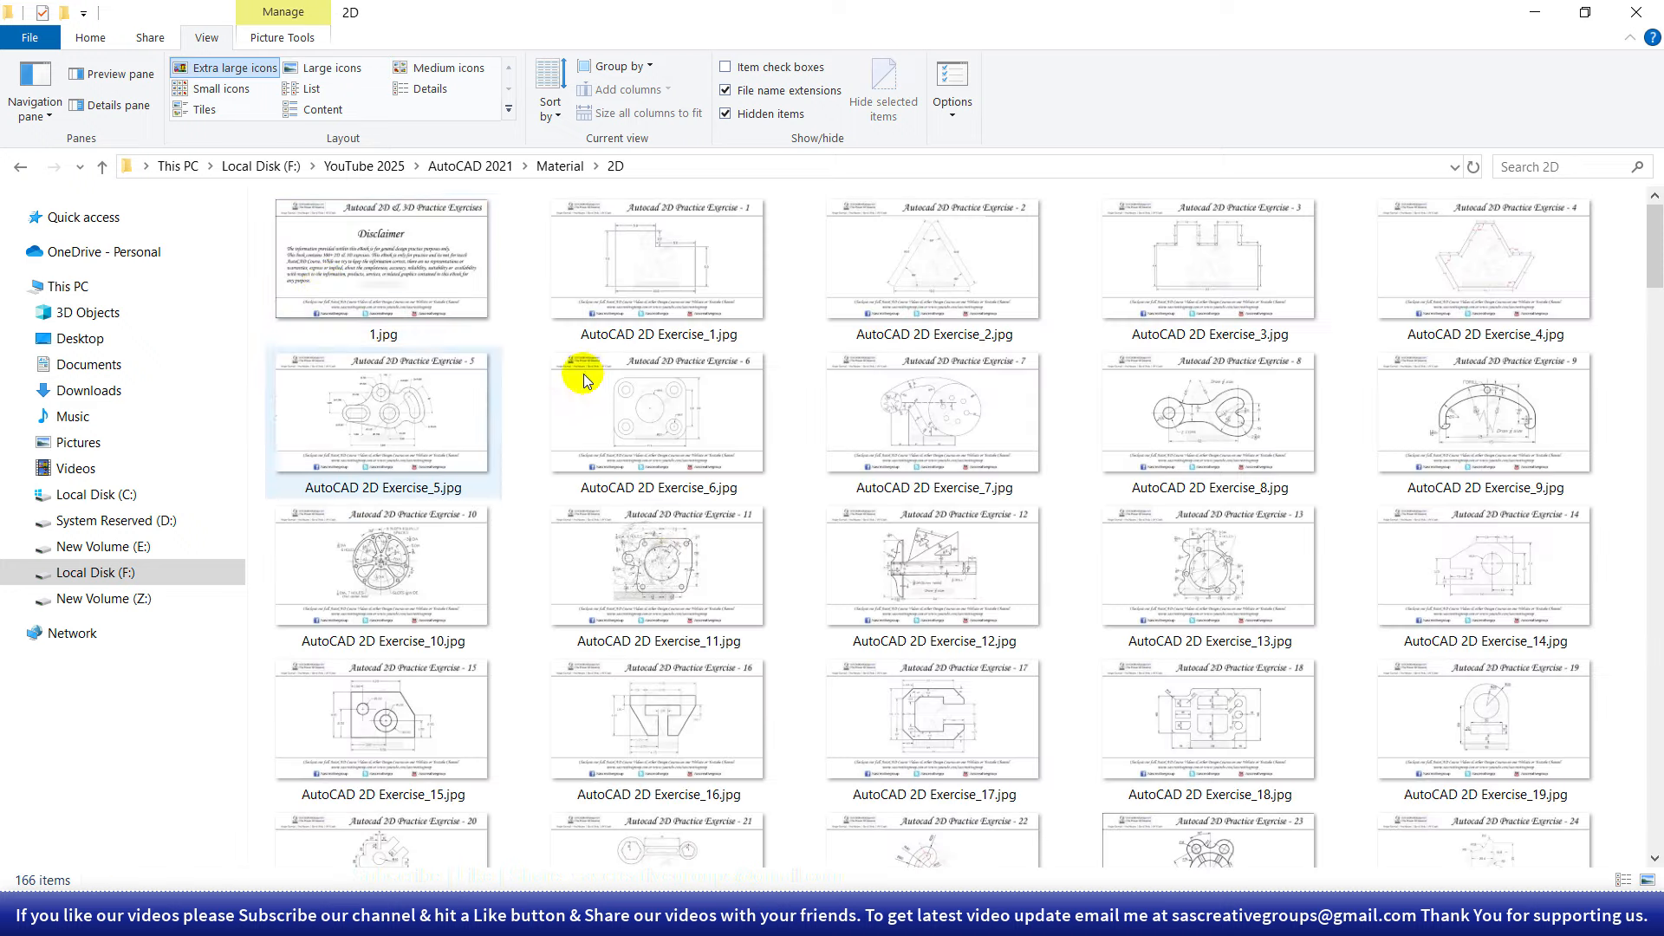
{"action": "scroll", "coordinate": [742, 386], "scroll_direction": "down", "scroll_amount": 20}
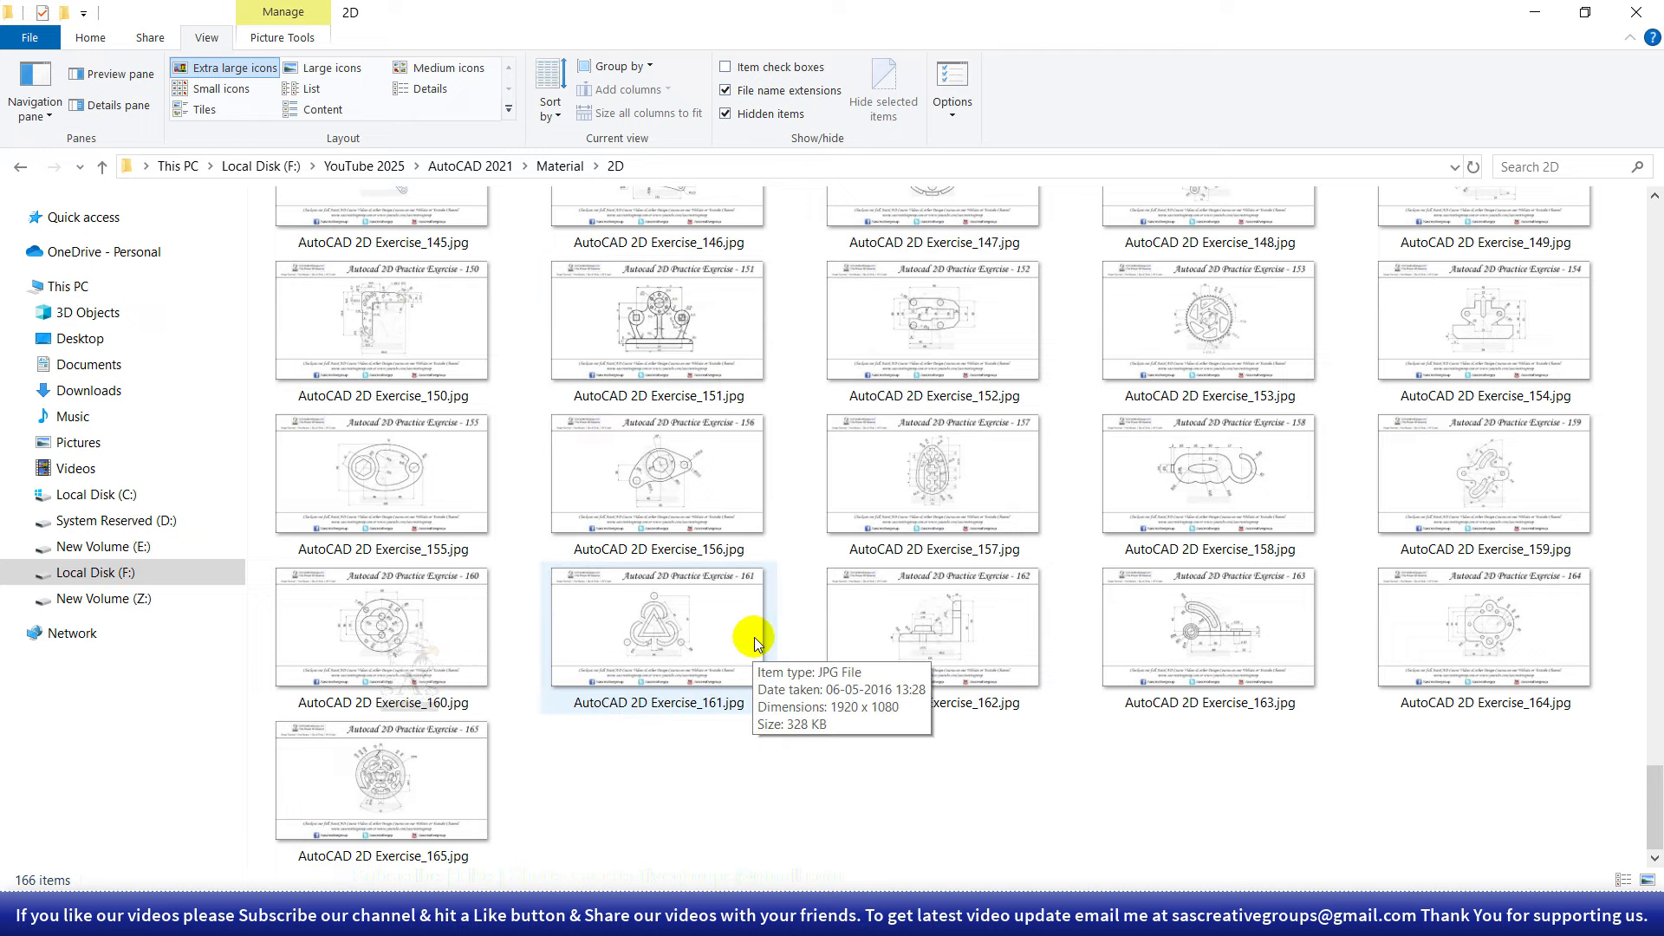
{"action": "scroll", "coordinate": [755, 643], "scroll_direction": "up", "scroll_amount": 11}
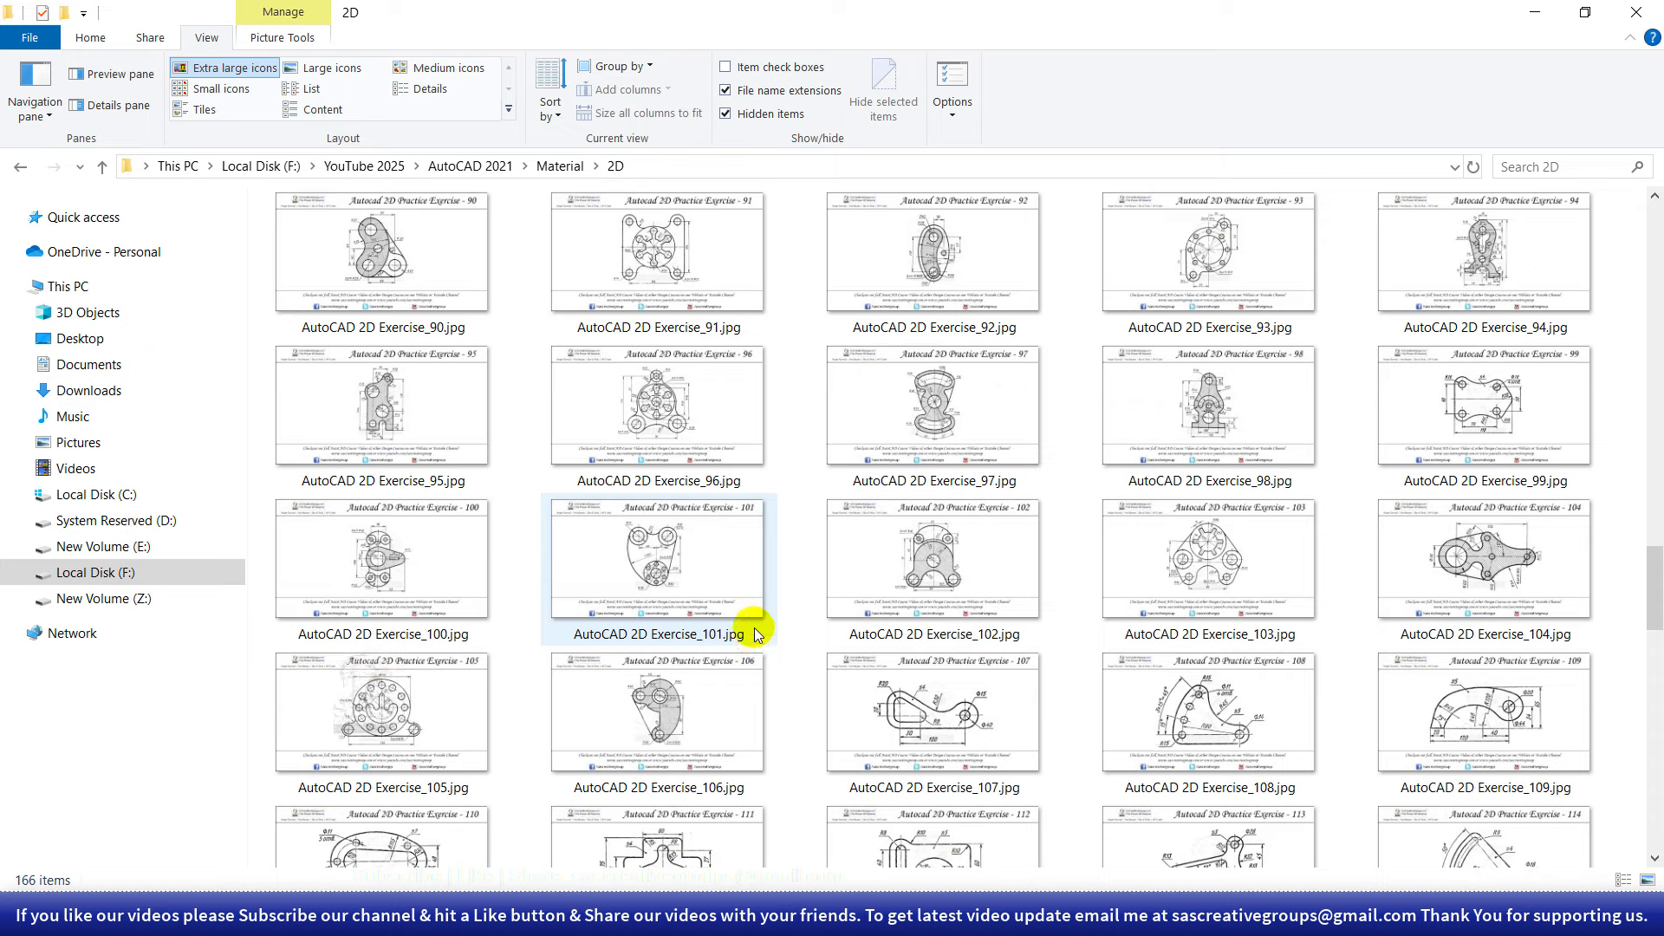
{"action": "left_click", "coordinate": [563, 168]}
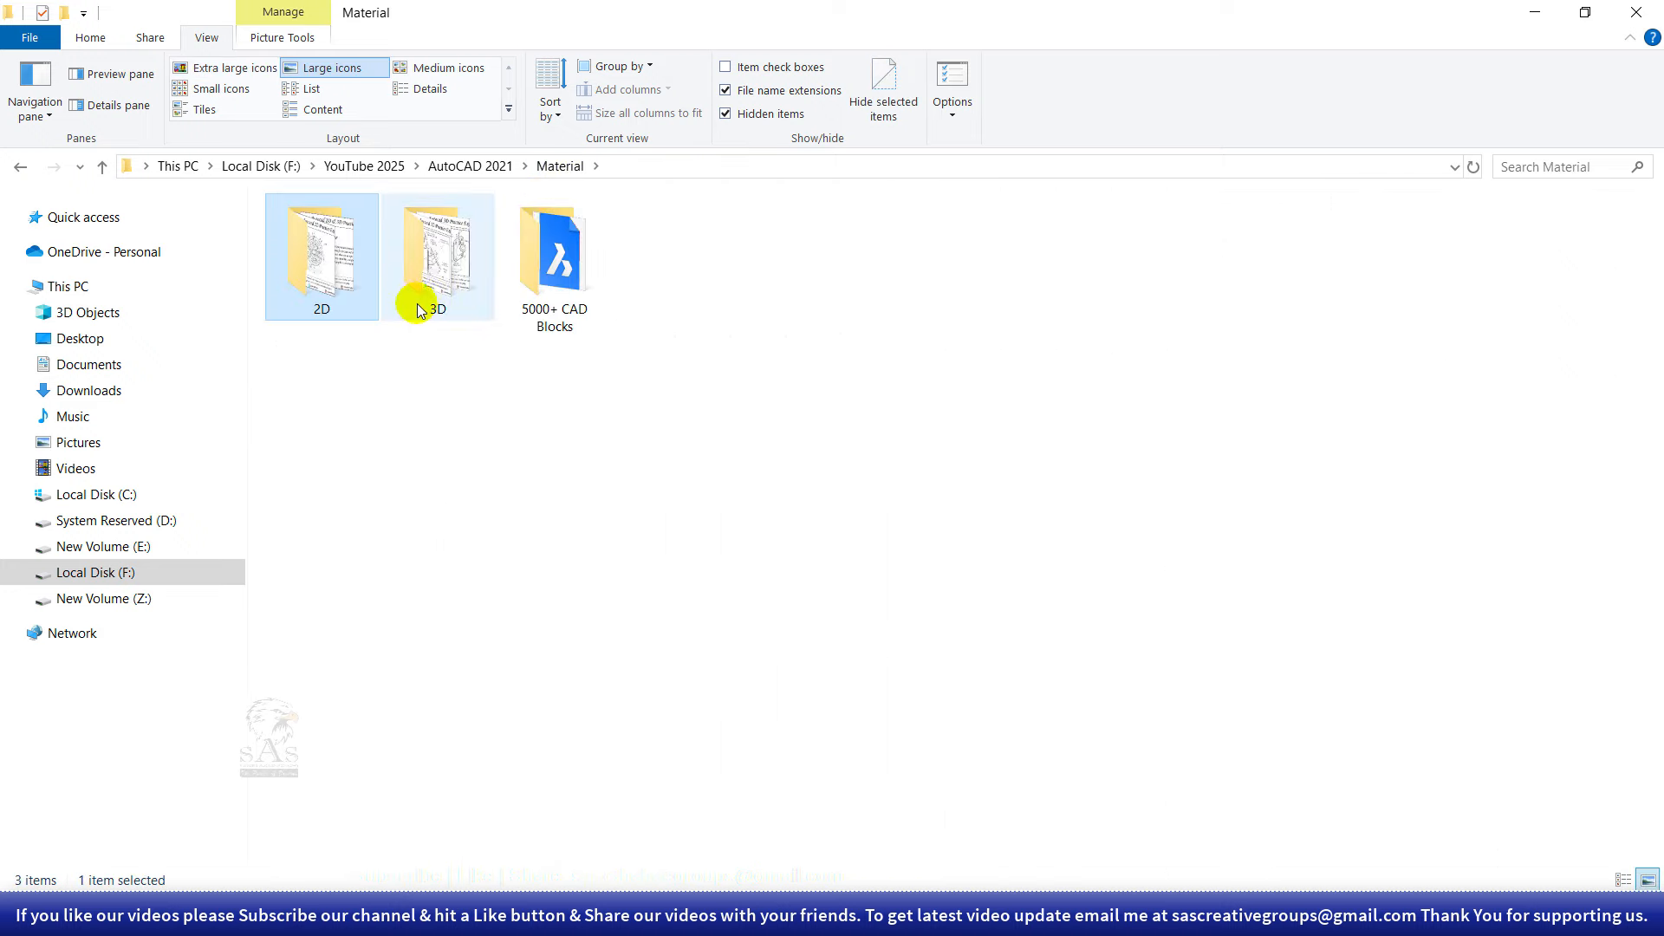
Step: Browse the exercise images in the 3D folder, return to the Material folder and minimize File Explorer
{"action": "double_click", "coordinate": [446, 277]}
{"action": "left_click", "coordinate": [445, 276]}
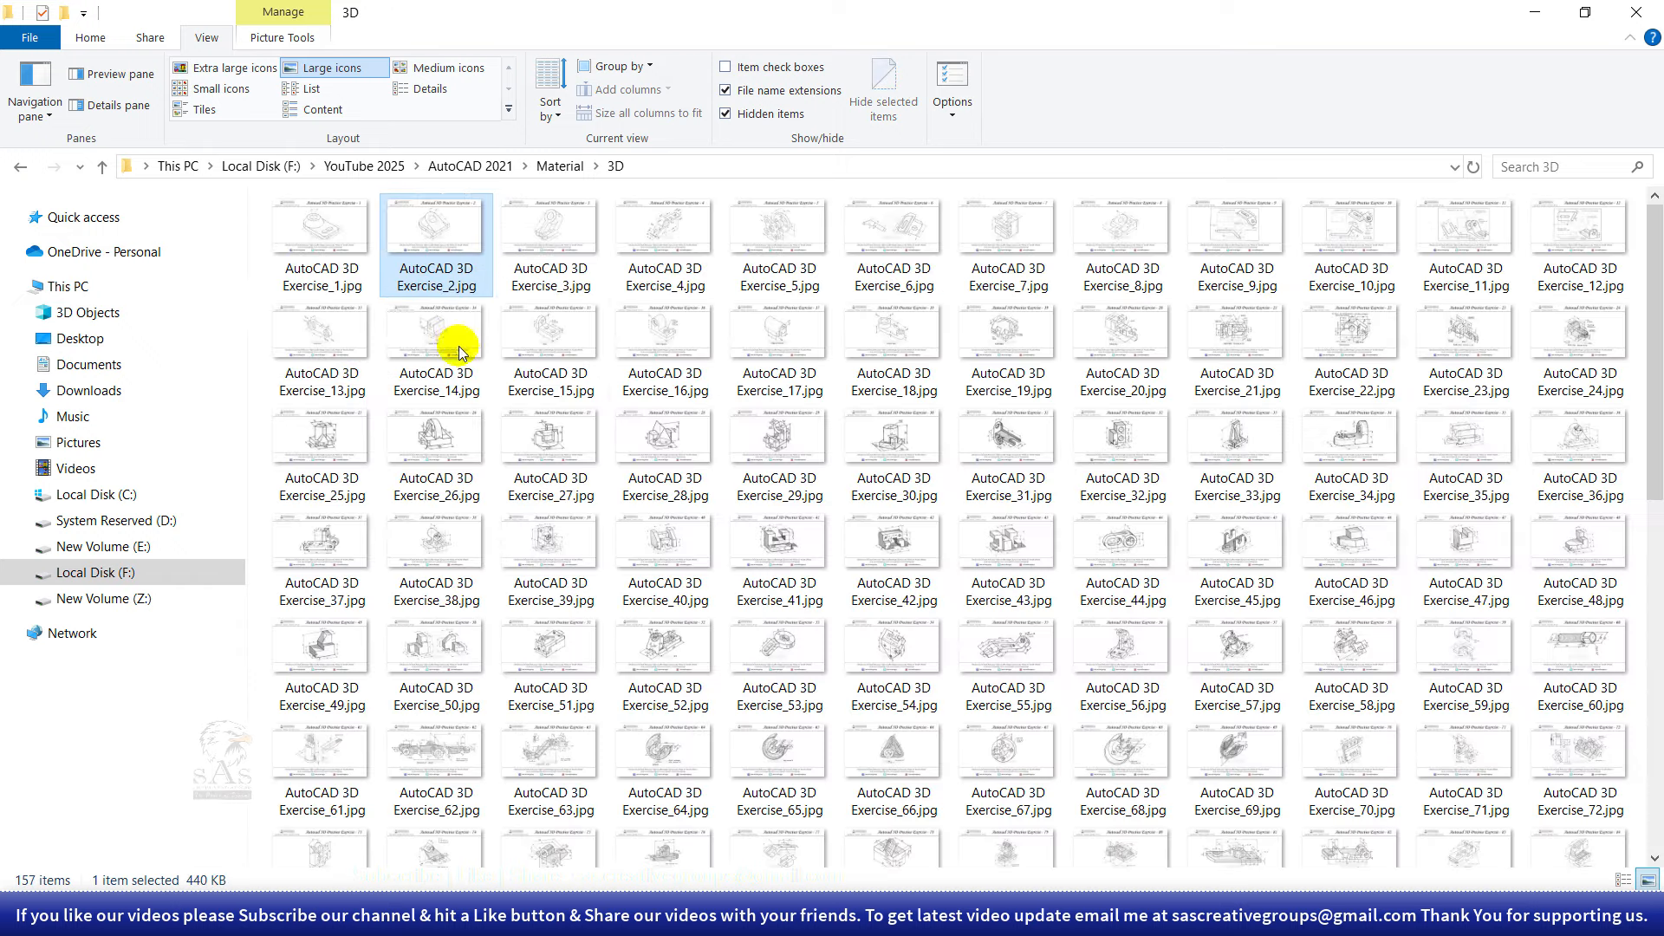
{"action": "scroll", "coordinate": [769, 329], "scroll_direction": "down", "scroll_amount": 10}
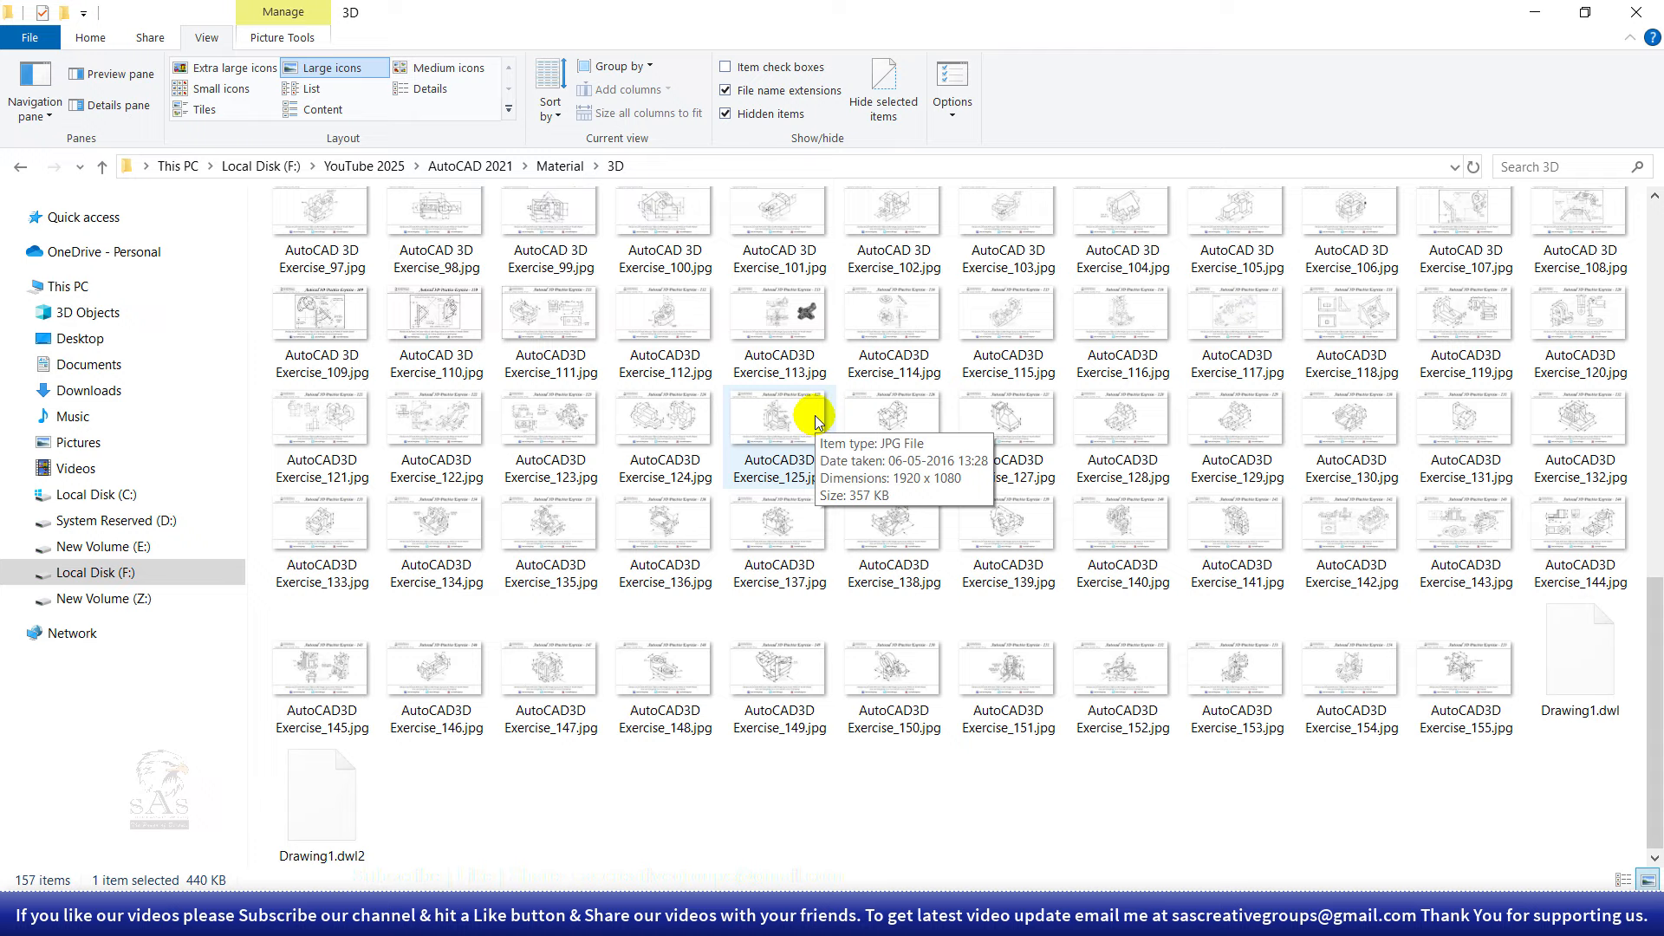
{"action": "scroll", "coordinate": [815, 422], "scroll_direction": "up", "scroll_amount": 10}
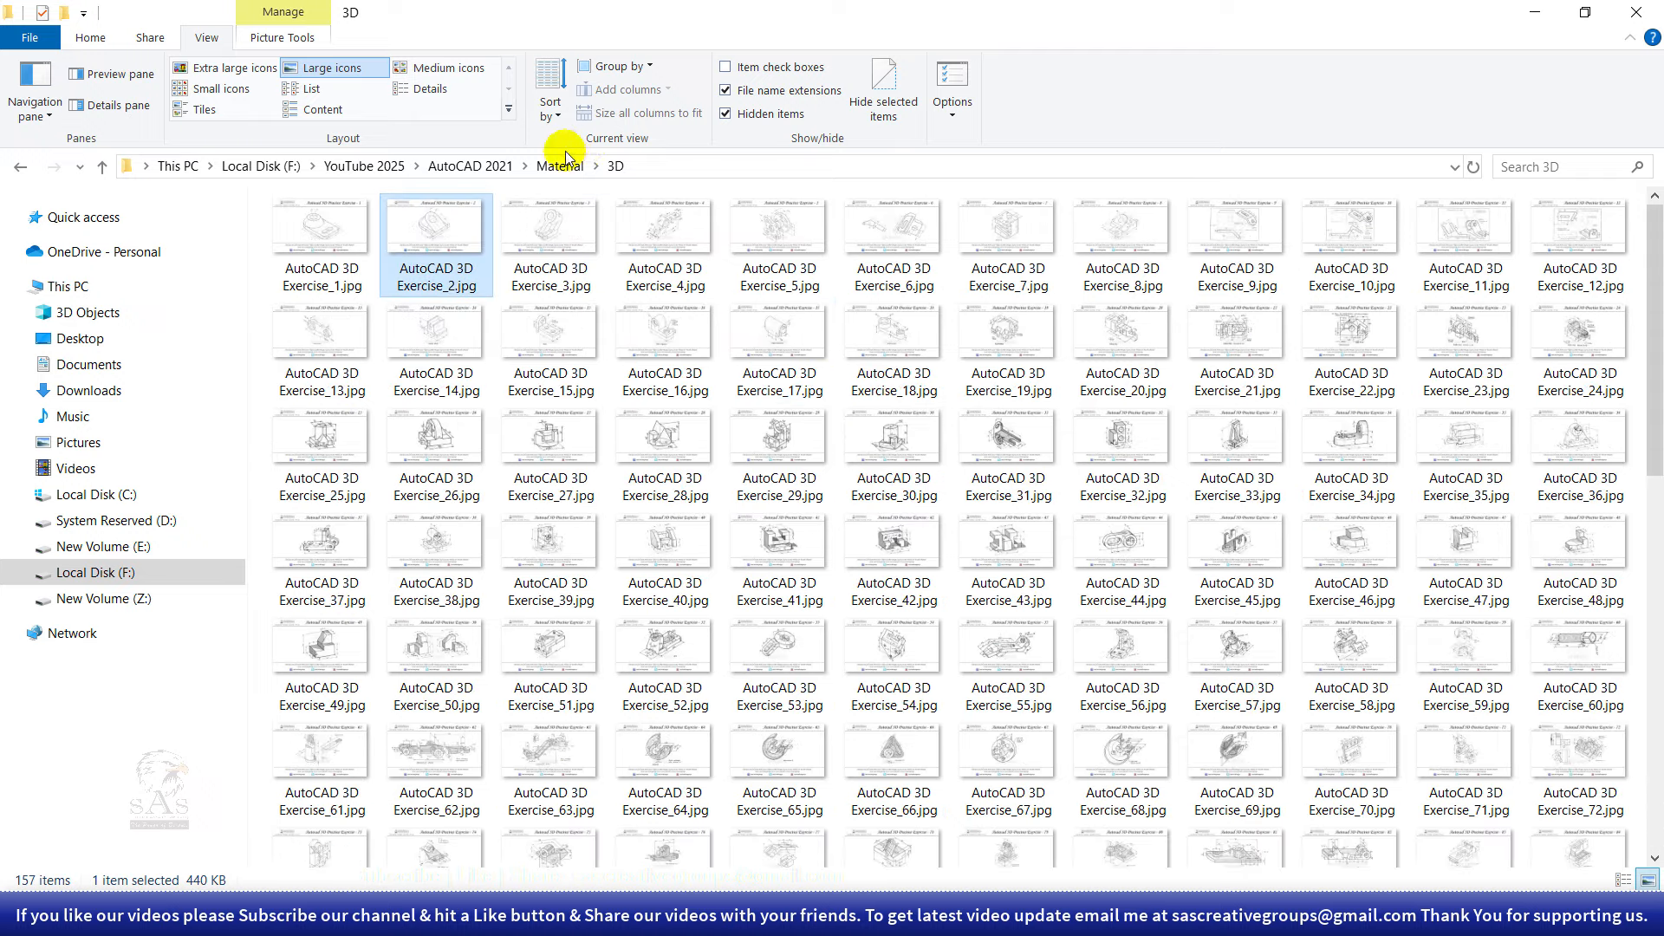
{"action": "left_click", "coordinate": [559, 166]}
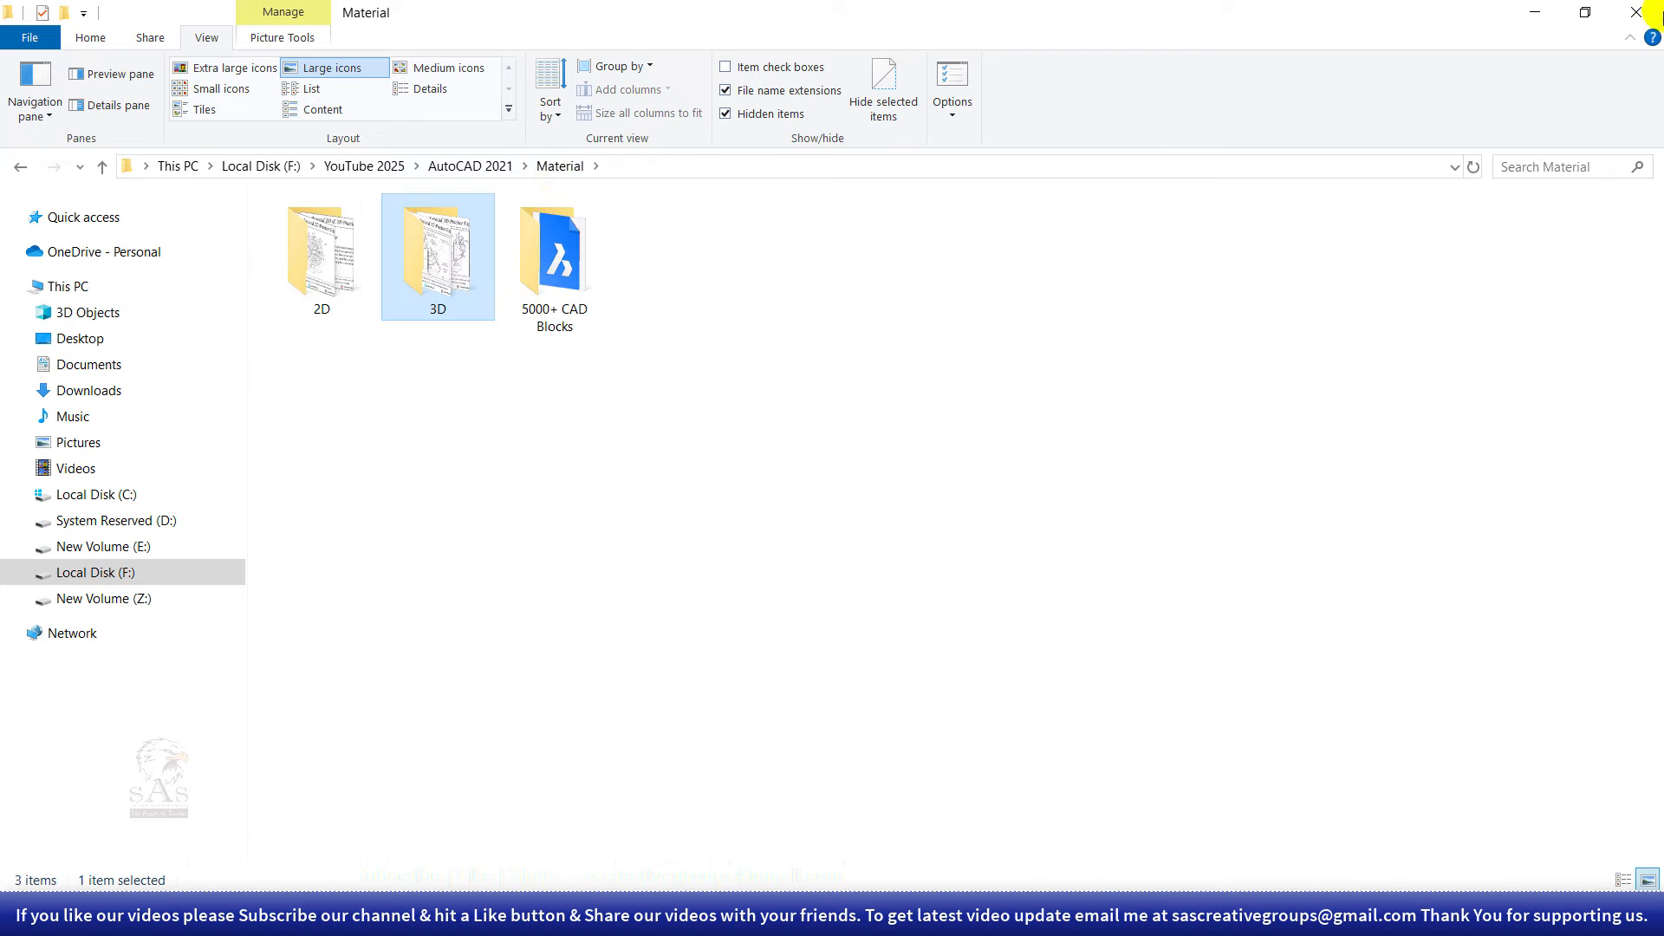
{"action": "left_click", "coordinate": [1529, 11]}
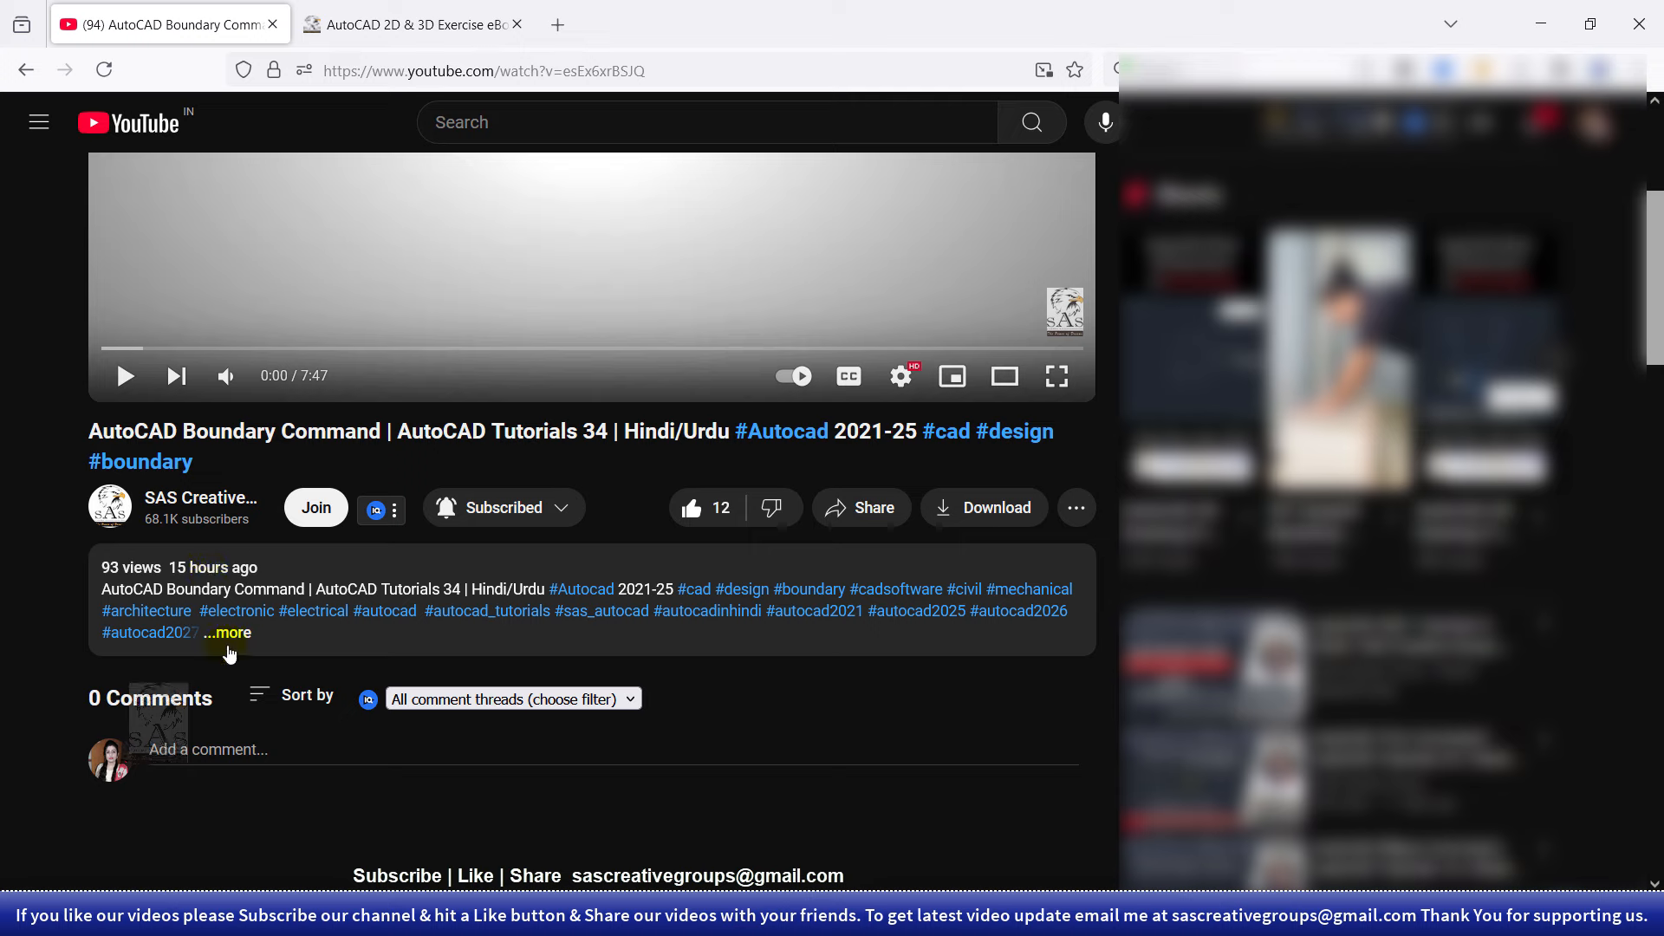
Step: In the browser, expand the YouTube video's description and examine the AutoCAD 2D & 3D Exercise eBook page down to its payment option
{"action": "left_click", "coordinate": [229, 634]}
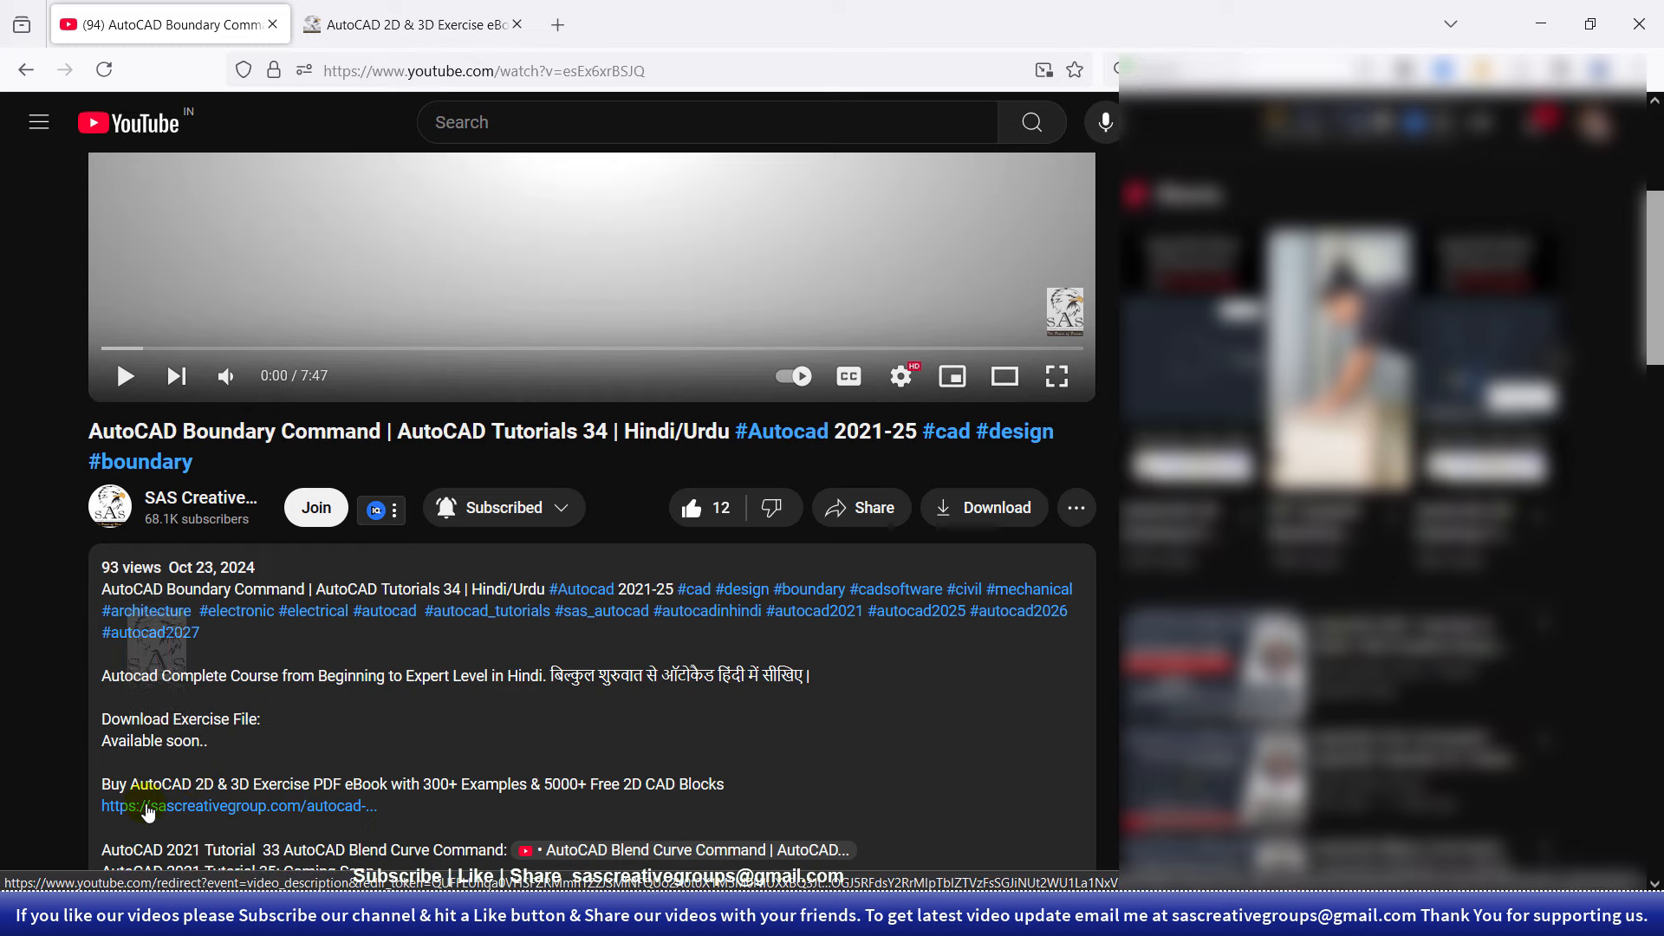
{"action": "left_click", "coordinate": [334, 27]}
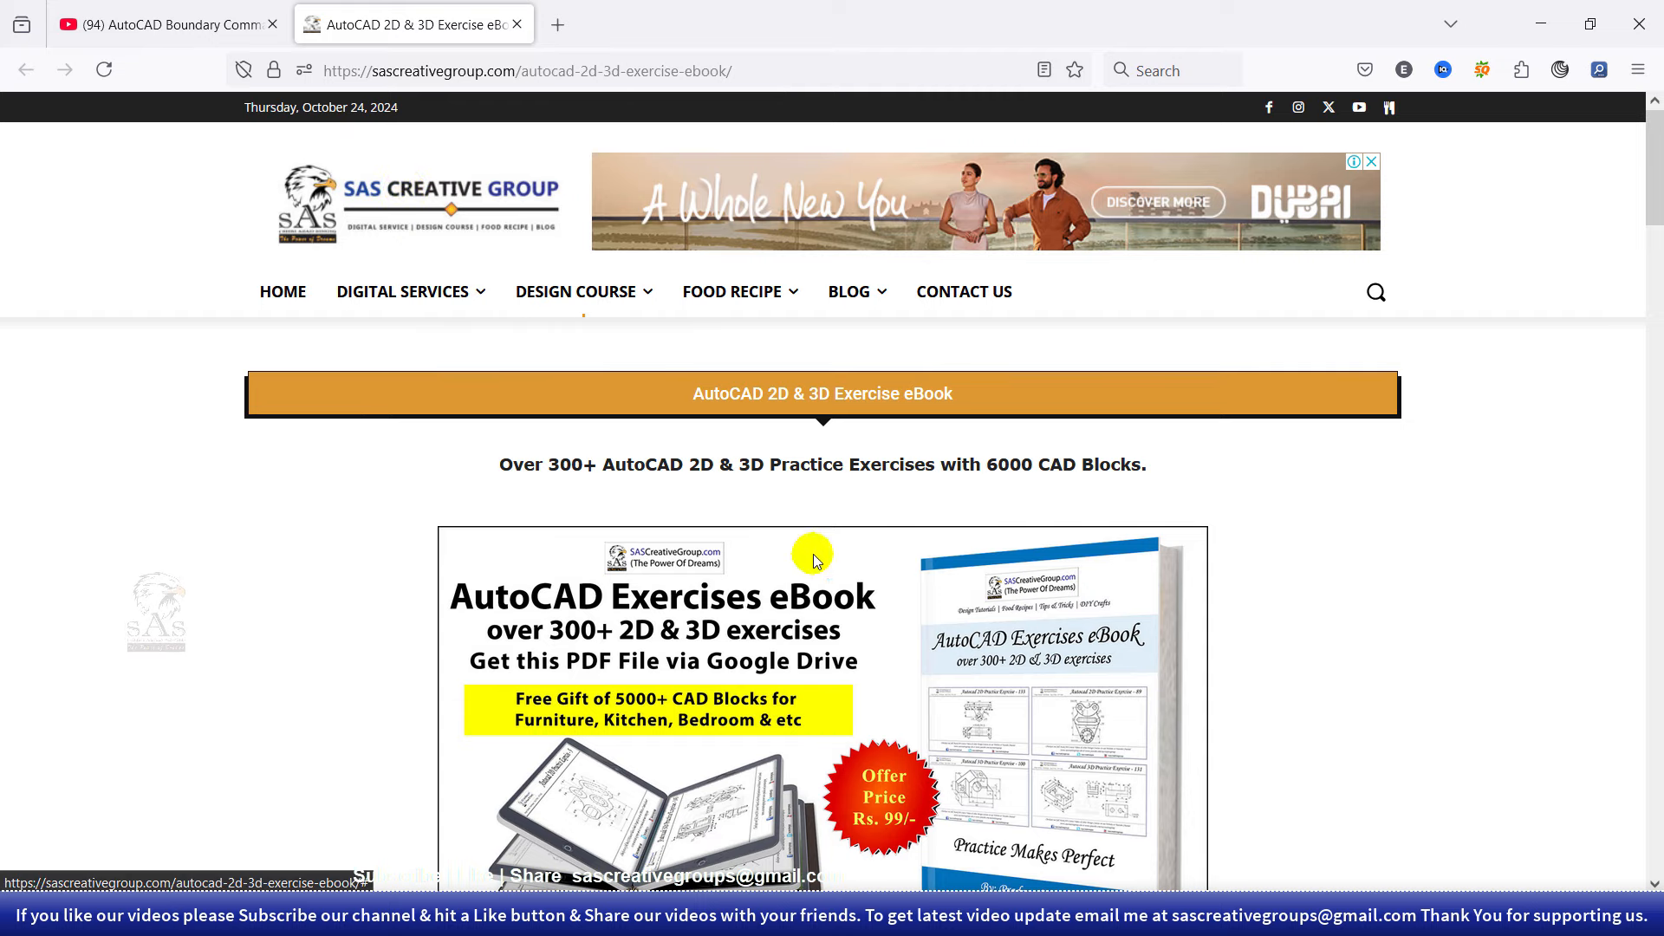
{"action": "scroll", "coordinate": [867, 546], "scroll_direction": "down", "scroll_amount": 5}
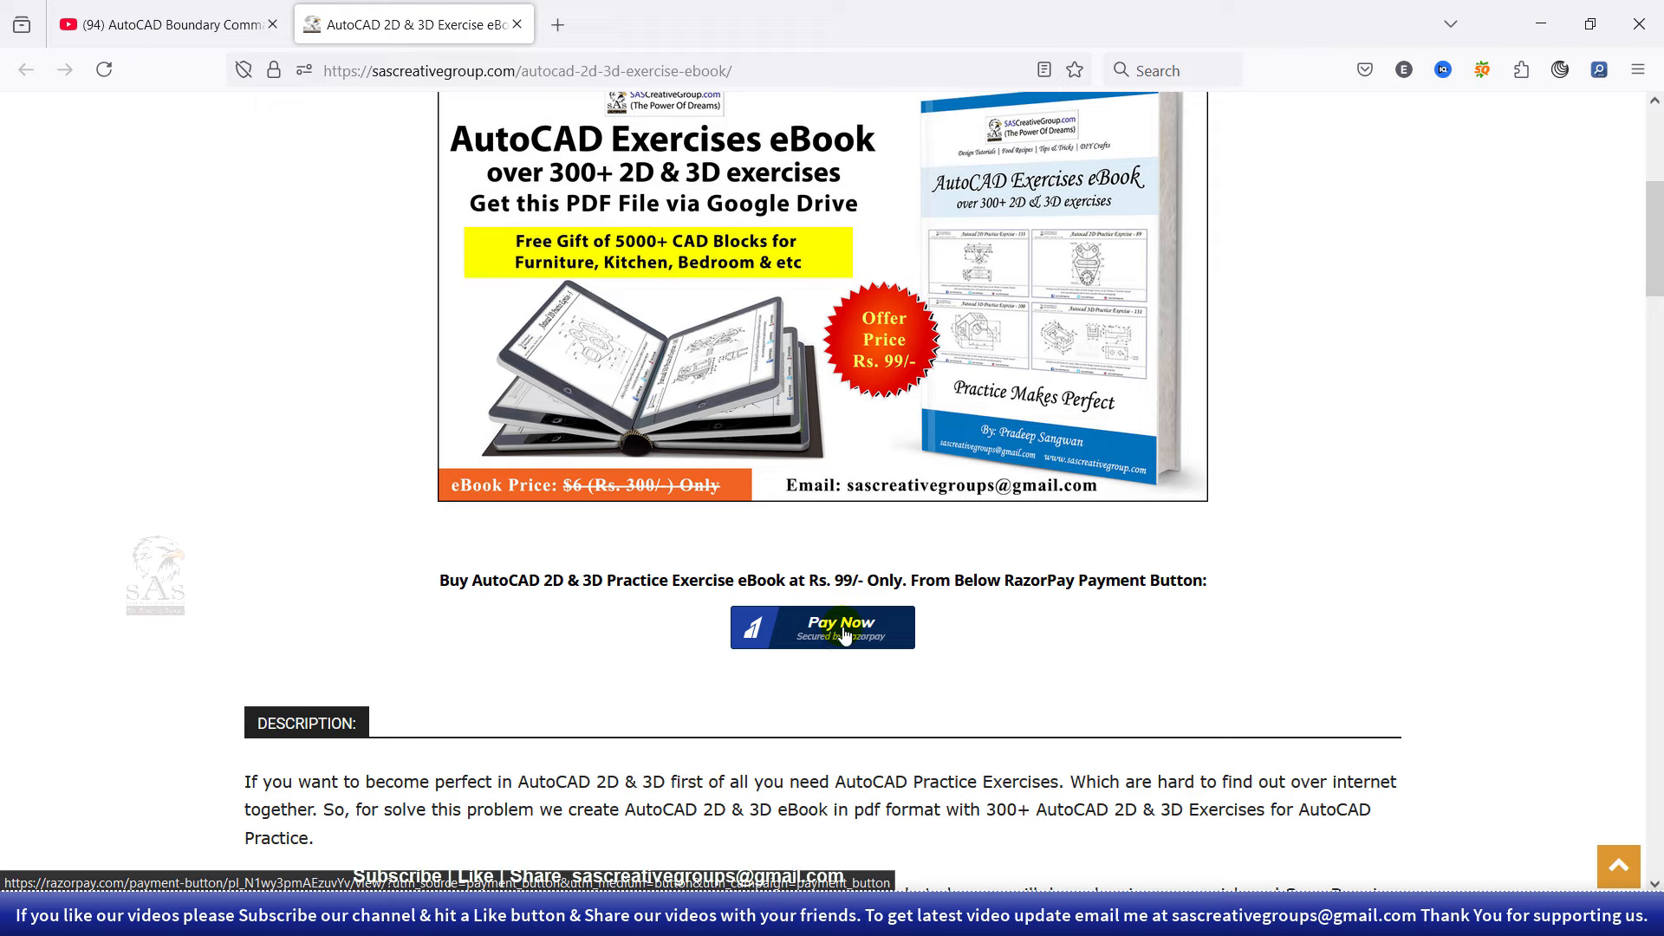
{"action": "left_click", "coordinate": [1541, 24]}
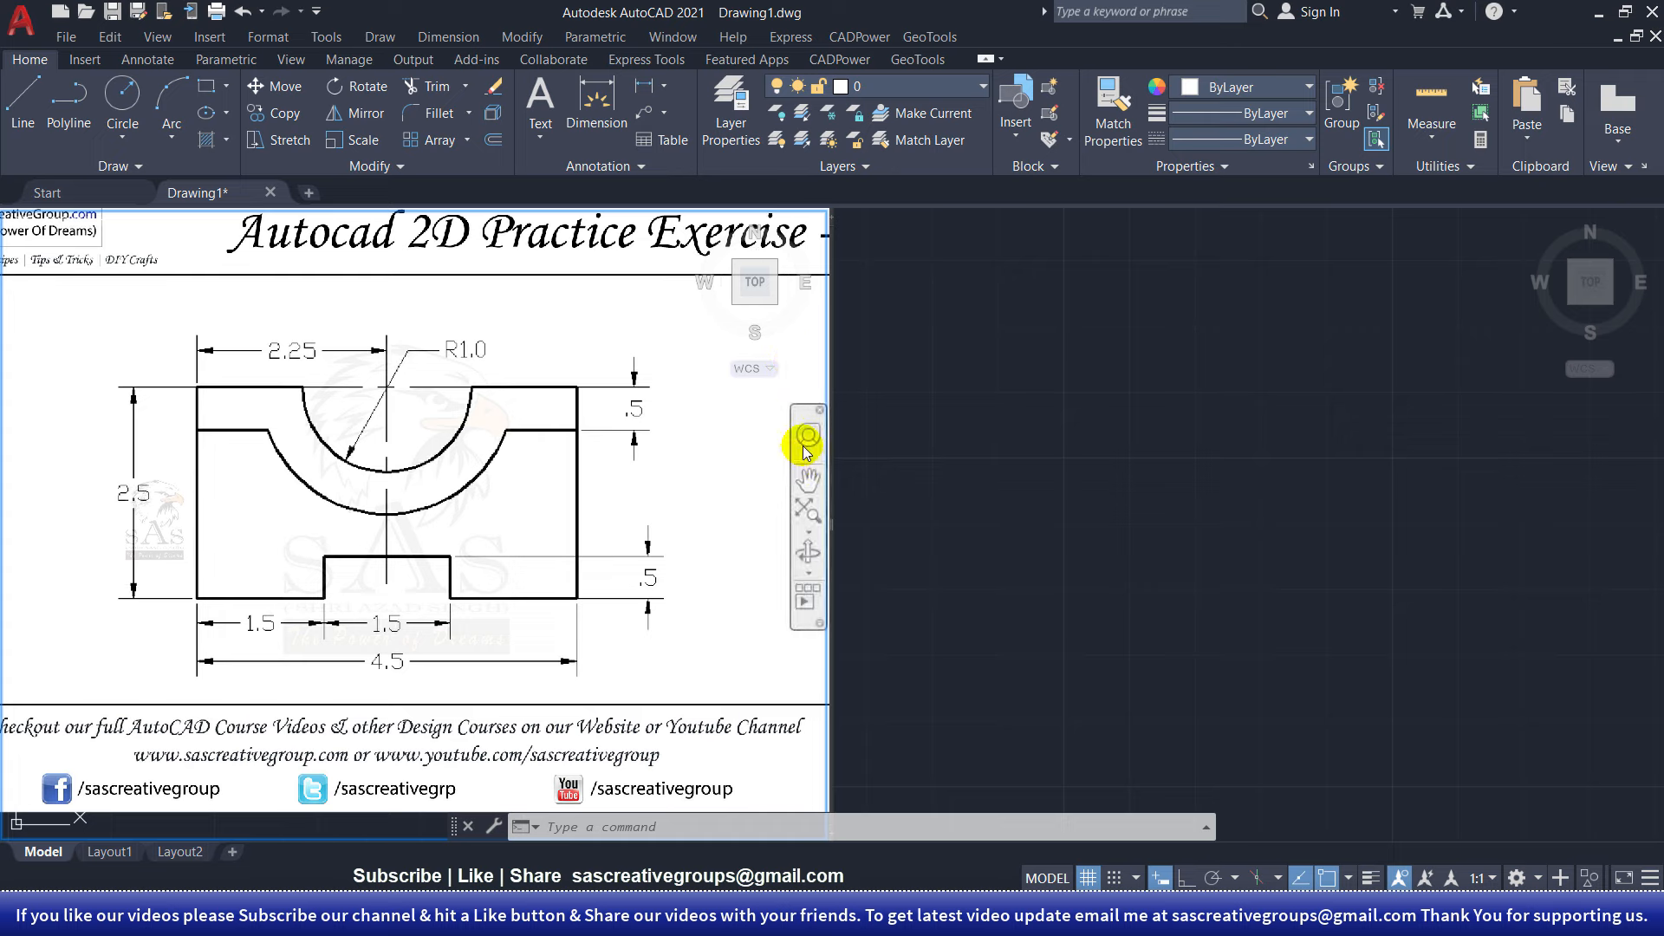
Step: Bring up the Exercise 1.txt notes in Notepad and review the draw and modify commands listed under Method 1
{"action": "left_click", "coordinate": [932, 915]}
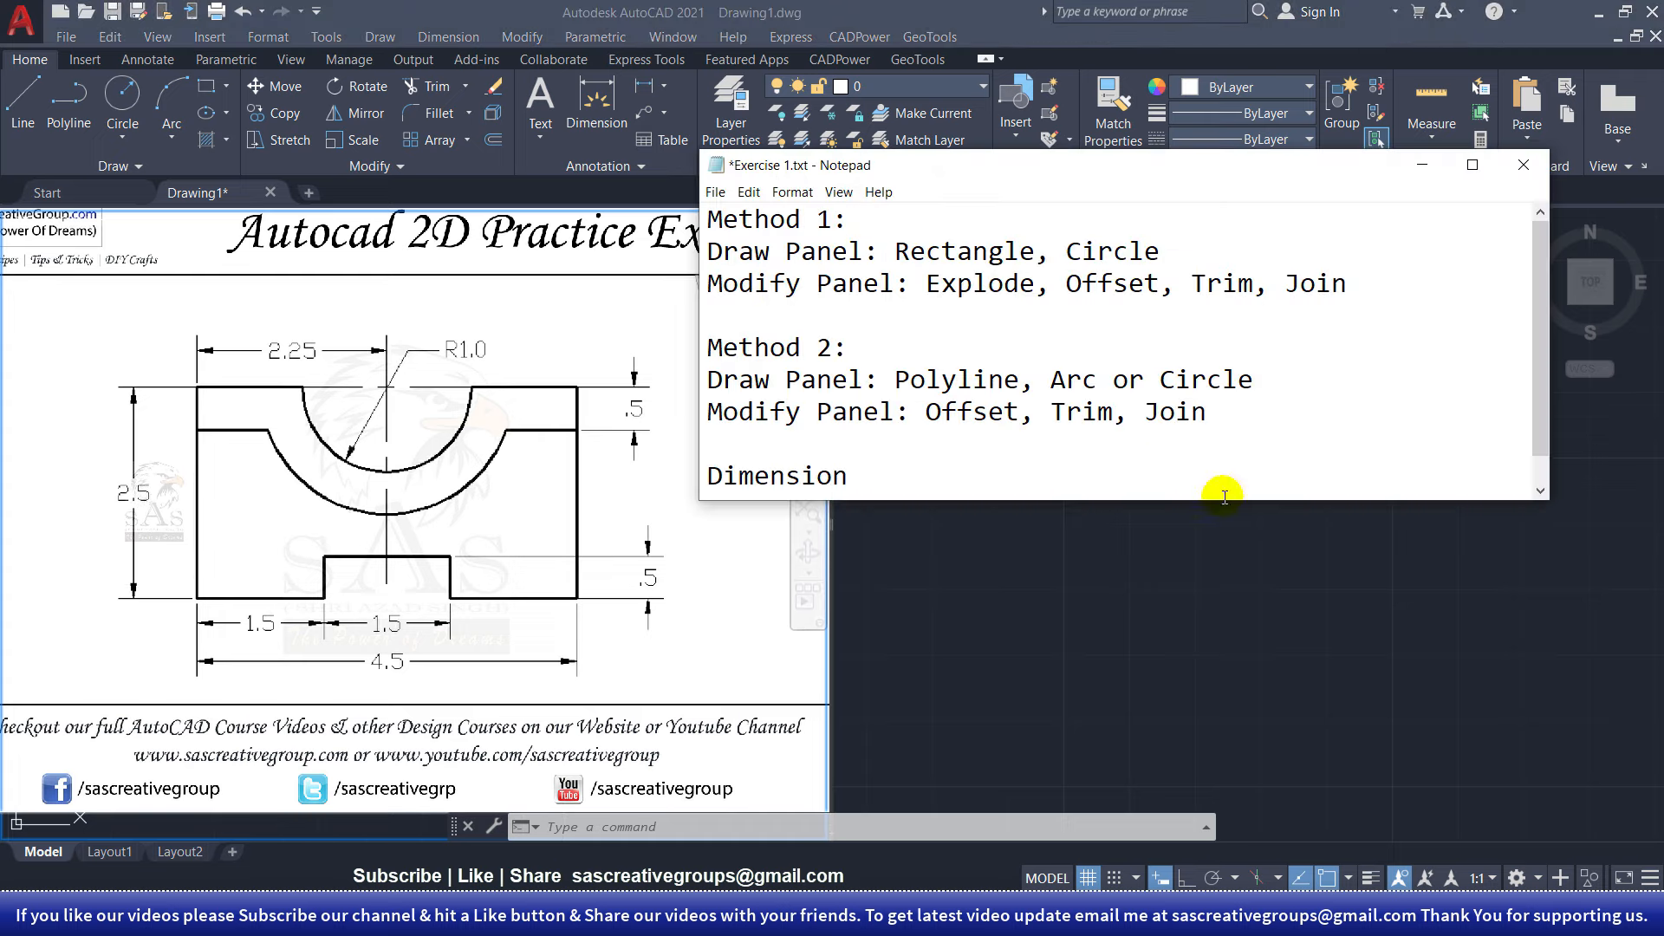
{"action": "left_click_drag", "start_coordinate": [994, 176], "coordinate": [937, 260]}
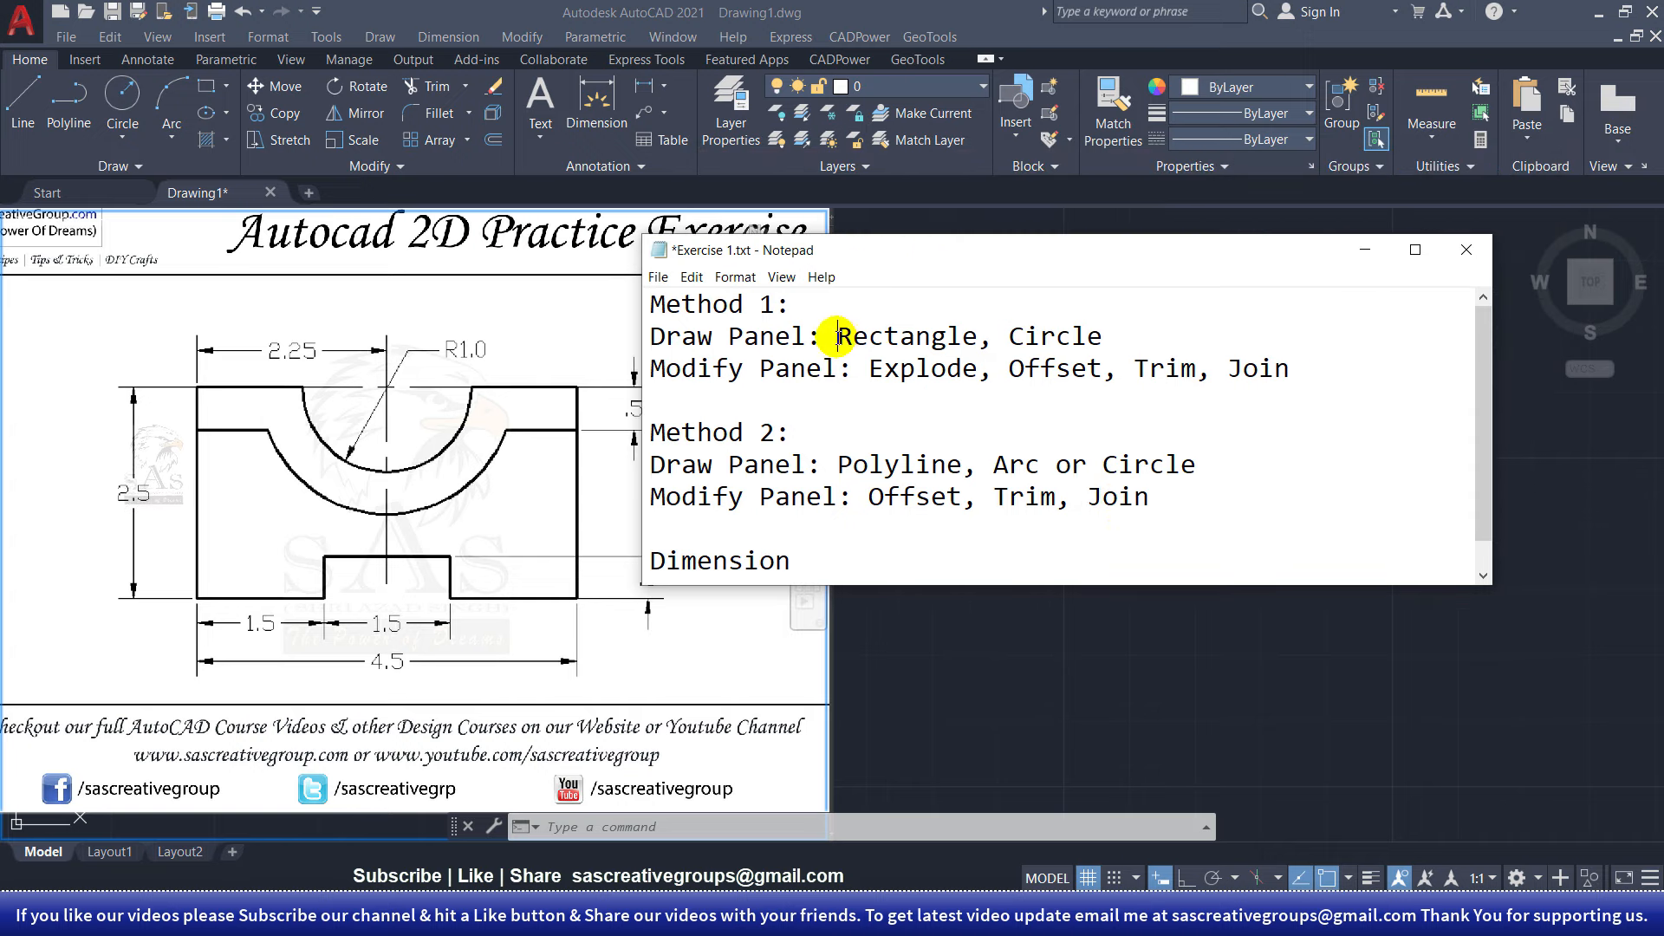
{"action": "left_click_drag", "start_coordinate": [839, 338], "coordinate": [1178, 342]}
{"action": "left_click", "coordinate": [853, 431]}
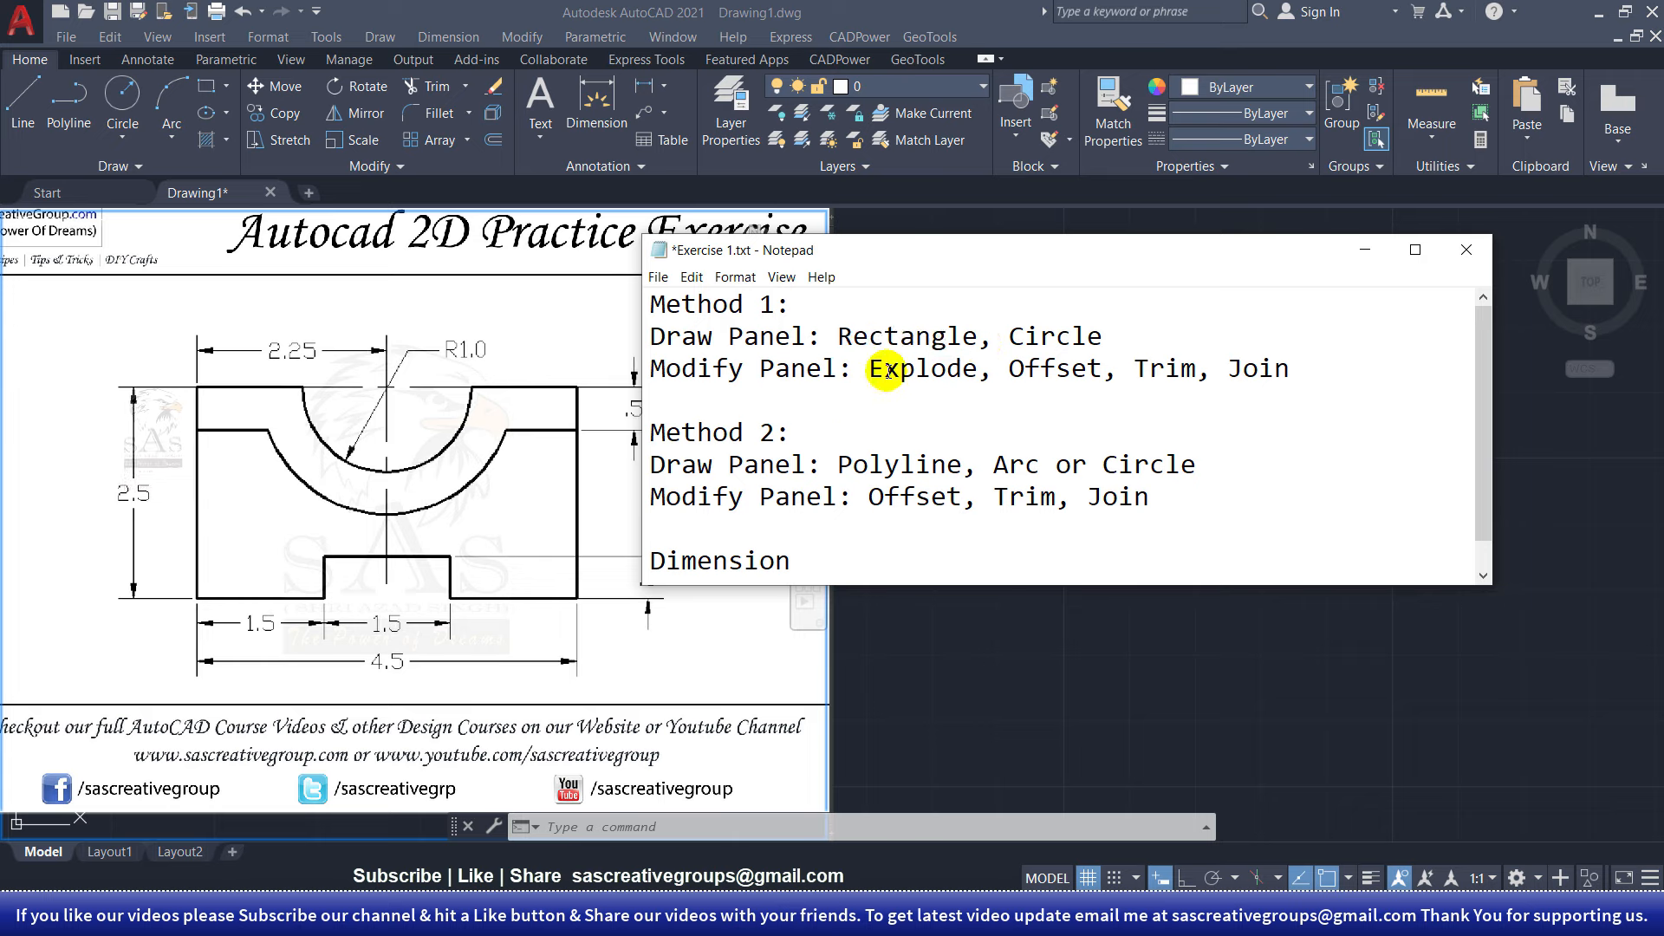
{"action": "mouse_move", "coordinate": [870, 371]}
{"action": "left_mouse_down"}
{"action": "mouse_move", "coordinate": [1314, 368]}
{"action": "mouse_move", "coordinate": [906, 368]}
{"action": "mouse_move", "coordinate": [599, 329]}
{"action": "left_mouse_up"}
{"action": "left_click", "coordinate": [984, 341]}
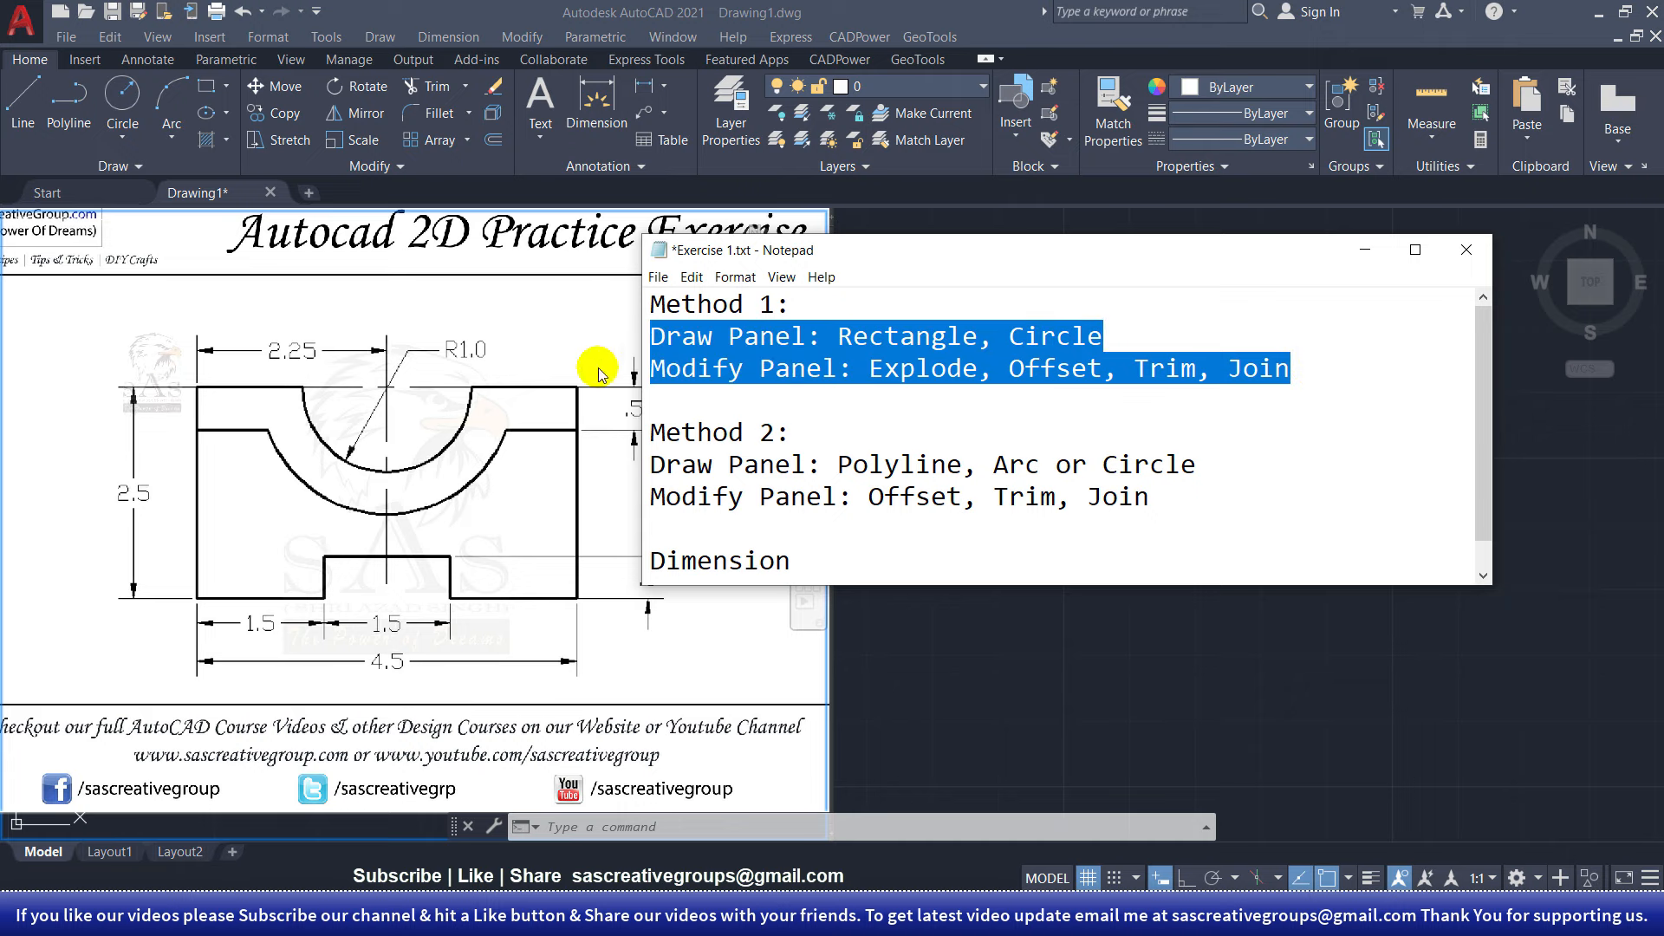
Step: Review the draw and modify commands listed under Method 2 and minimize the notes
{"action": "left_click", "coordinate": [681, 465]}
{"action": "mouse_move", "coordinate": [830, 465]}
{"action": "left_mouse_down"}
{"action": "mouse_move", "coordinate": [1236, 460]}
{"action": "mouse_move", "coordinate": [1038, 513]}
{"action": "mouse_move", "coordinate": [829, 514]}
{"action": "mouse_move", "coordinate": [630, 484]}
{"action": "mouse_move", "coordinate": [615, 441]}
{"action": "left_mouse_up"}
{"action": "left_click", "coordinate": [1192, 505]}
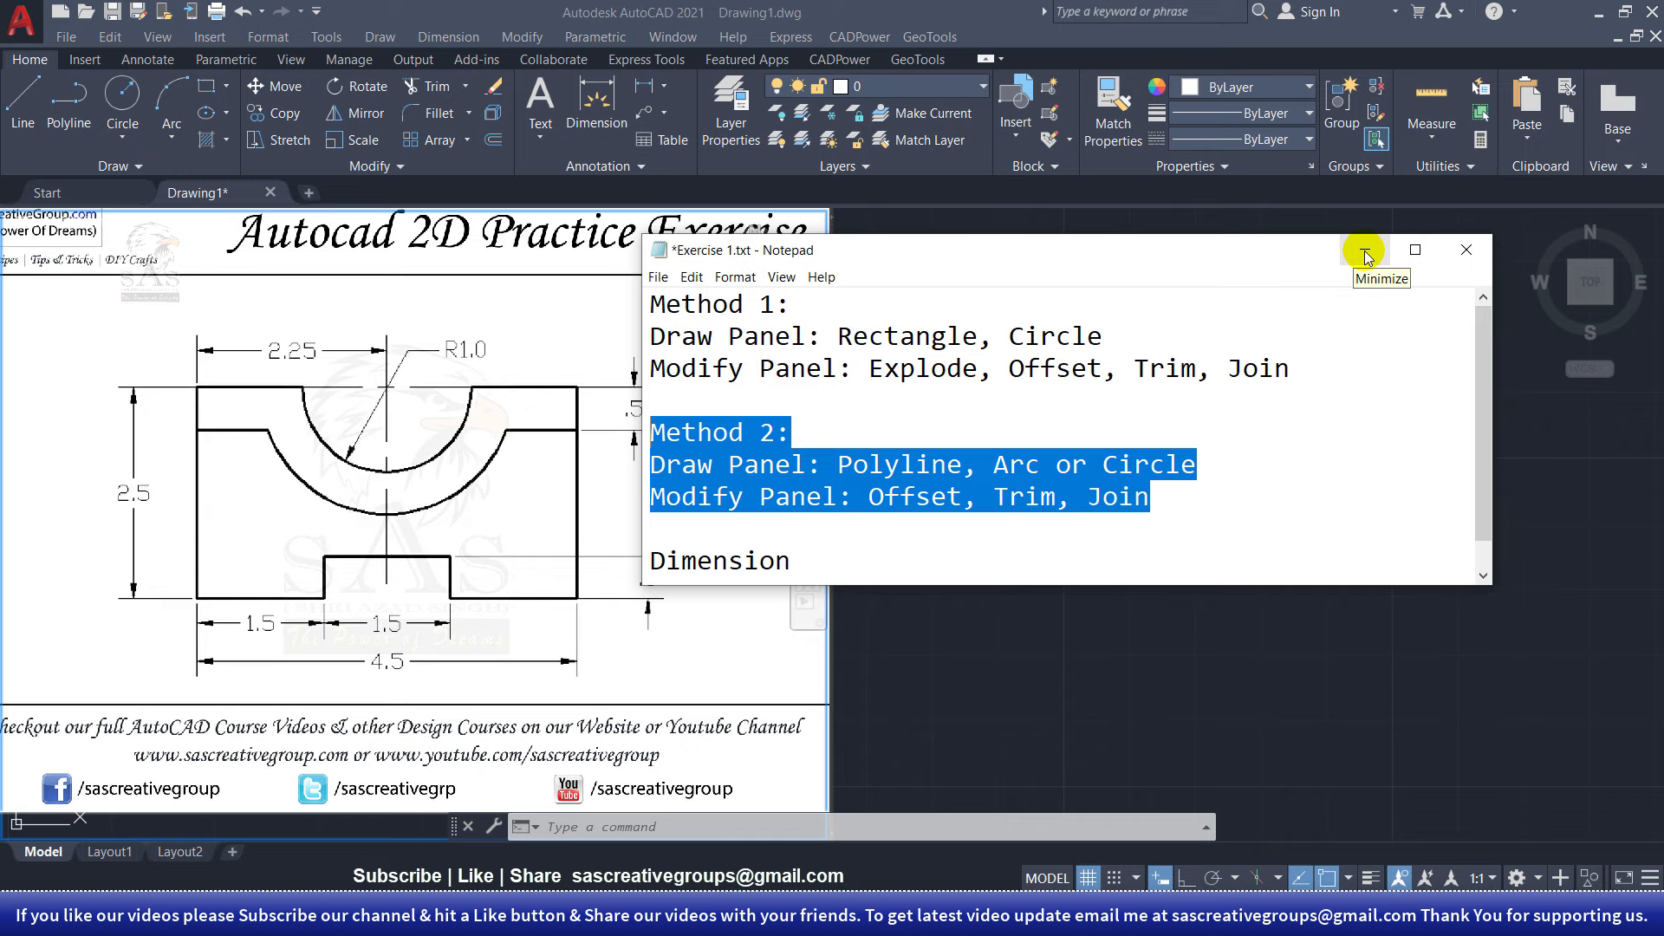
{"action": "left_click", "coordinate": [959, 400]}
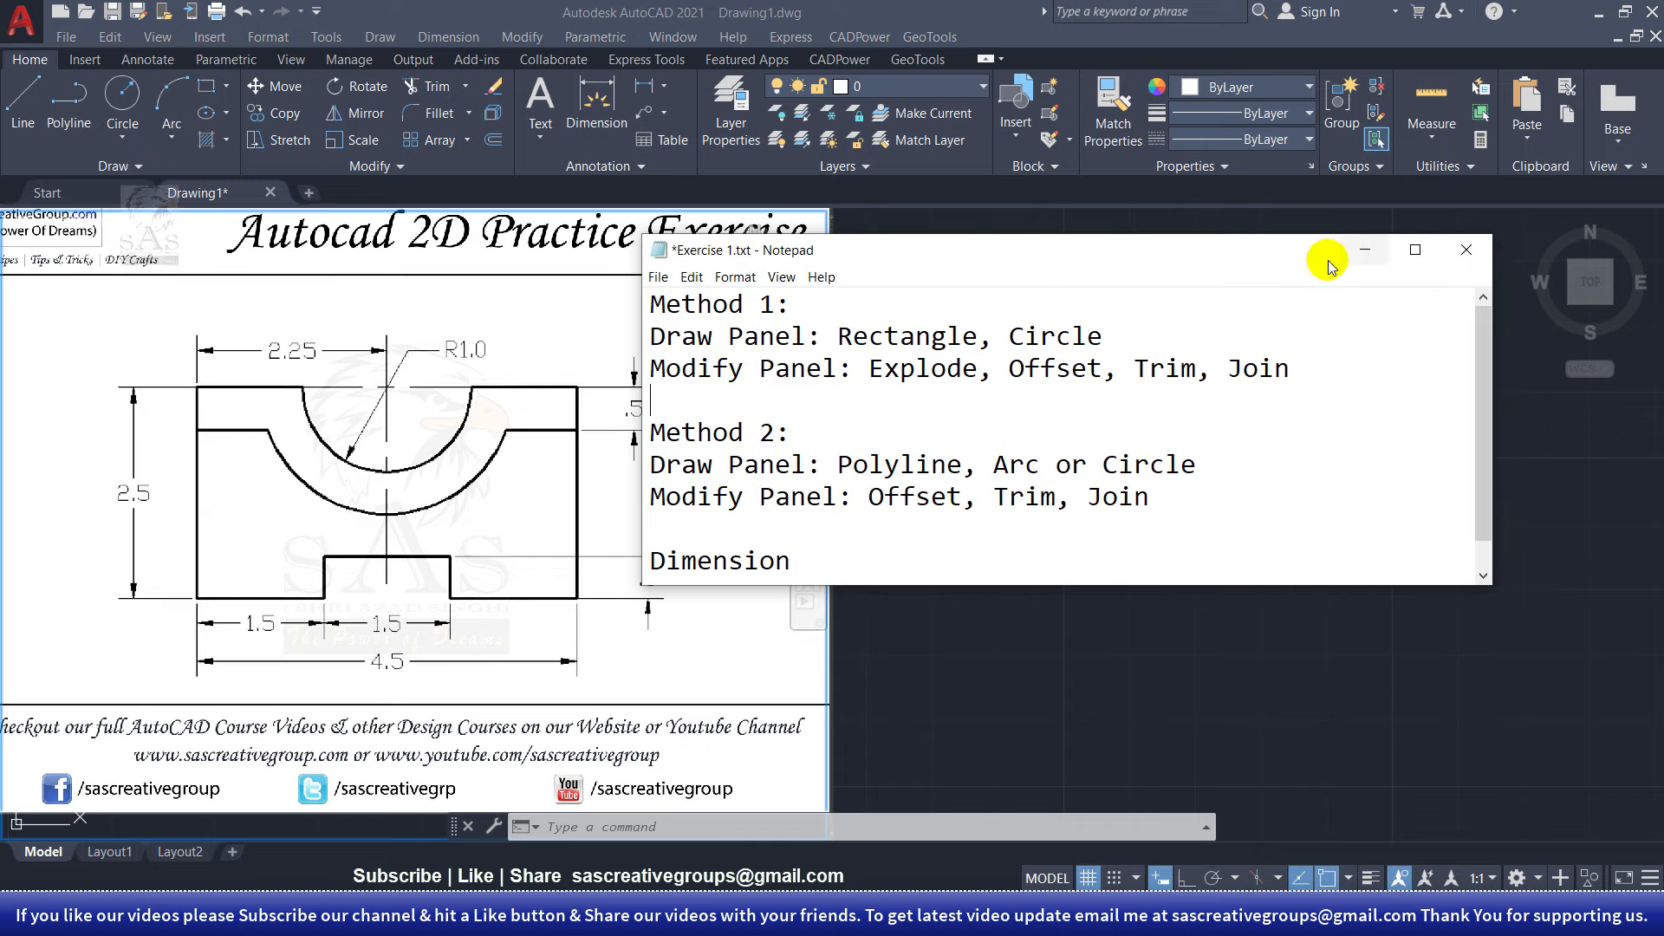
{"action": "left_click", "coordinate": [1364, 252]}
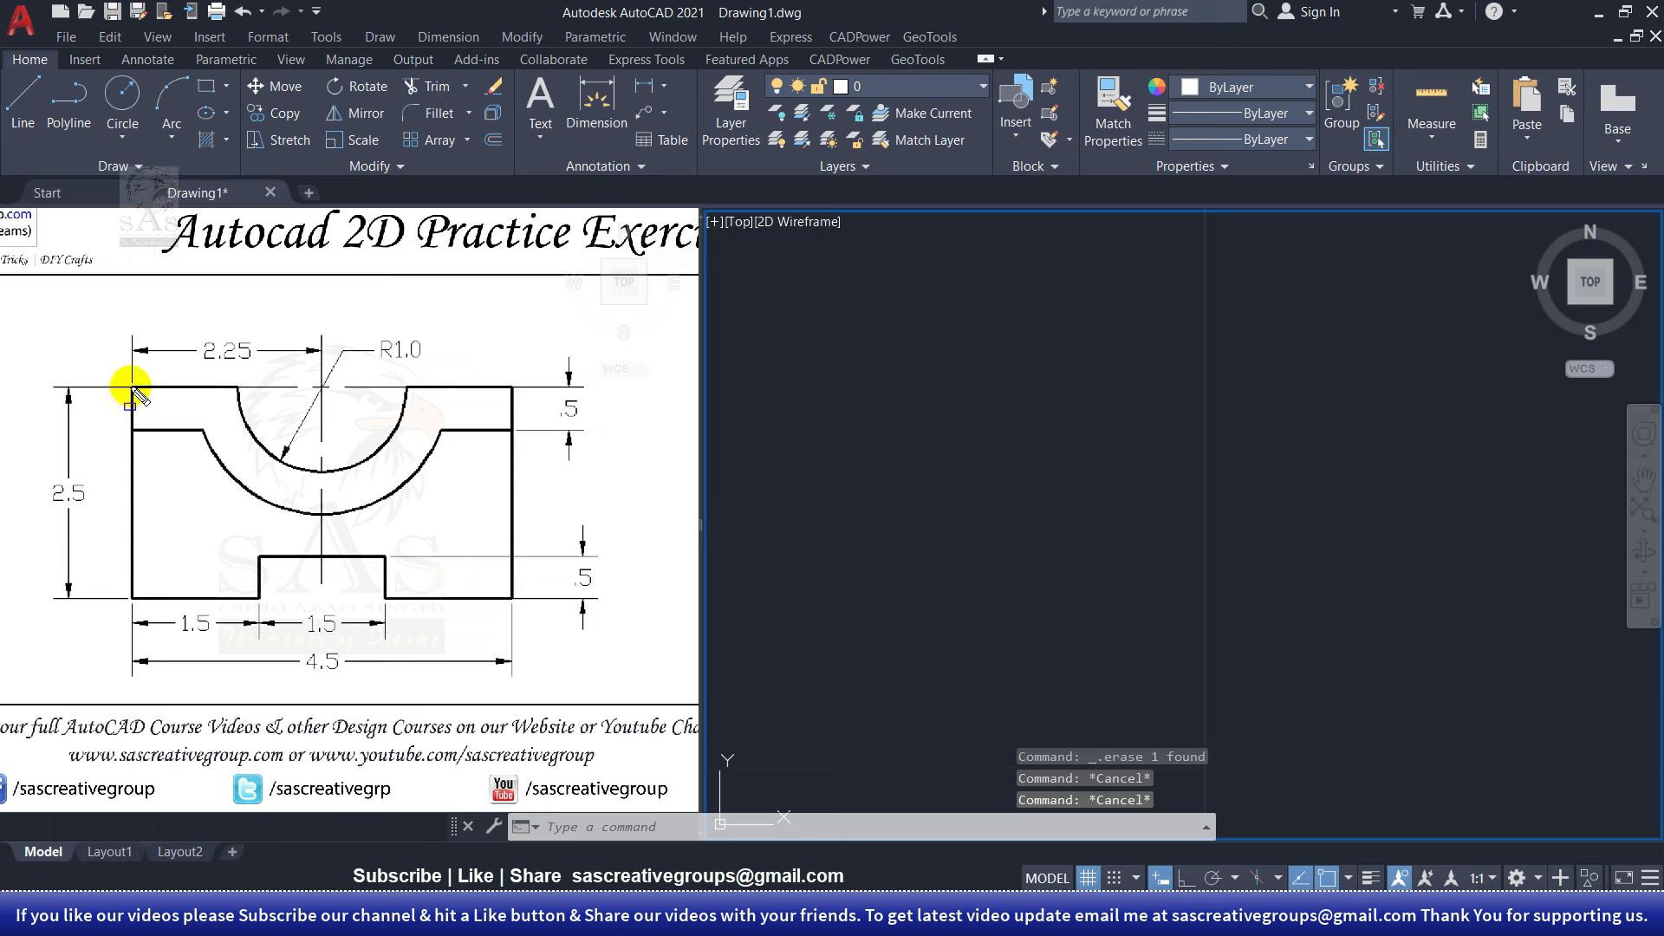
{"action": "mouse_move", "coordinate": [131, 389]}
{"action": "left_mouse_down"}
{"action": "mouse_move", "coordinate": [327, 532]}
{"action": "mouse_move", "coordinate": [502, 624]}
{"action": "mouse_move", "coordinate": [511, 600]}
{"action": "left_mouse_up"}
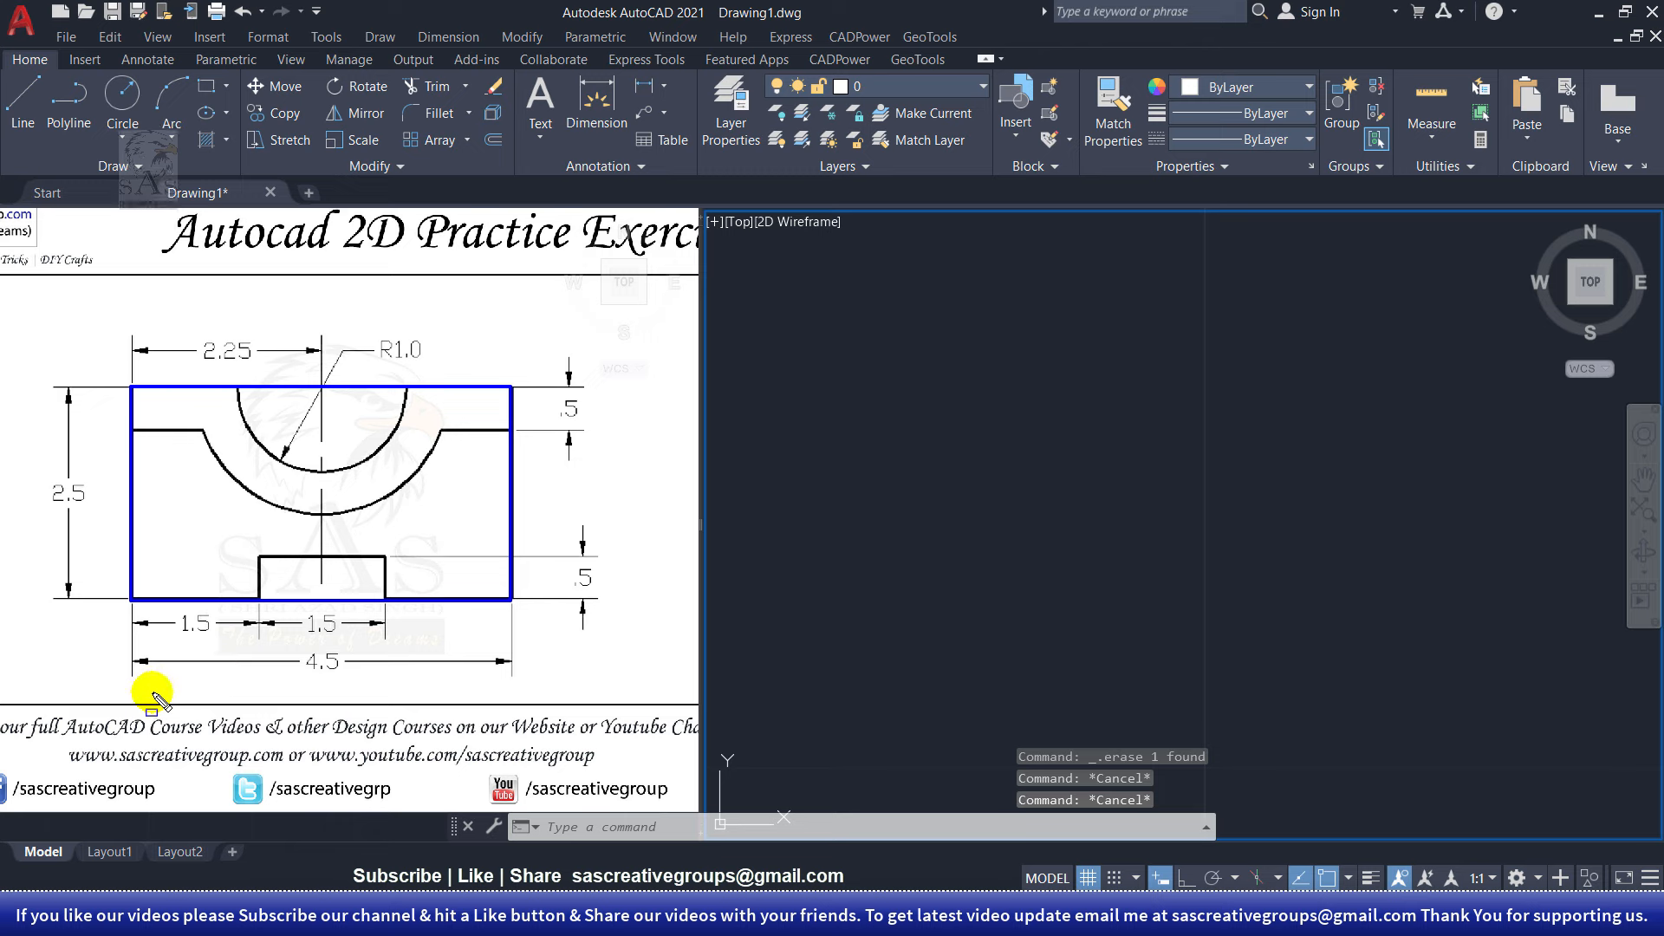
{"action": "left_click_drag", "start_coordinate": [105, 387], "coordinate": [104, 605]}
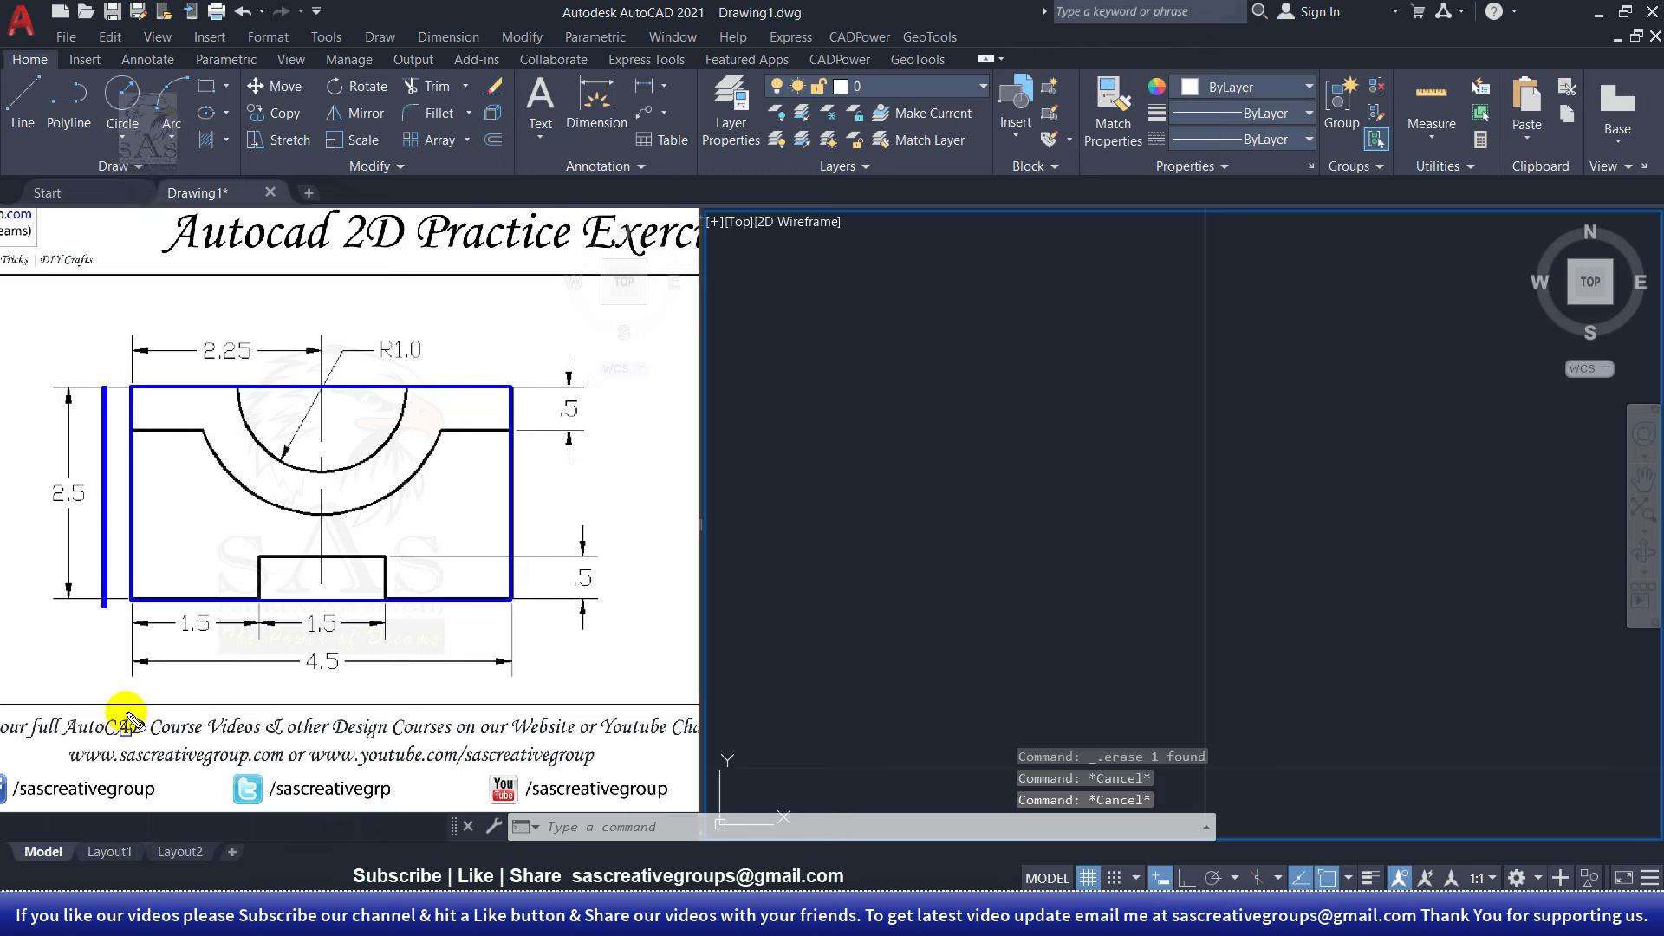
{"action": "mouse_move", "coordinate": [129, 687]}
{"action": "left_mouse_down"}
{"action": "mouse_move", "coordinate": [546, 694]}
{"action": "mouse_move", "coordinate": [502, 689]}
{"action": "left_mouse_up"}
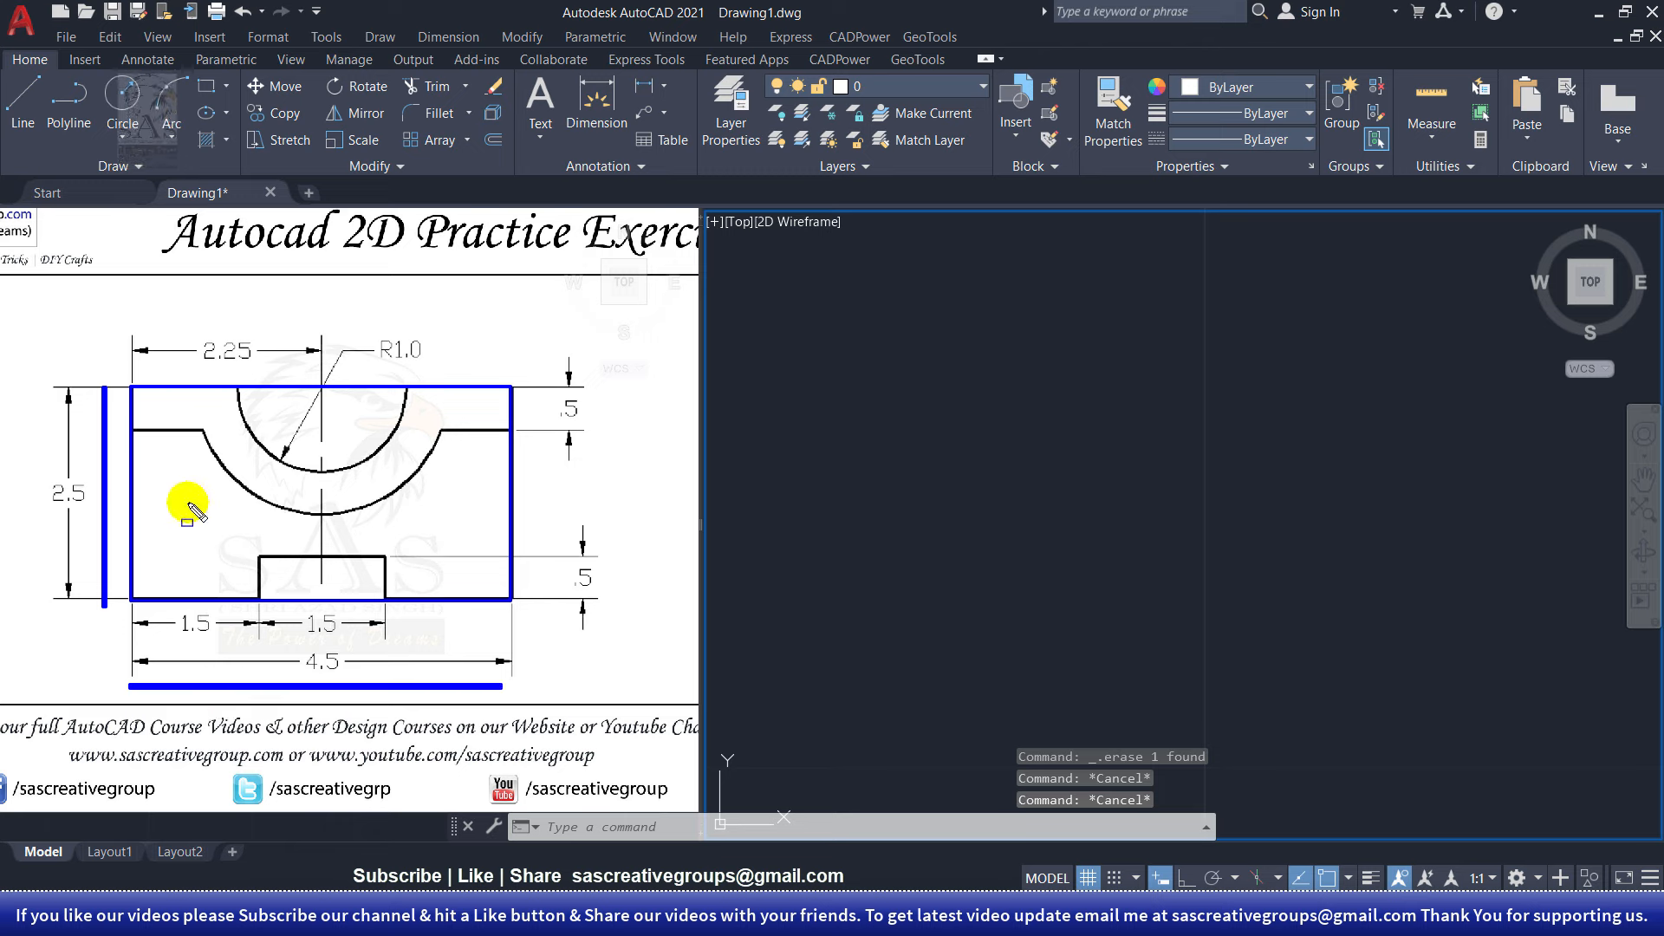
{"action": "key", "text": "Escape"}
Step: Draw a rectangle in the empty viewport using the Dimensions option, with length 4.5 and width 2.5, extending up and to the right
{"action": "left_click", "coordinate": [206, 87]}
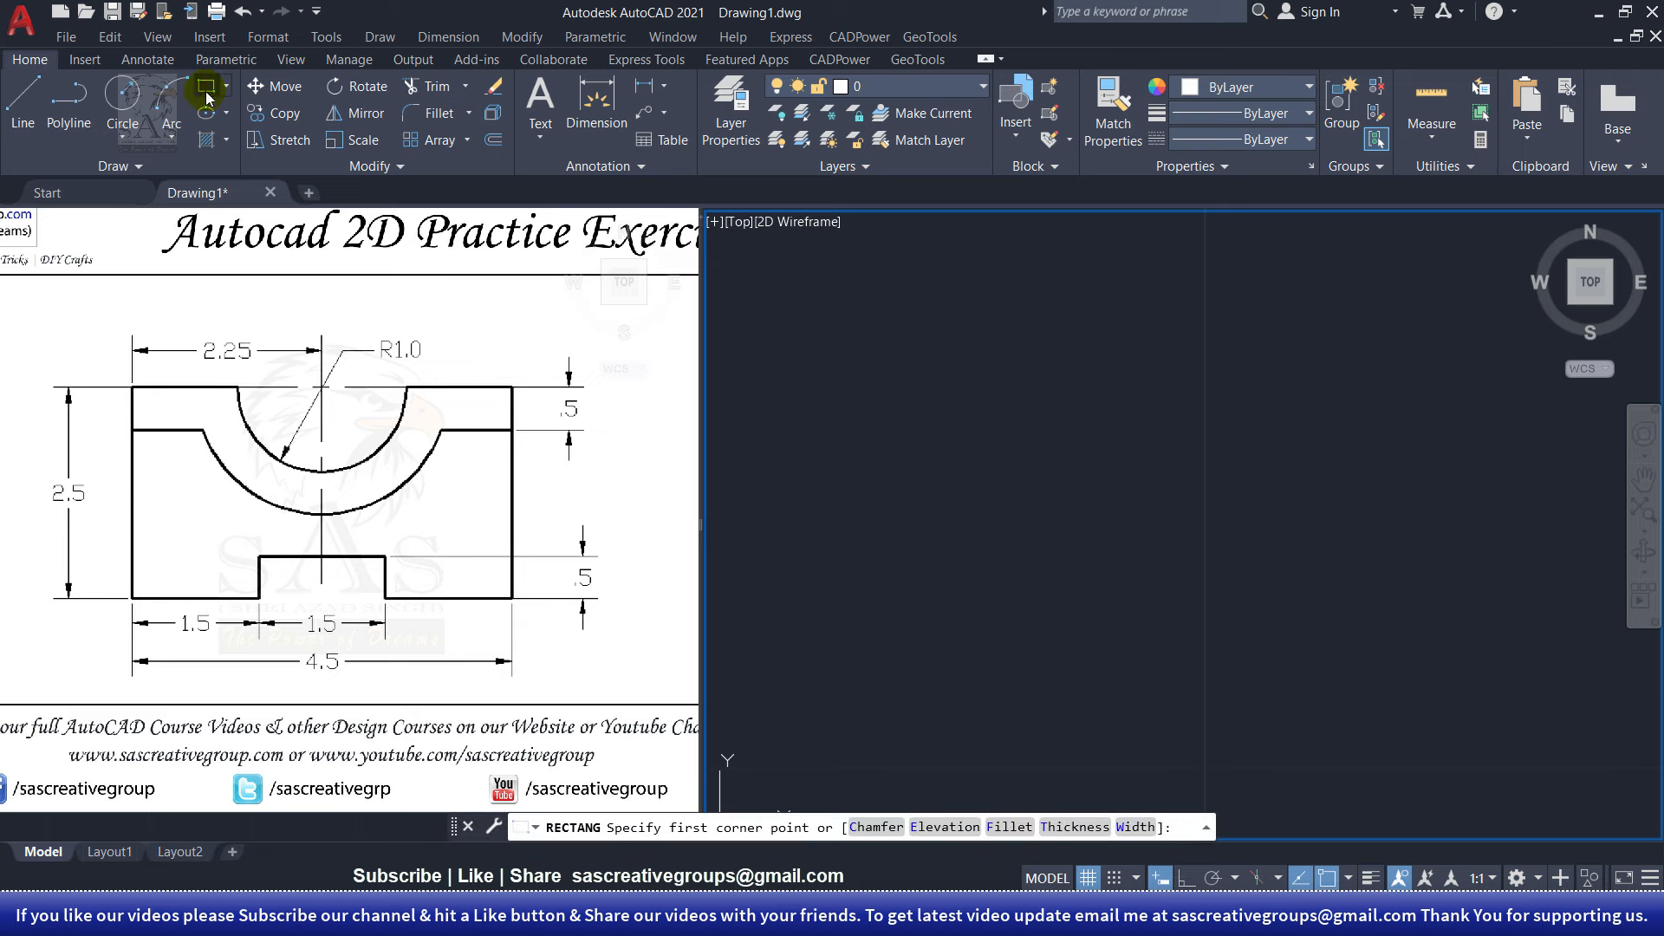
{"action": "left_click", "coordinate": [207, 90]}
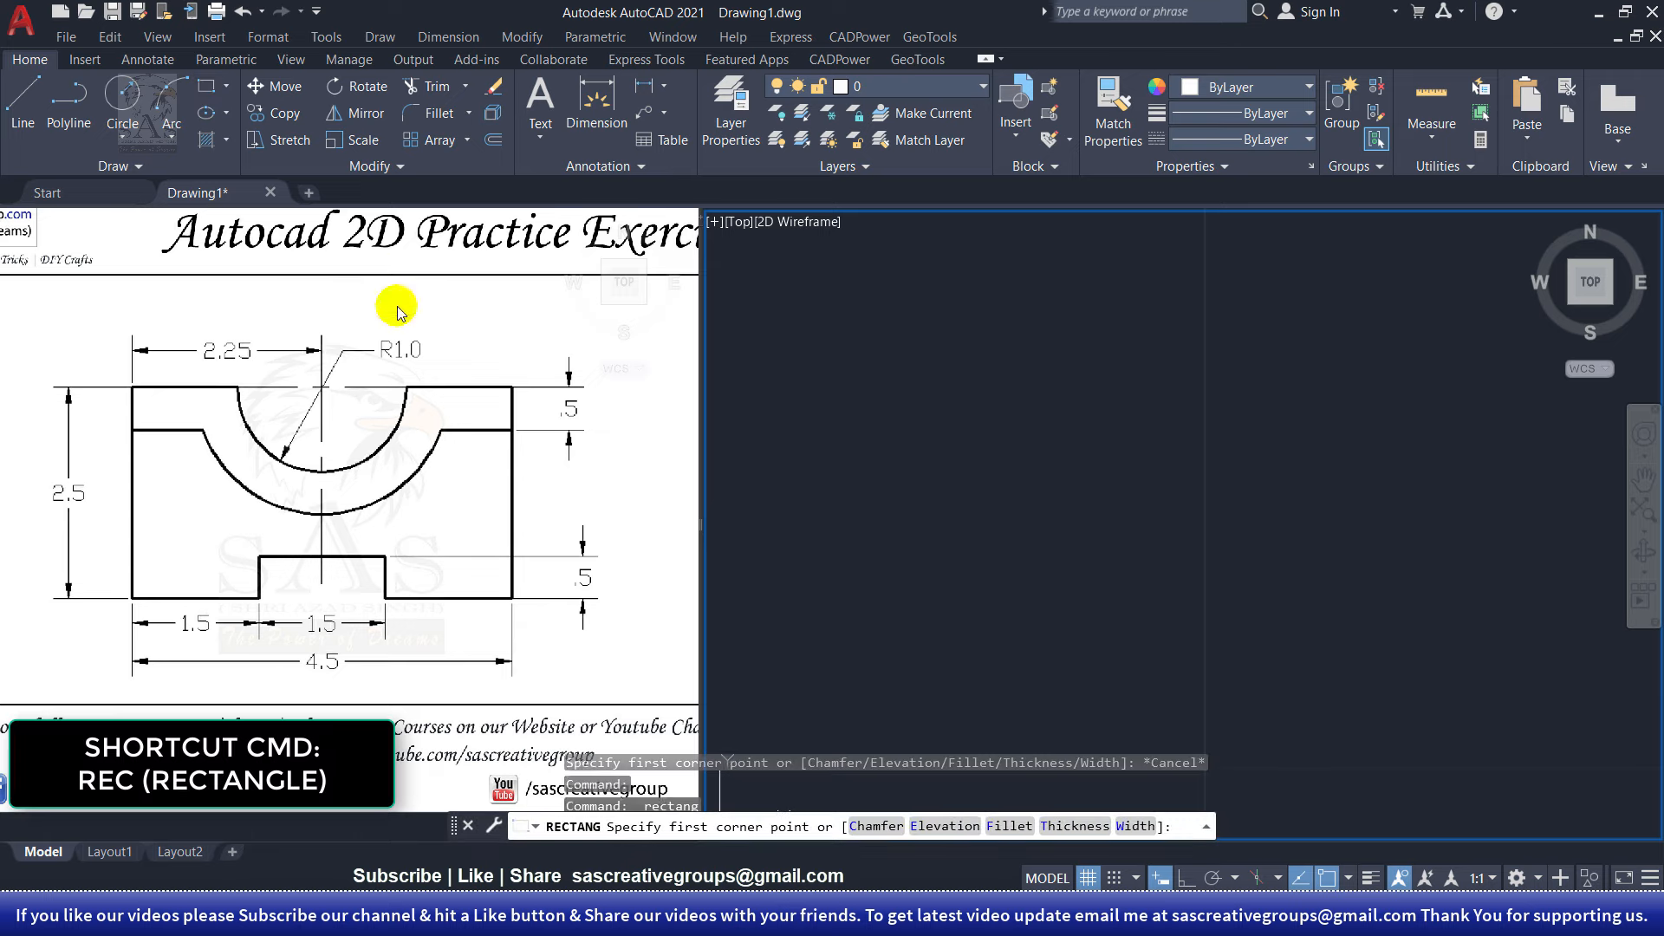
{"action": "left_click", "coordinate": [873, 683]}
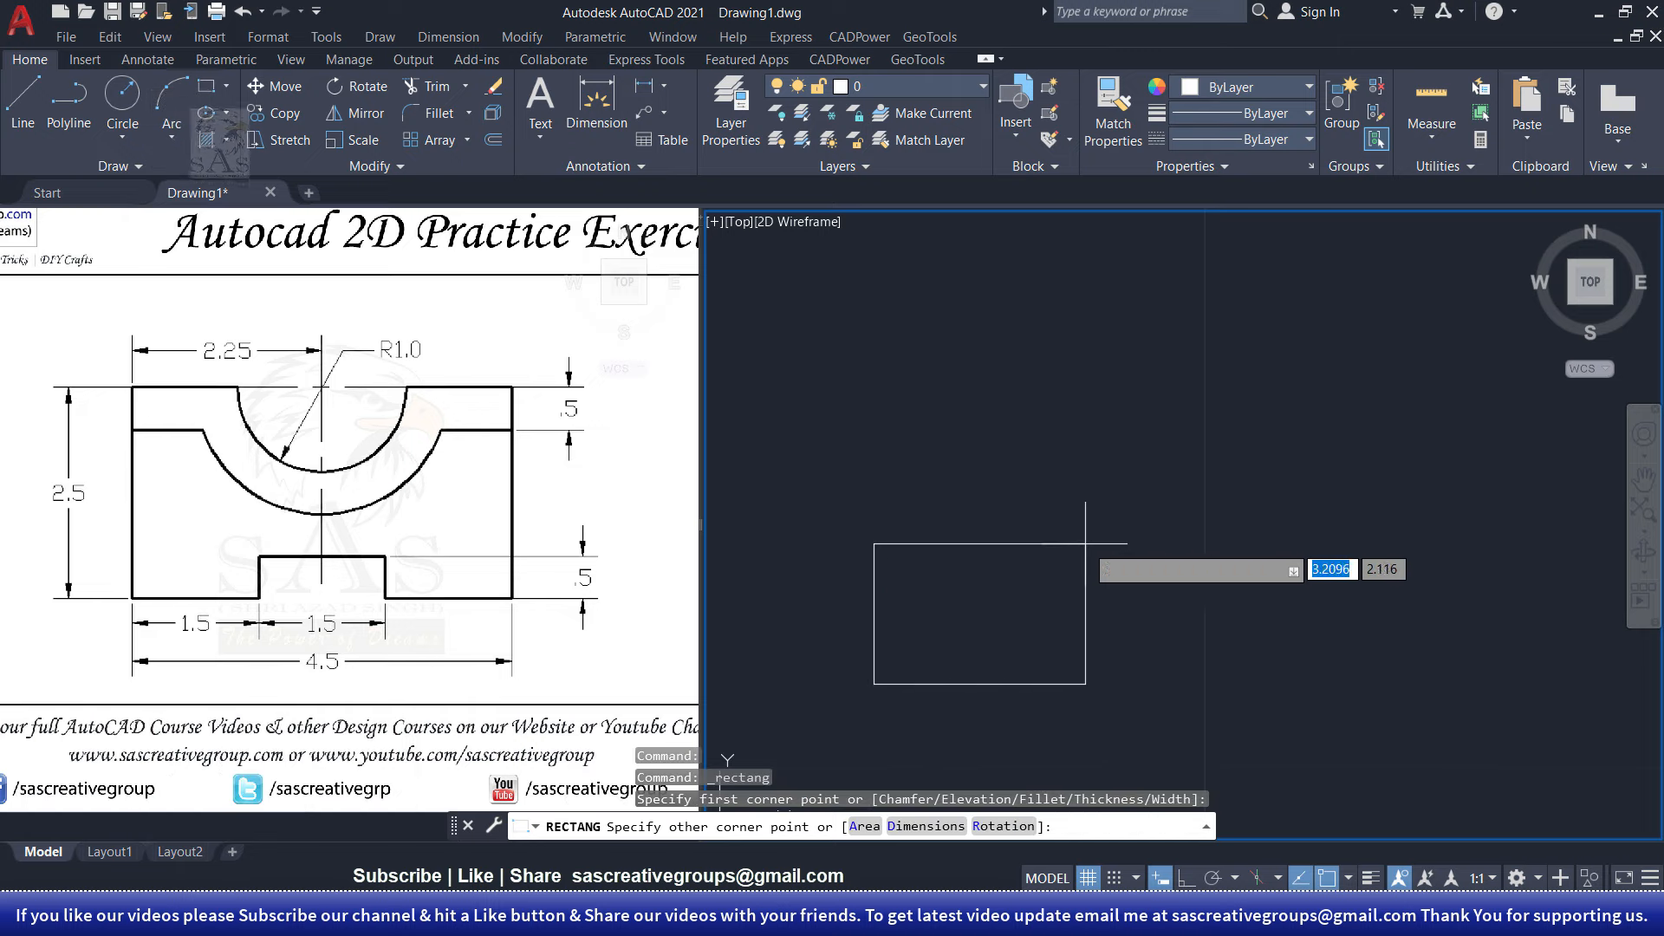
{"action": "left_click", "coordinate": [908, 826]}
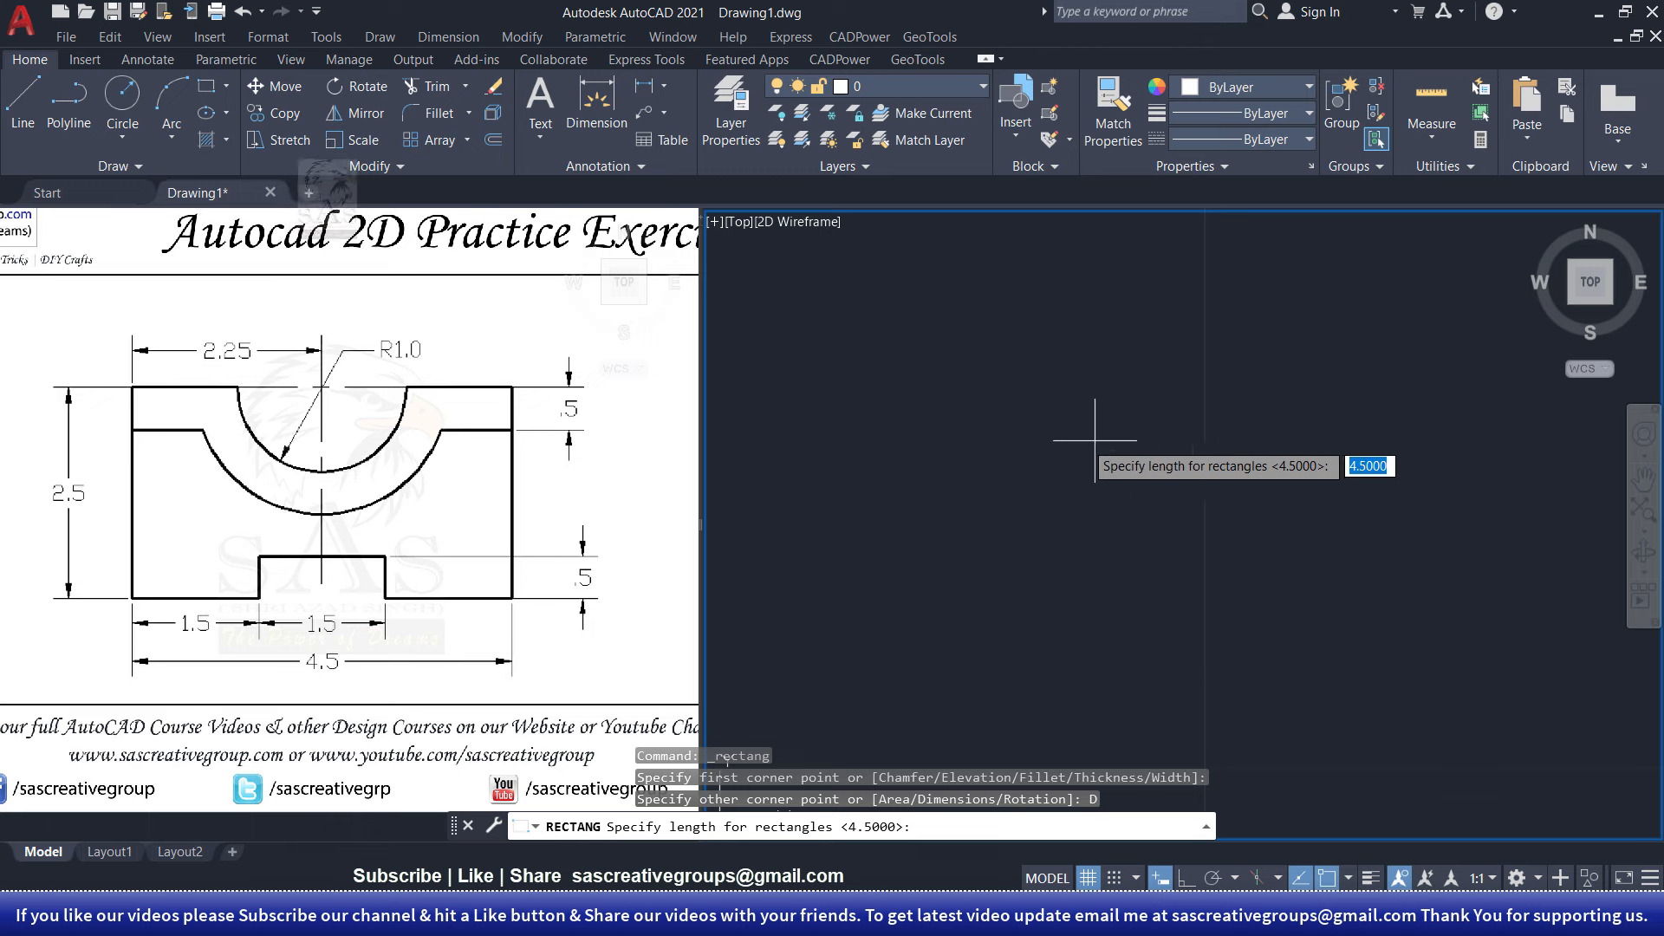
{"action": "type", "text": "4.5"}
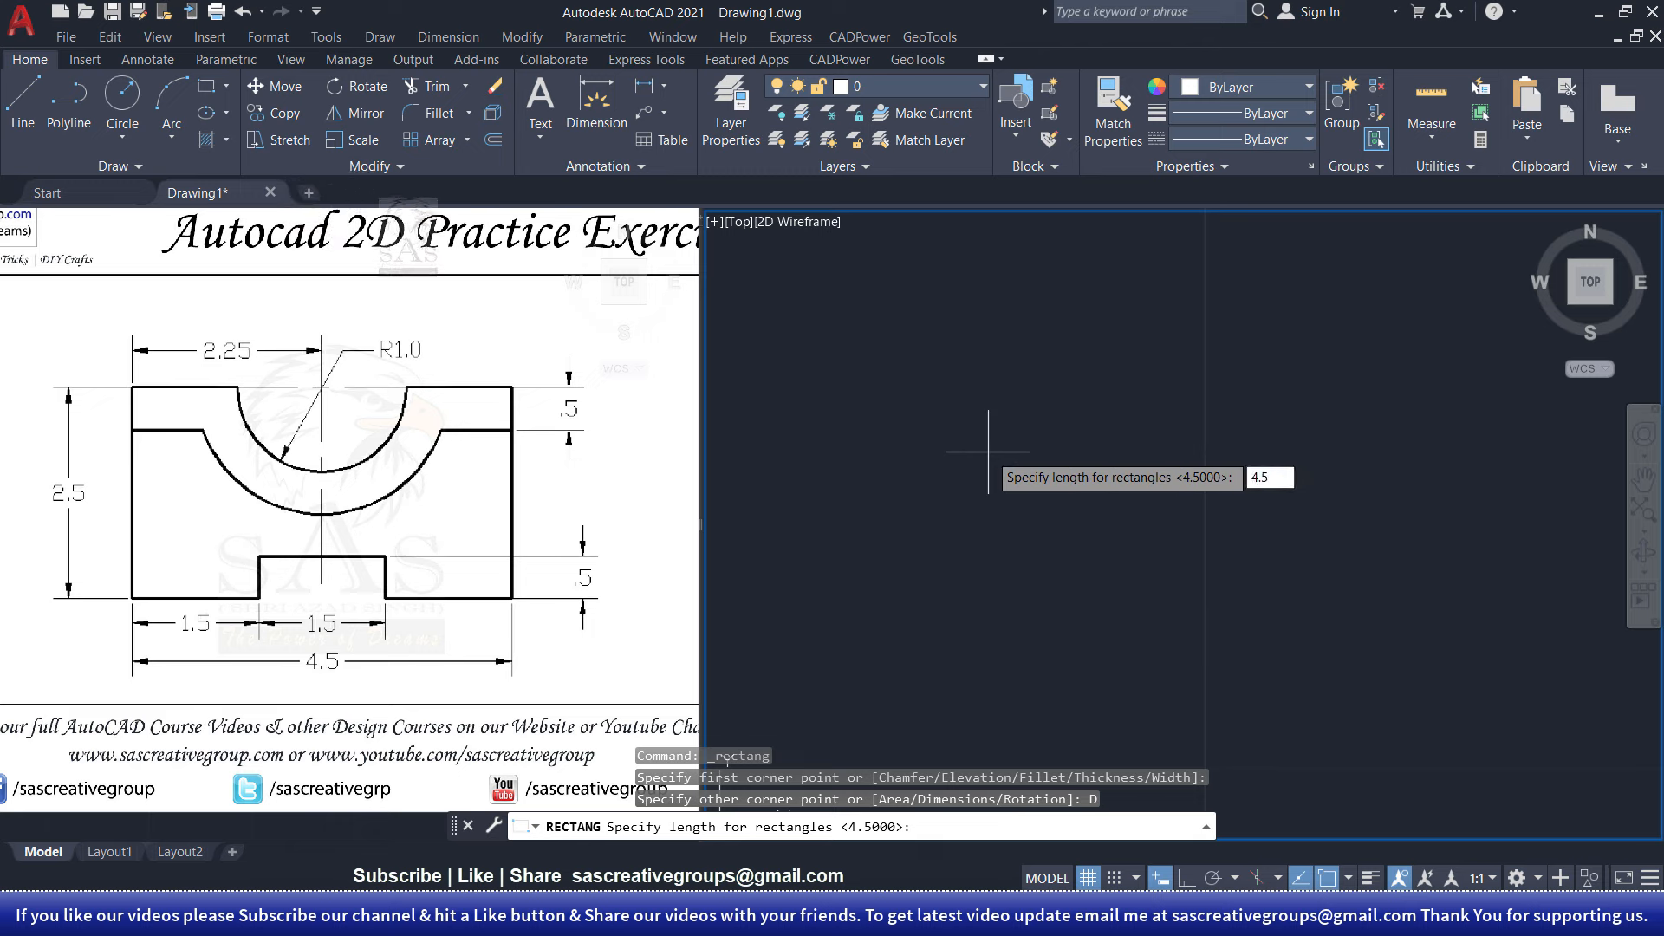
{"action": "key", "text": "Return"}
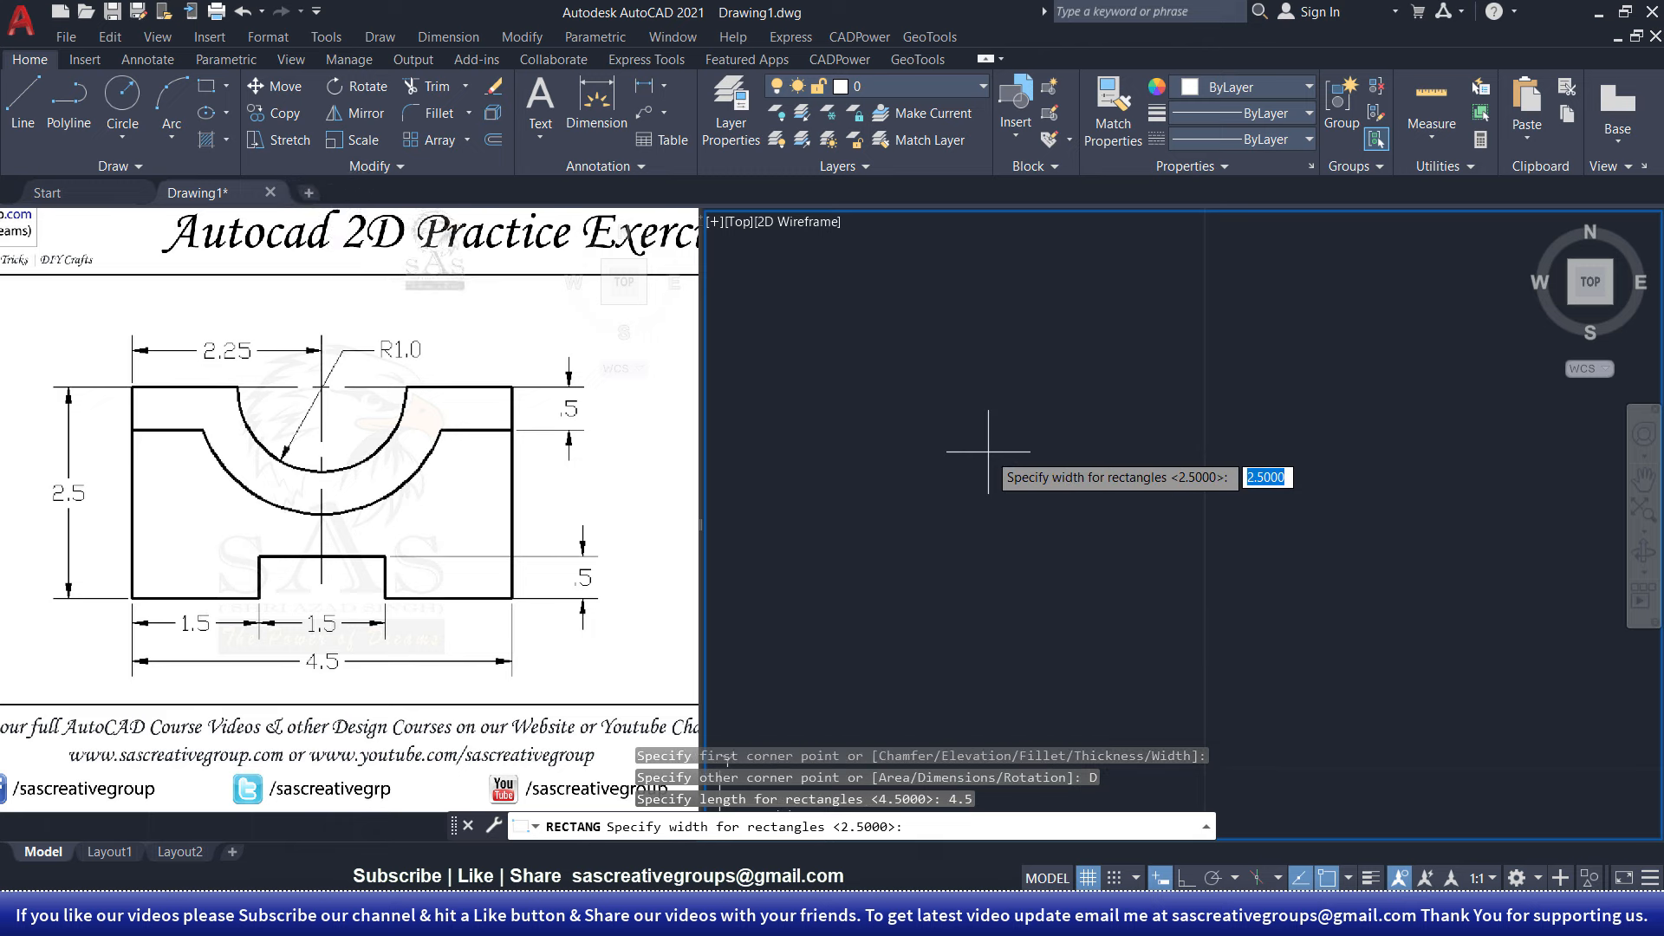
{"action": "type", "text": "2."}
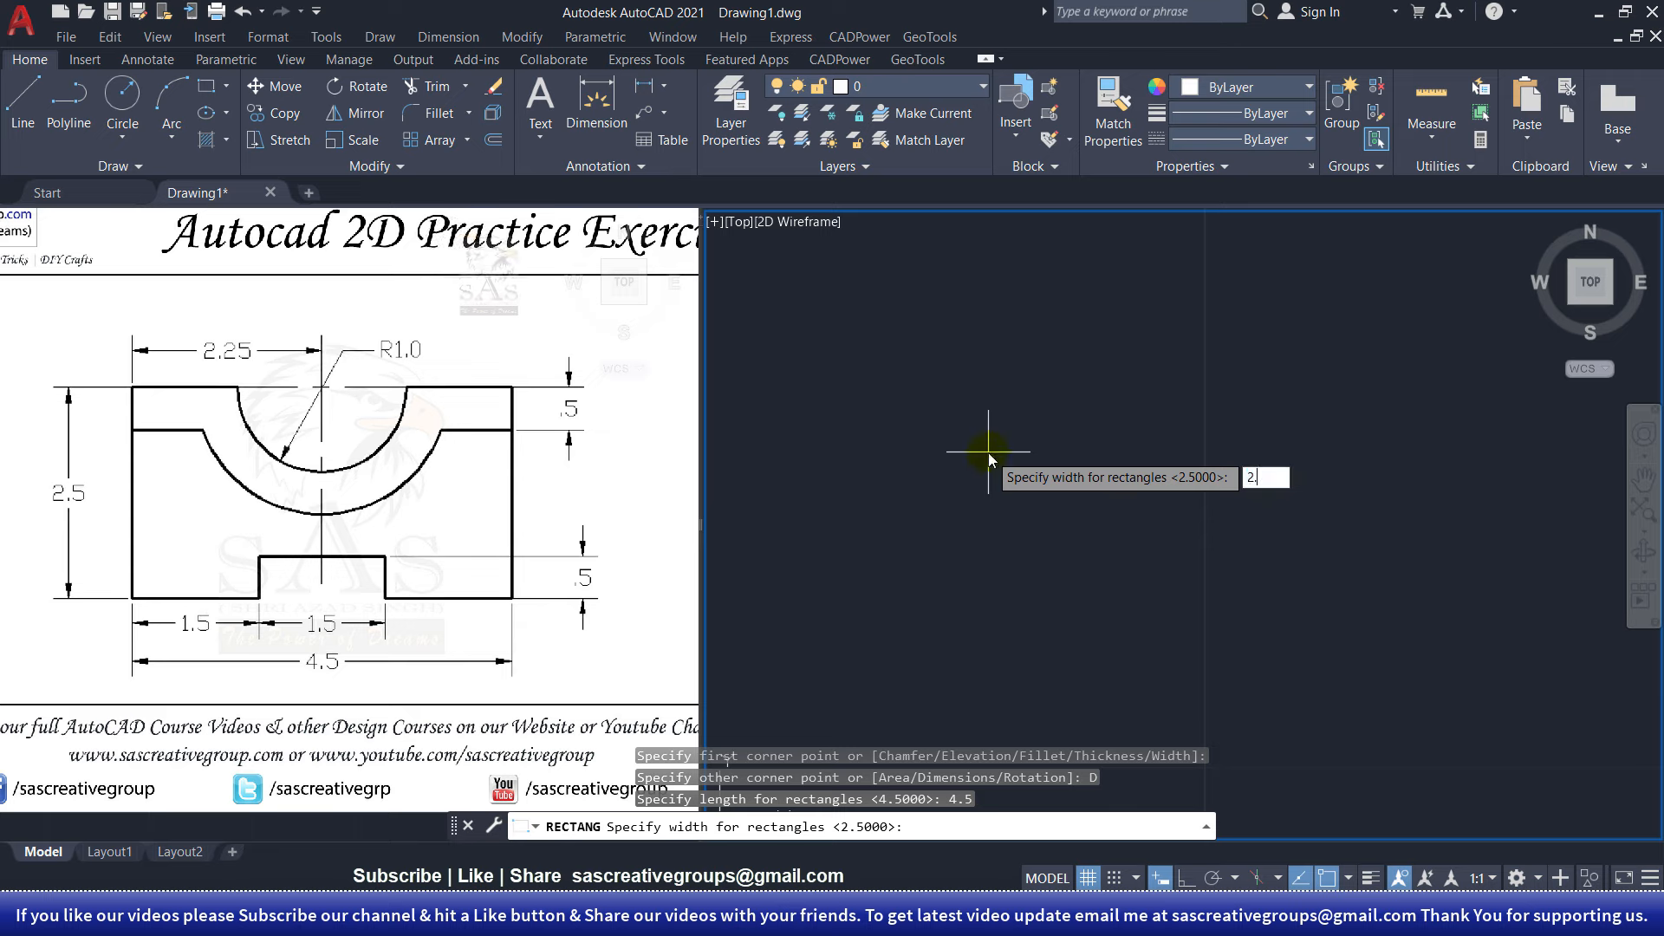
{"action": "key", "text": "Return"}
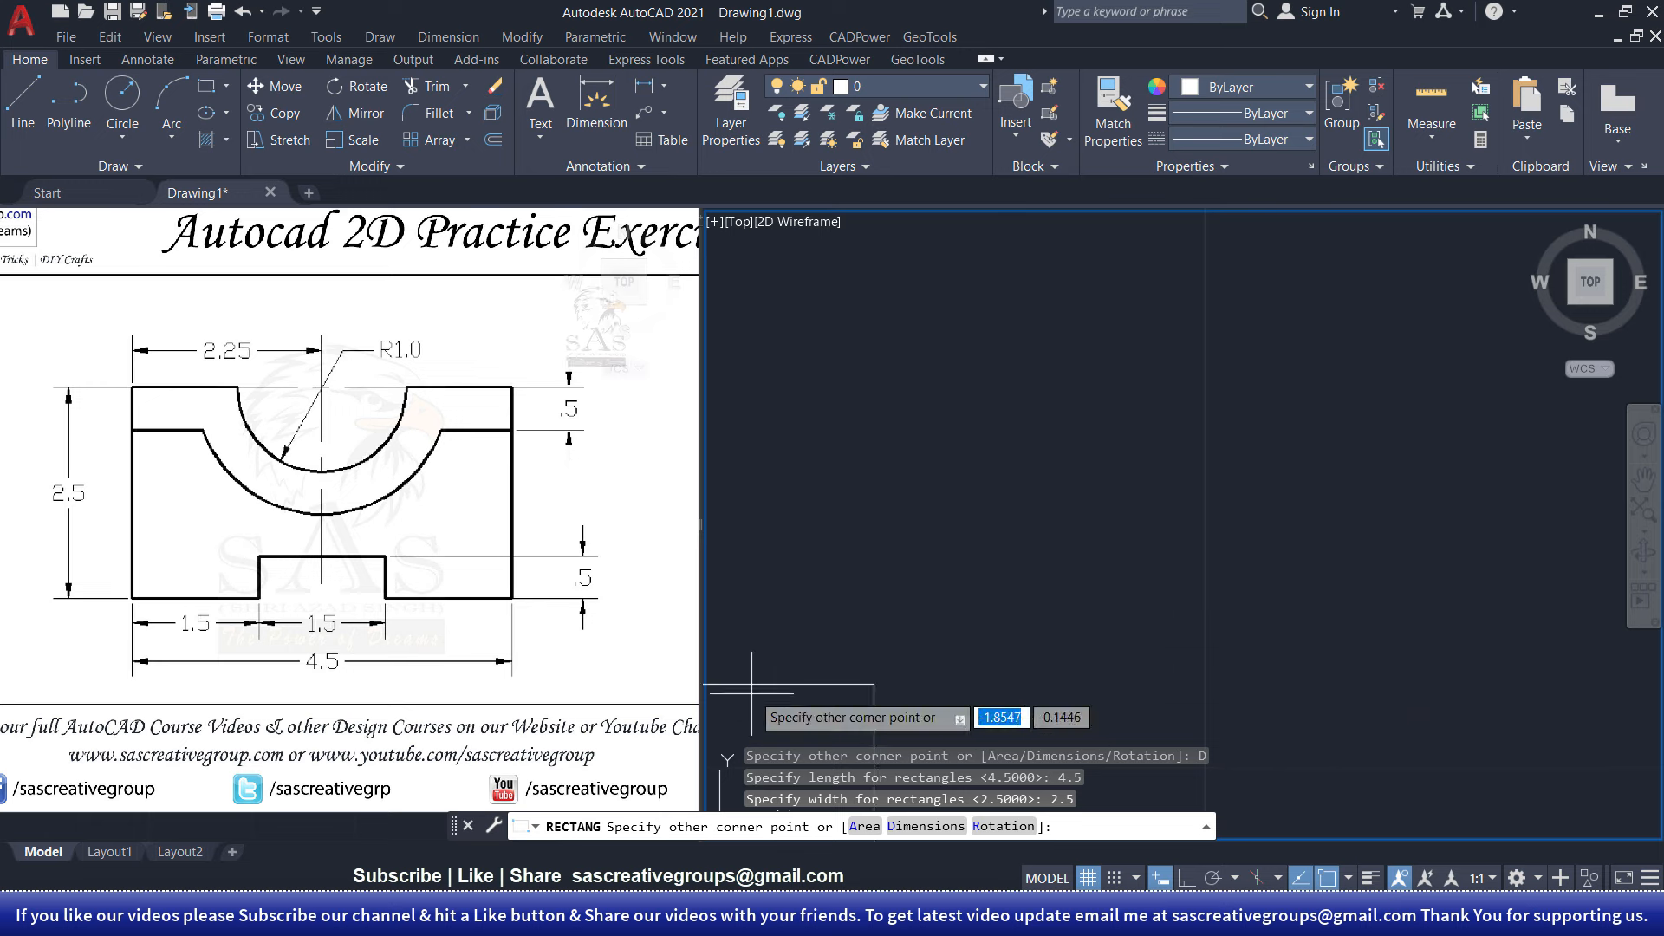
{"action": "left_click", "coordinate": [1101, 528]}
{"action": "scroll", "coordinate": [1092, 577], "scroll_direction": "up", "scroll_amount": 3}
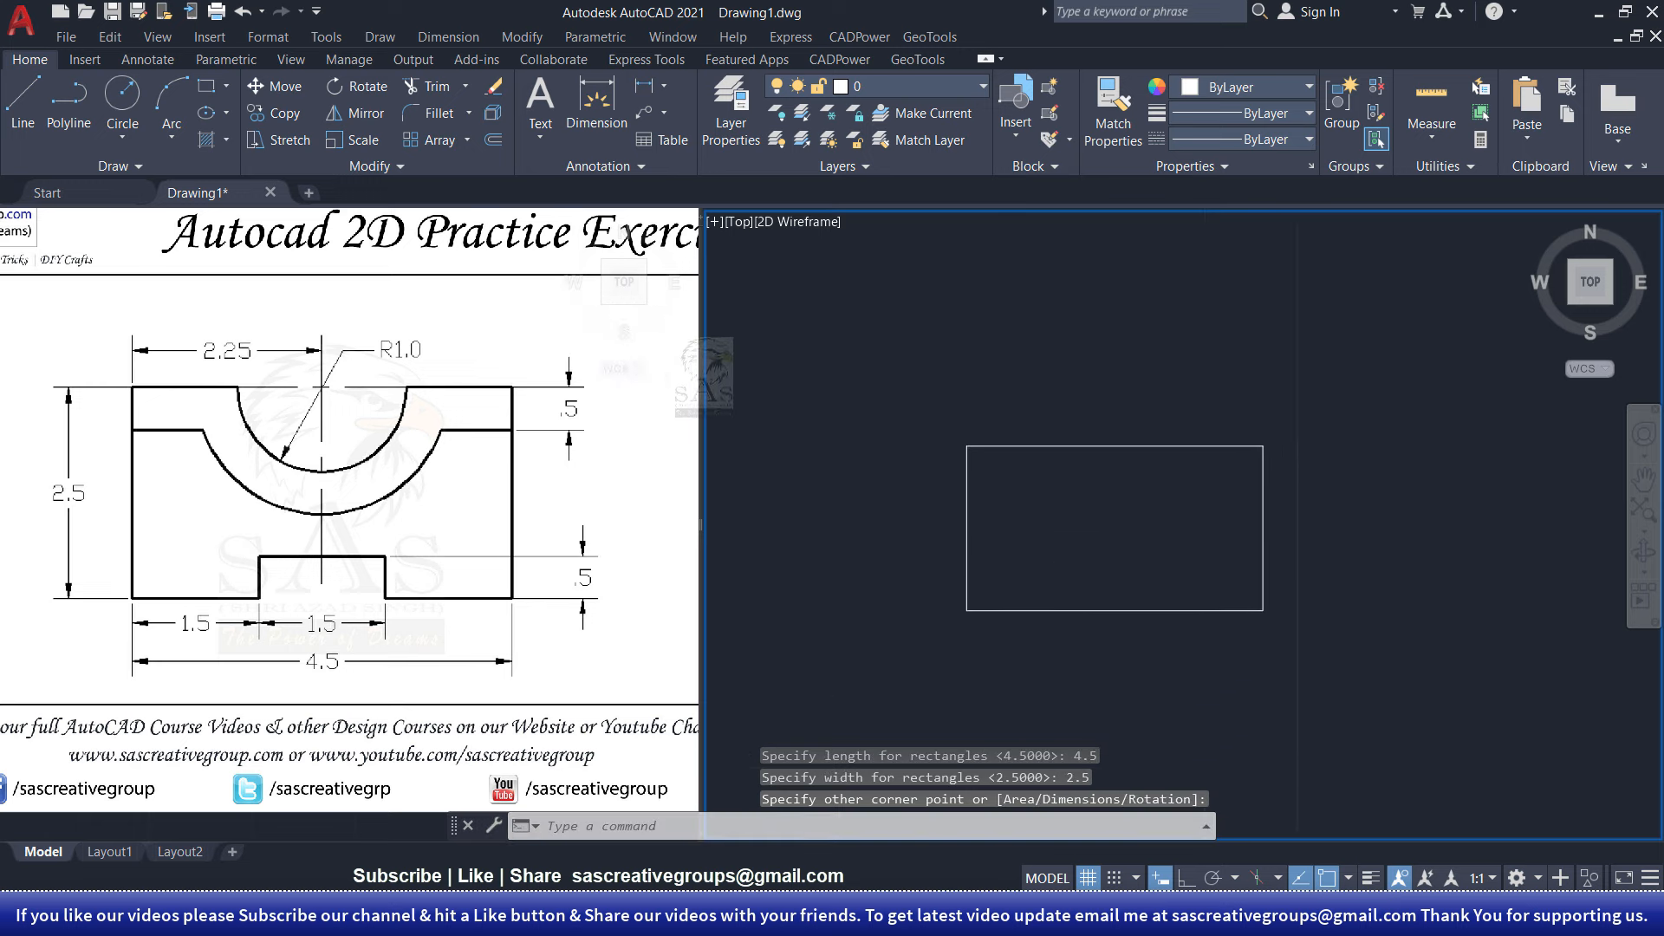
{"action": "mouse_move", "coordinate": [1093, 577]}
{"action": "middle_mouse_down"}
{"action": "mouse_move", "coordinate": [1138, 556]}
{"action": "mouse_move", "coordinate": [1103, 540]}
{"action": "middle_mouse_up"}
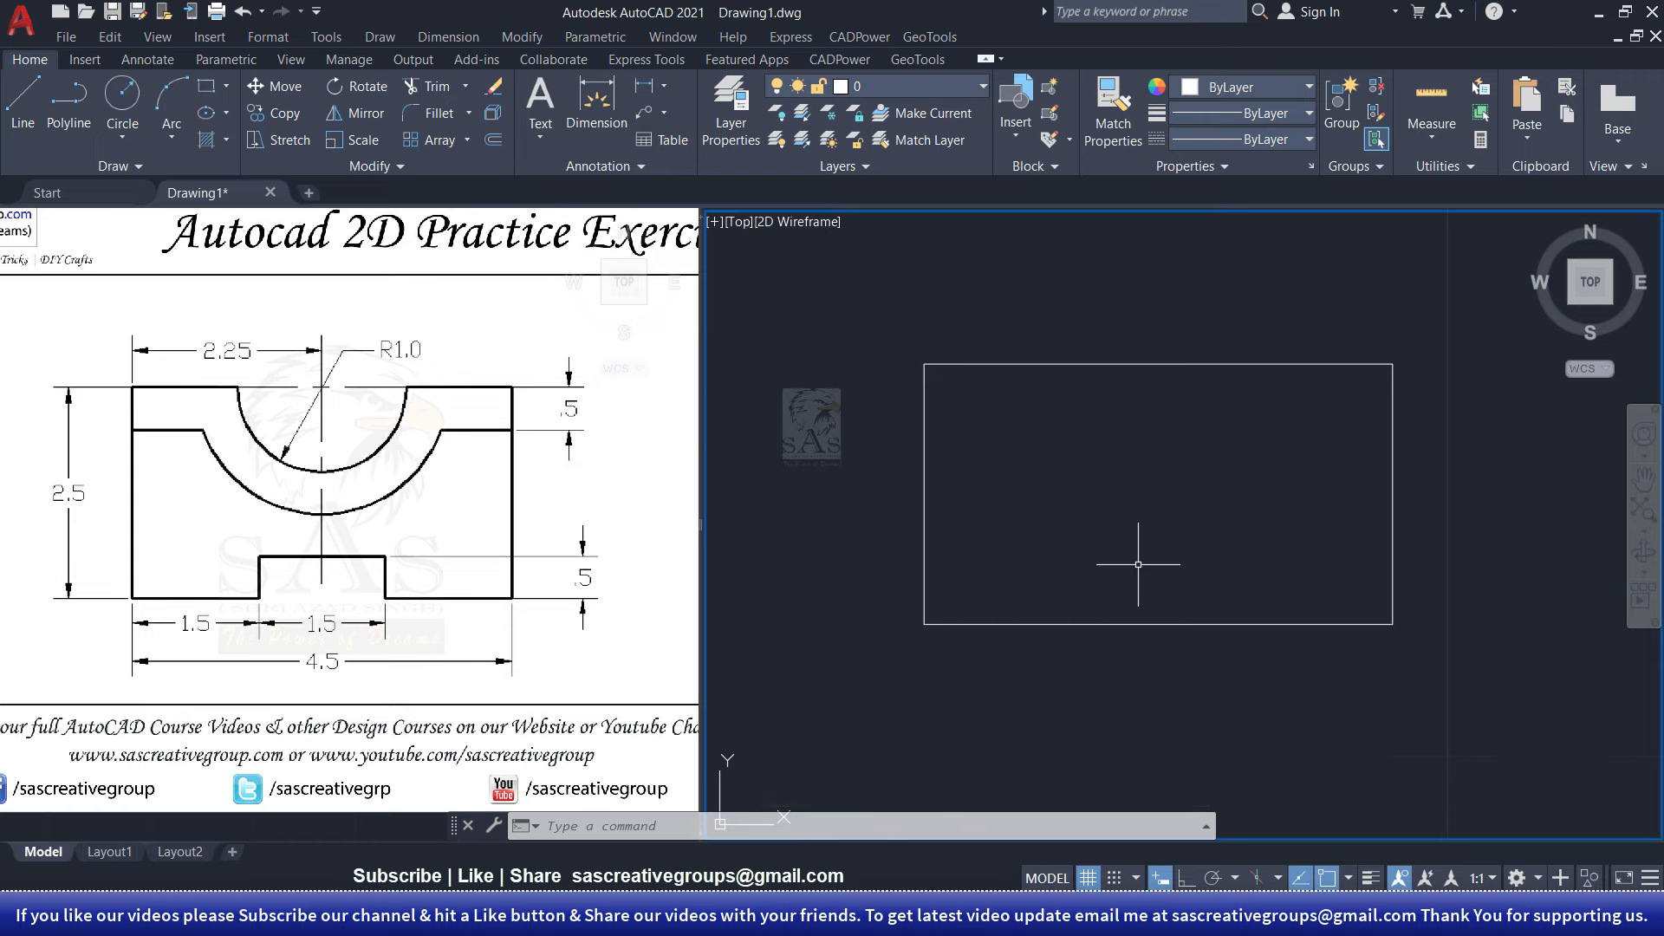
Step: Explode the 4.5 by 2.5 rectangle into separate lines and select its bottom edge alone to check the result
{"action": "left_click", "coordinate": [1138, 564]}
{"action": "left_click", "coordinate": [1012, 671]}
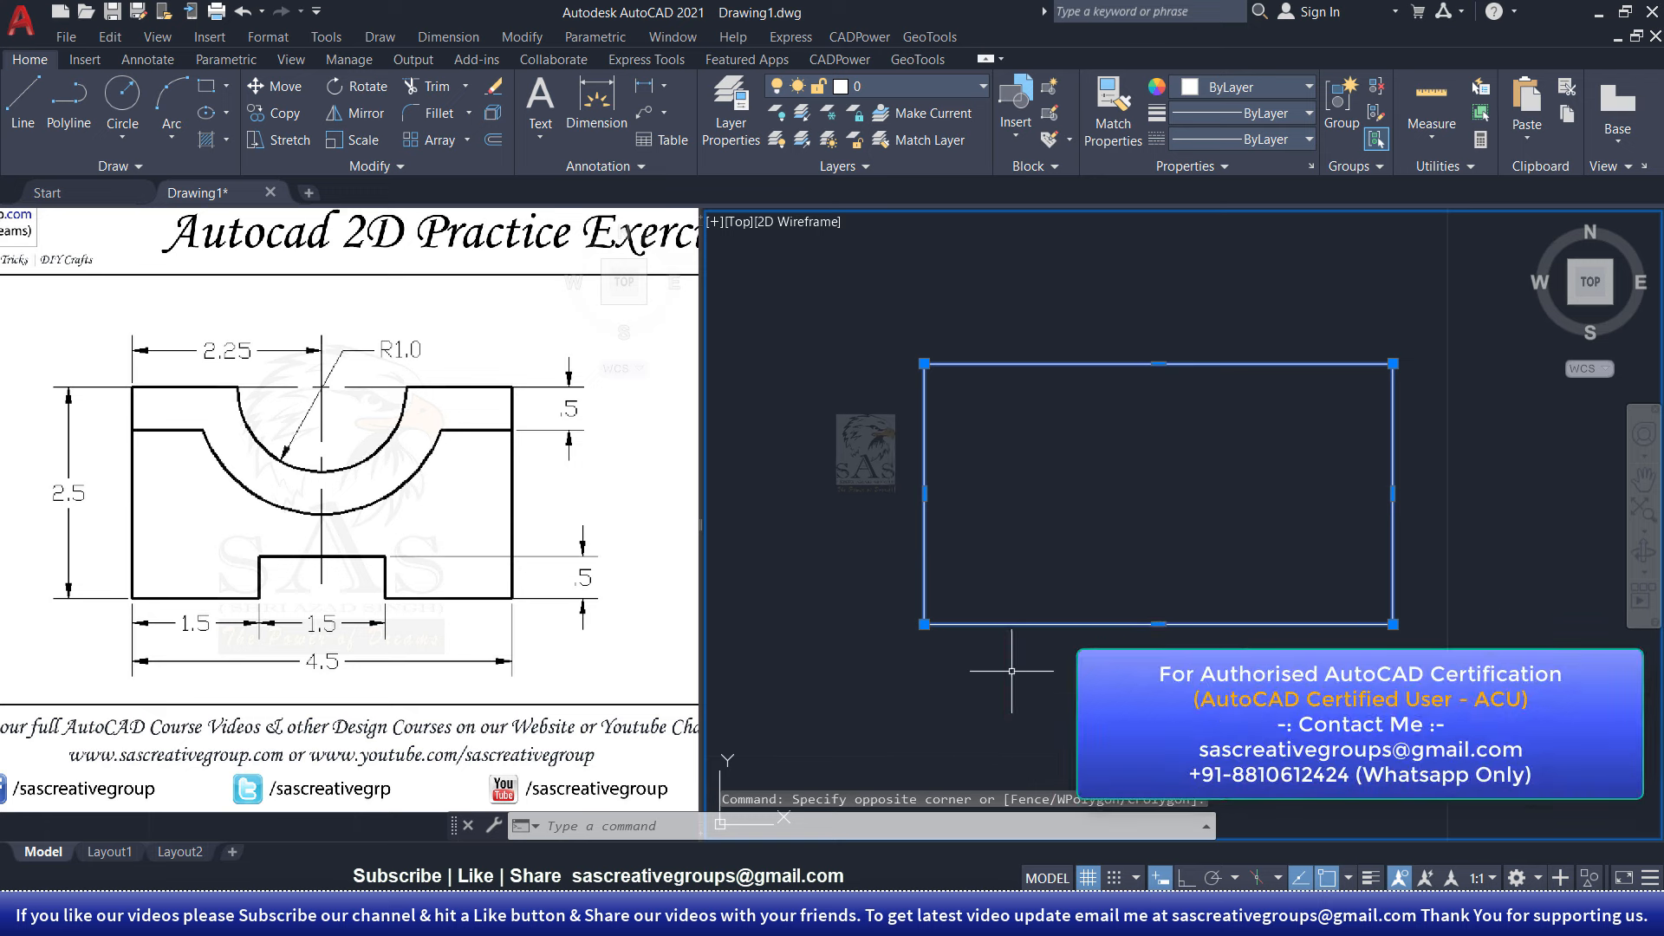
{"action": "key", "text": "Return"}
{"action": "left_click", "coordinate": [1017, 669]}
{"action": "left_click", "coordinate": [991, 612]}
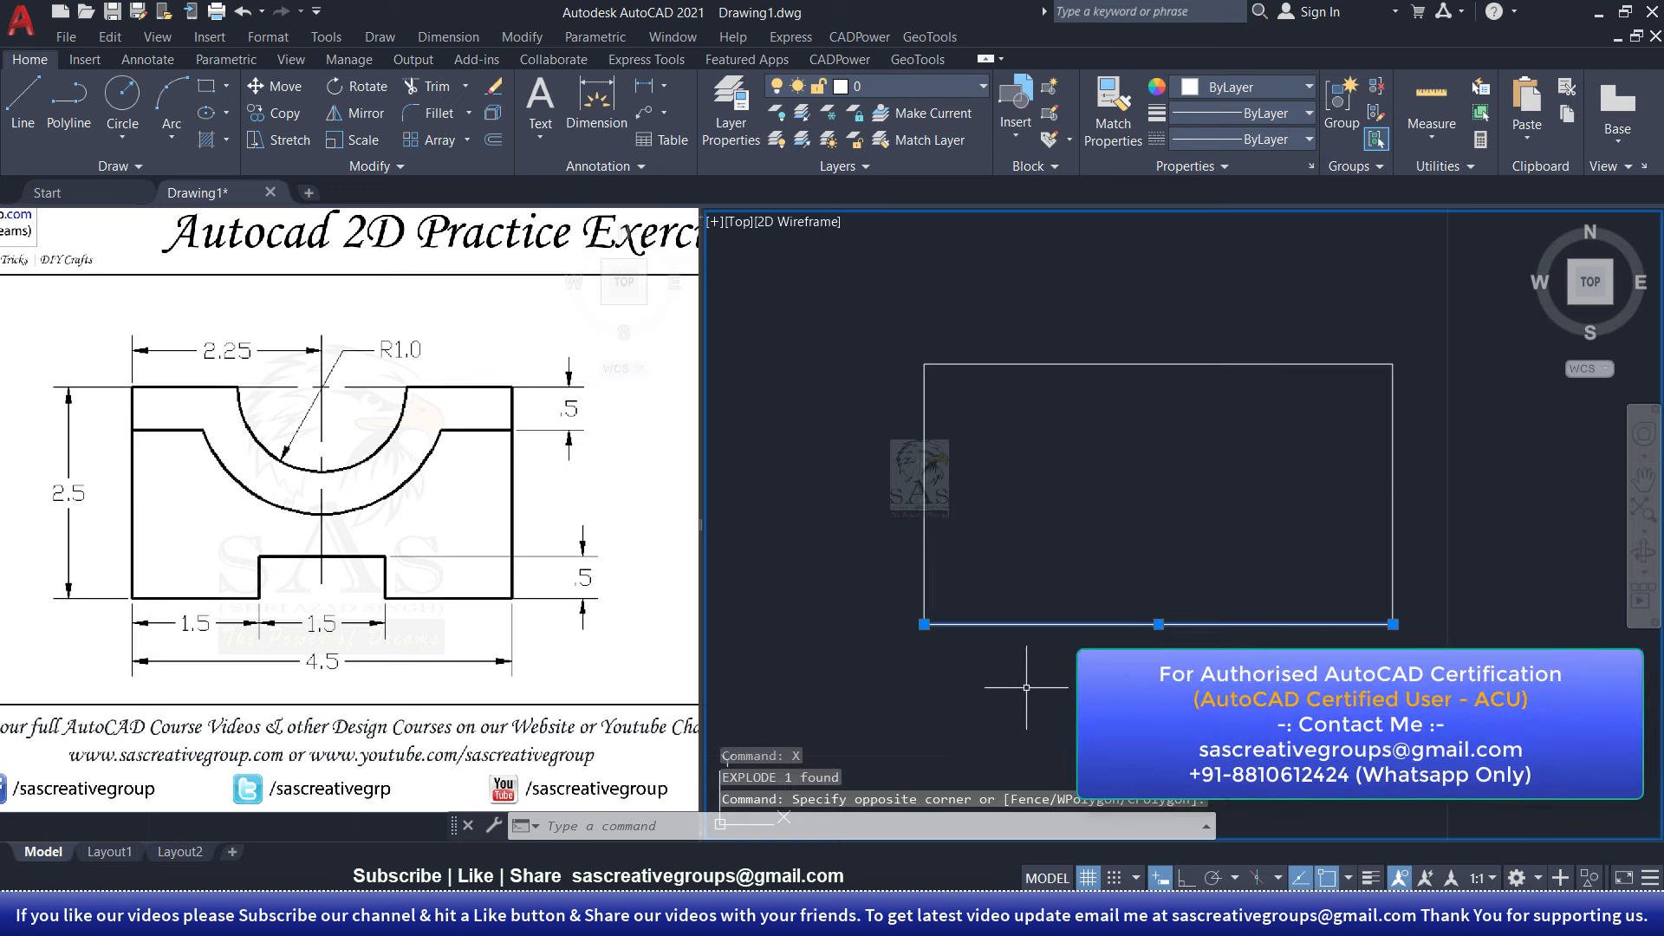
{"action": "key", "text": "Escape"}
{"action": "key", "text": "Escape"}
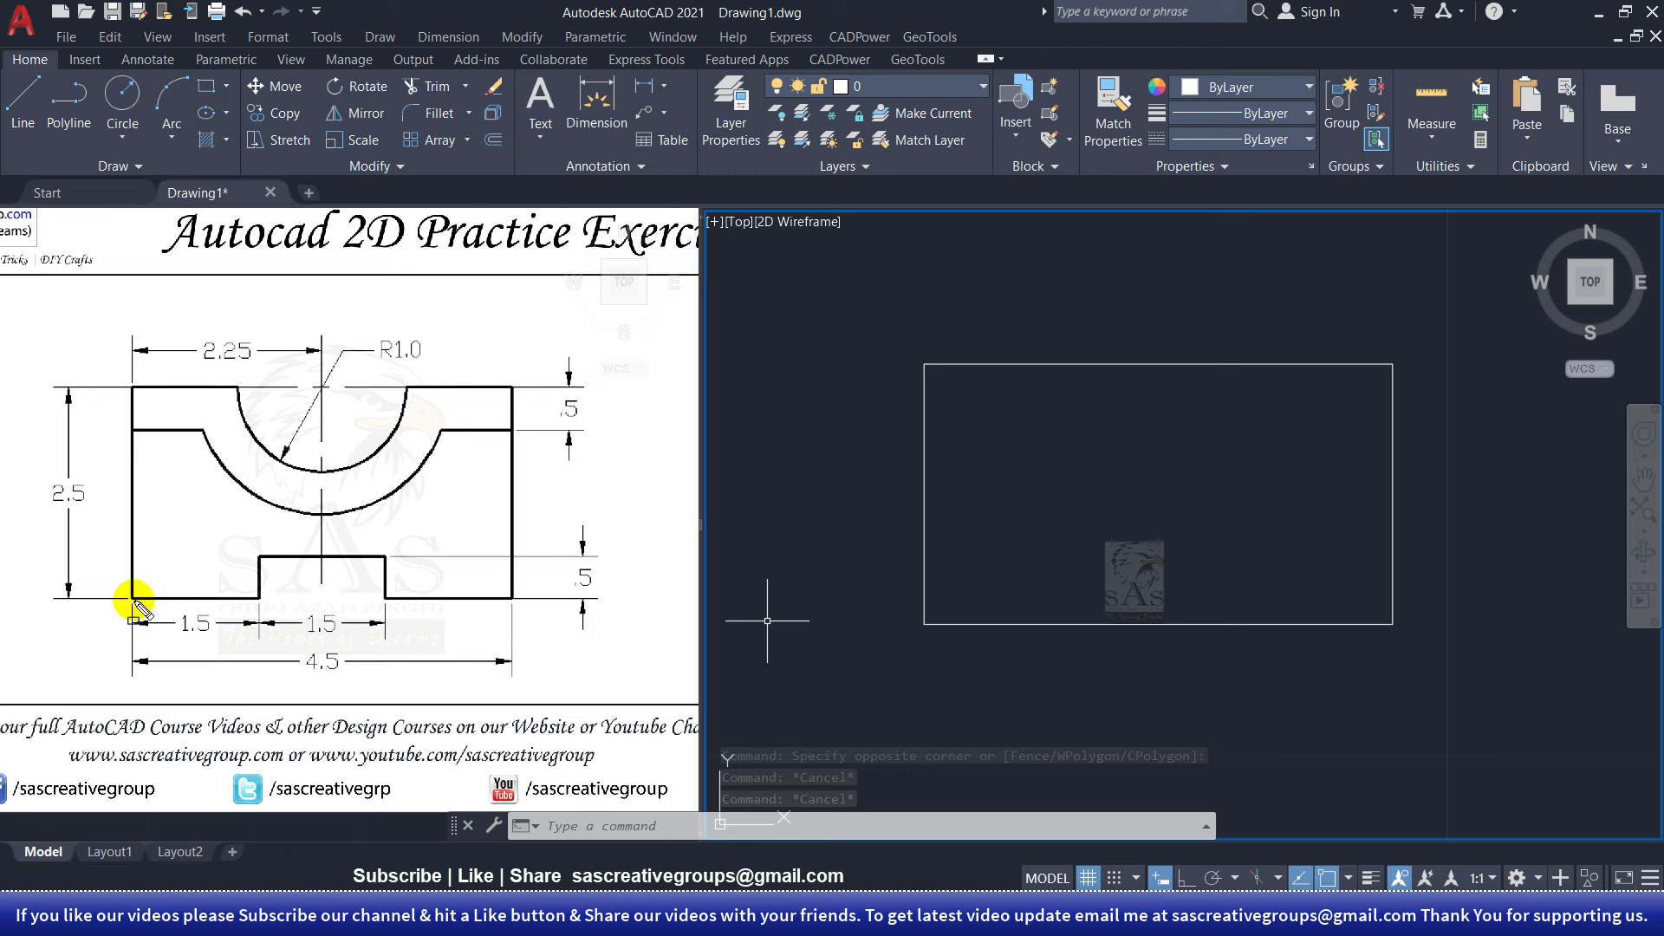
Step: Check the dimensions that locate and size the bottom notch in the reference drawing
{"action": "left_click_drag", "start_coordinate": [132, 581], "coordinate": [256, 581]}
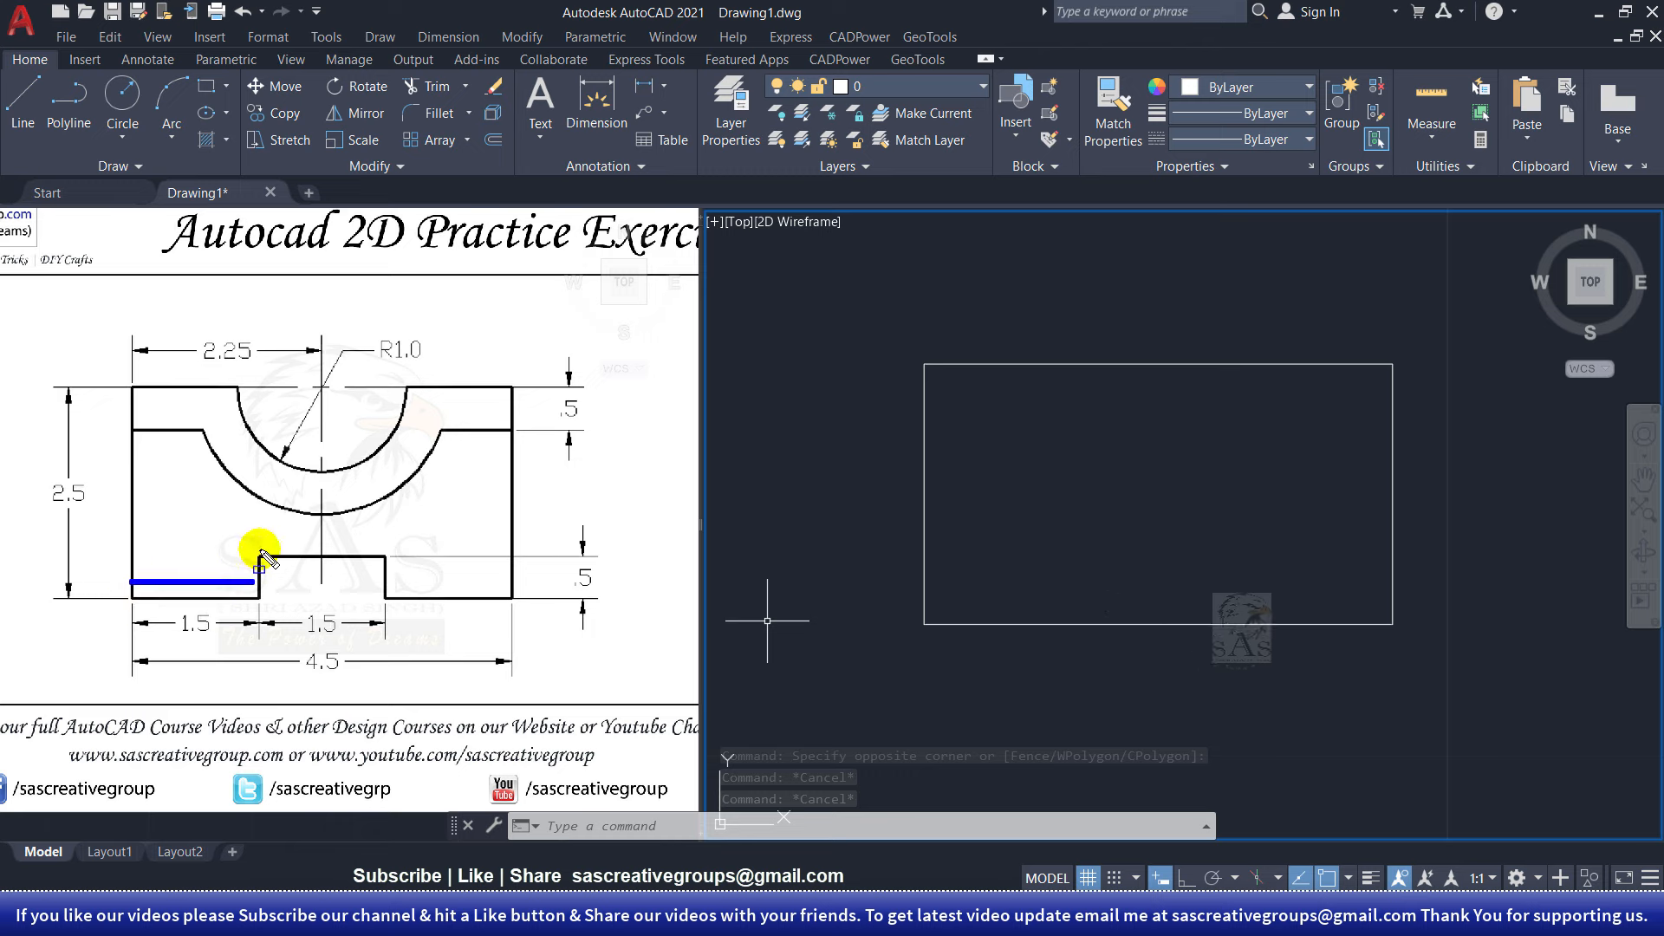
{"action": "left_click_drag", "start_coordinate": [260, 582], "coordinate": [373, 582]}
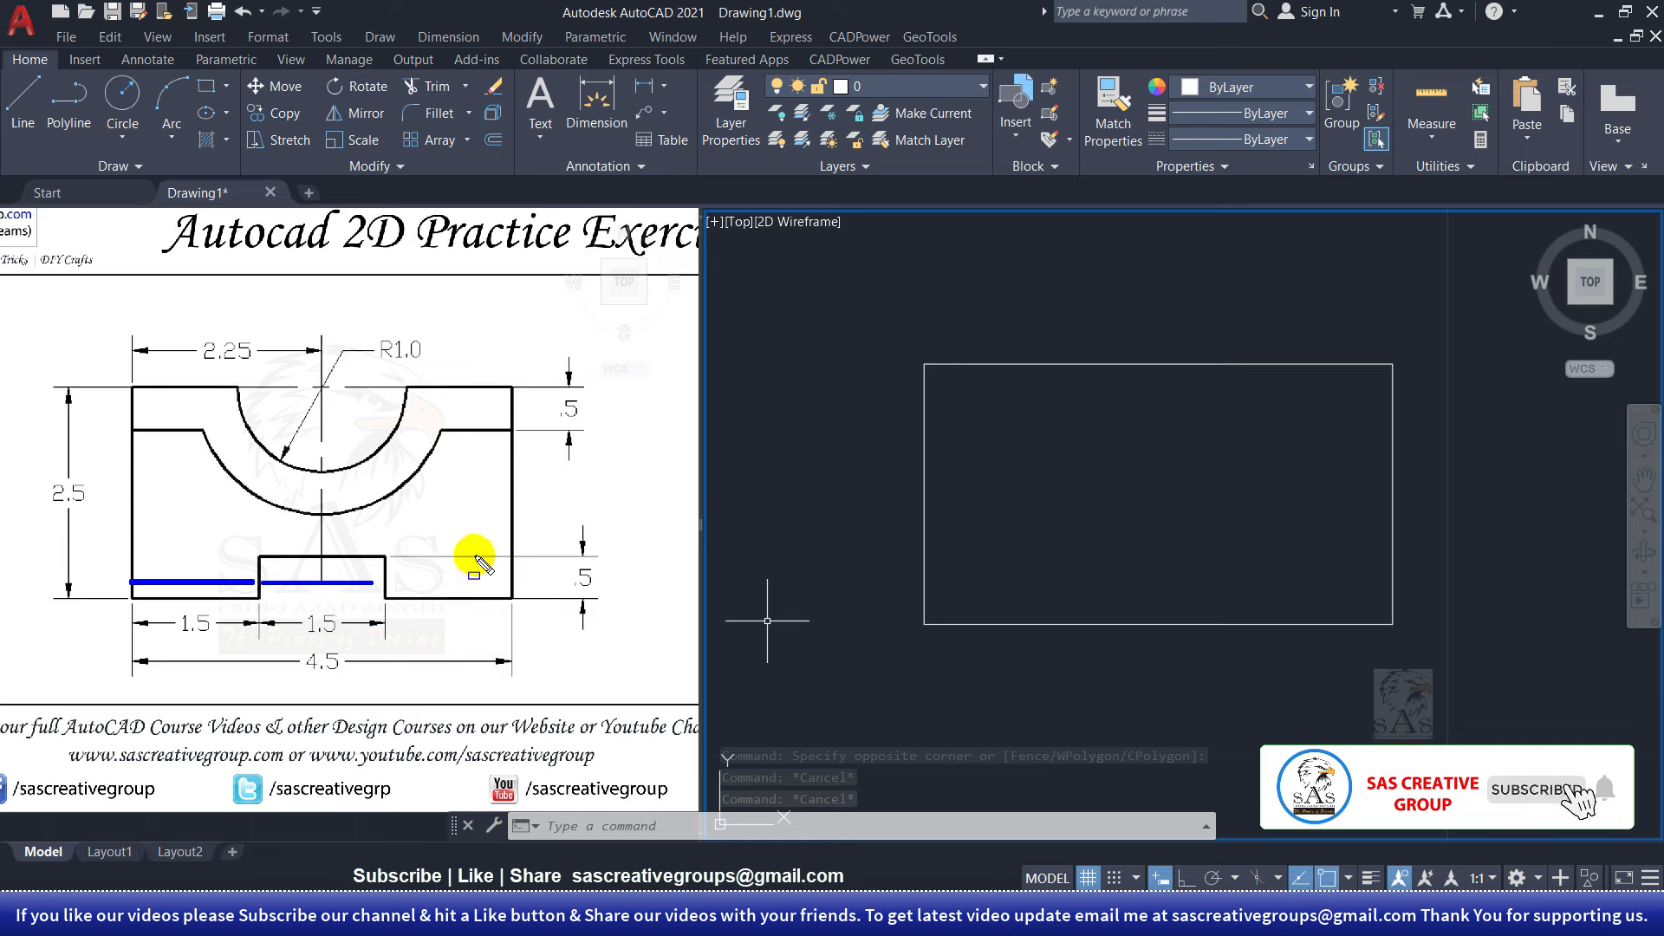
{"action": "left_click_drag", "start_coordinate": [476, 556], "coordinate": [476, 591]}
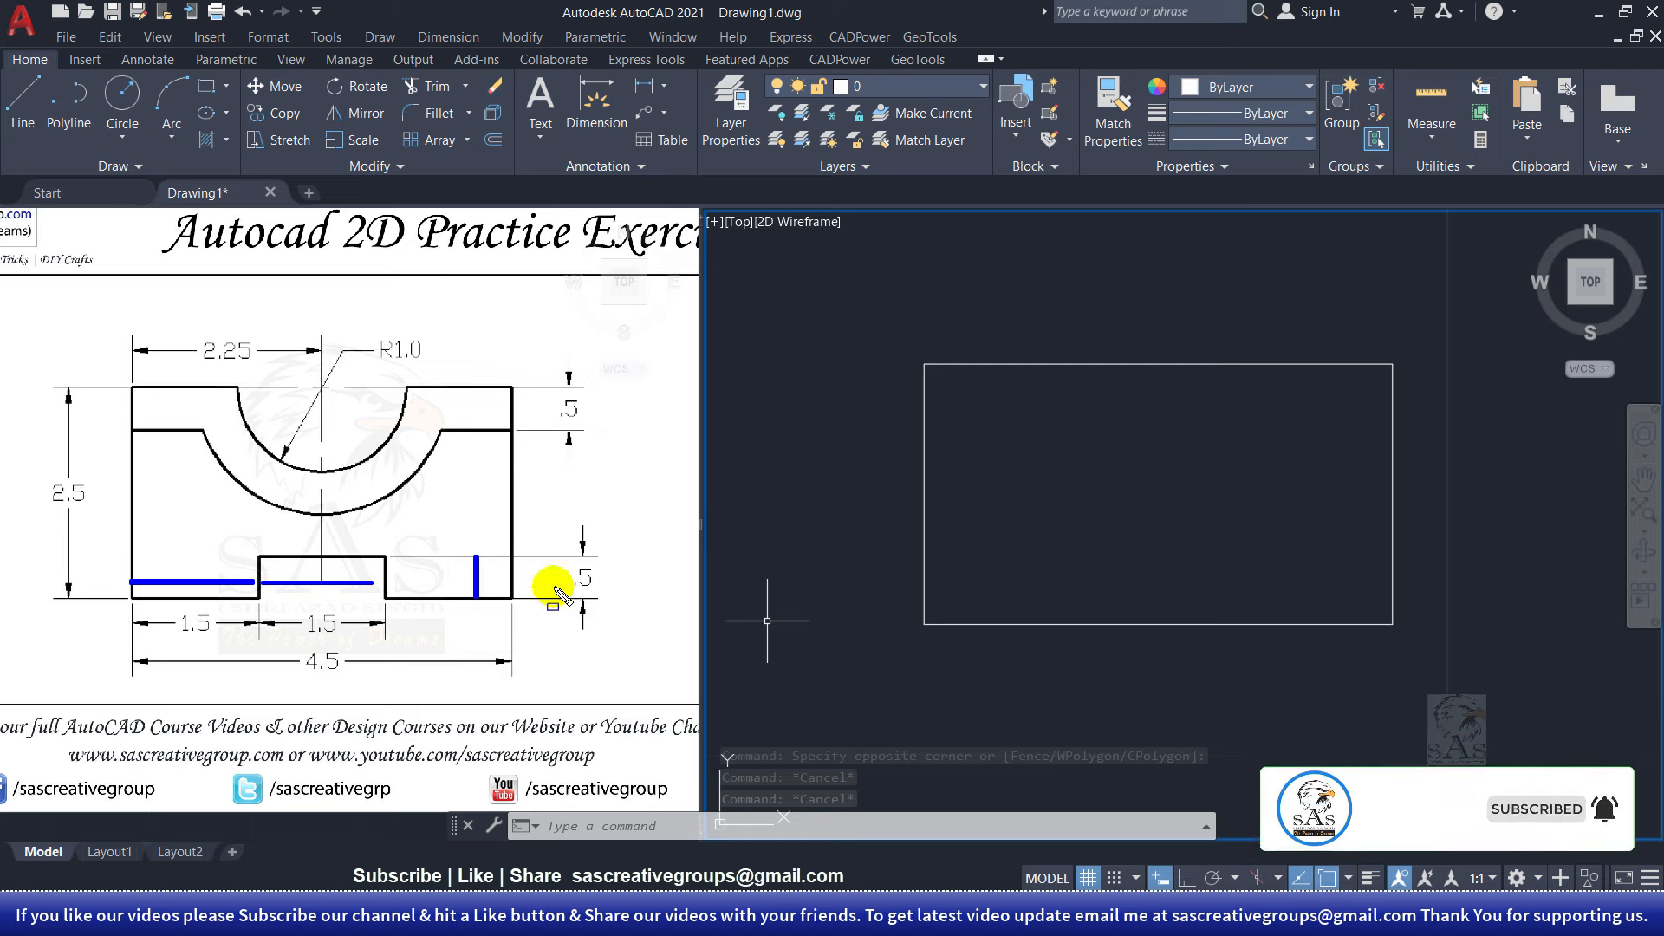
{"action": "key", "text": "Escape"}
{"action": "left_click", "coordinate": [1007, 579]}
{"action": "left_click", "coordinate": [1129, 499]}
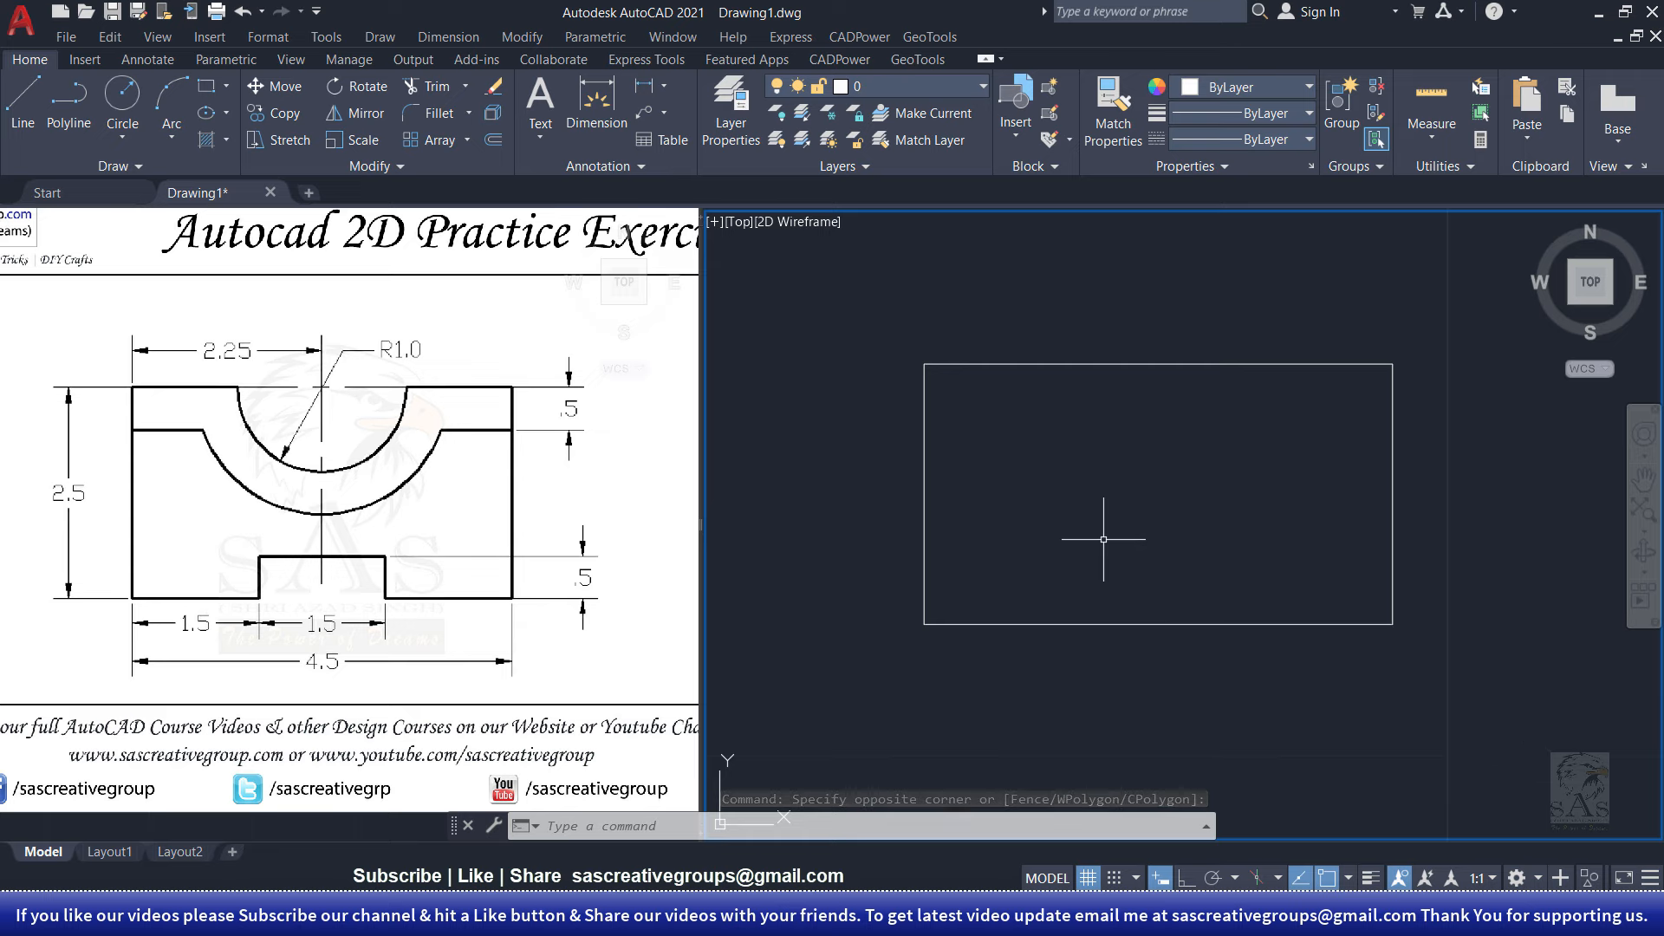
Step: Offset the rectangle's left edge 1.5 to the right, and offset the resulting line another 1.5 to the right
{"action": "type", "text": "o"}
{"action": "key", "text": "Return"}
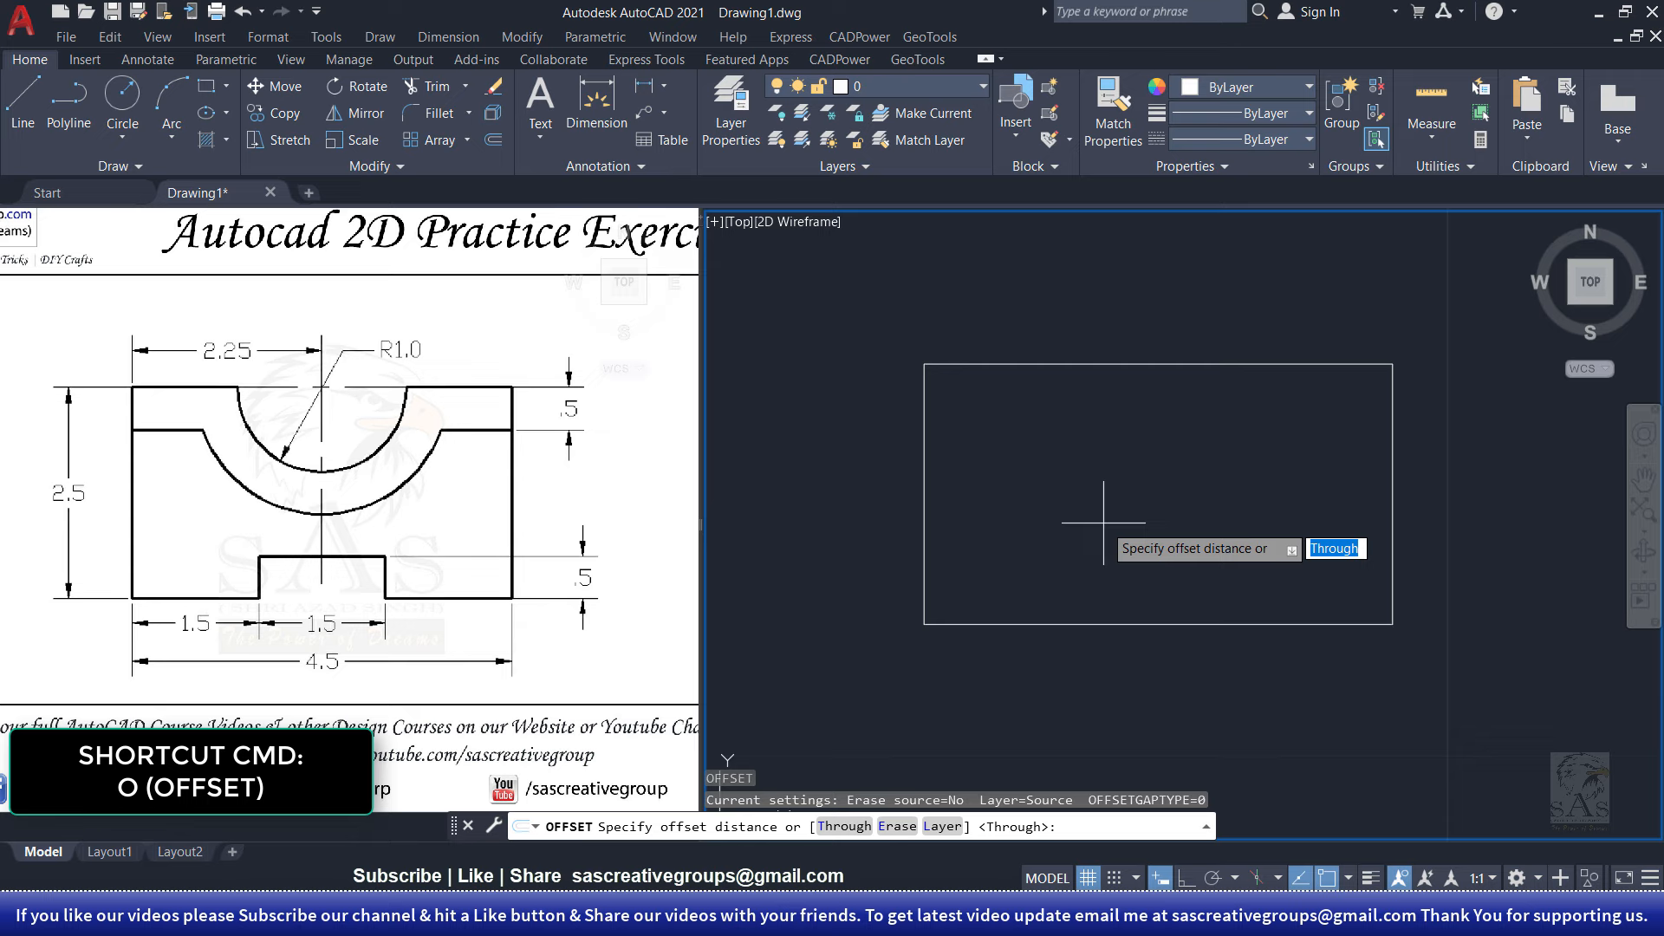
{"action": "key", "text": "Return"}
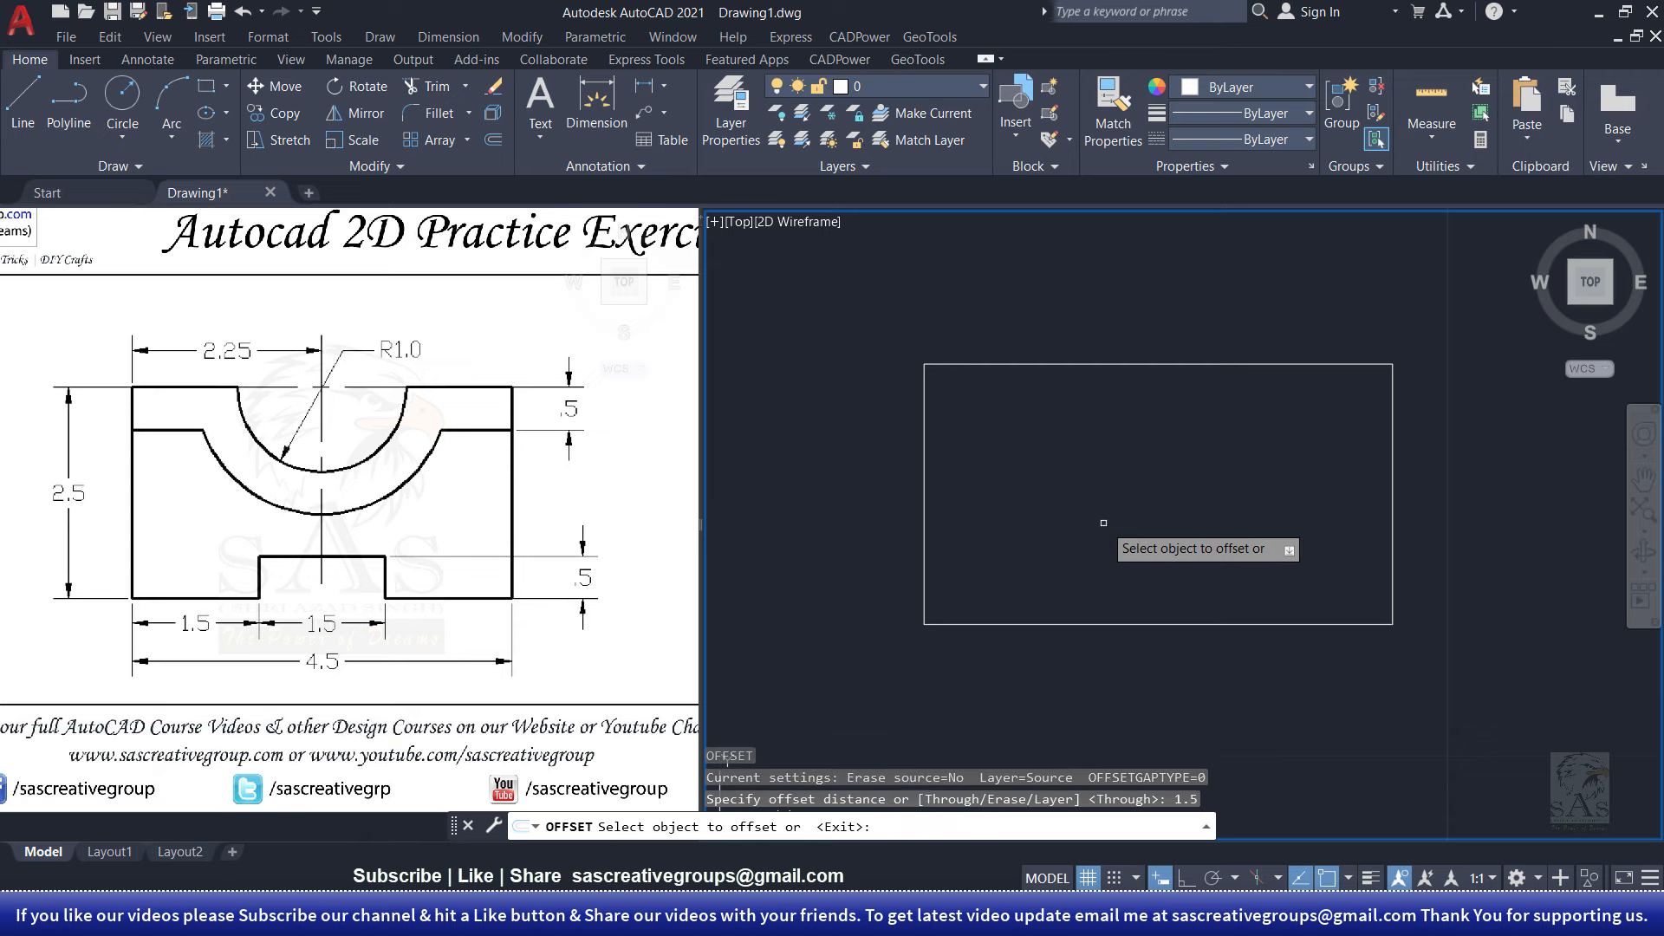
{"action": "left_click", "coordinate": [927, 559]}
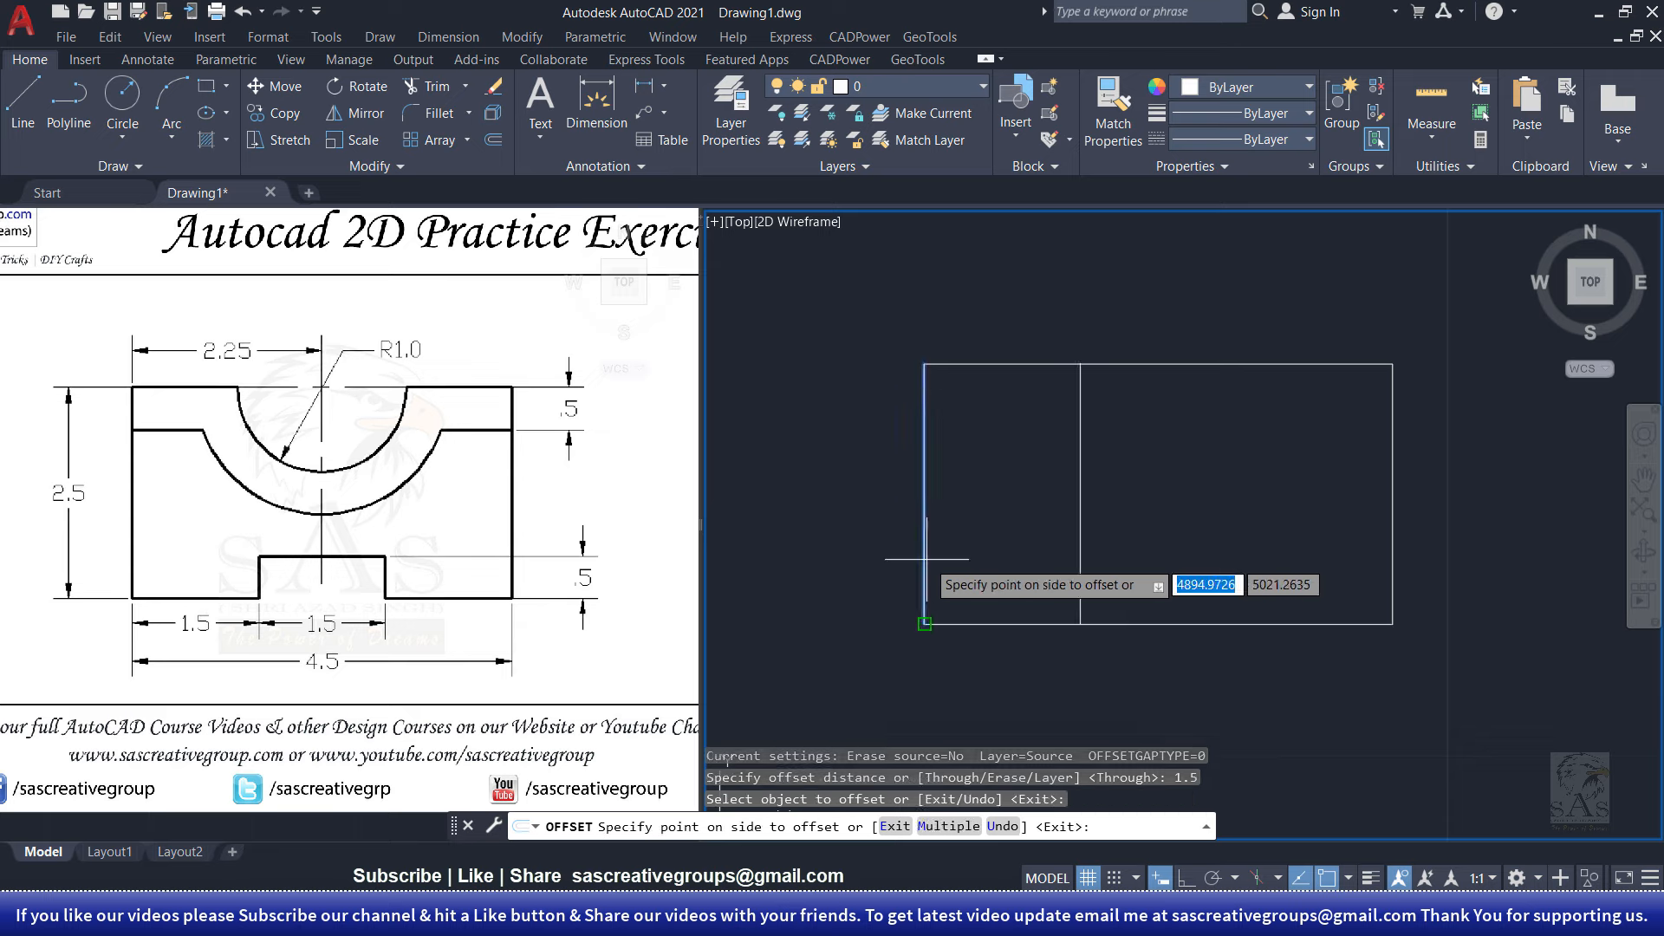
{"action": "left_click", "coordinate": [1147, 533]}
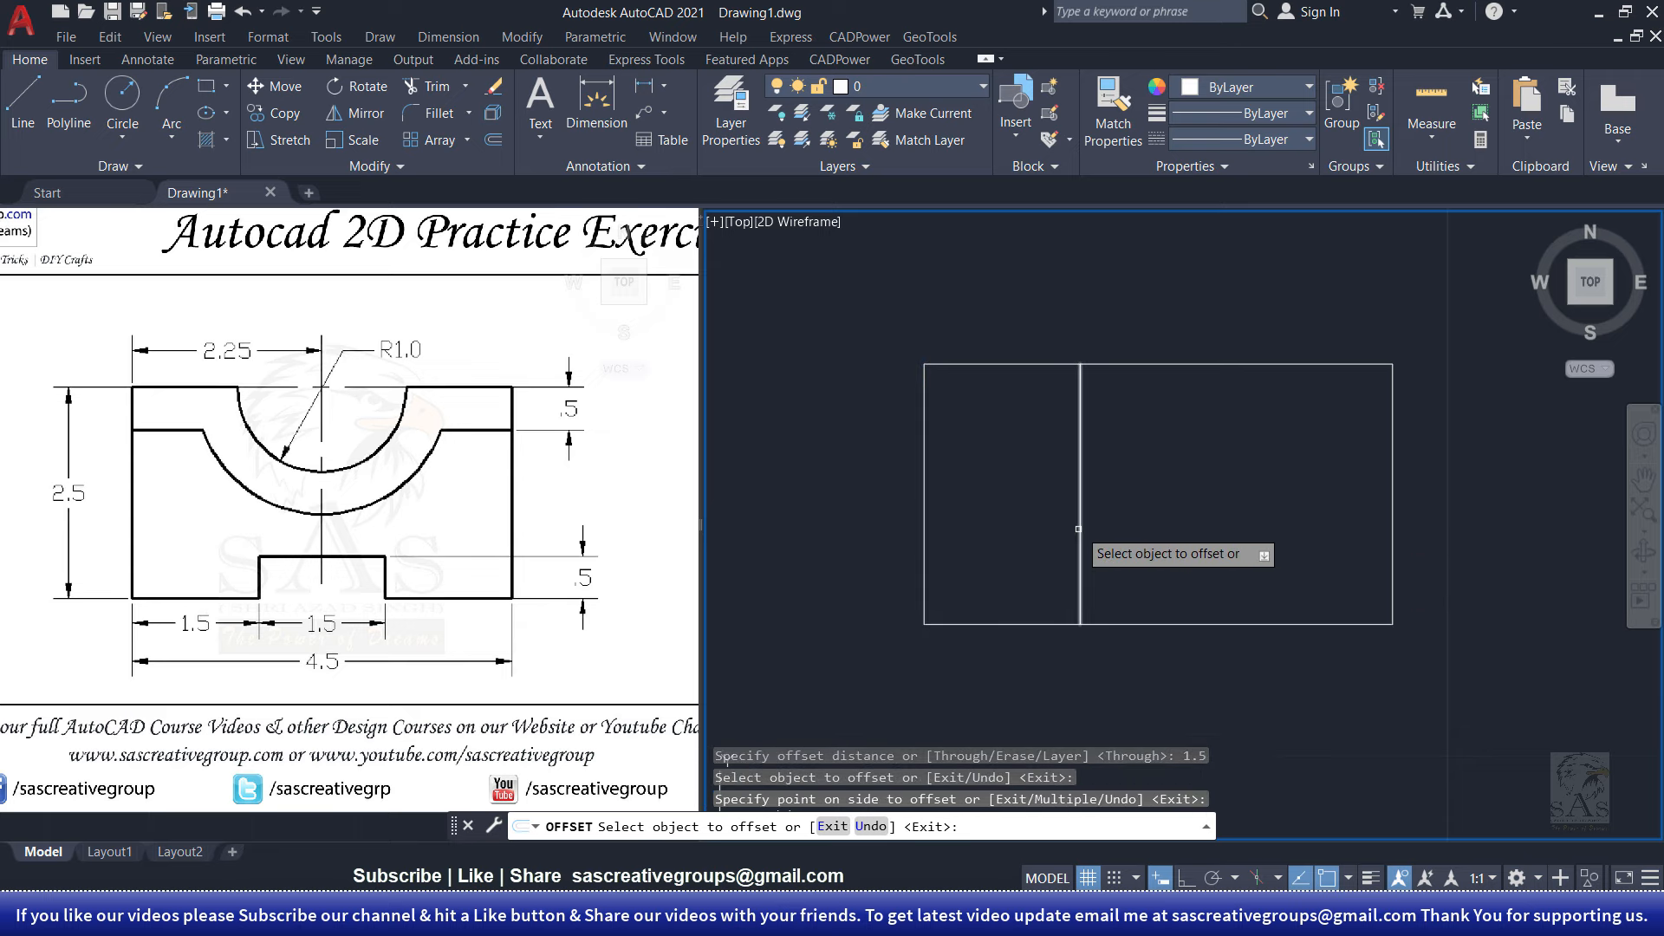
{"action": "left_click", "coordinate": [1080, 553]}
{"action": "left_click", "coordinate": [1306, 513]}
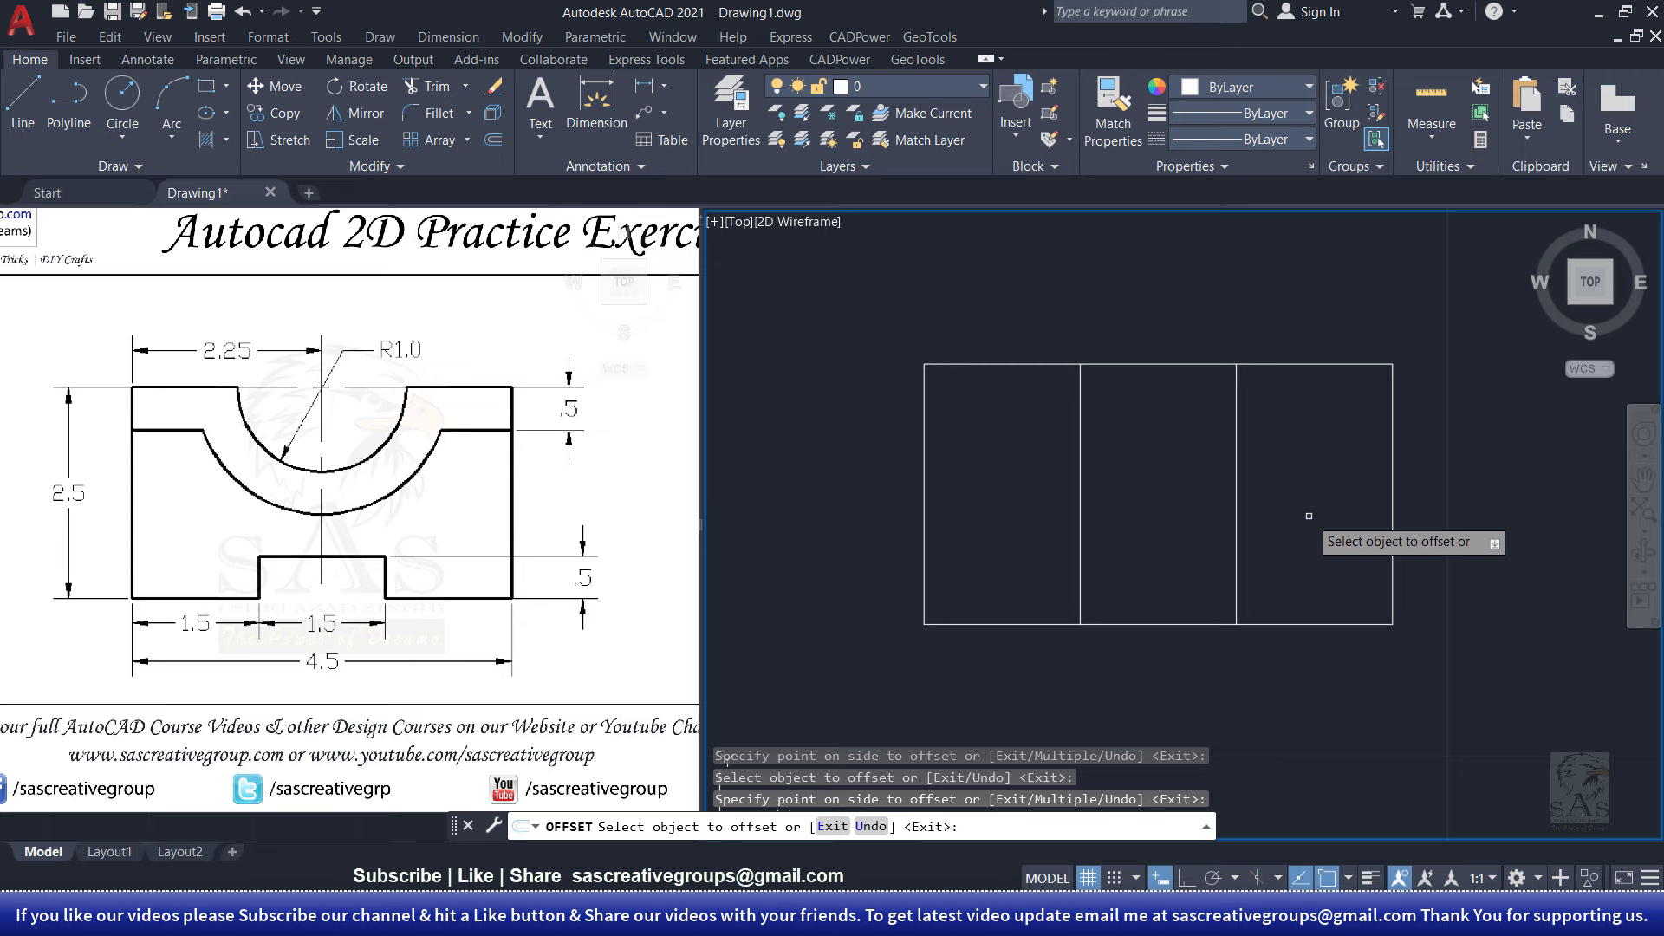
{"action": "right_click", "coordinate": [1321, 523]}
{"action": "left_click", "coordinate": [1343, 529]}
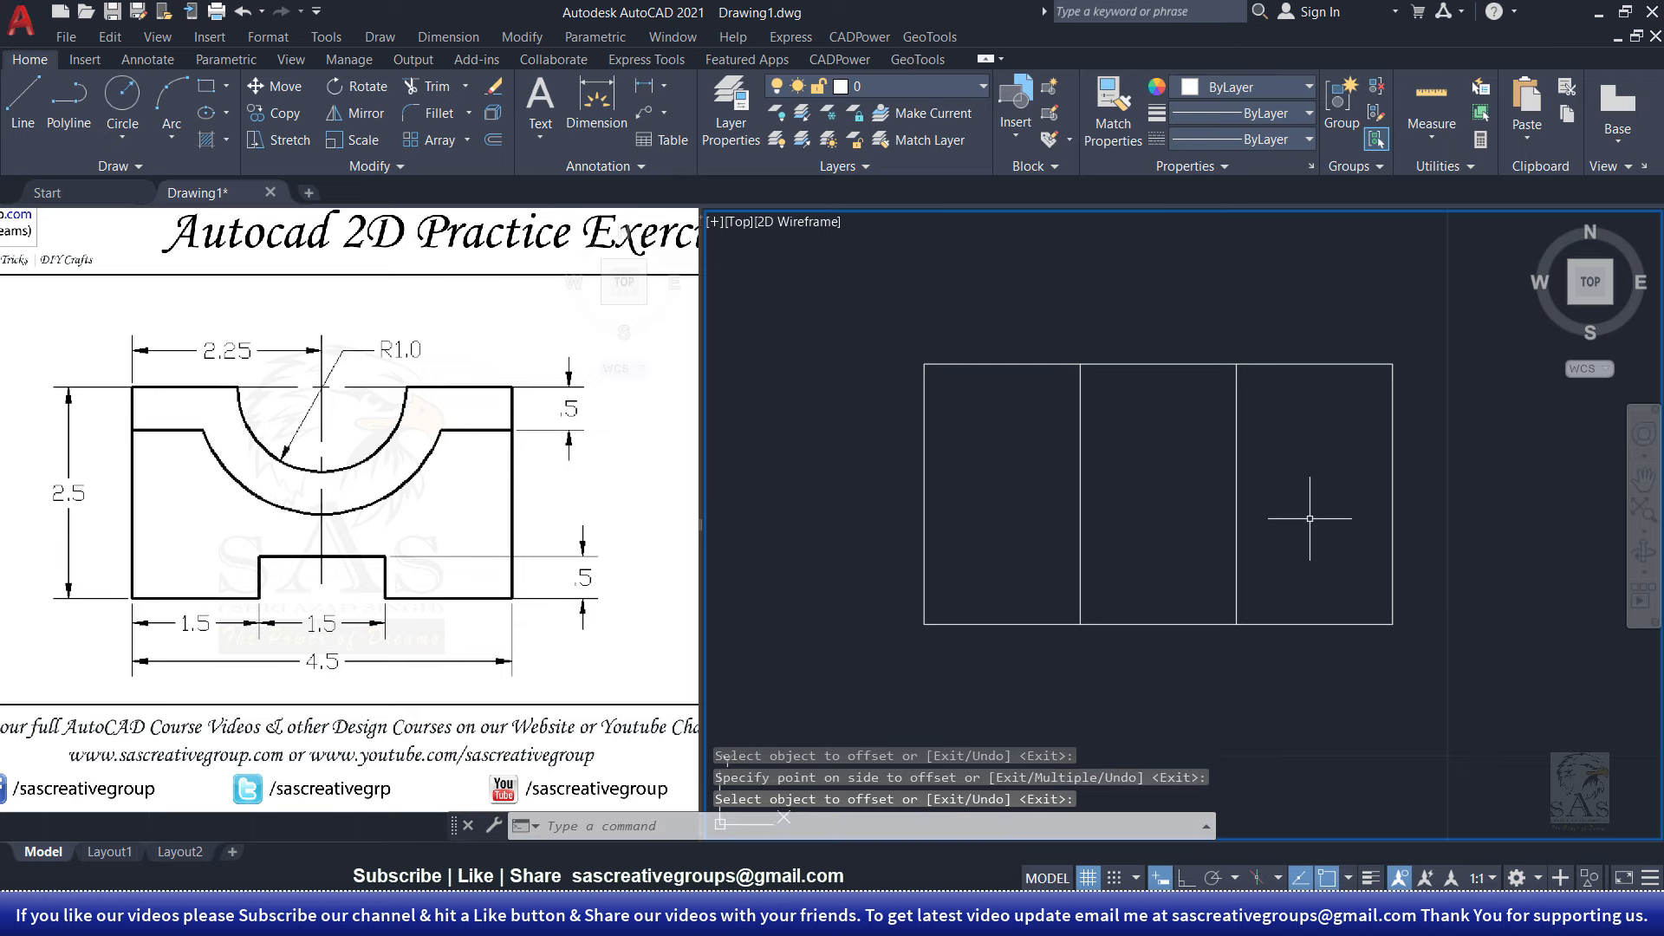
Step: Offset the rectangle's bottom edge 0.5 upward
{"action": "key", "text": "Return"}
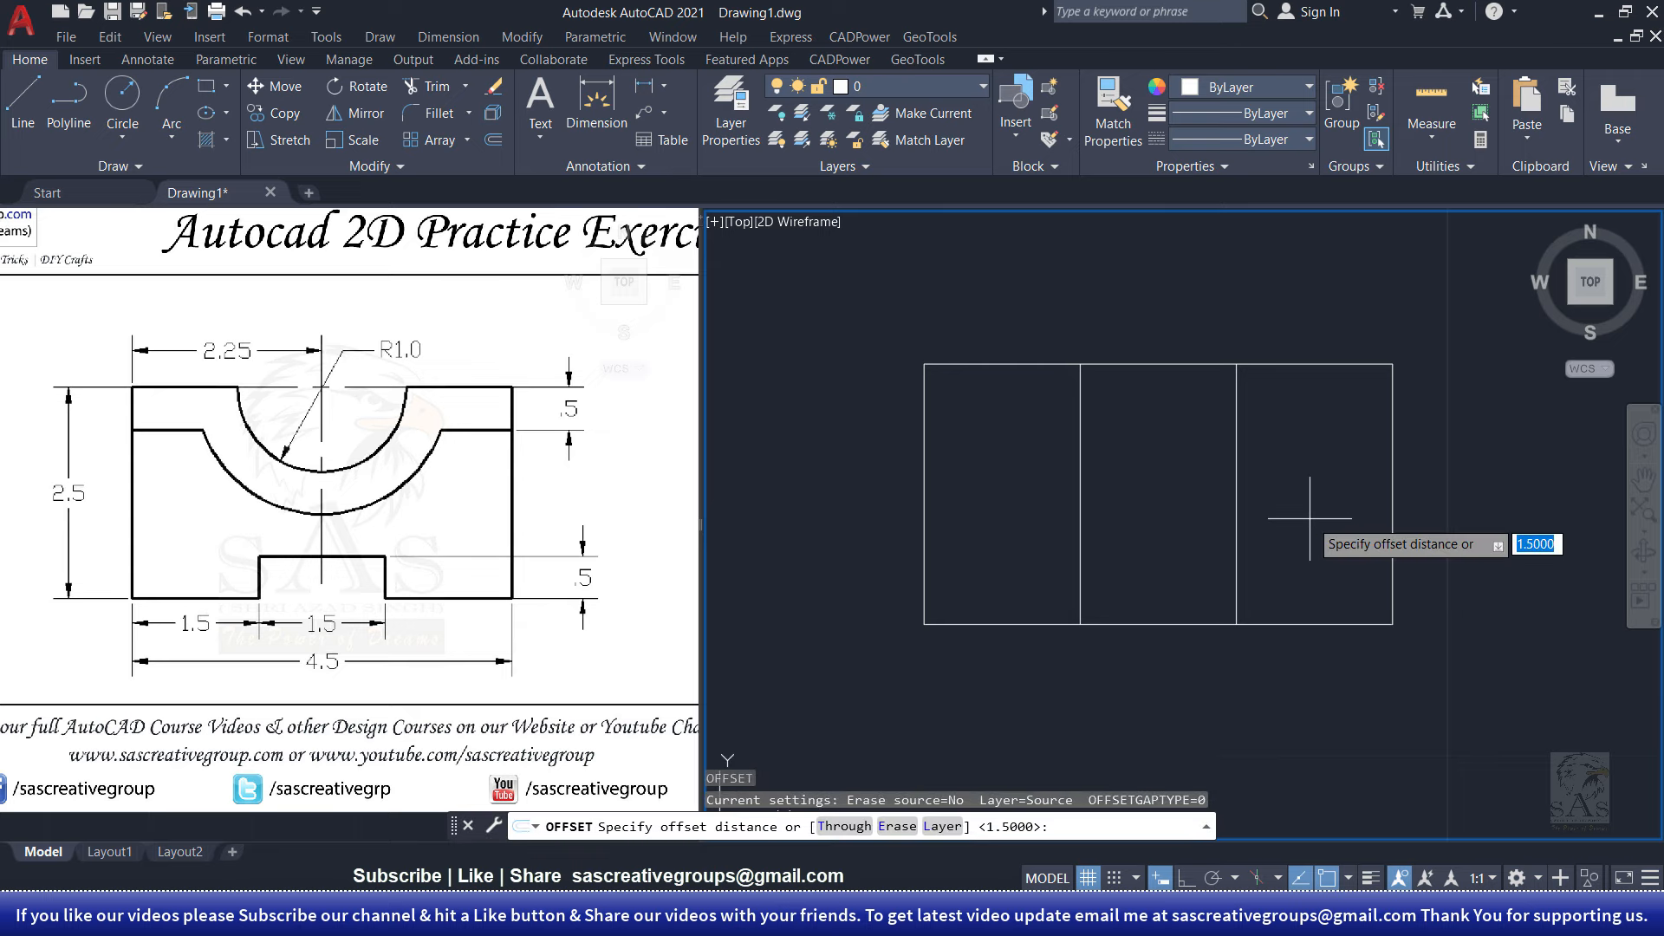
{"action": "type", "text": "0.5"}
{"action": "key", "text": "Return"}
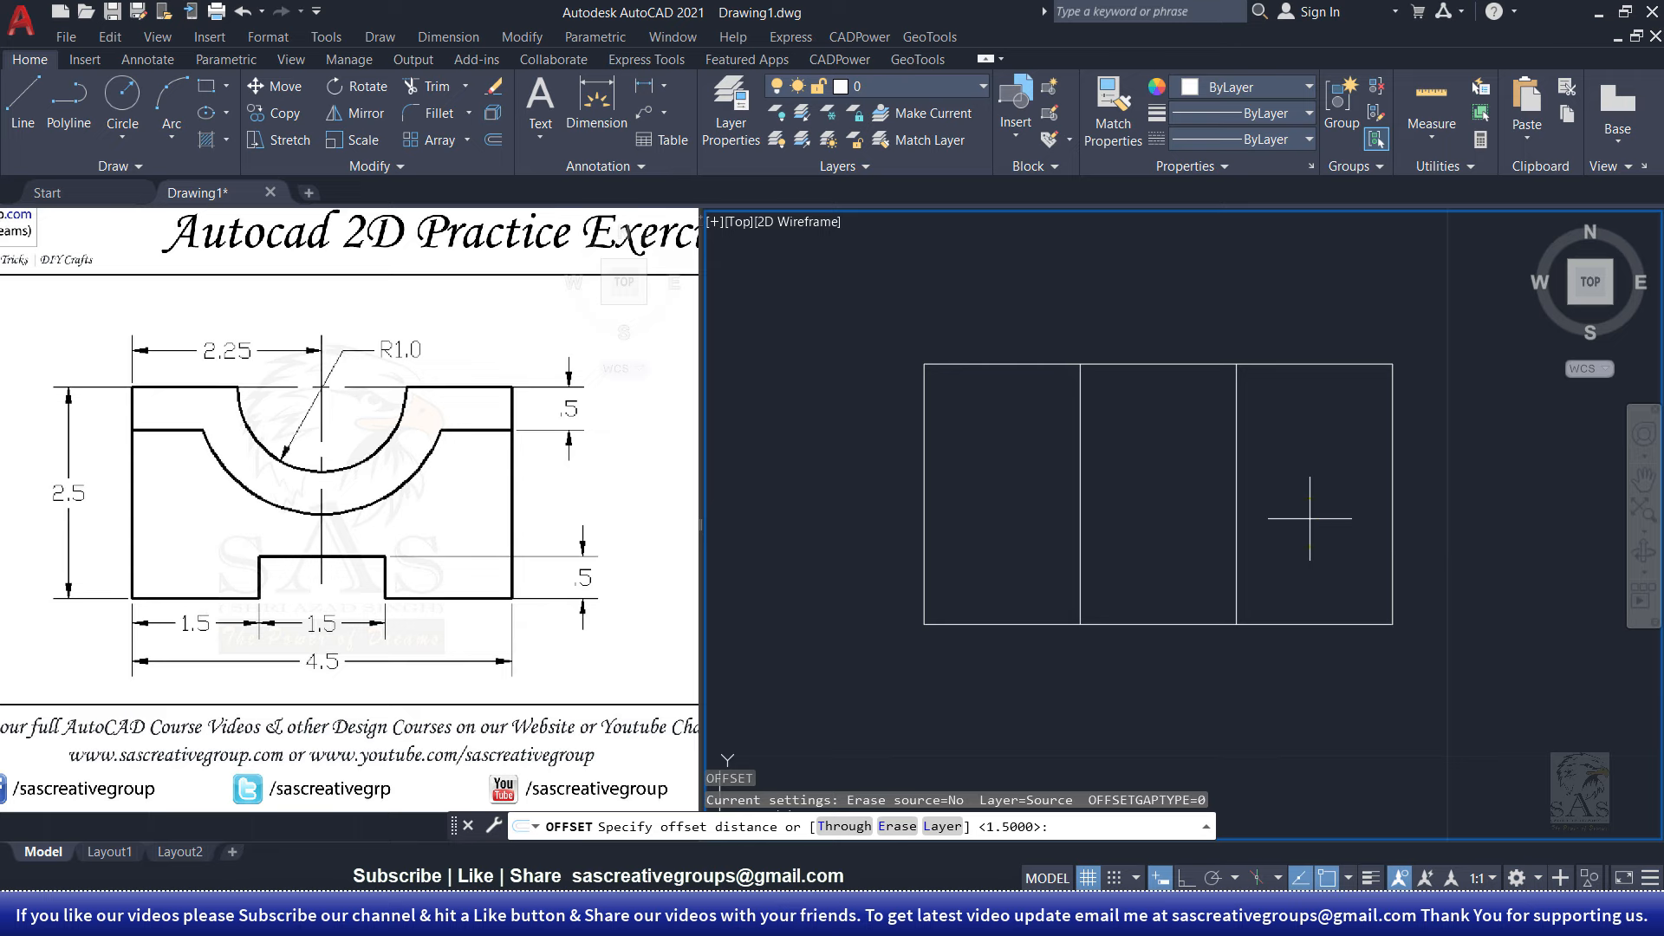
{"action": "left_click", "coordinate": [1266, 624]}
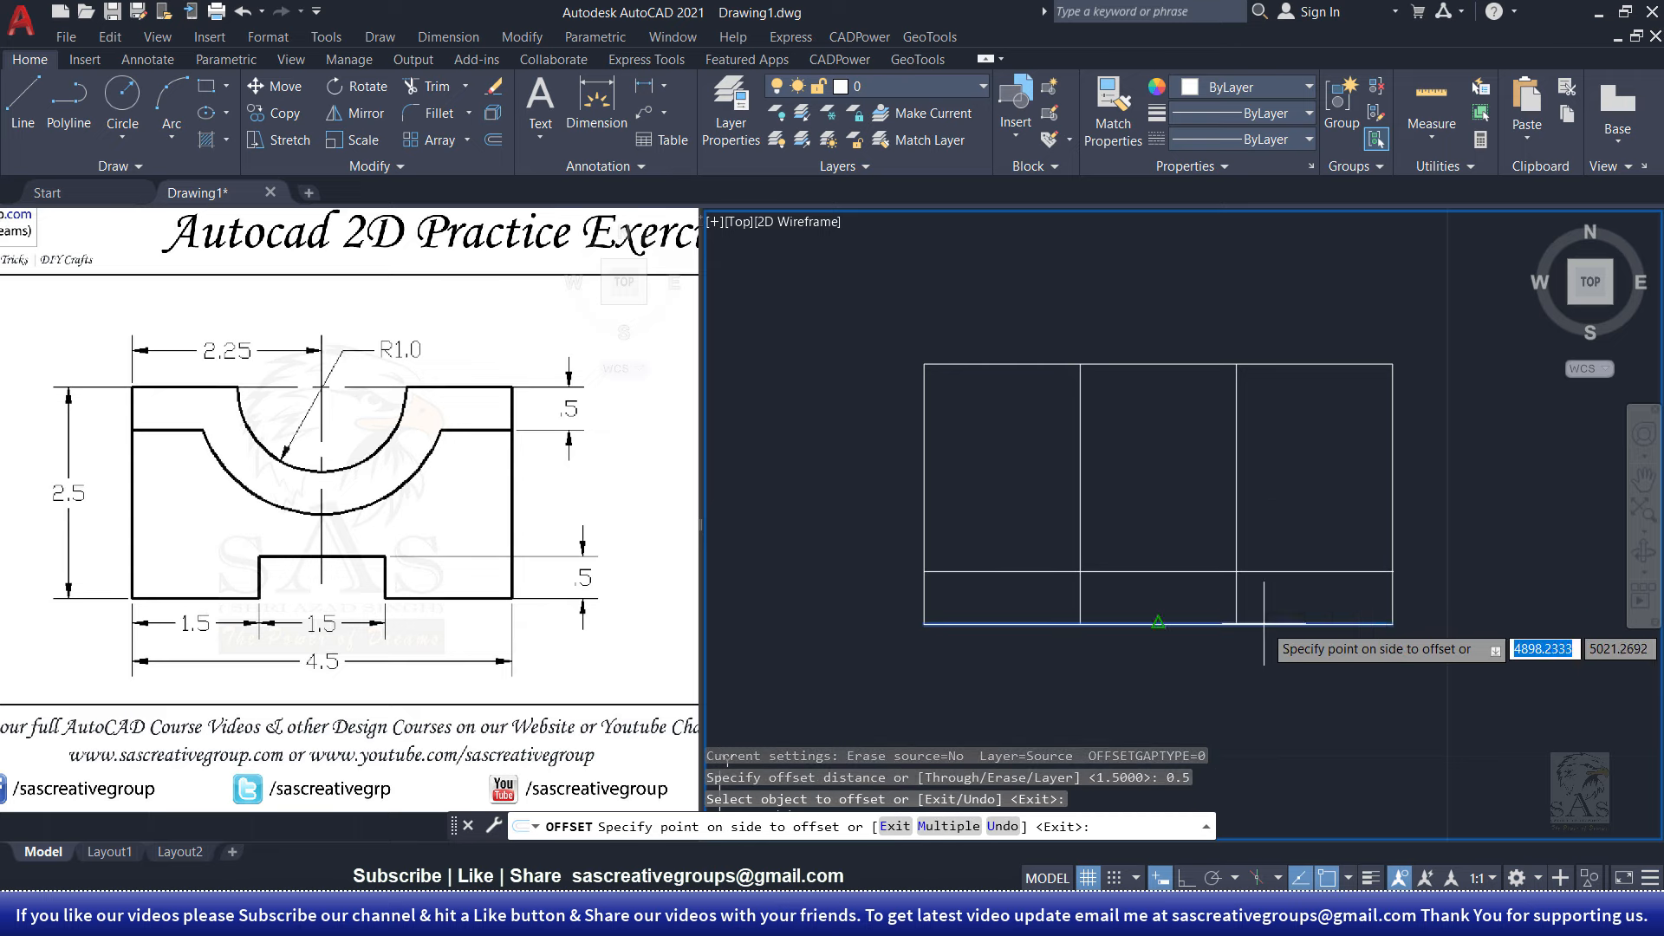
{"action": "left_click", "coordinate": [1314, 516]}
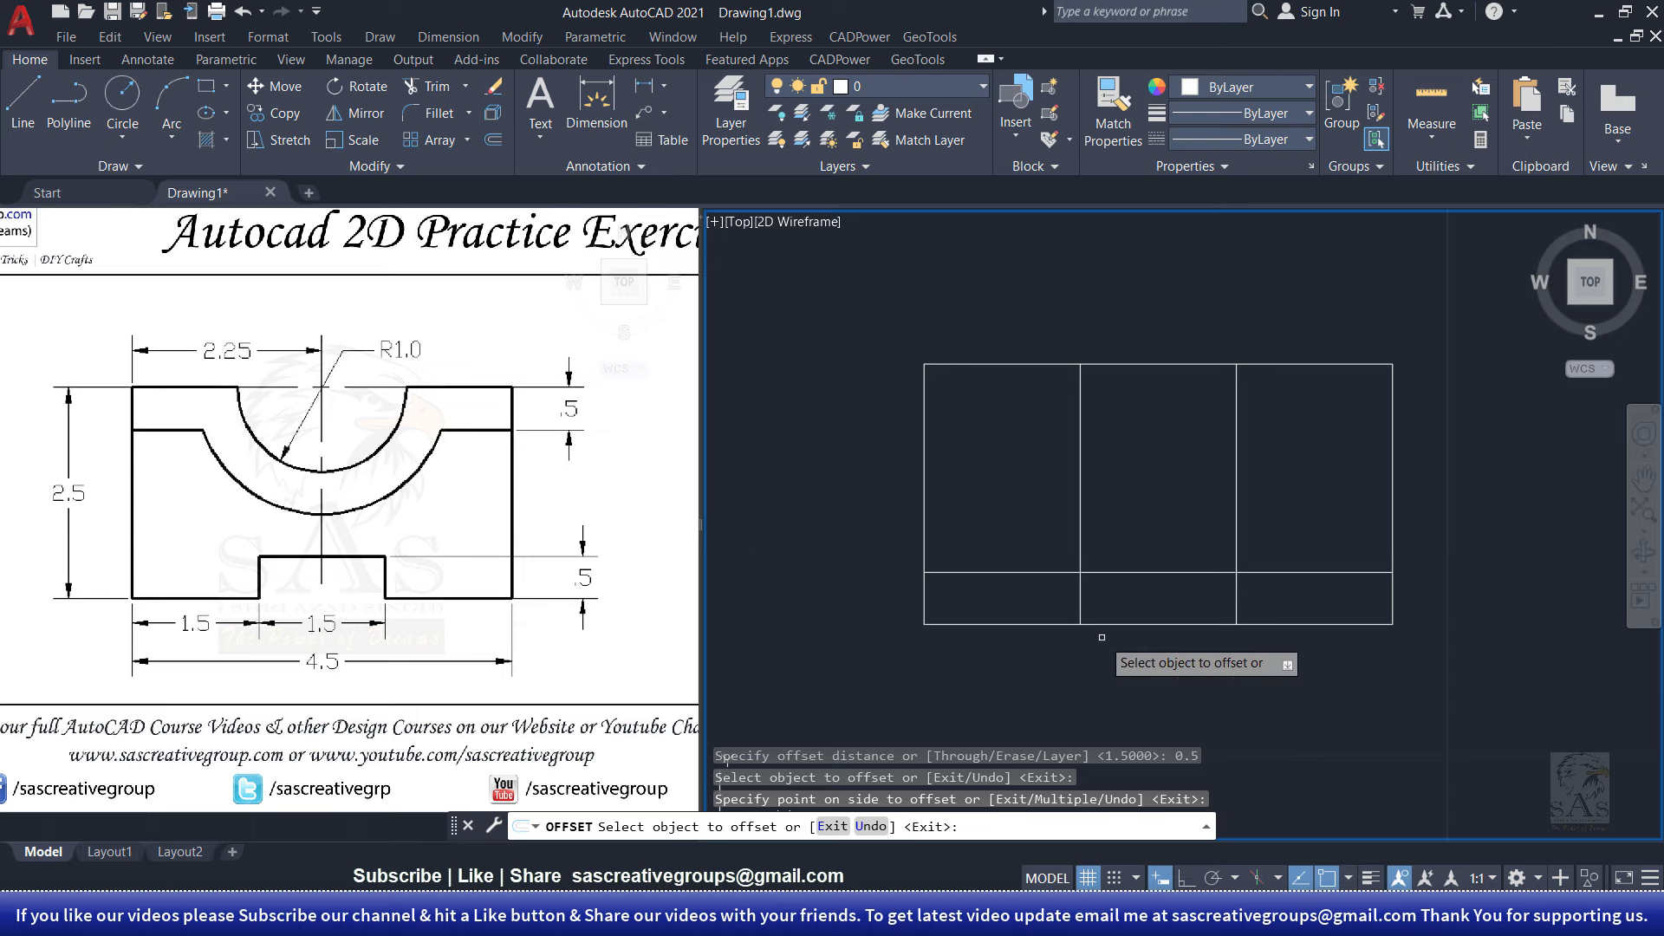
{"action": "key", "text": "Escape"}
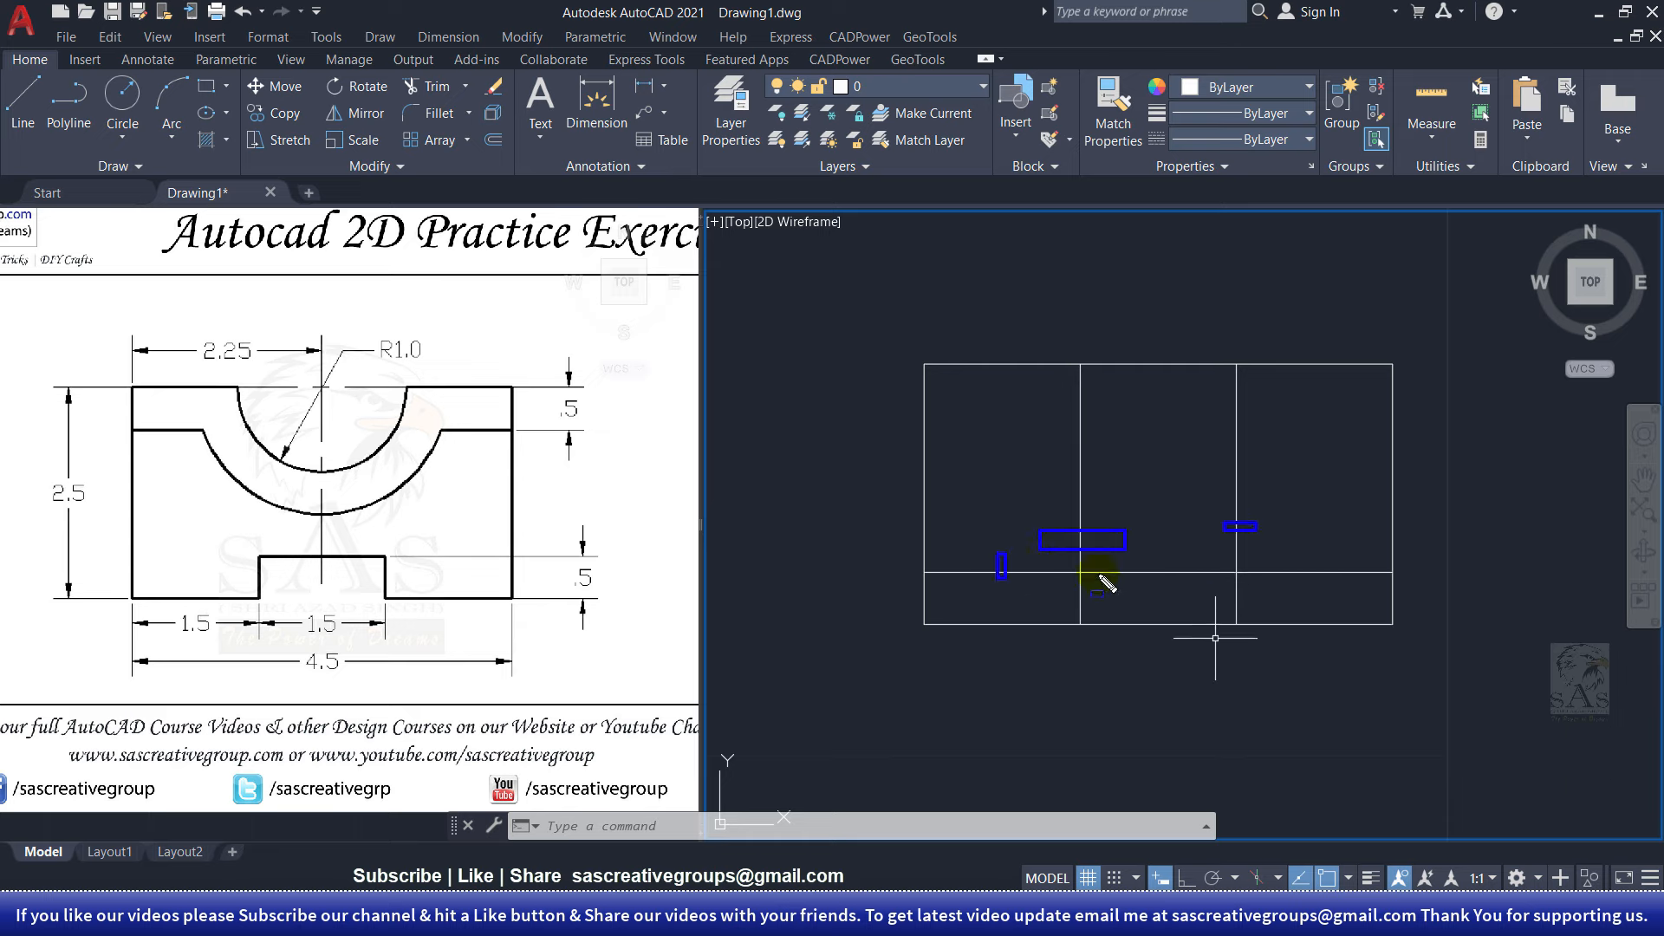
{"action": "key", "text": "Escape"}
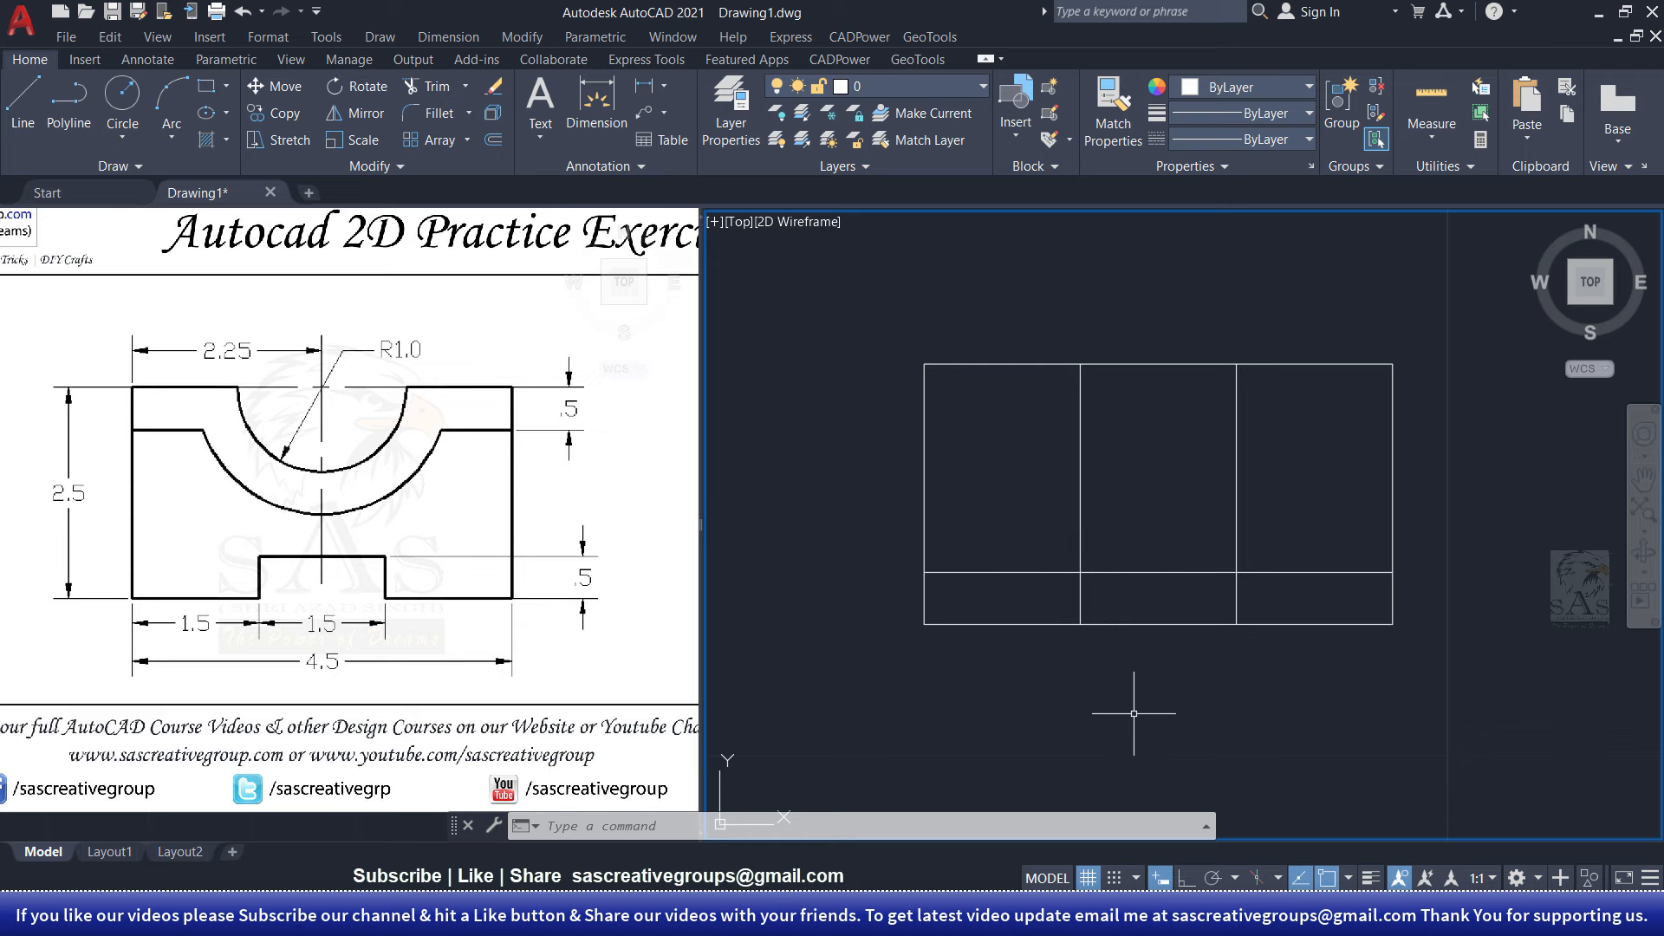
Step: Trim the offset lines and the middle of the bottom edge to leave a rectangular notch centred in the base
{"action": "key", "text": "Return"}
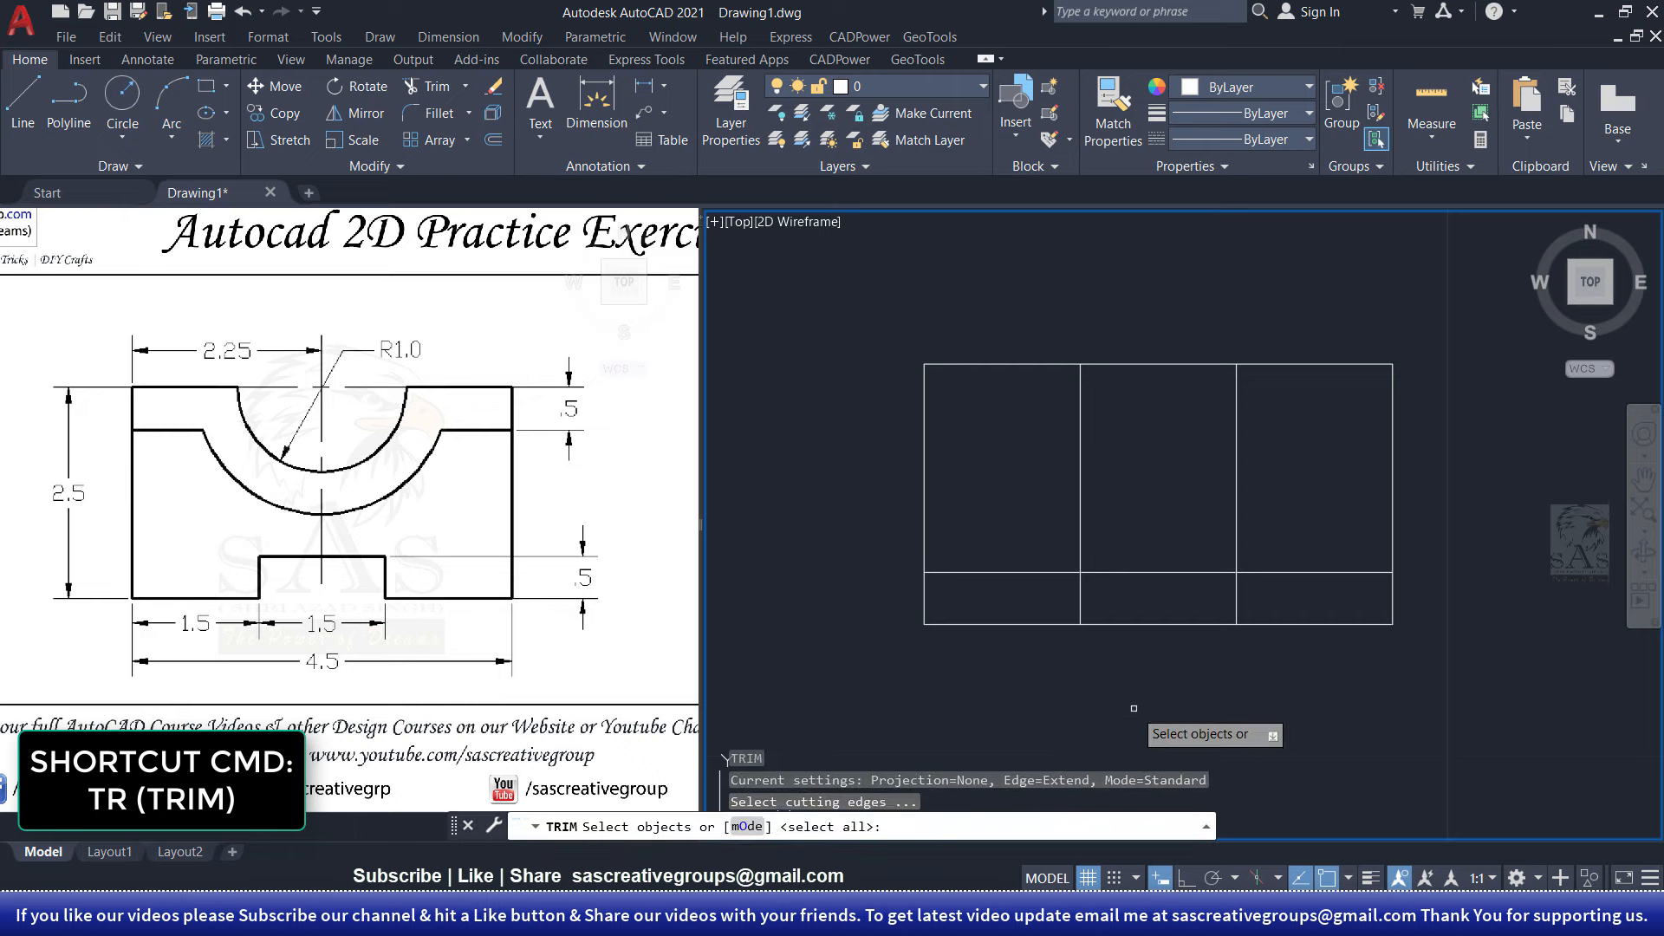
{"action": "key", "text": "Return"}
{"action": "left_click", "coordinate": [1268, 472]}
{"action": "left_click", "coordinate": [990, 491]}
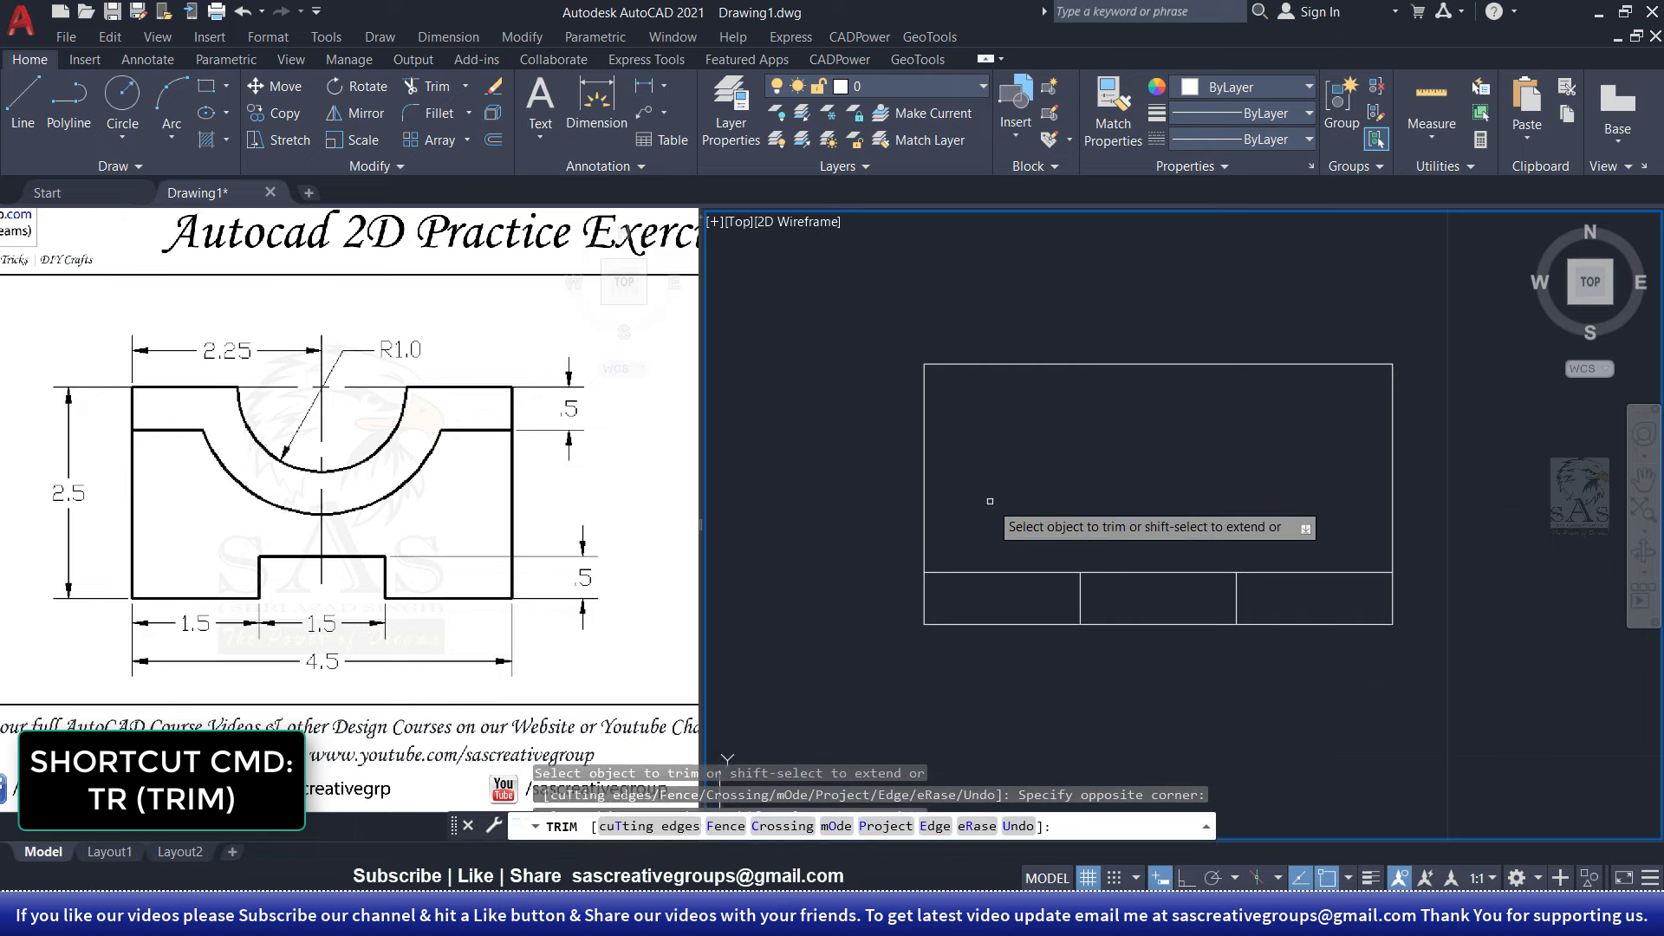
{"action": "left_click", "coordinate": [1040, 554]}
{"action": "left_click", "coordinate": [1005, 588]}
{"action": "left_click", "coordinate": [1378, 574]}
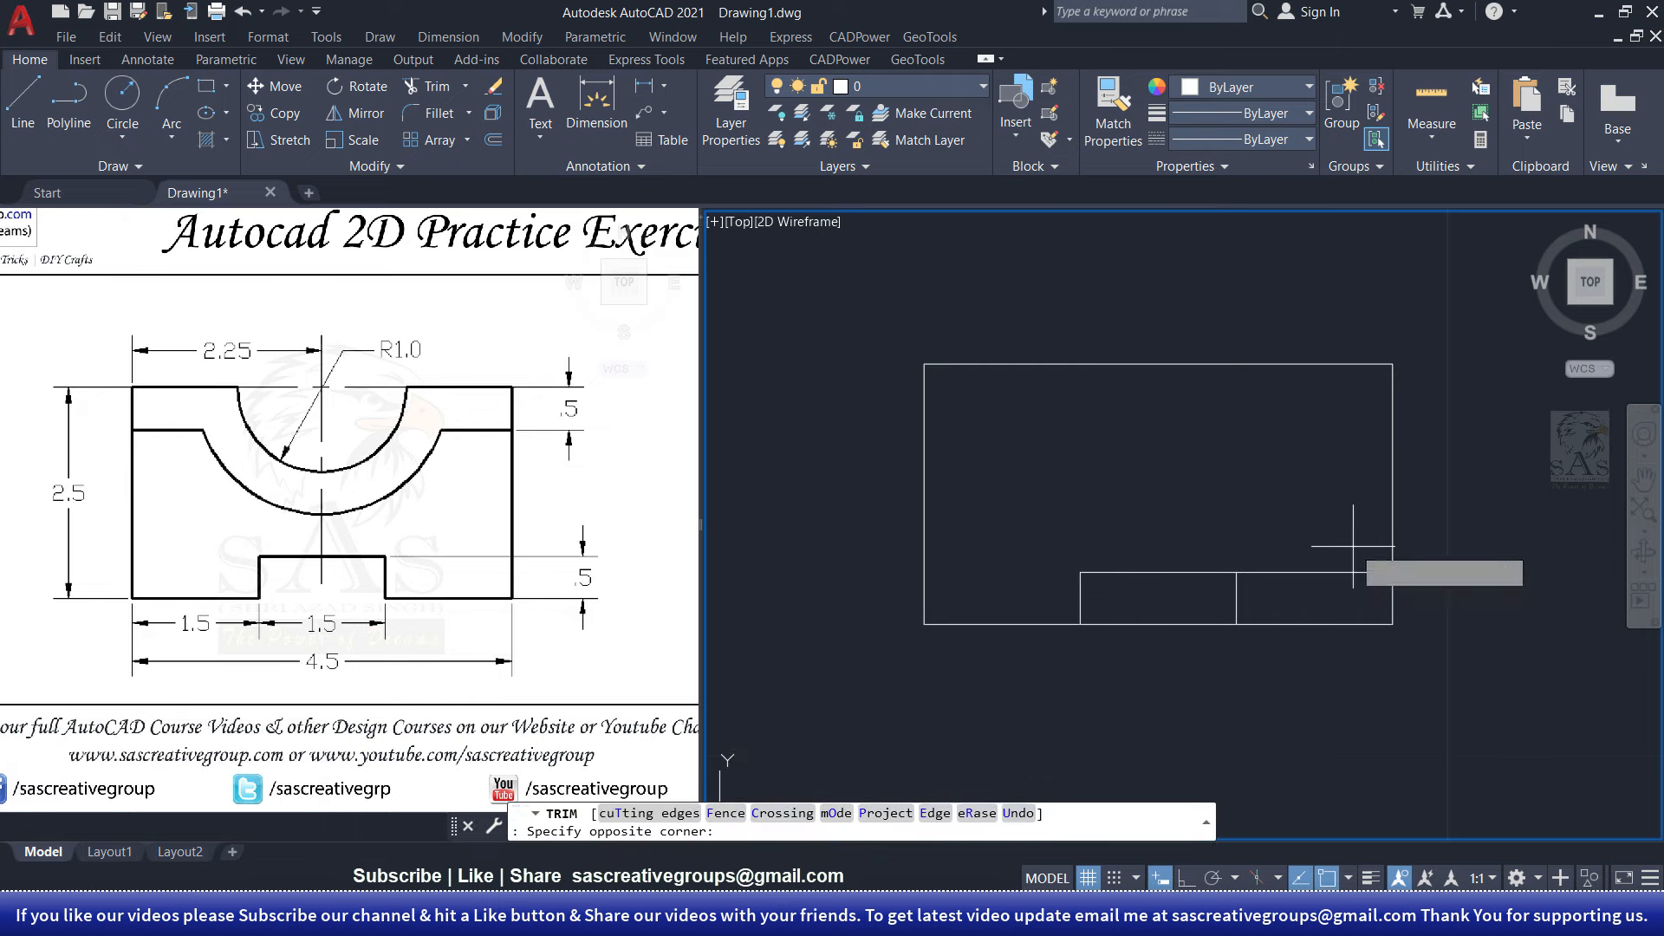
{"action": "left_click", "coordinate": [1109, 598]}
{"action": "left_click", "coordinate": [1142, 688]}
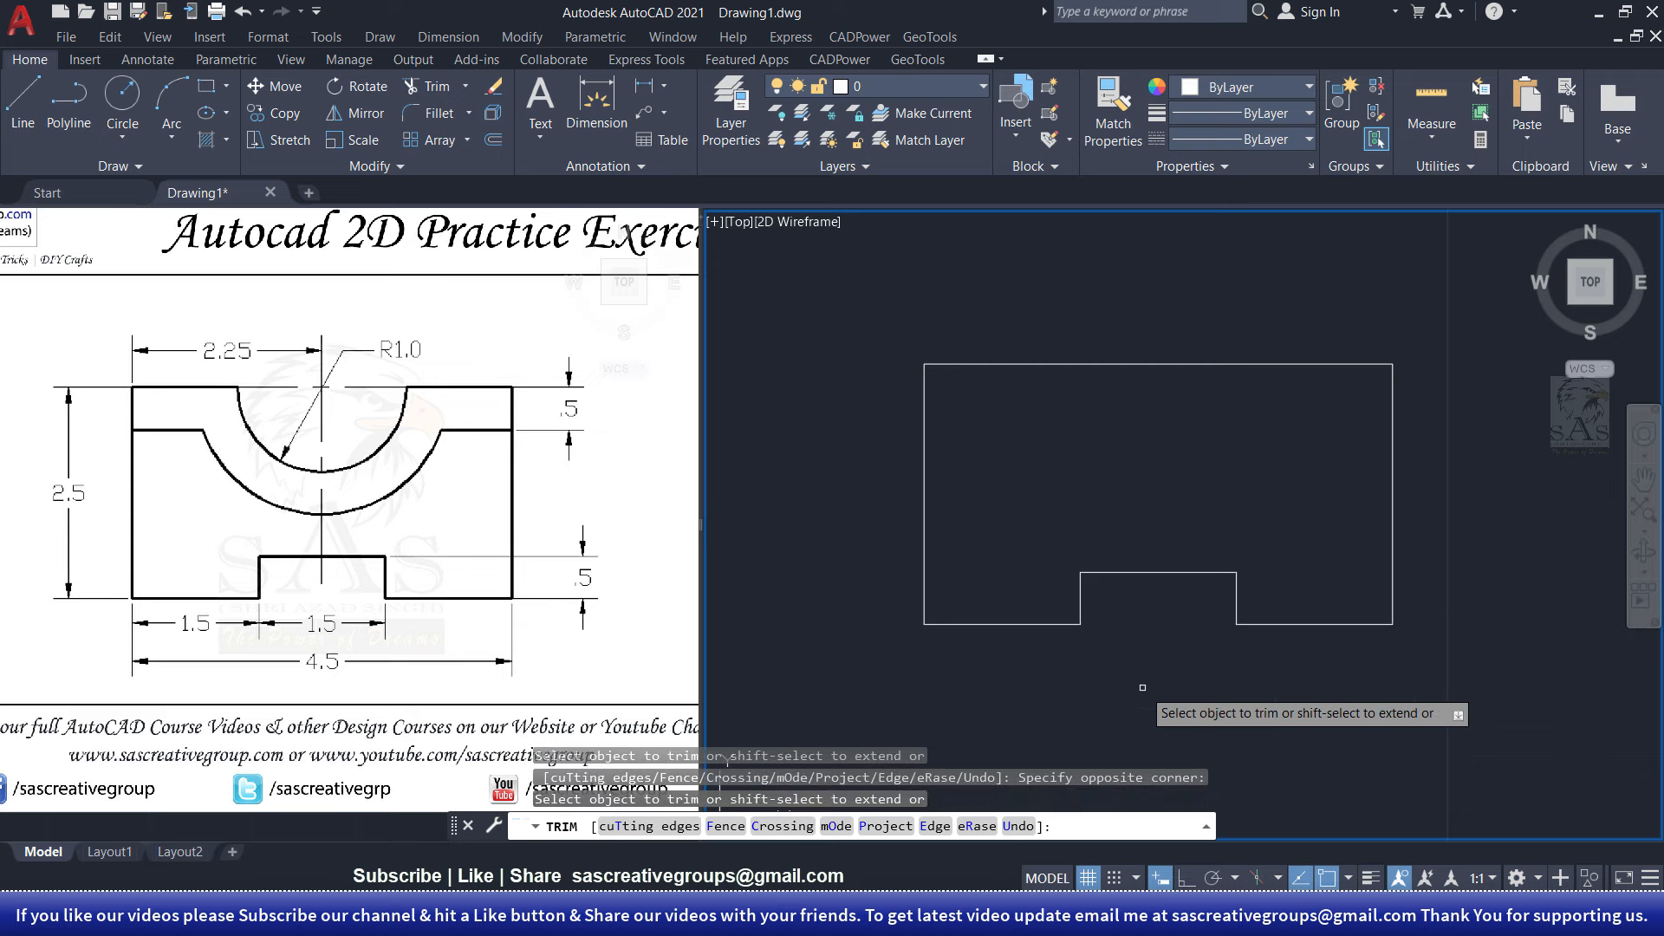
{"action": "right_click", "coordinate": [1161, 621]}
{"action": "left_click", "coordinate": [1267, 336]}
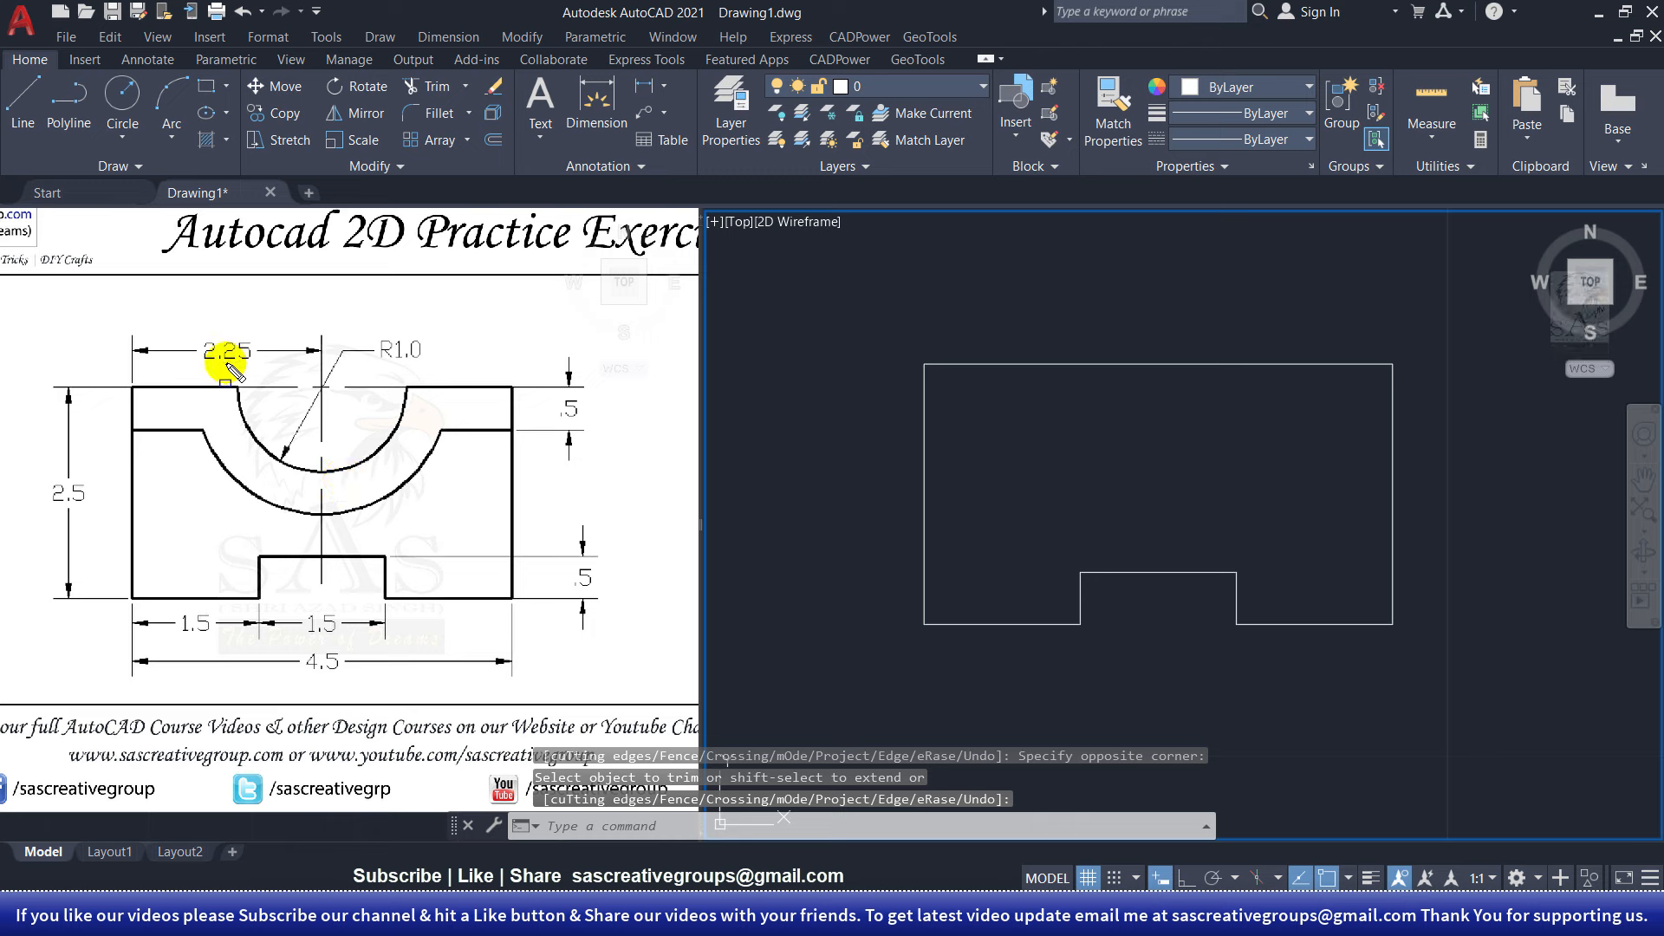
Step: Check the centre position and radius of the inner arc in the reference drawing
{"action": "mouse_move", "coordinate": [218, 349]}
{"action": "left_mouse_down"}
{"action": "mouse_move", "coordinate": [295, 464]}
{"action": "mouse_move", "coordinate": [410, 483]}
{"action": "mouse_move", "coordinate": [423, 503]}
{"action": "left_mouse_up"}
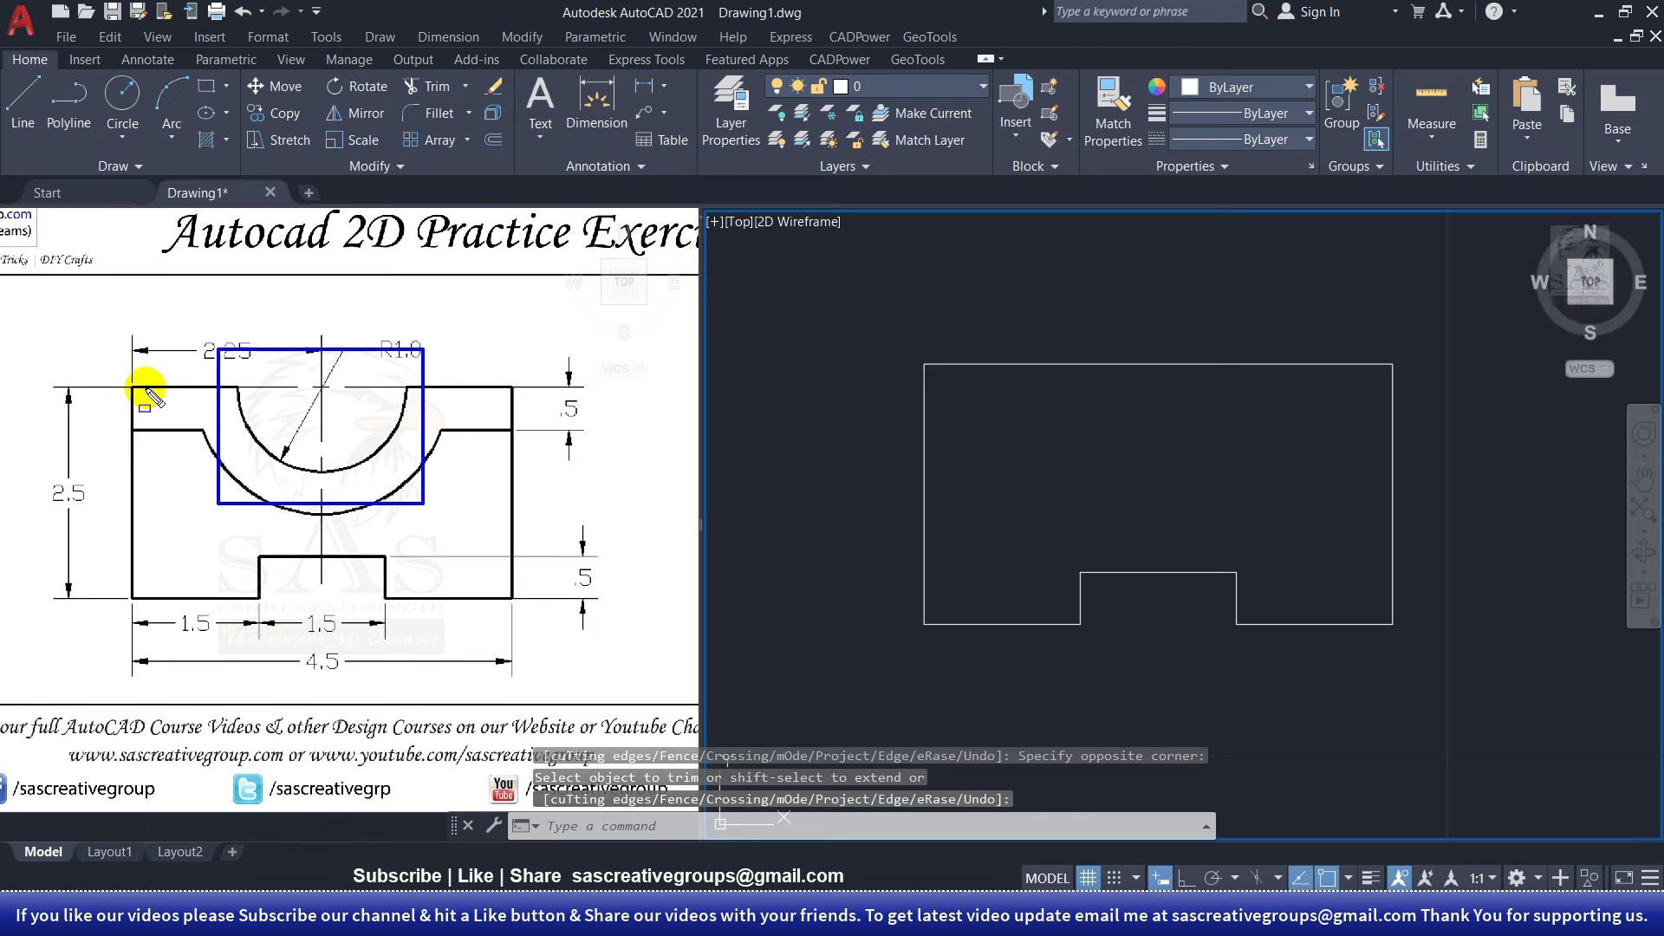
{"action": "left_click_drag", "start_coordinate": [317, 387], "coordinate": [121, 387]}
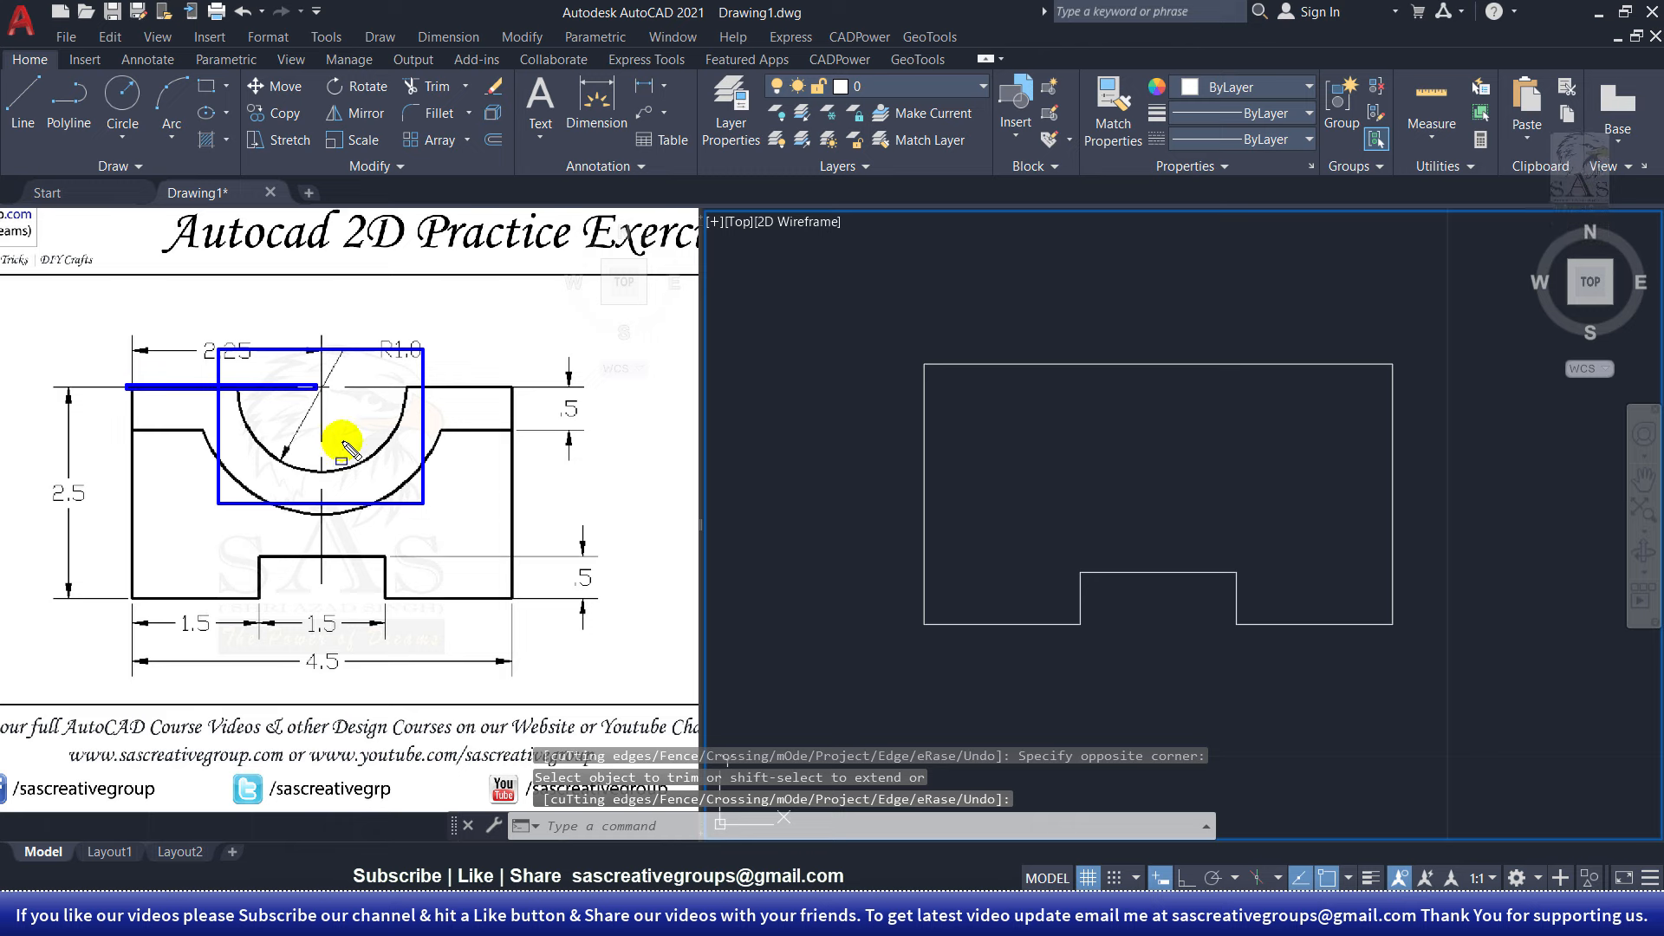
{"action": "key", "text": "Escape"}
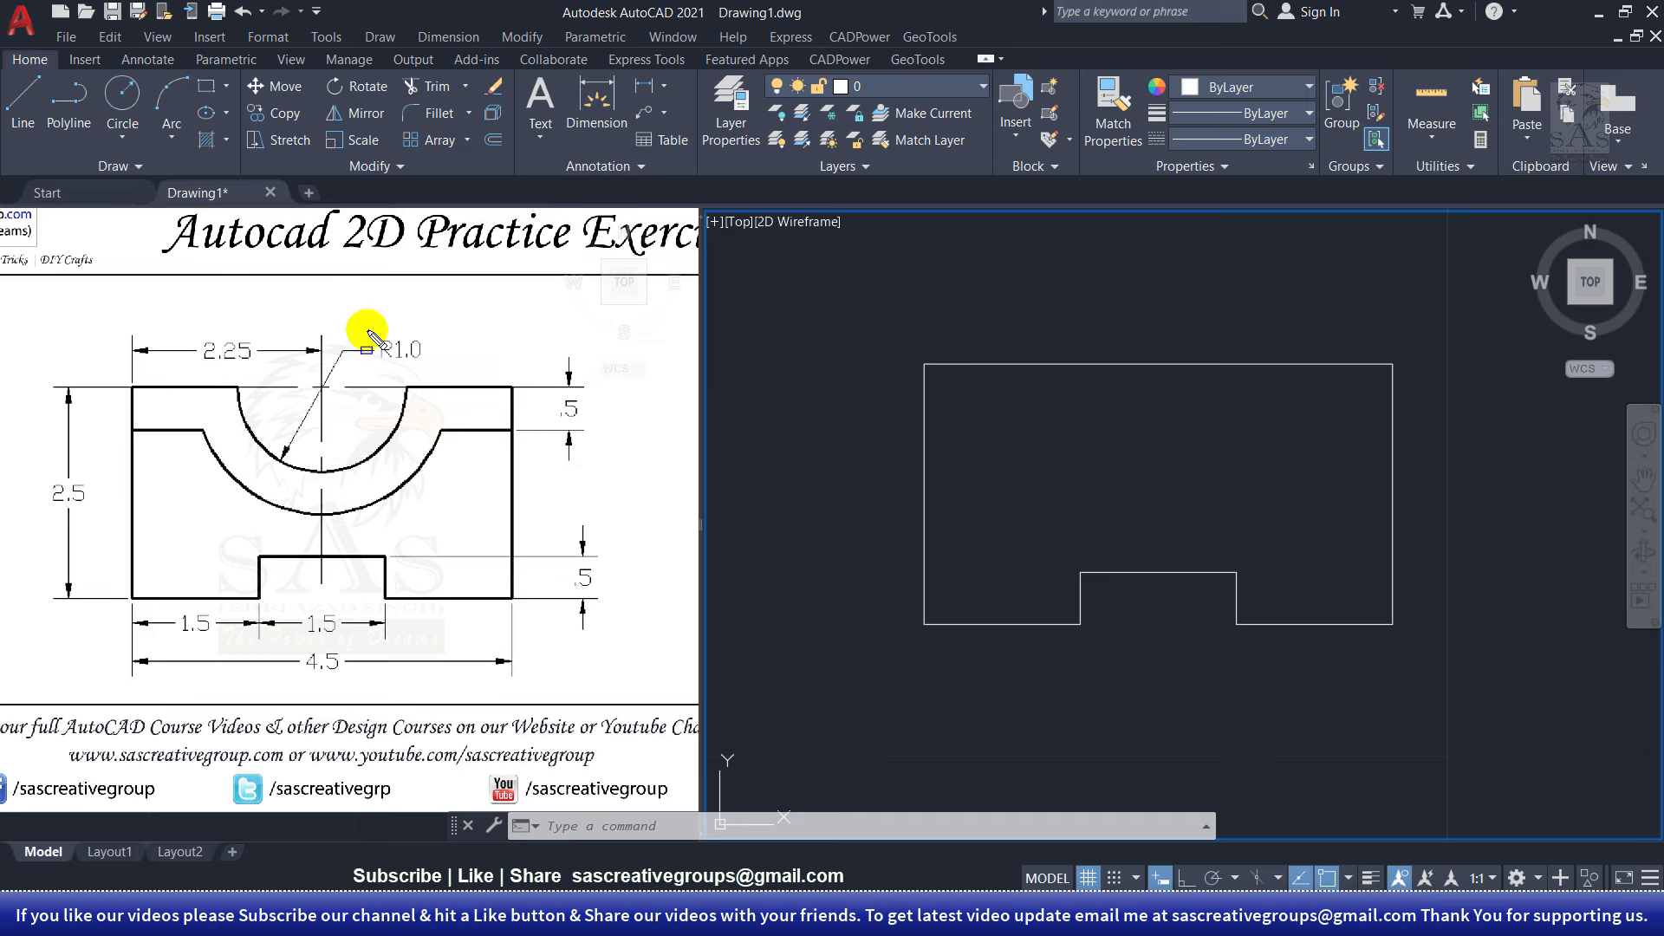
{"action": "left_click_drag", "start_coordinate": [354, 312], "coordinate": [464, 399]}
{"action": "key", "text": "Escape"}
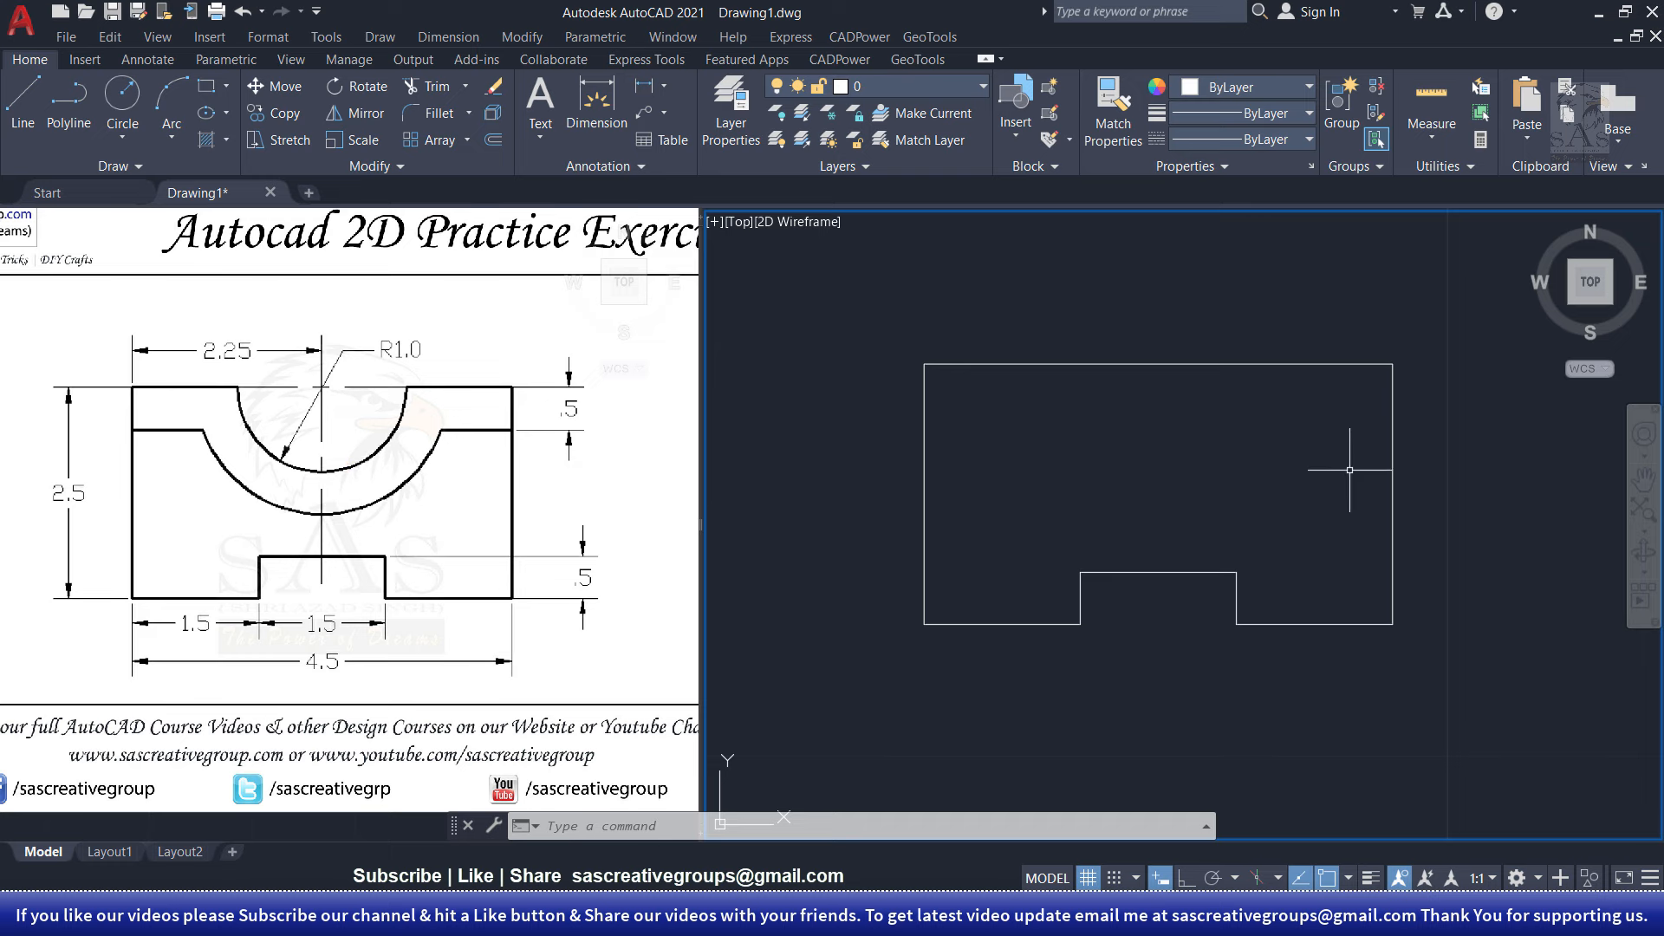
Step: Draw a circle of radius 1 centred on the midpoint of the top edge
{"action": "key", "text": "Return"}
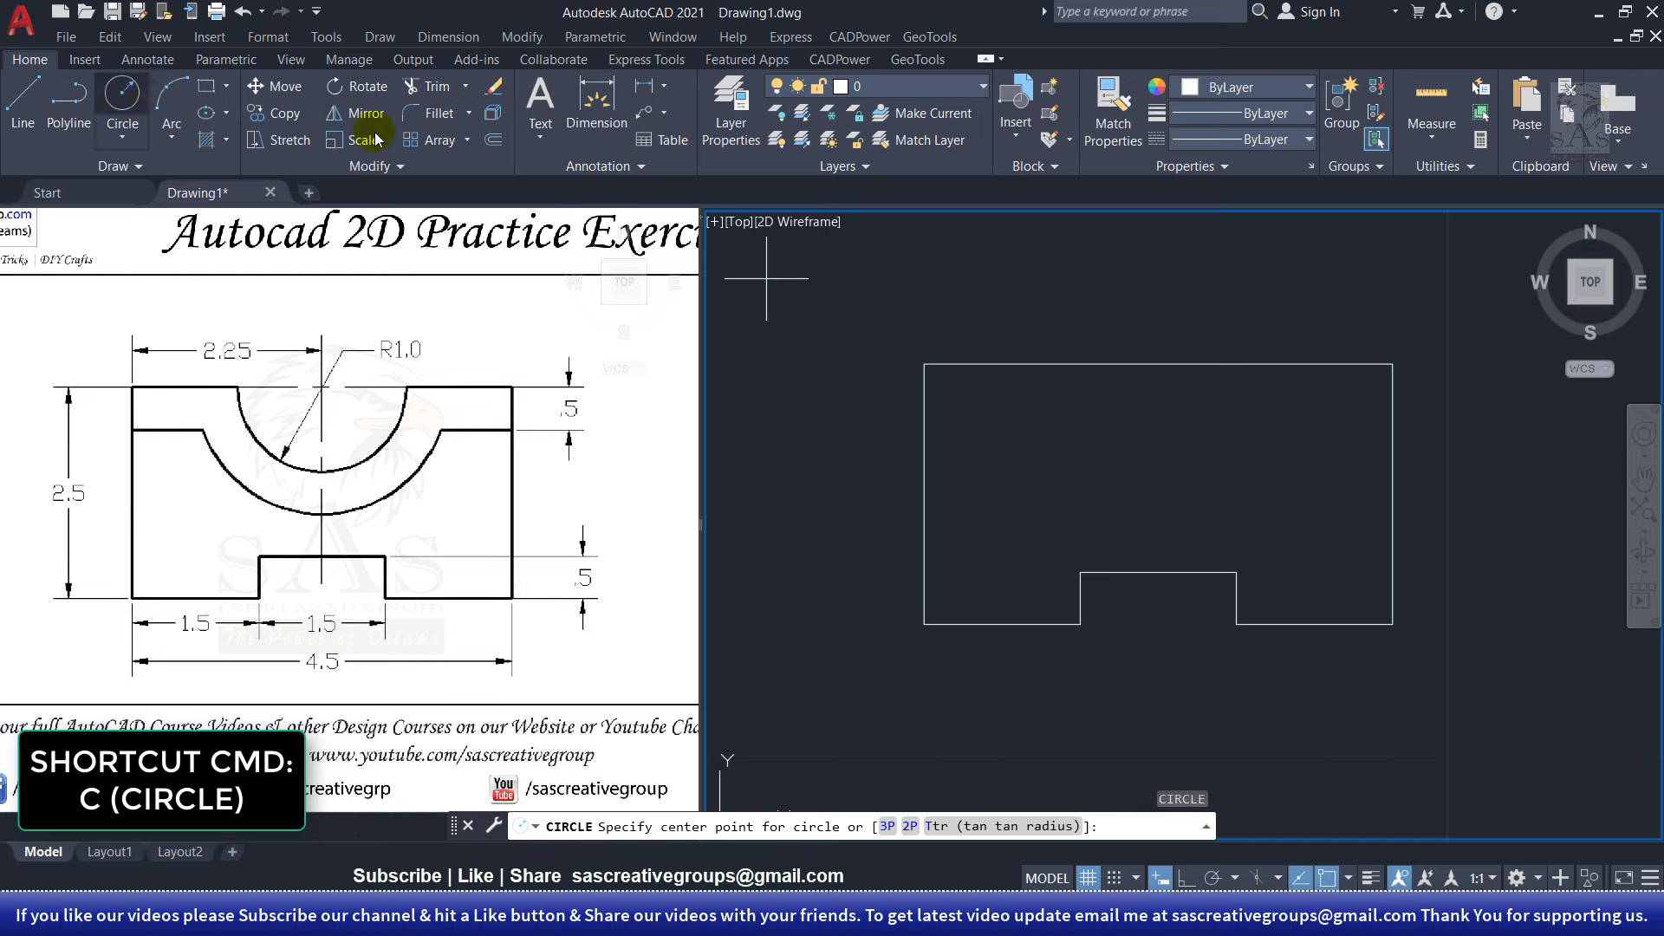
{"action": "left_click", "coordinate": [1158, 358]}
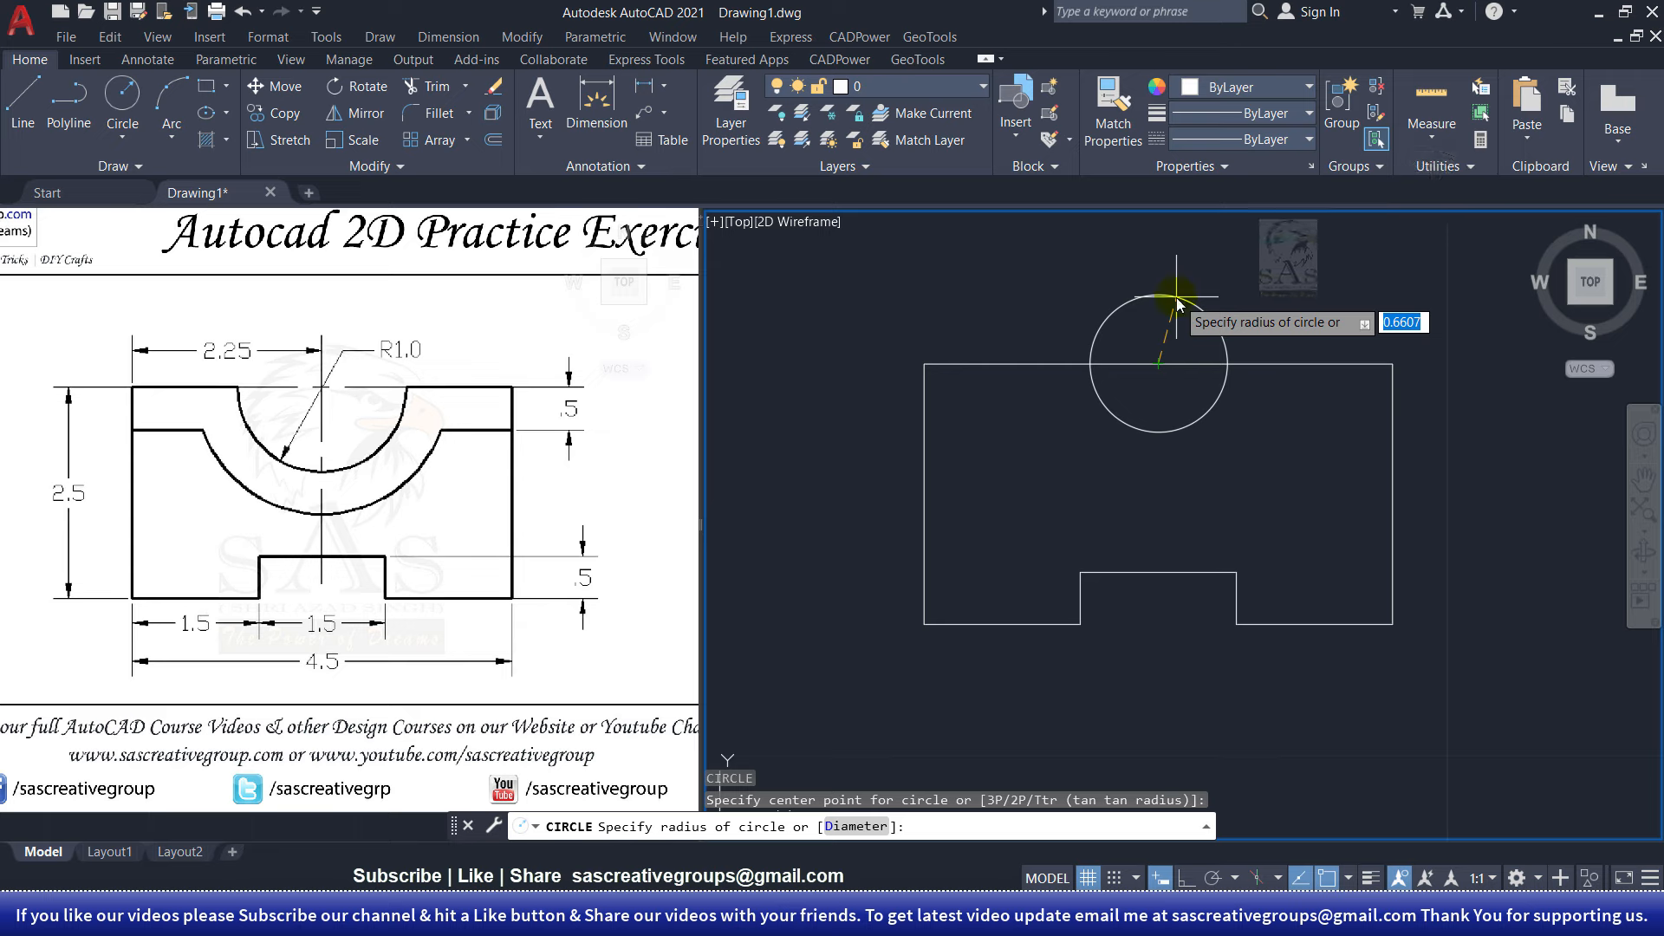
{"action": "type", "text": "1"}
{"action": "key", "text": "Return"}
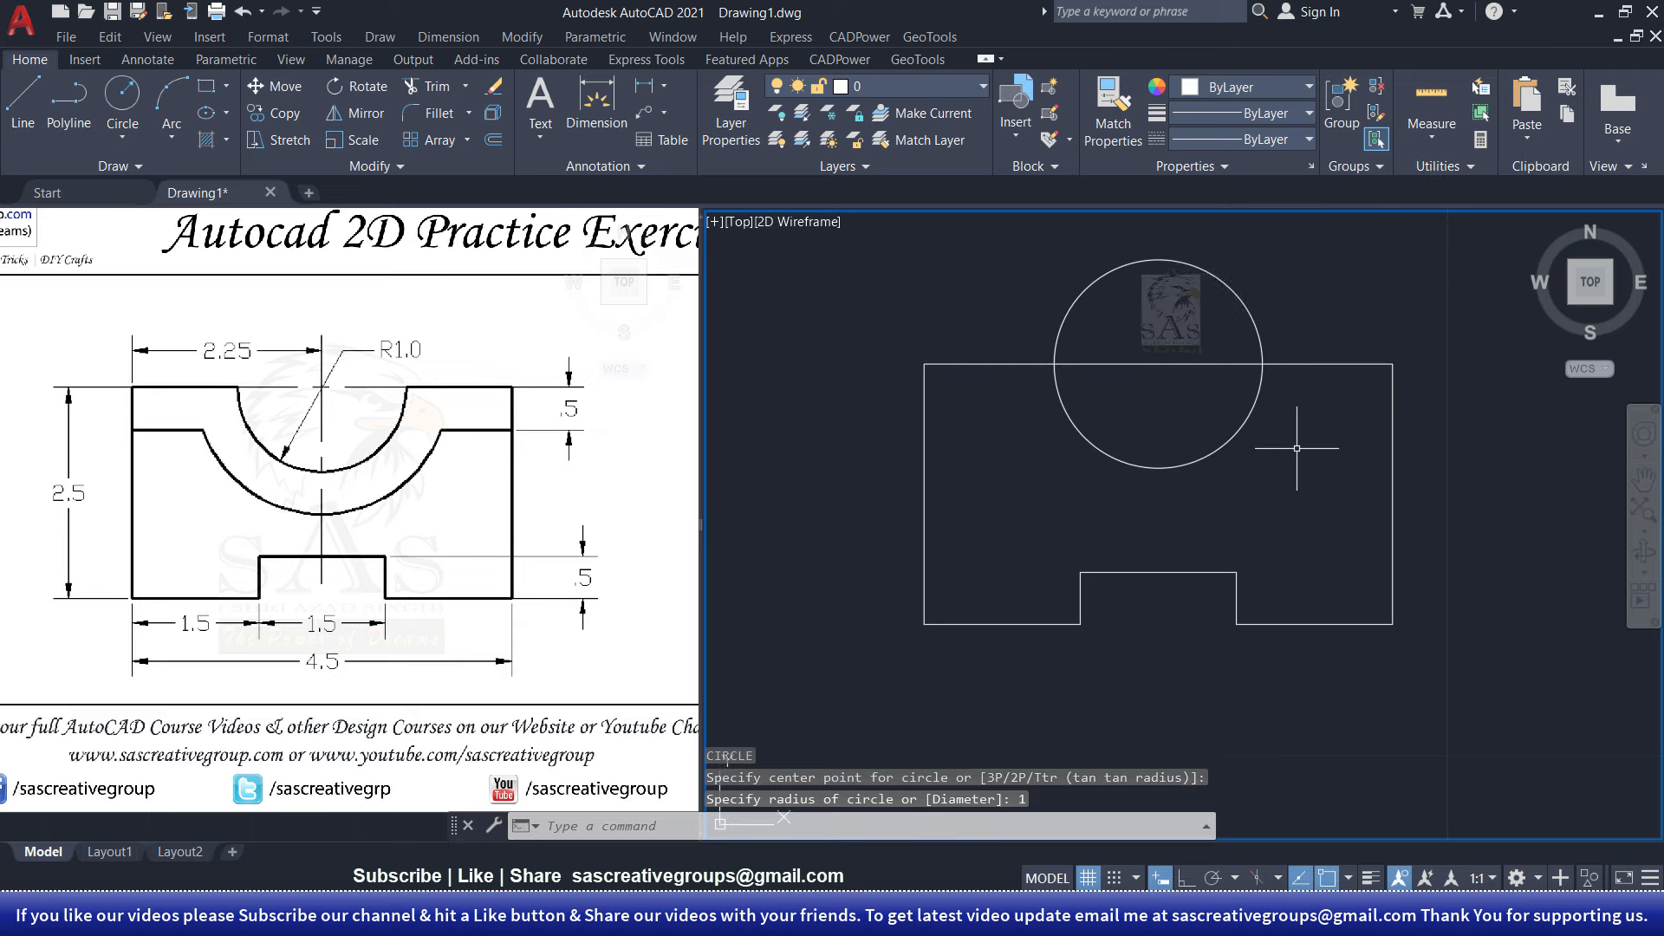
Step: Trim away the circle's upper half and the part of the top edge inside it, leaving a semicircular recess
{"action": "type", "text": "tr"}
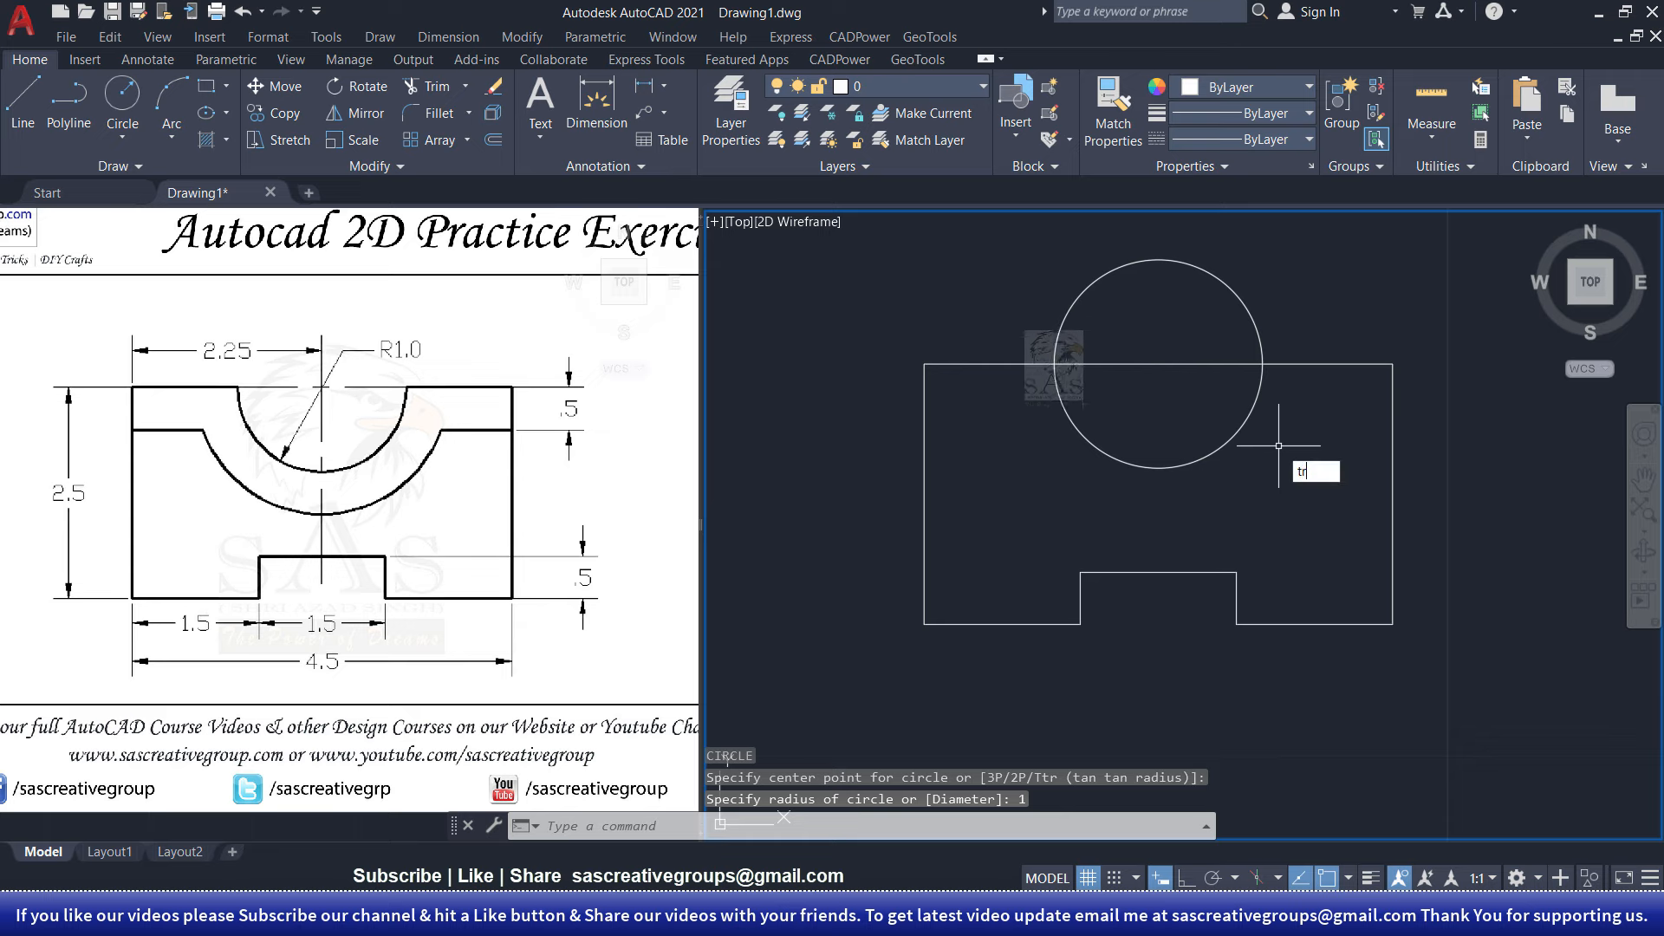
{"action": "key", "text": "Return"}
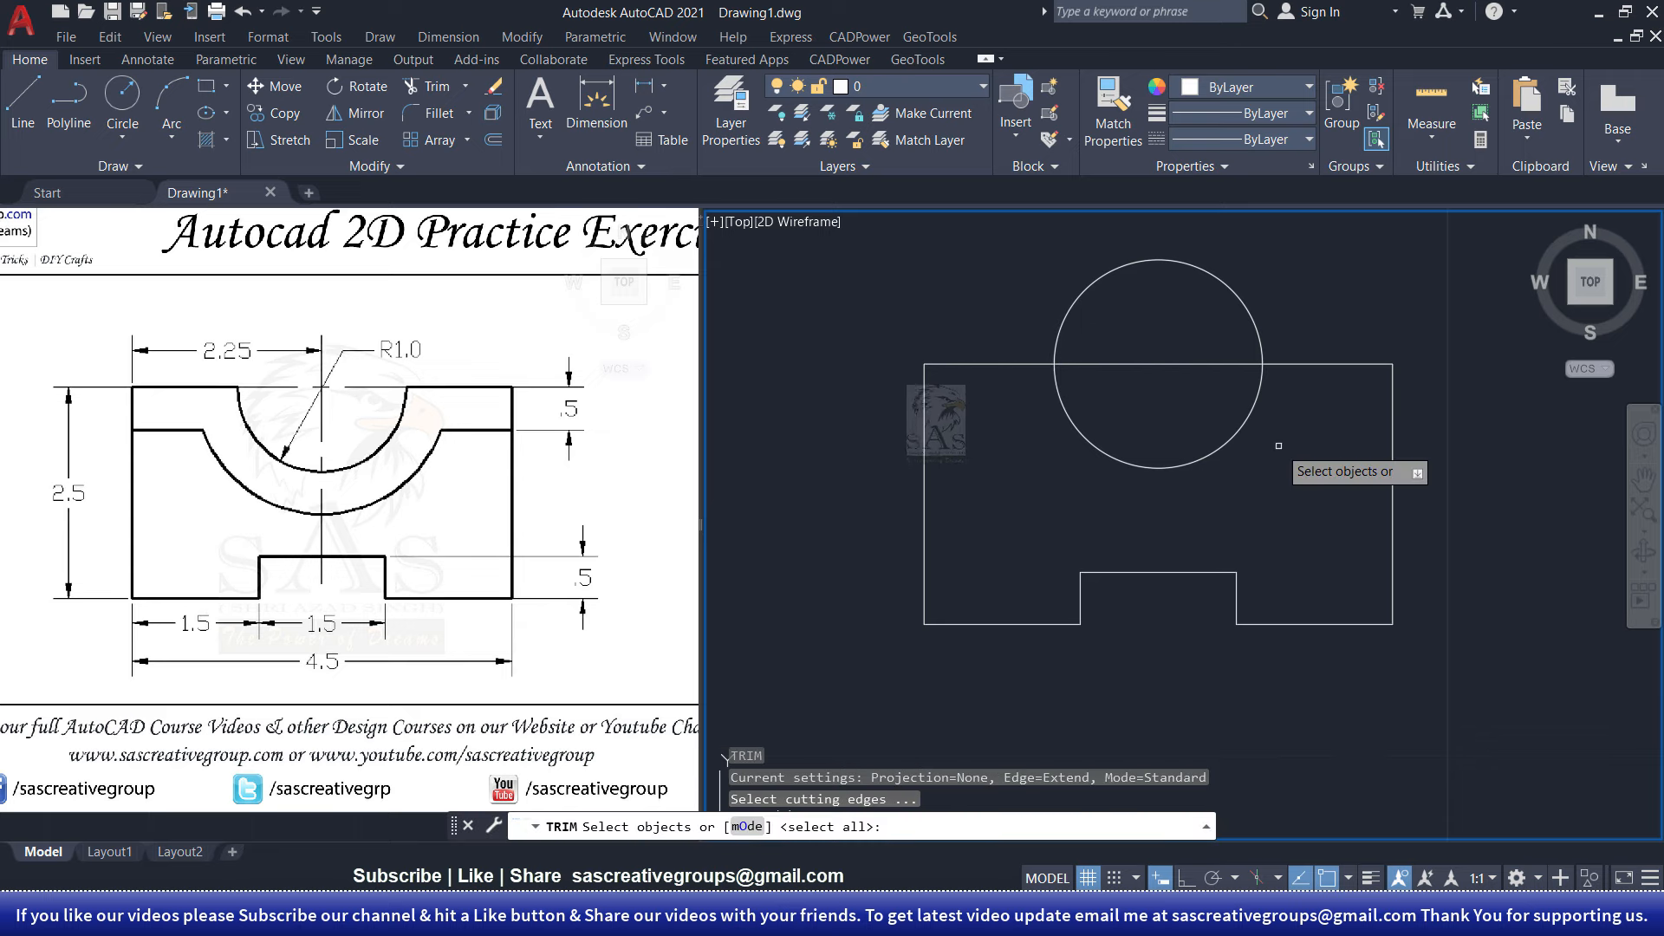
{"action": "key", "text": "Return"}
{"action": "left_click", "coordinate": [1245, 253]}
{"action": "left_click", "coordinate": [1092, 381]}
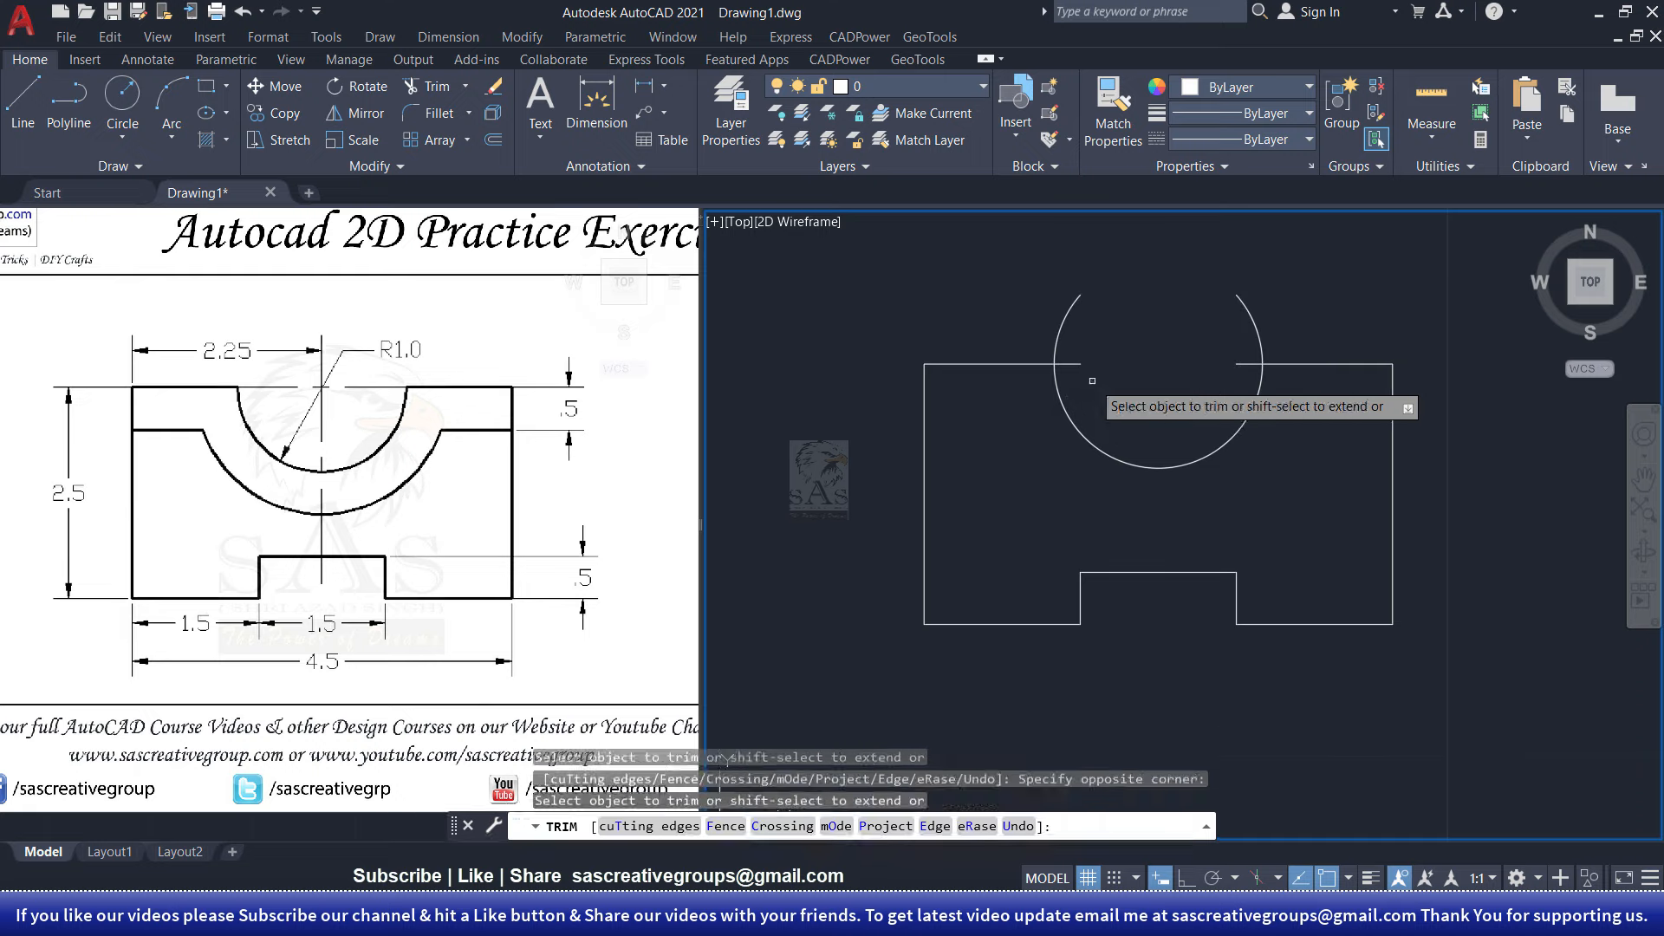
{"action": "left_click", "coordinate": [1291, 323]}
{"action": "left_click", "coordinate": [1209, 335]}
{"action": "left_click", "coordinate": [1108, 331]}
{"action": "left_click", "coordinate": [1001, 322]}
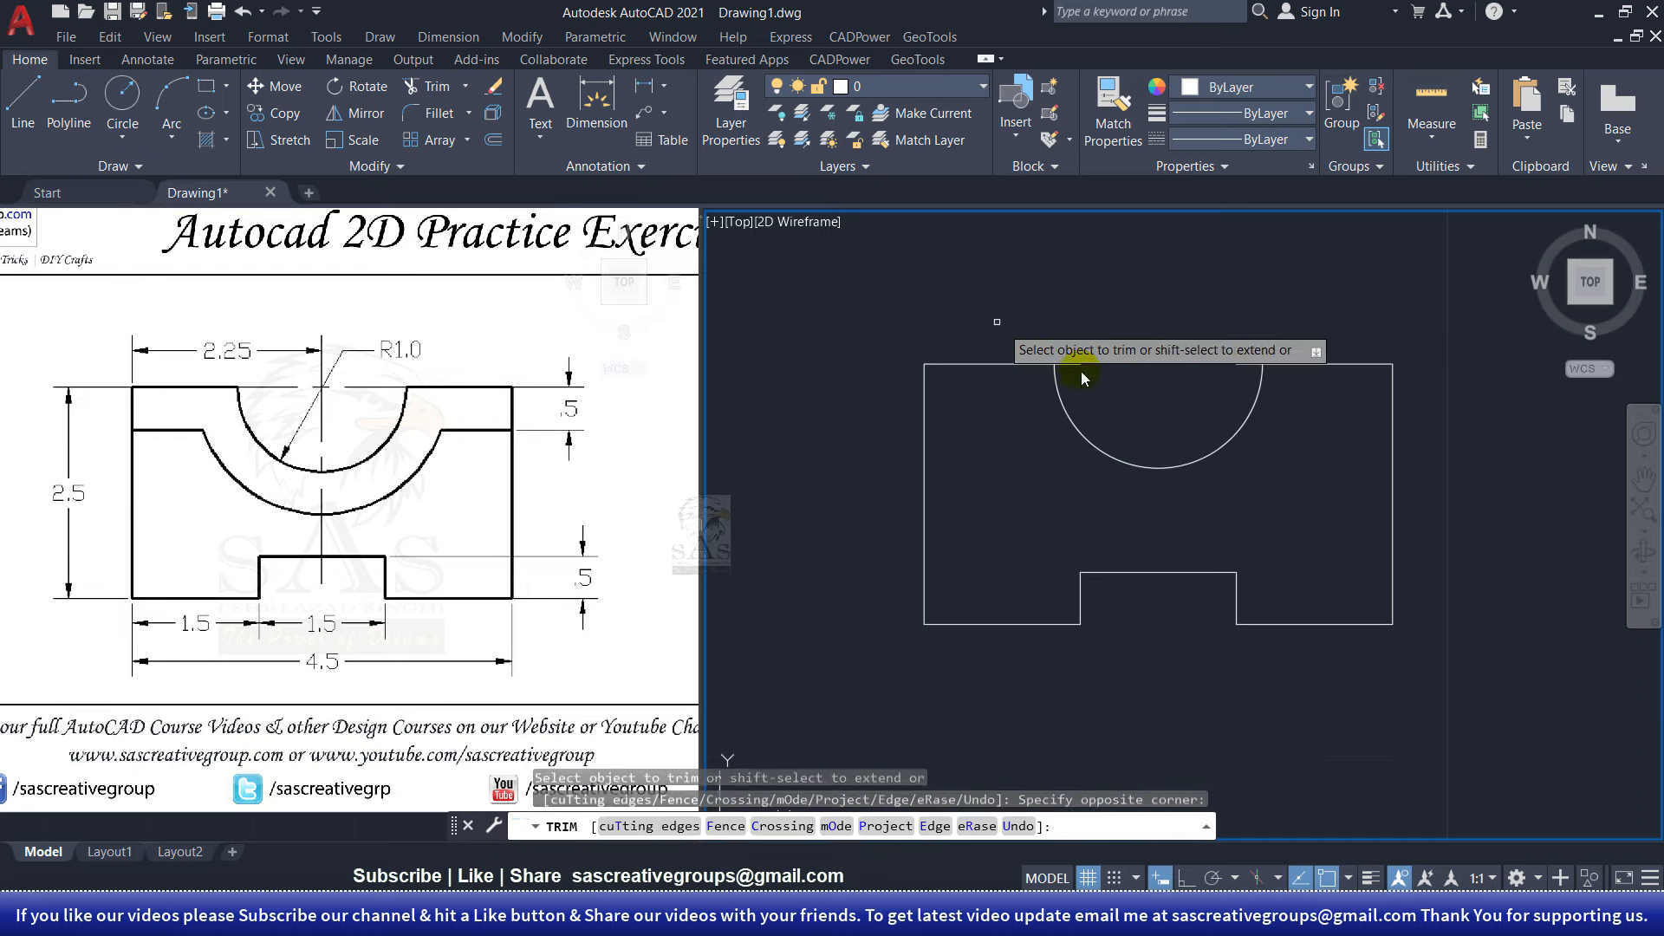
{"action": "left_click", "coordinate": [1242, 322]}
{"action": "left_click", "coordinate": [1073, 378]}
{"action": "right_click", "coordinate": [1174, 370]}
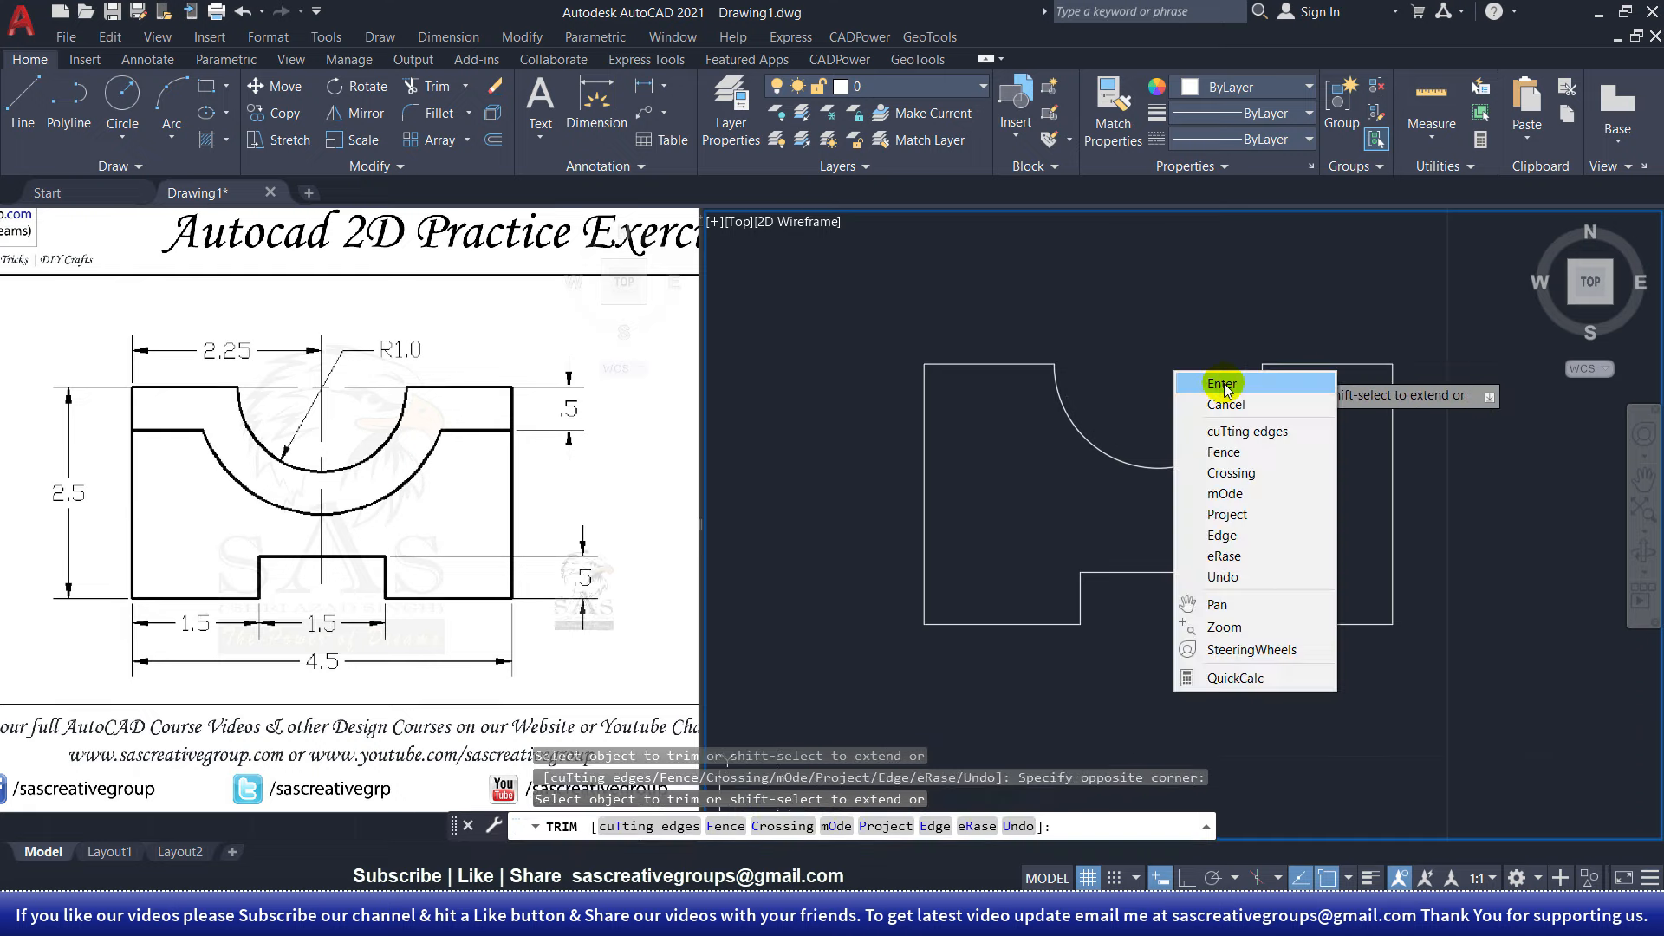
{"action": "left_click", "coordinate": [1223, 384]}
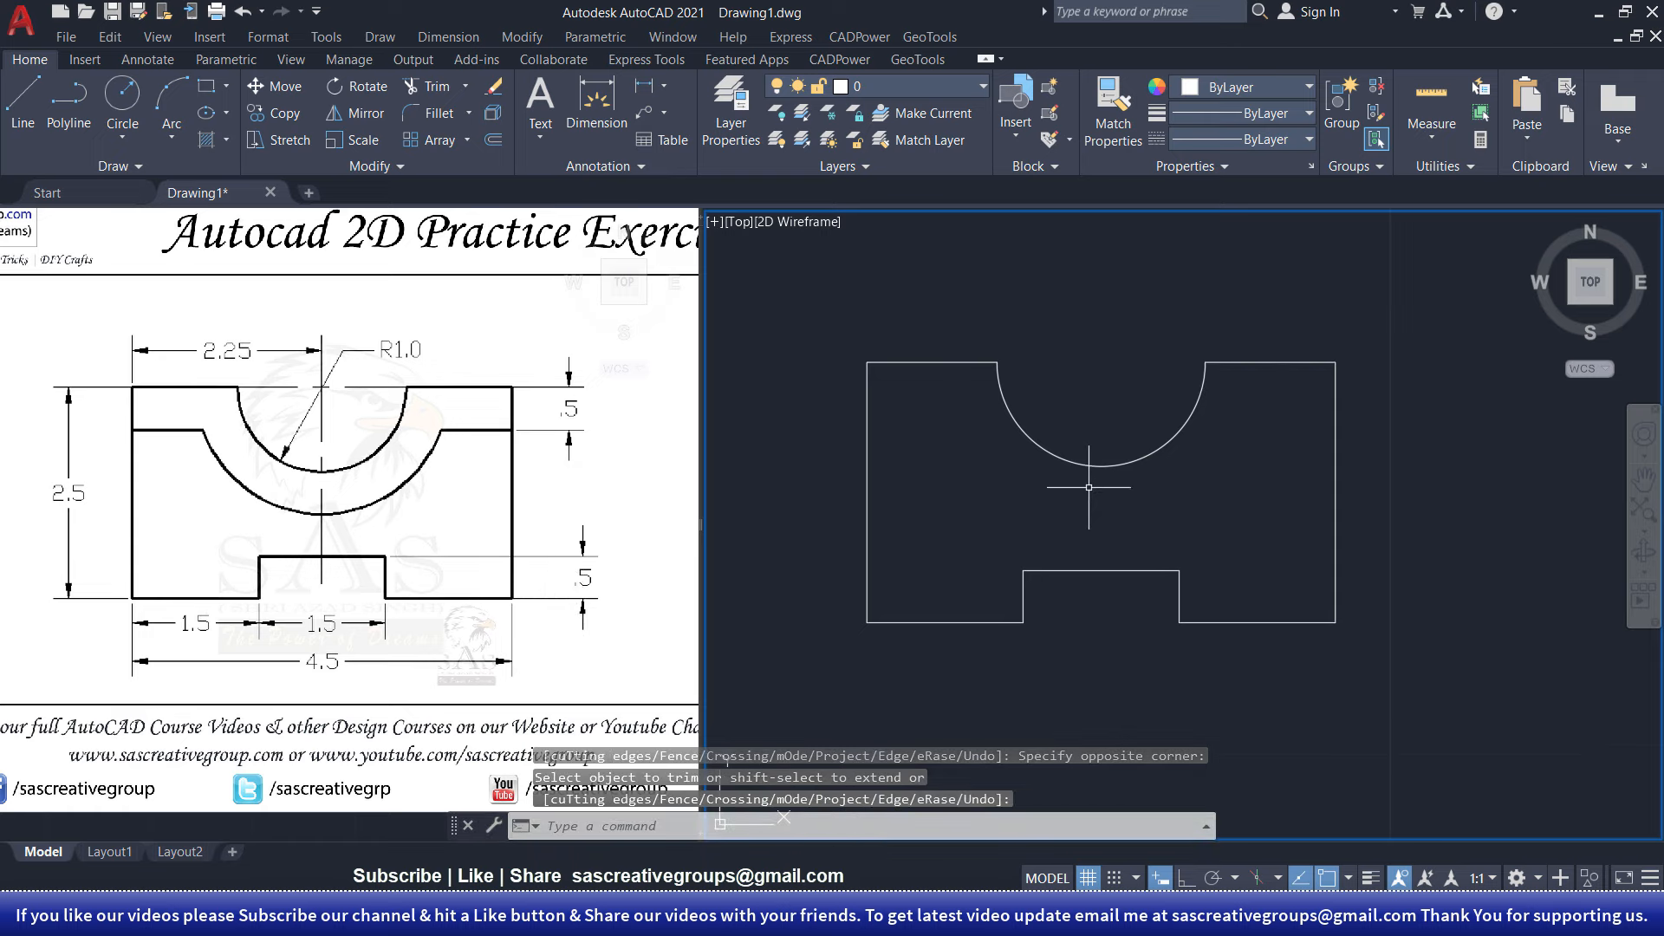
Step: Join the two top edge segments and the semicircular arc into one polyline
{"action": "type", "text": "j"}
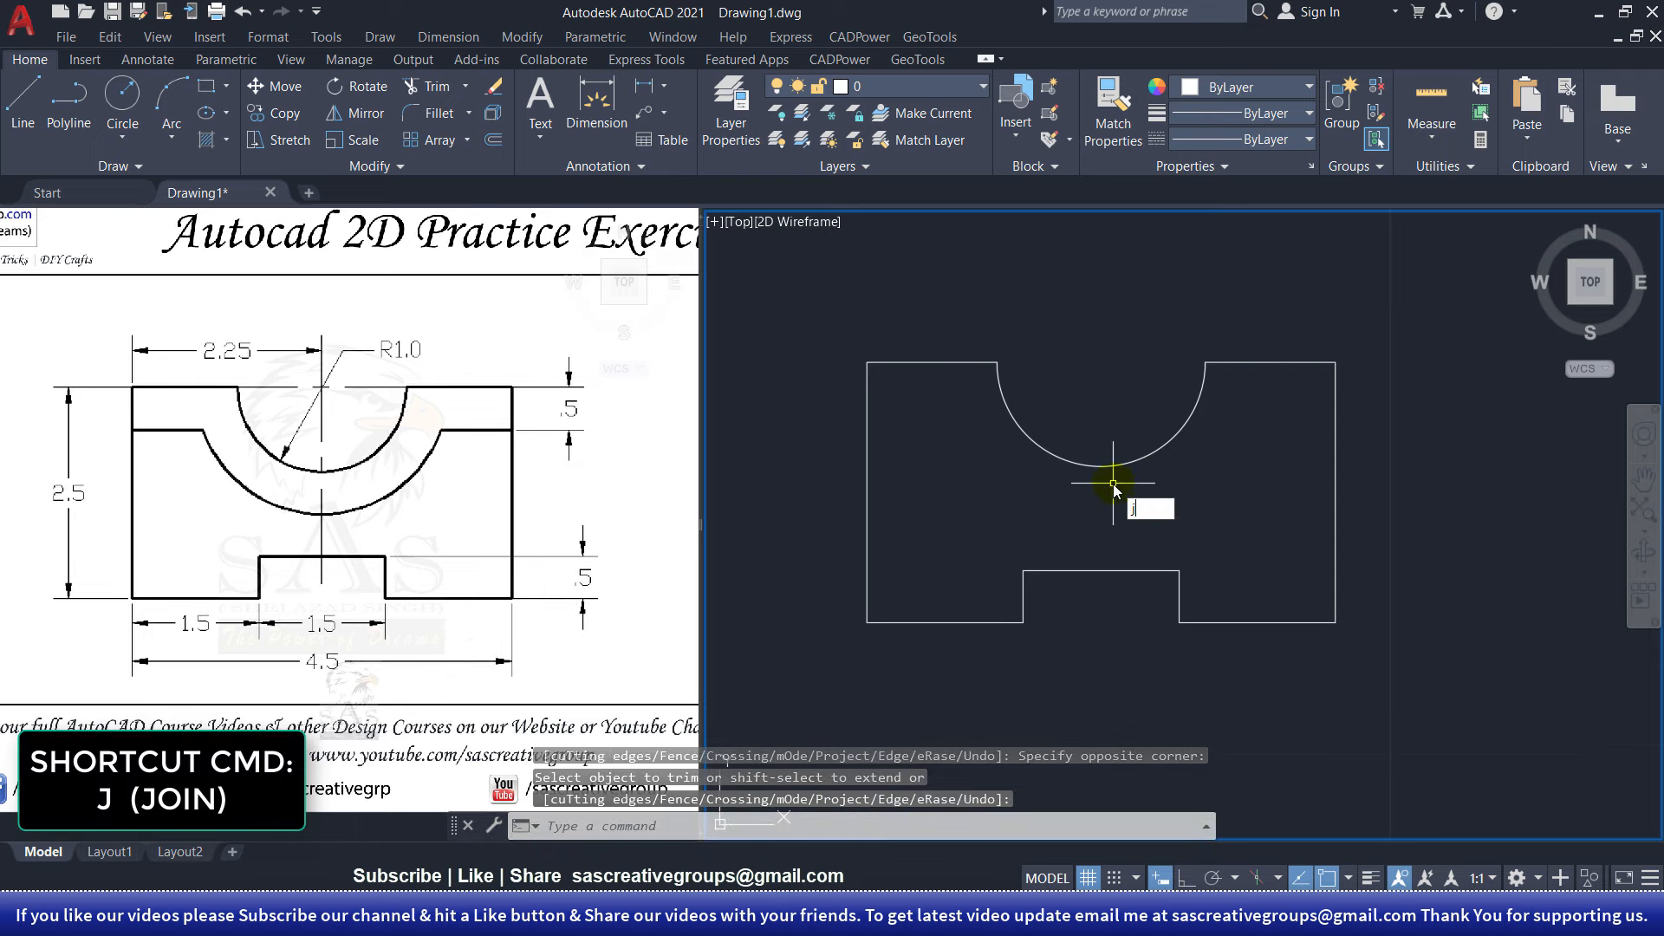
{"action": "key", "text": "Return"}
{"action": "left_click", "coordinate": [1289, 332]}
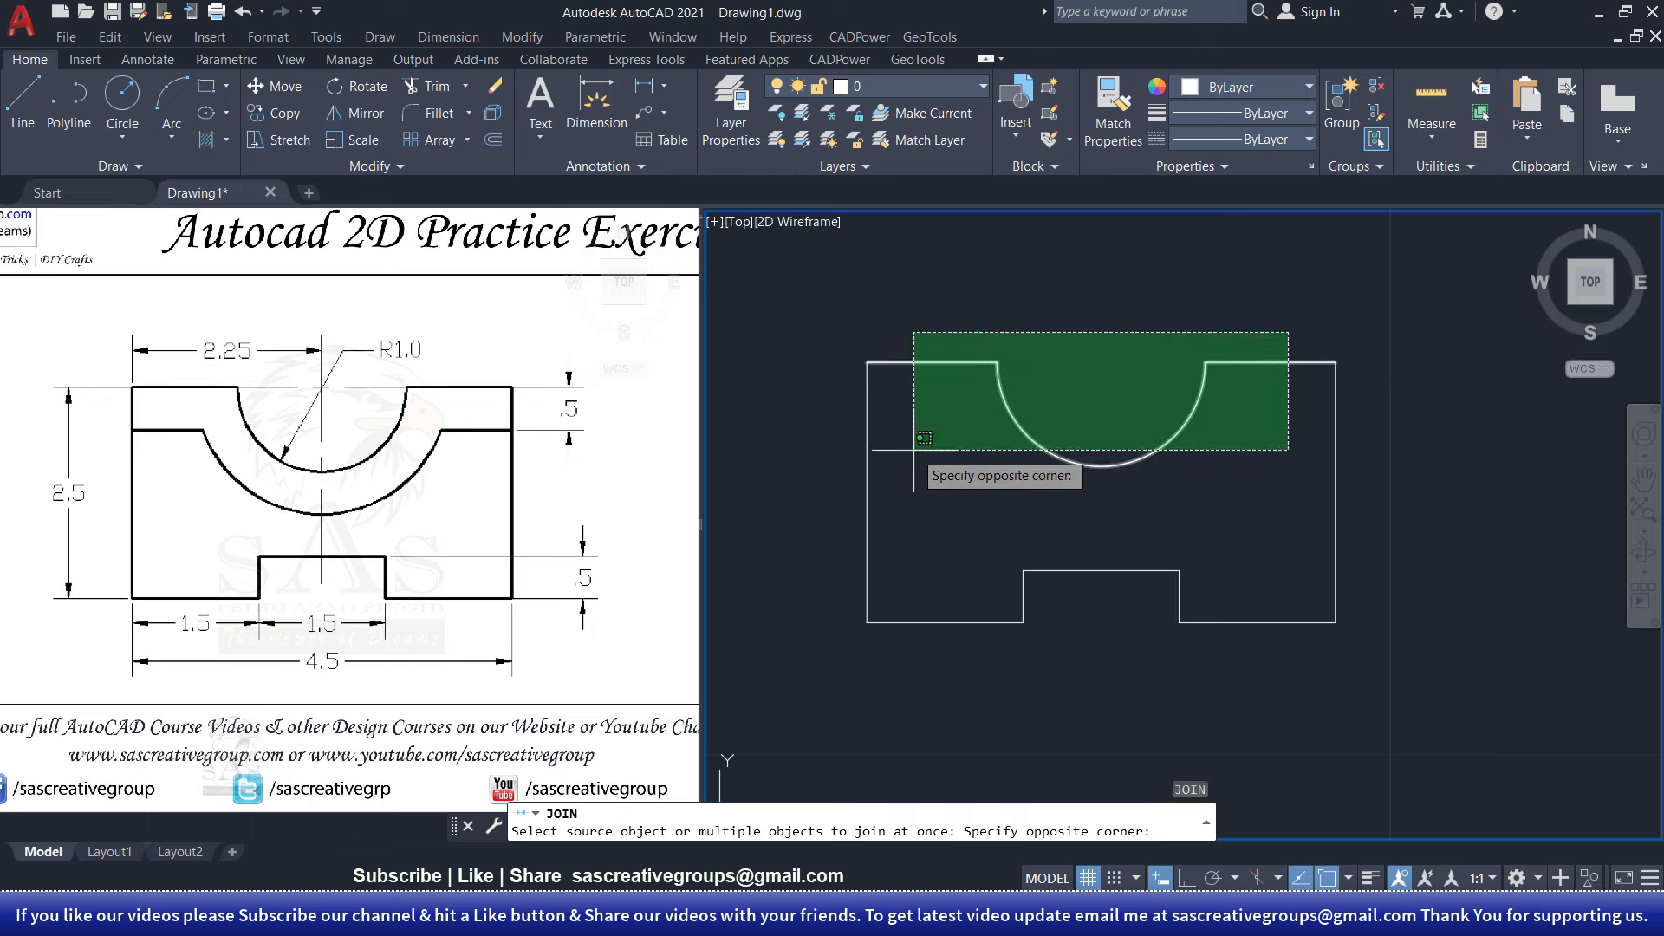
{"action": "left_click", "coordinate": [928, 444]}
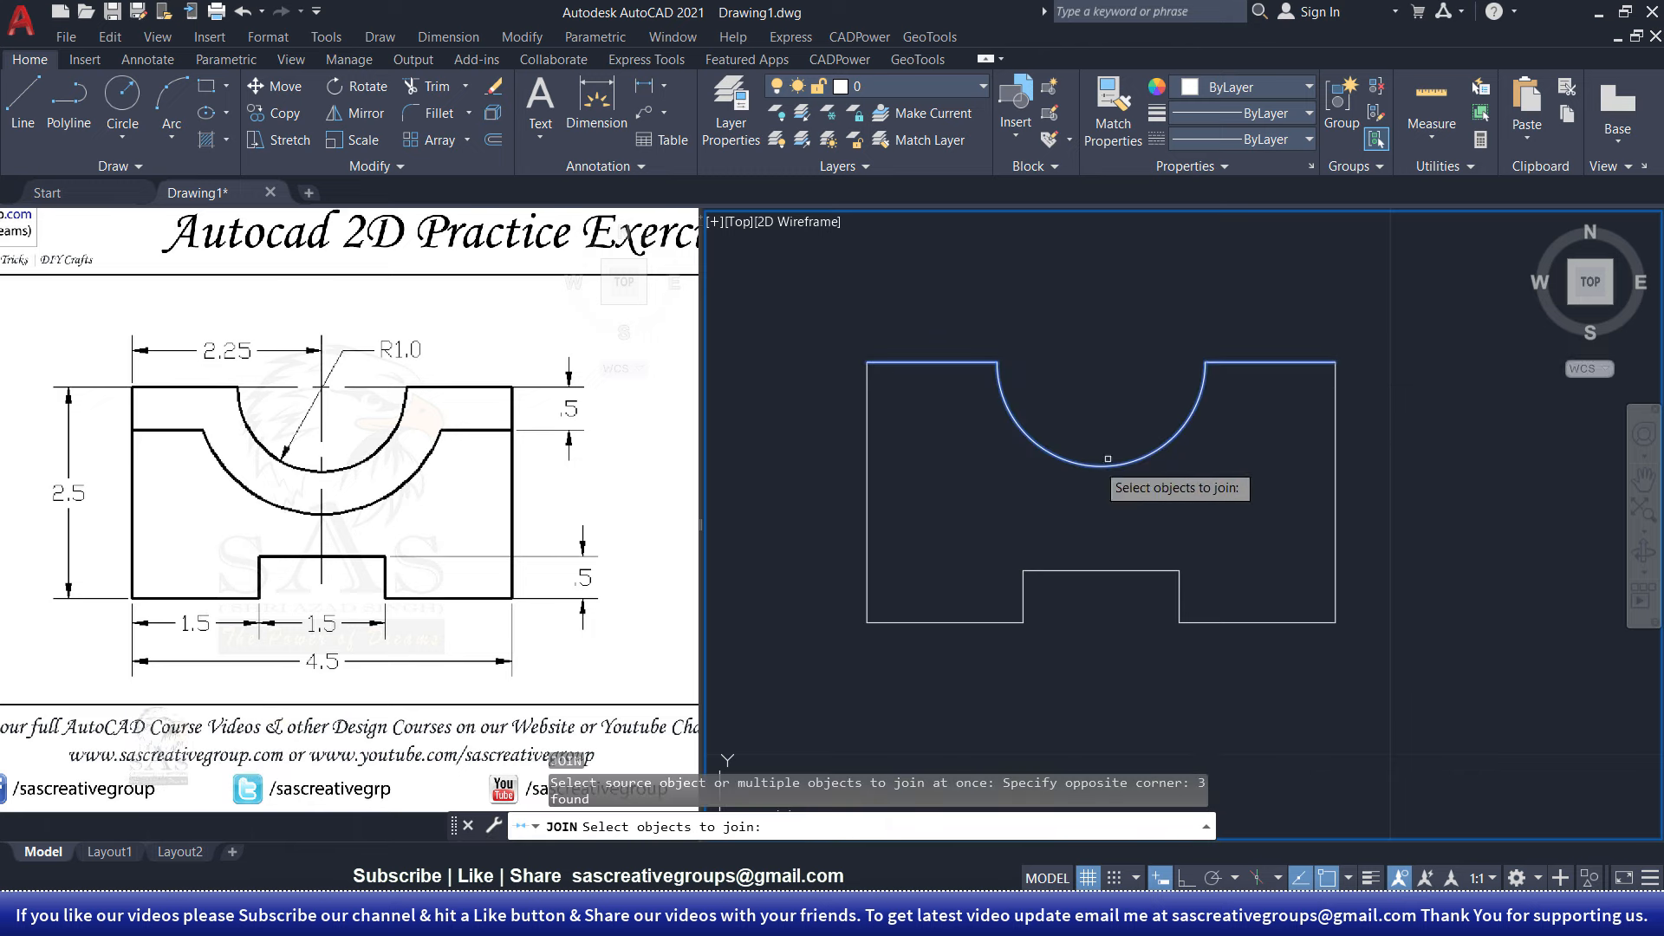
{"action": "key", "text": "Return"}
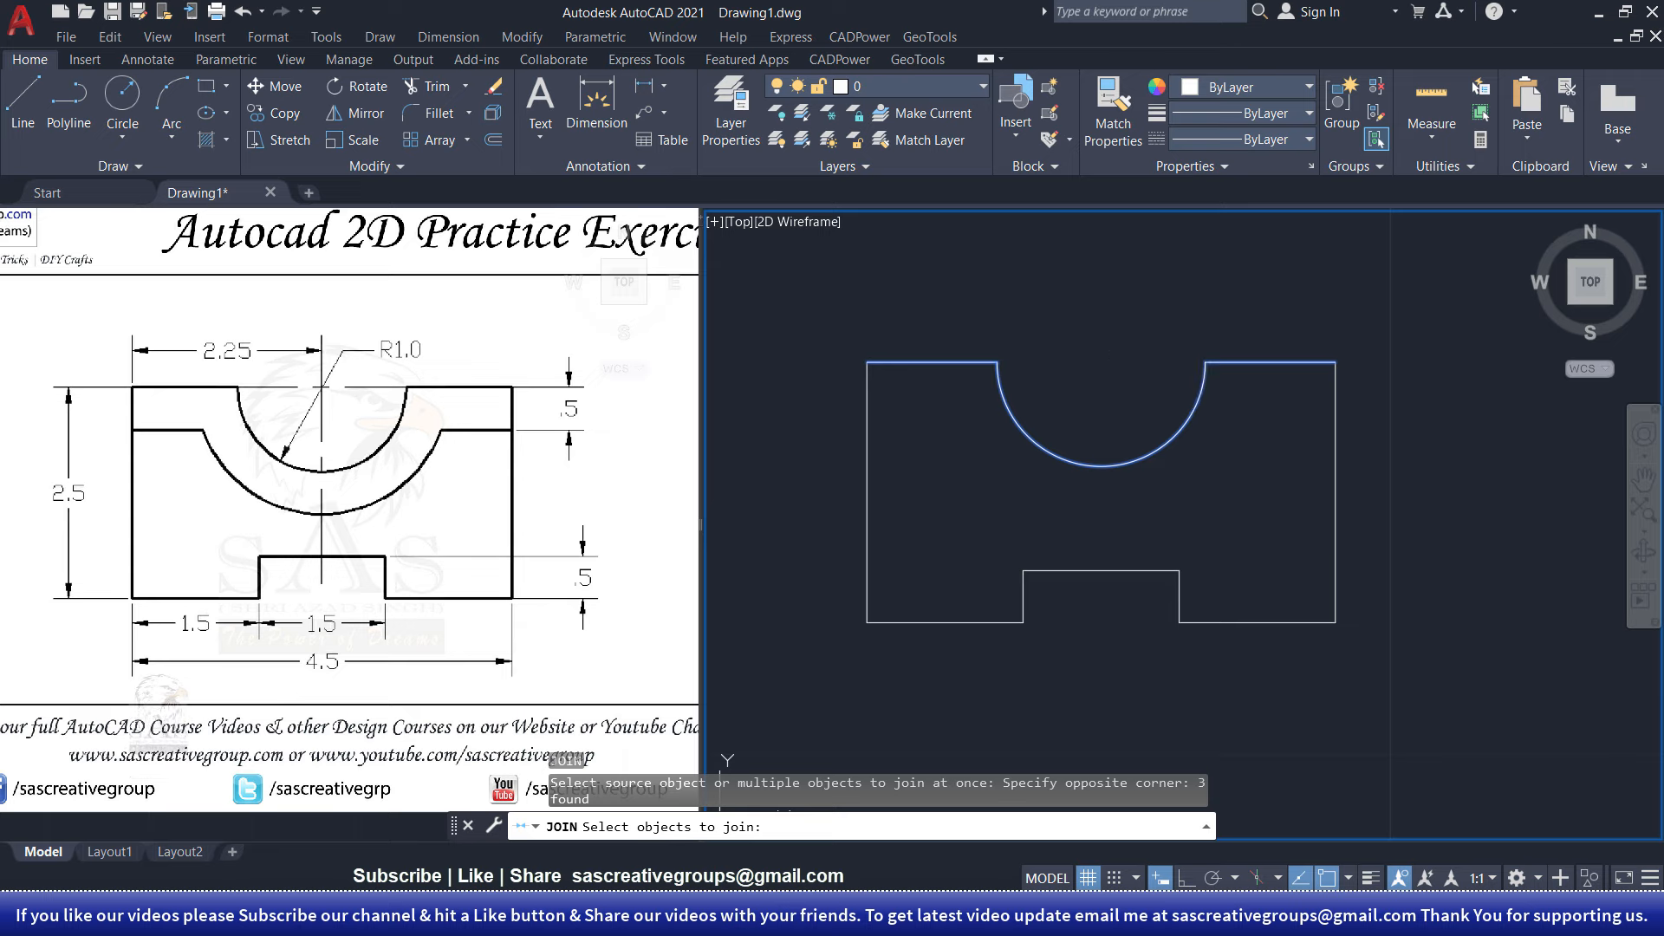
{"action": "left_click", "coordinate": [1114, 461]}
{"action": "key", "text": "Escape"}
{"action": "key", "text": "Escape"}
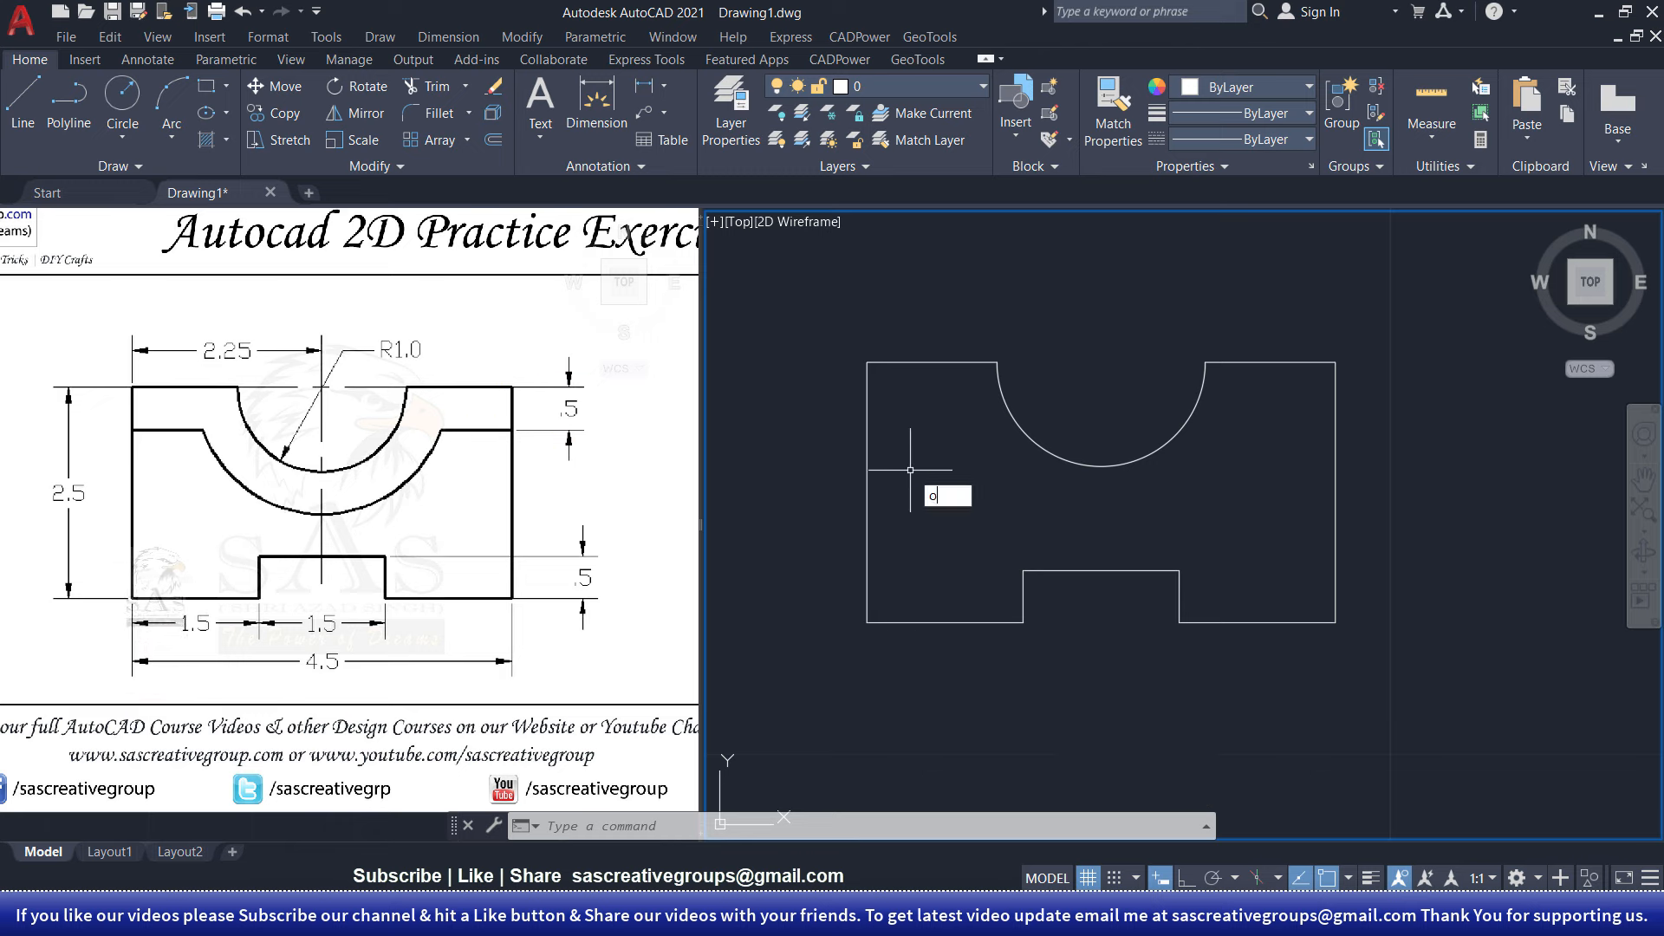
Step: Offset the joined top profile 0.5 downward into the part
{"action": "type", "text": "o"}
{"action": "key", "text": "Return"}
{"action": "type", "text": "0.5"}
{"action": "key", "text": "Return"}
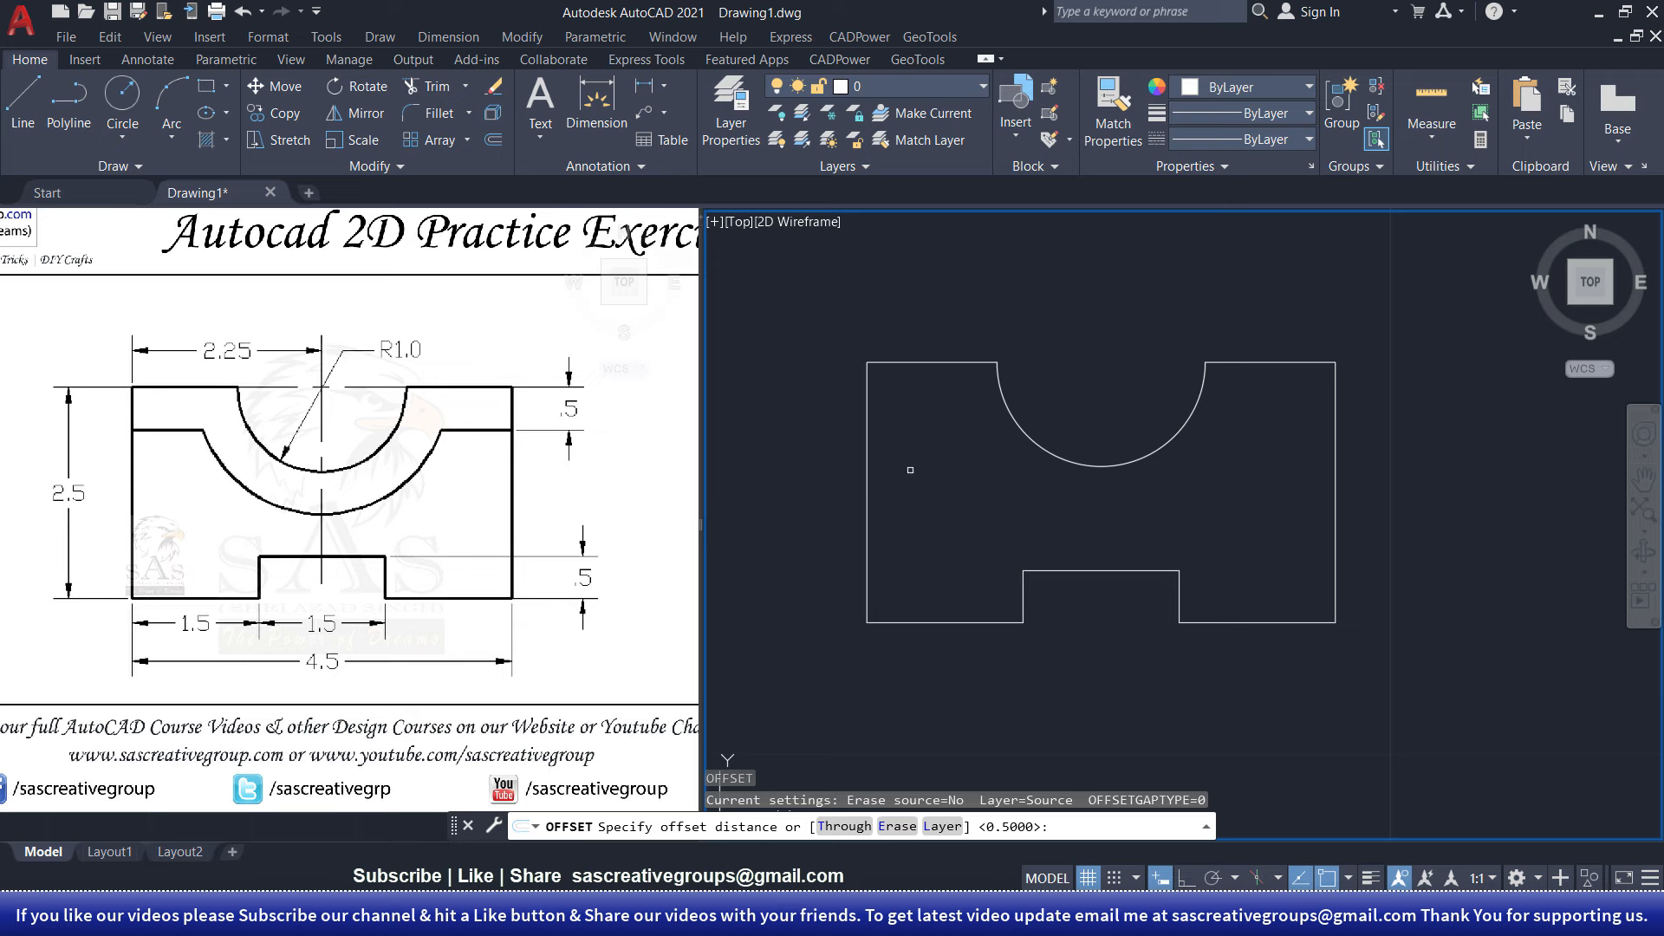
{"action": "left_click", "coordinate": [1274, 365]}
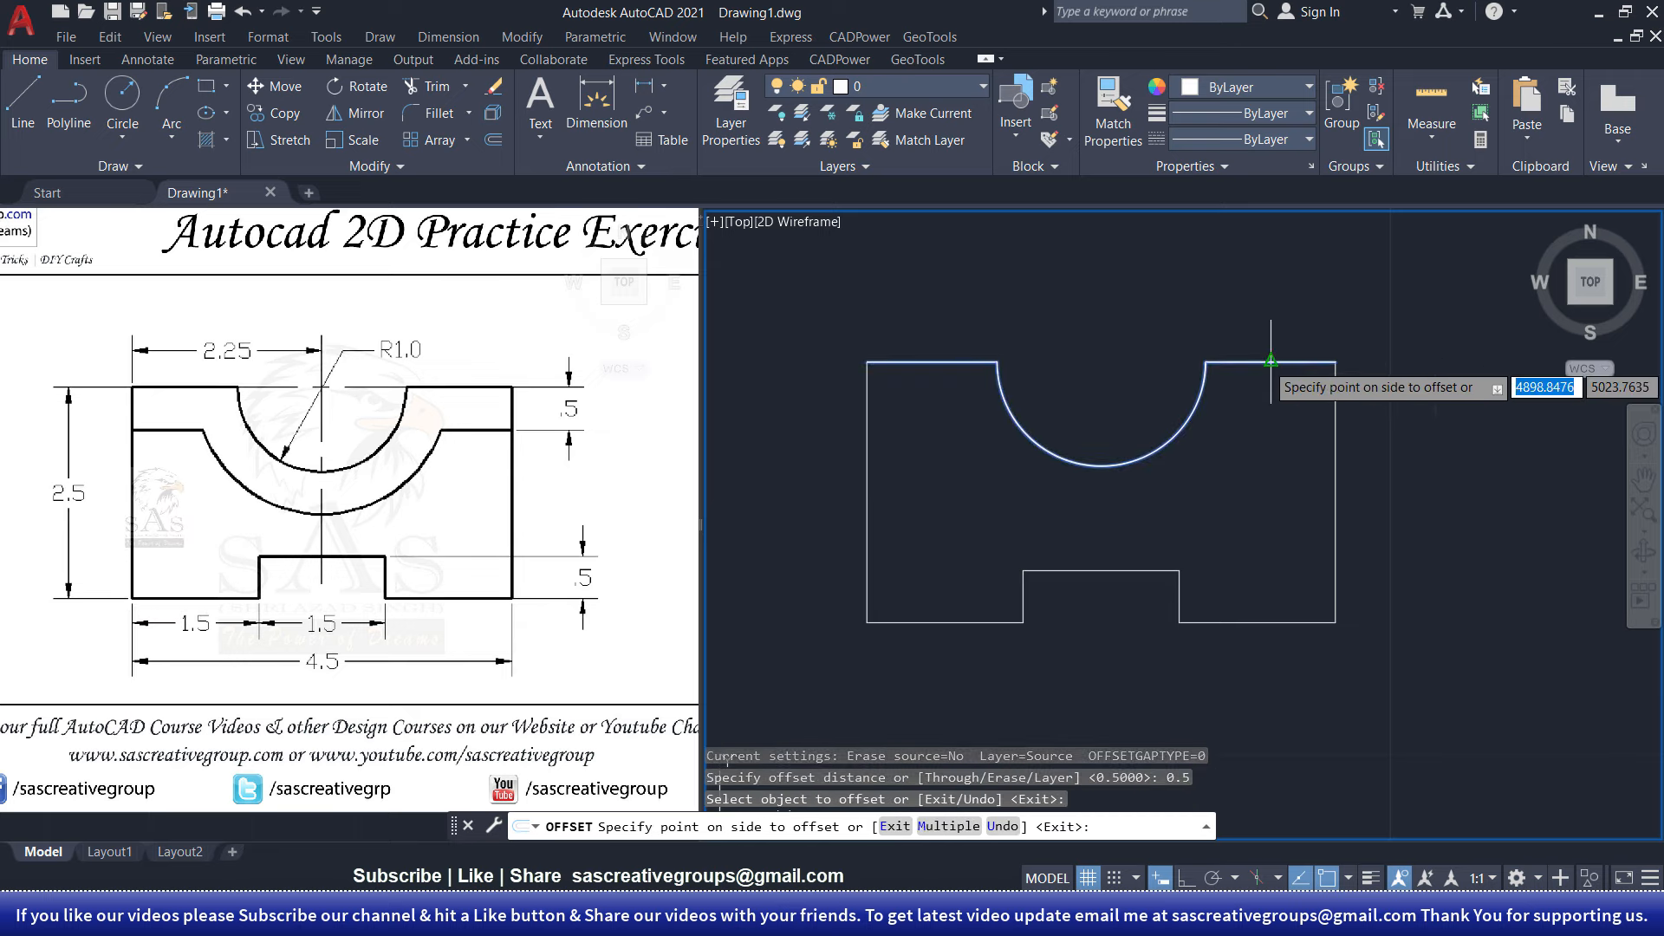
{"action": "left_click", "coordinate": [1248, 403]}
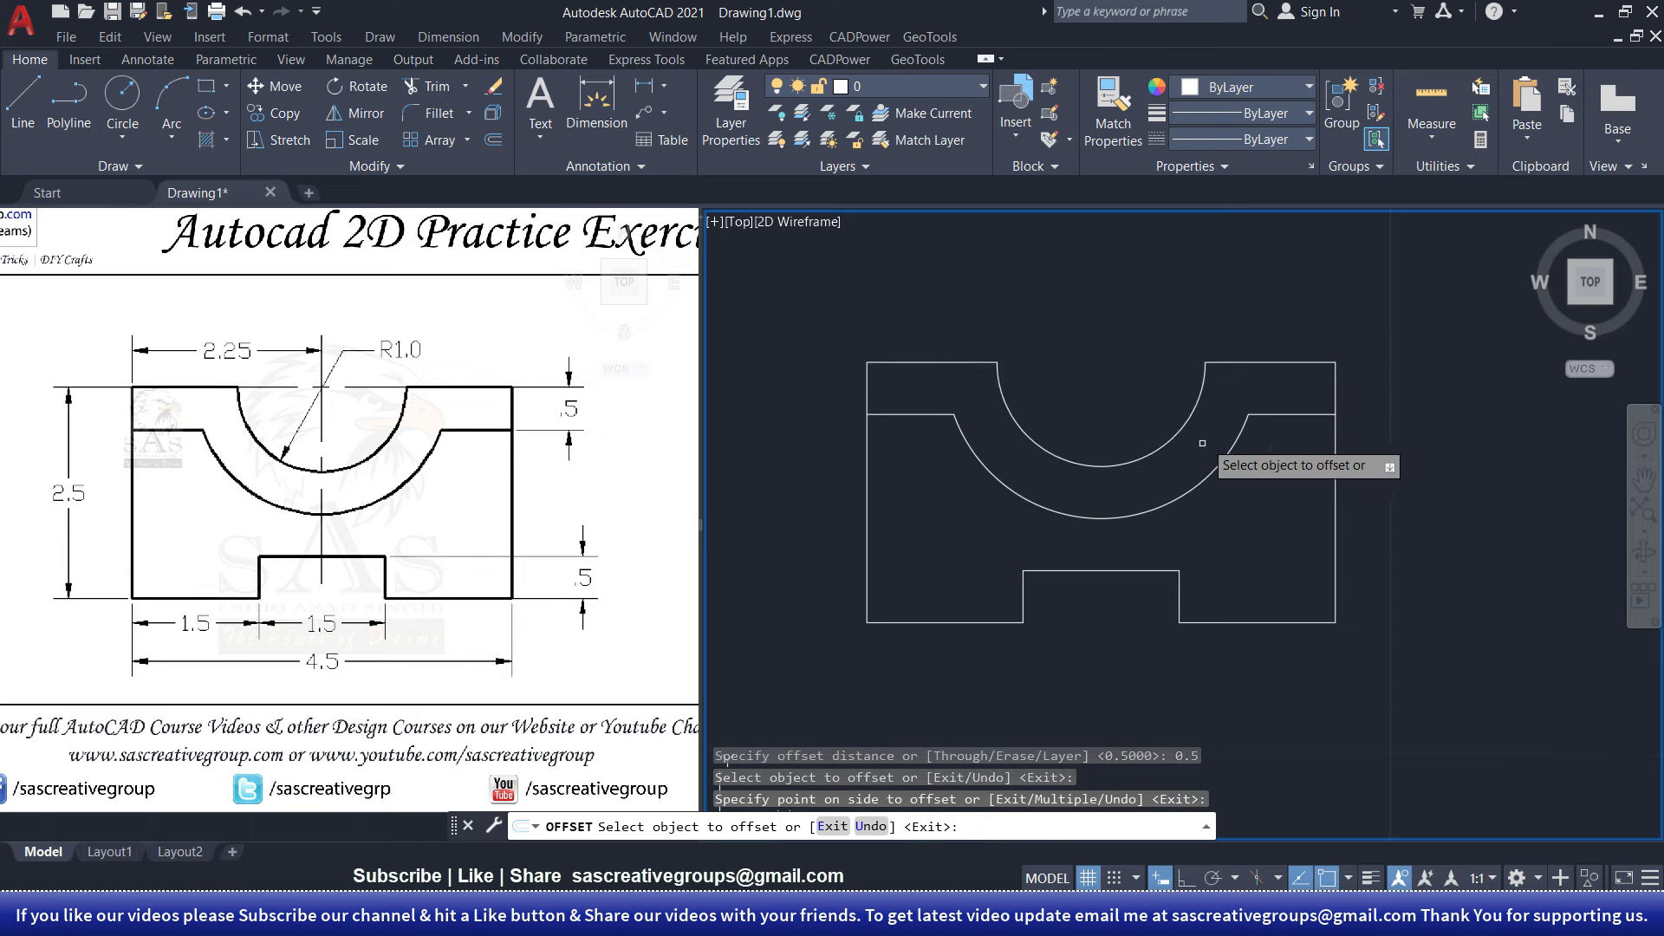
{"action": "right_click", "coordinate": [1284, 400]}
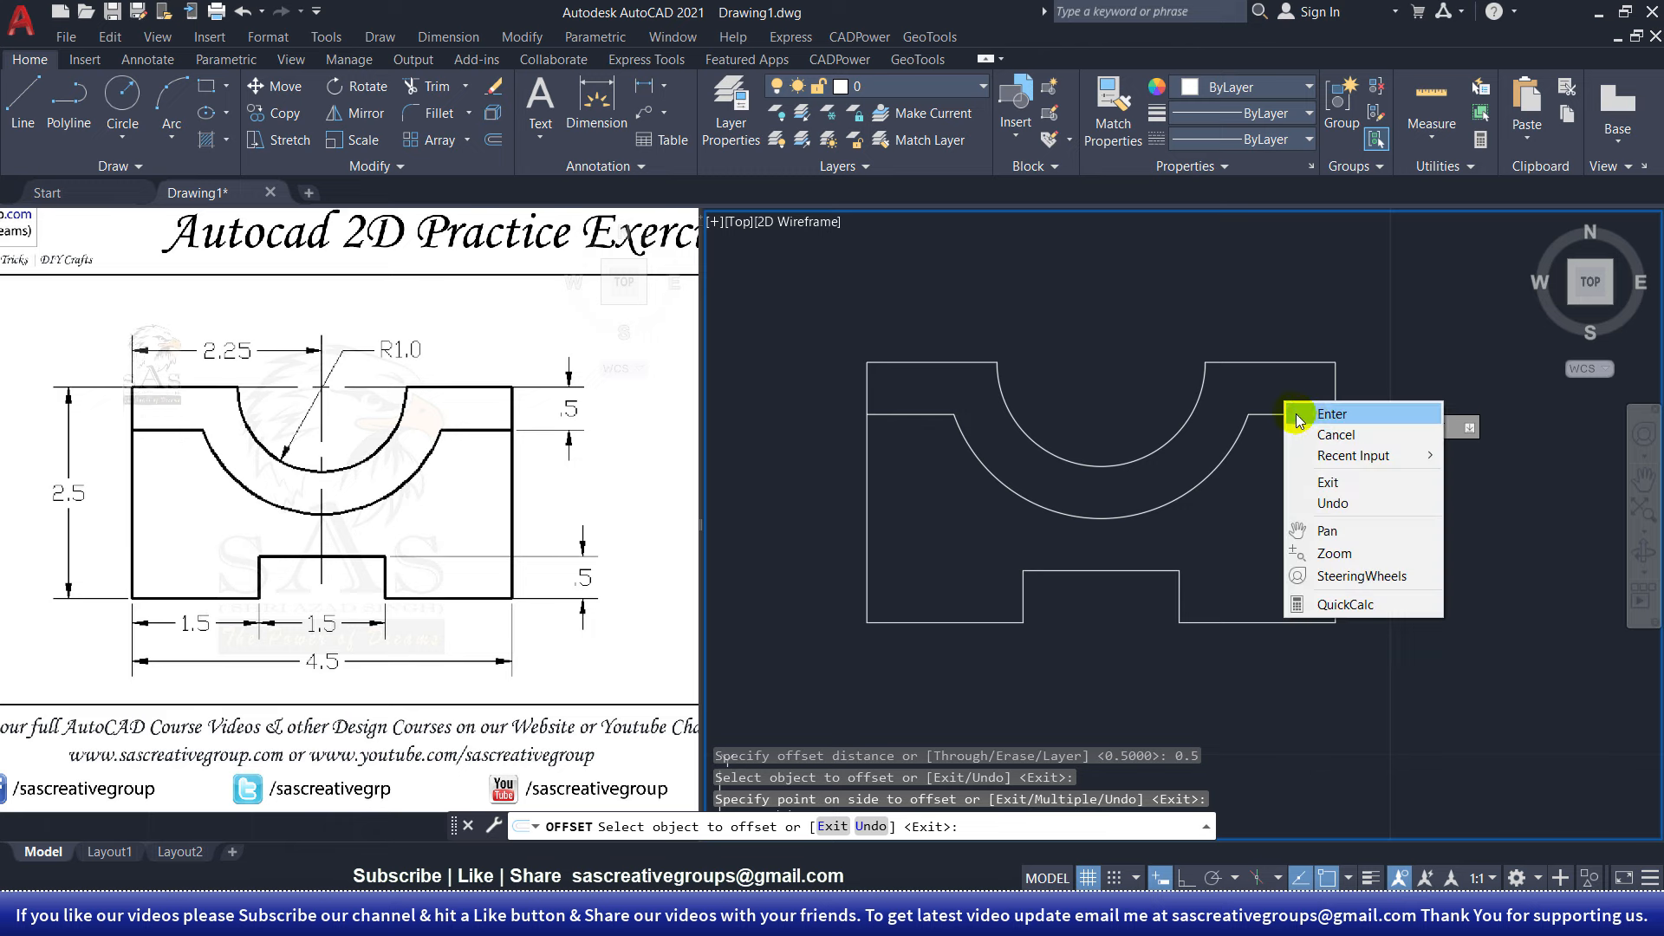
{"action": "left_click", "coordinate": [1305, 416]}
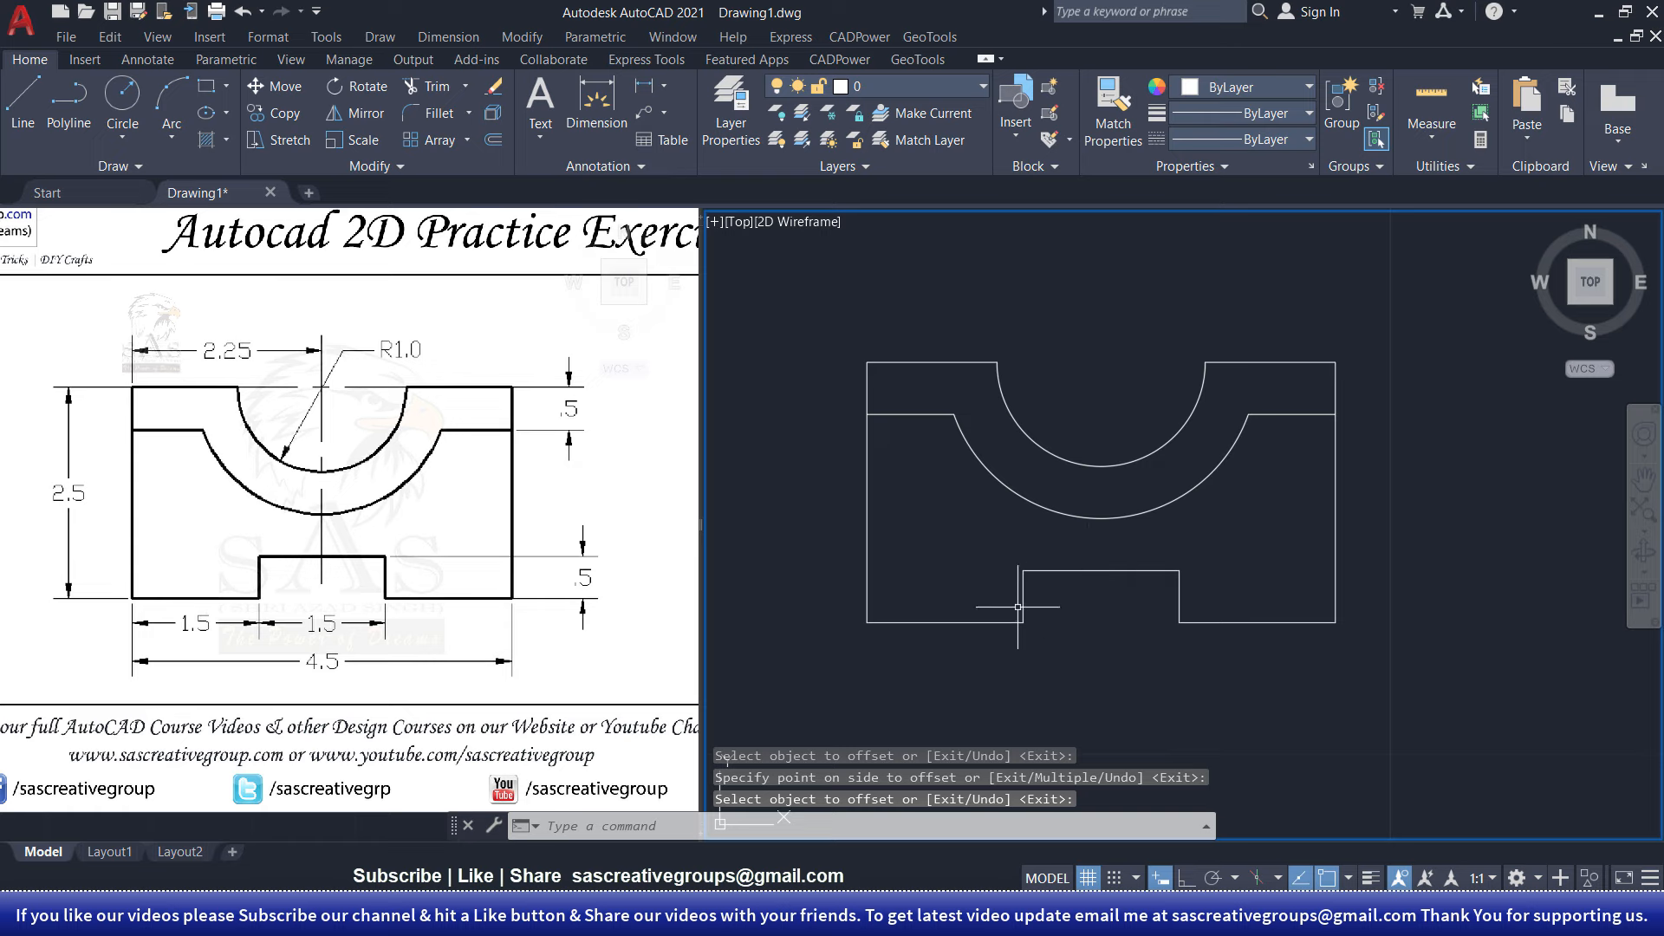
Step: Switch to Notepad and compare the drawing and modifying commands listed for Method 1 and Method 2 in Exercise 1.txt
{"action": "middle_click_drag", "start_coordinate": [1234, 575], "coordinate": [733, 568]}
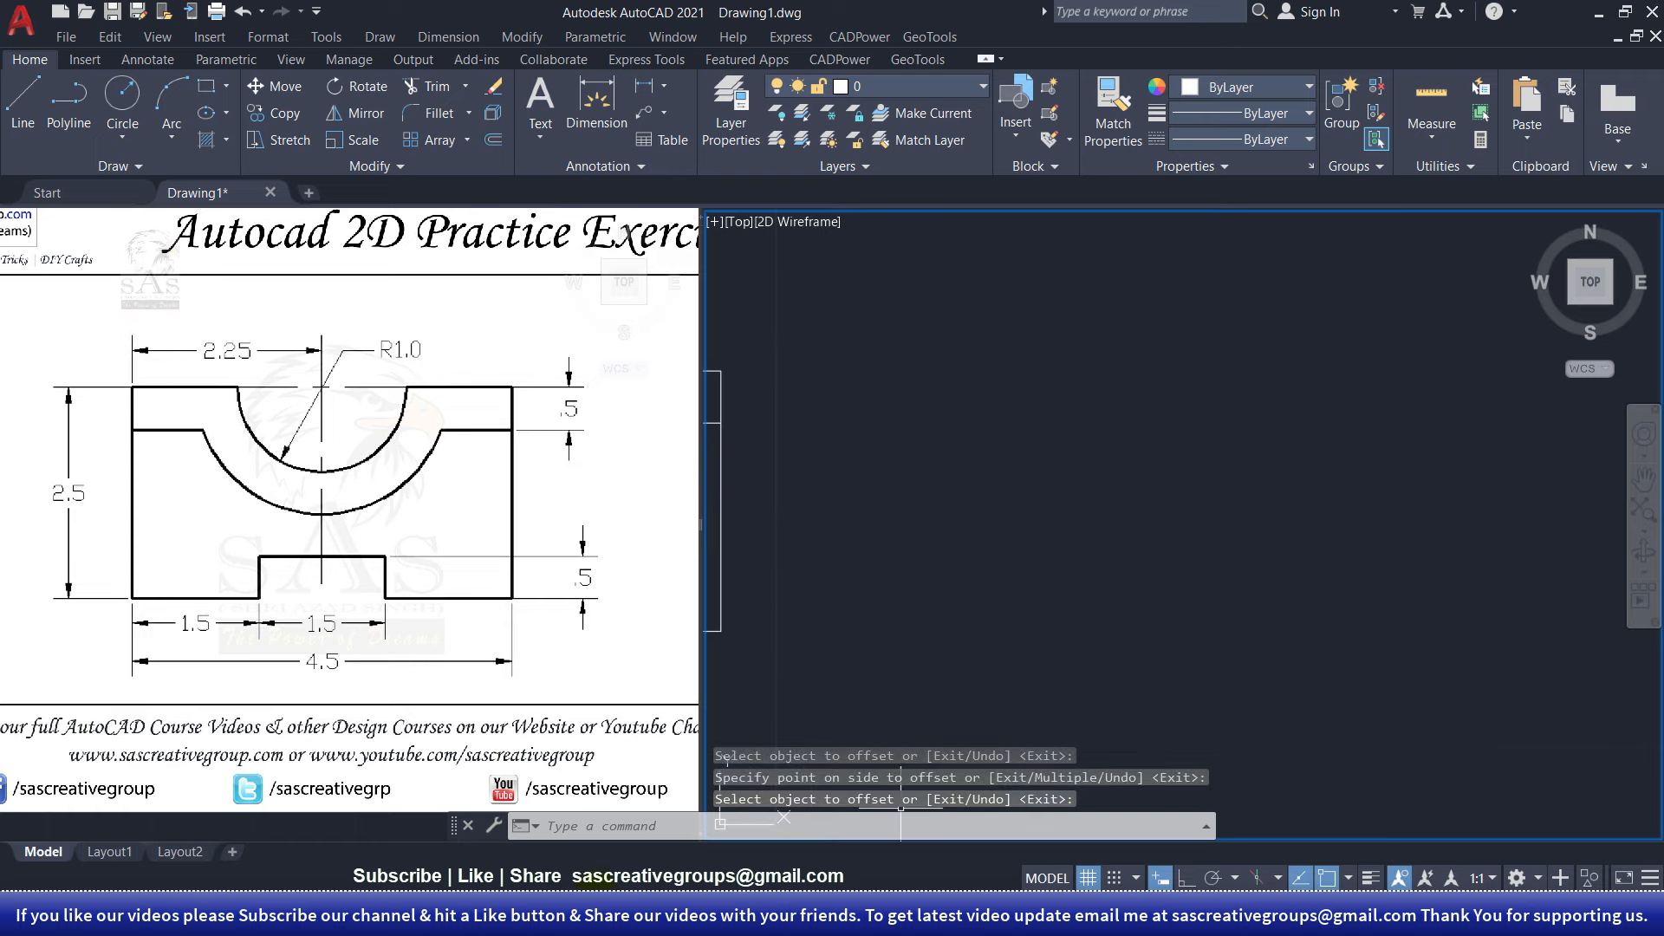
{"action": "left_click", "coordinate": [563, 918]}
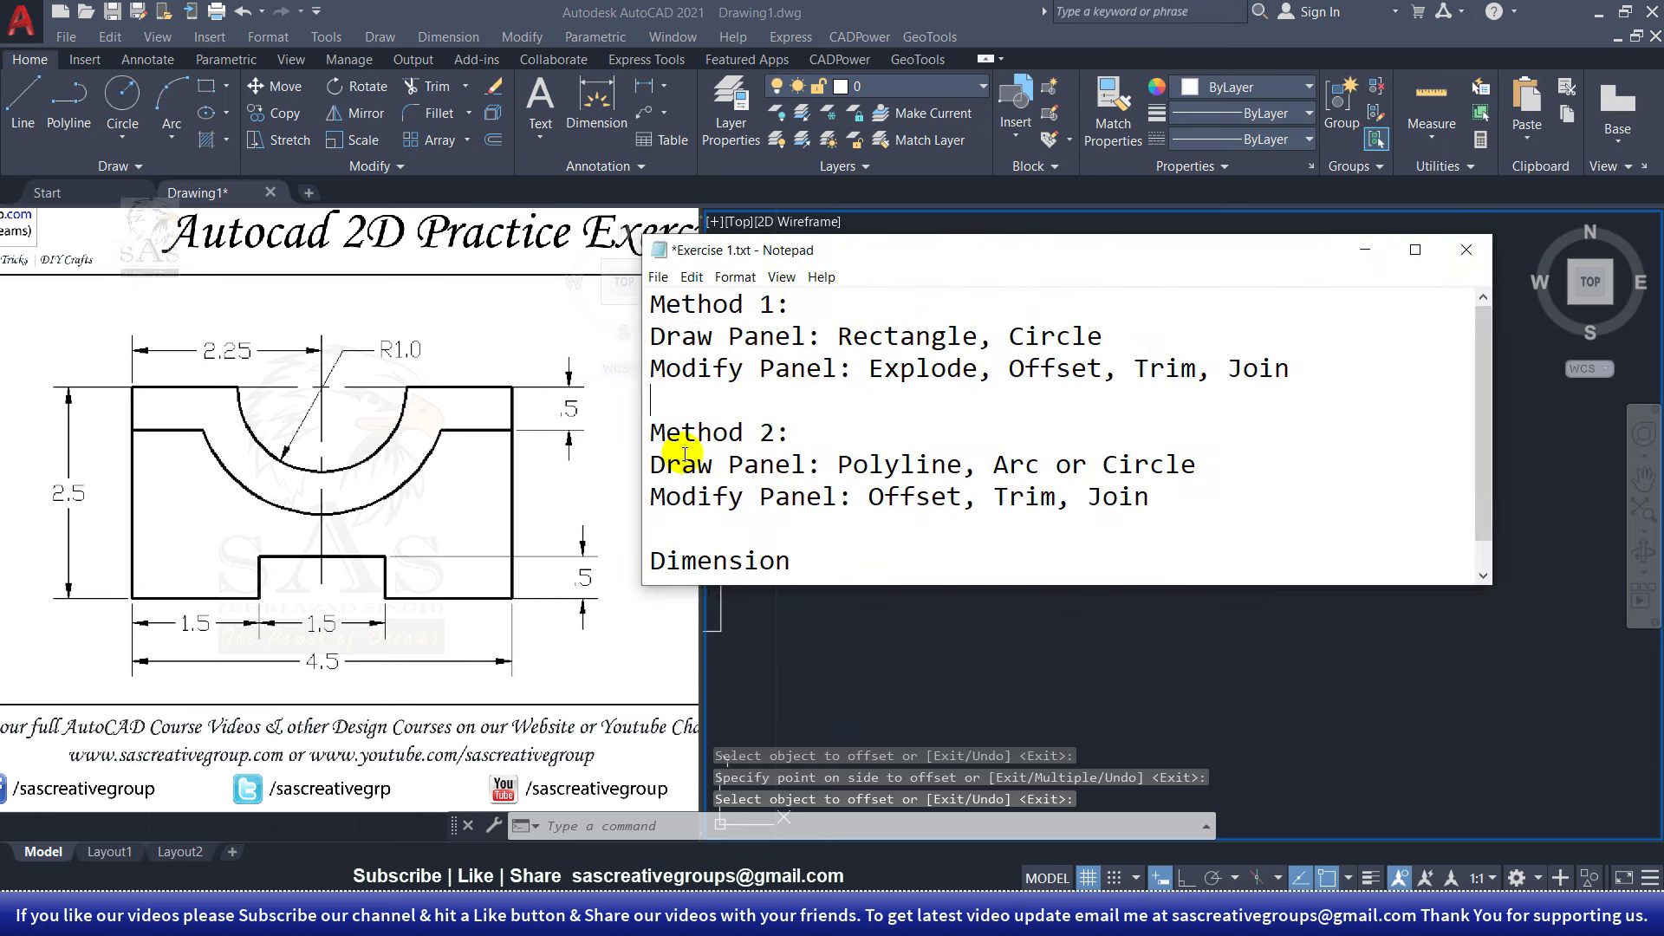
{"action": "left_click_drag", "start_coordinate": [853, 467], "coordinate": [1241, 475]}
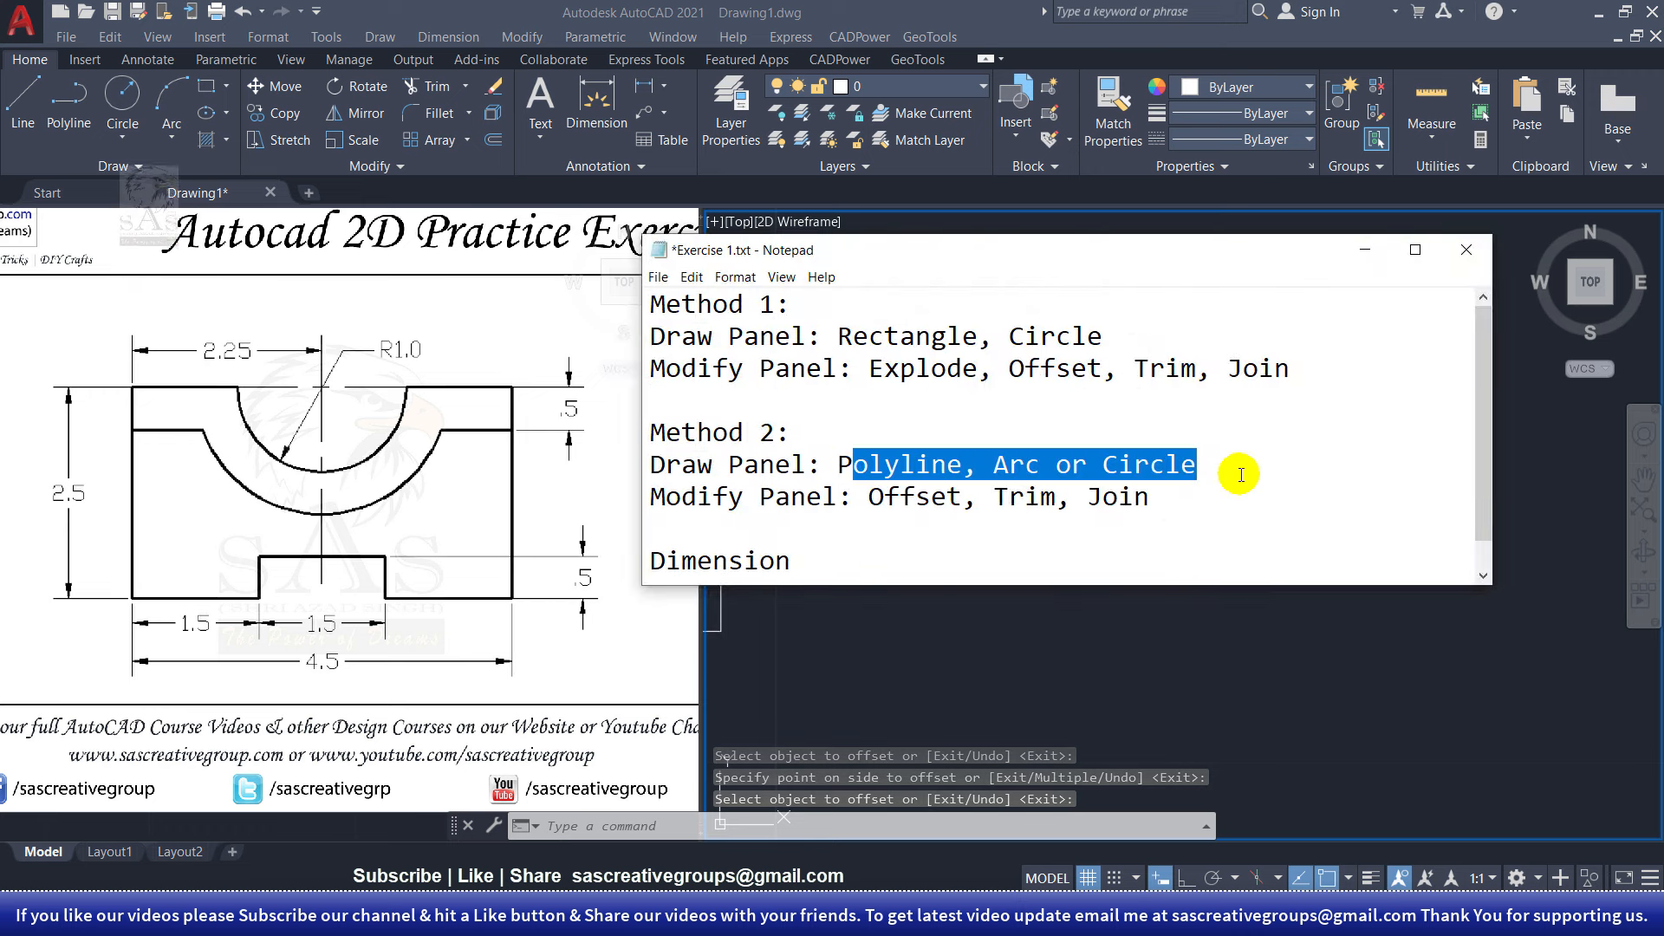
{"action": "left_click", "coordinate": [998, 513]}
{"action": "left_click_drag", "start_coordinate": [857, 496], "coordinate": [1090, 528]}
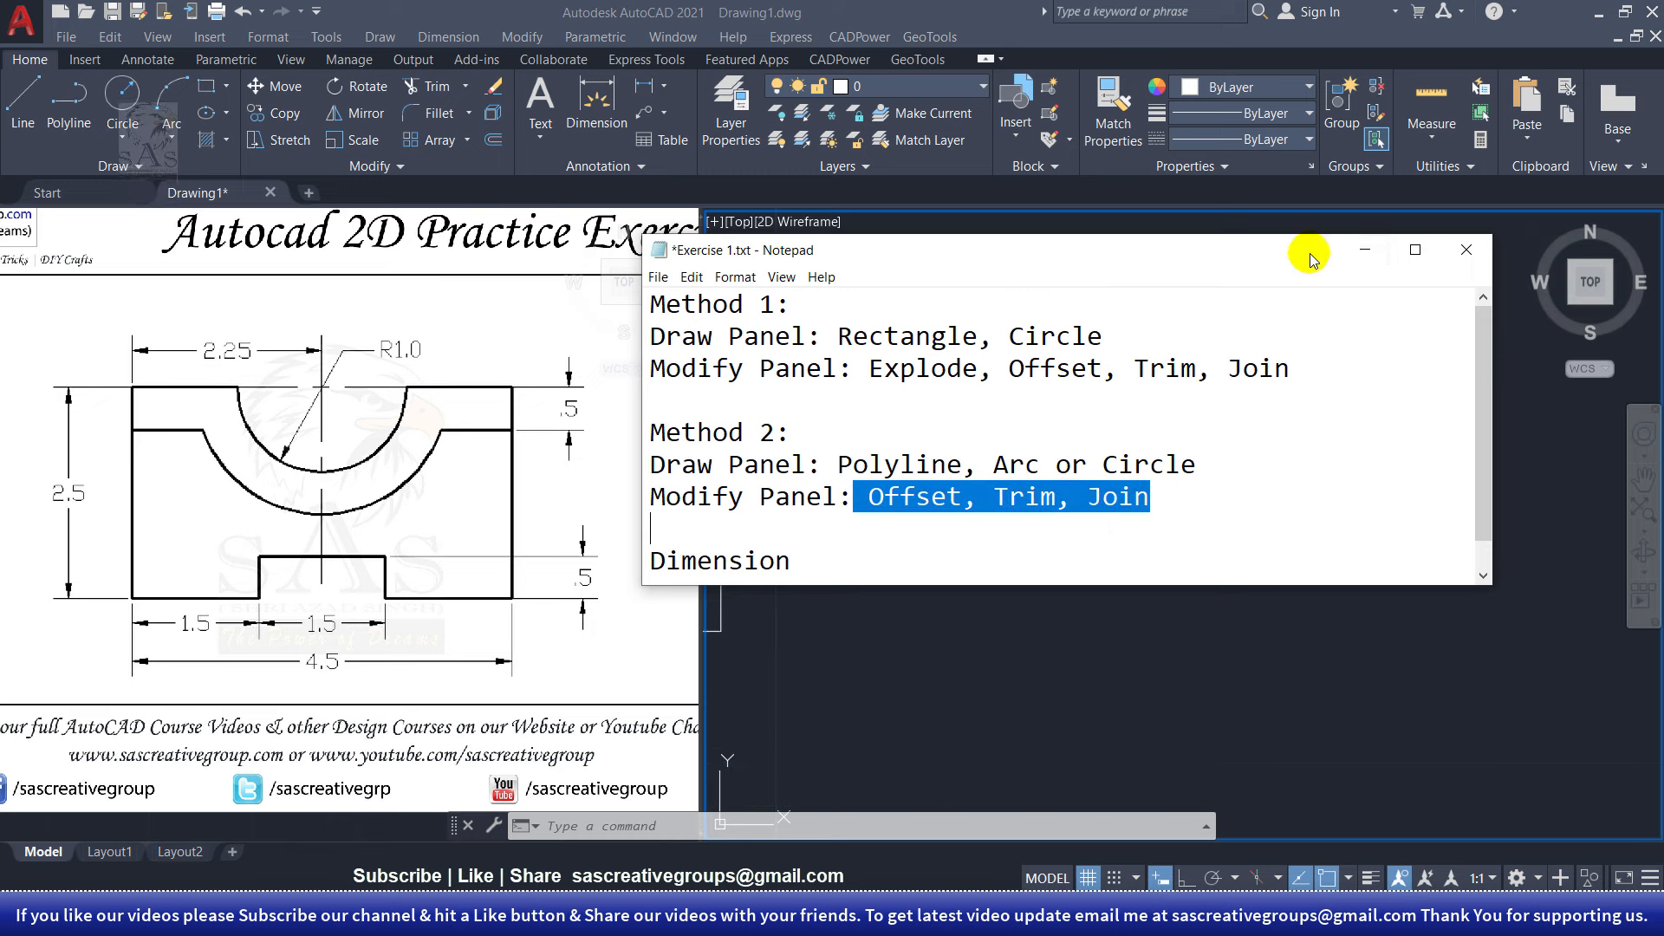
{"action": "left_click_drag", "start_coordinate": [842, 327], "coordinate": [1127, 326]}
{"action": "left_click_drag", "start_coordinate": [871, 369], "coordinate": [1114, 368]}
{"action": "left_click", "coordinate": [1170, 367]}
{"action": "left_click_drag", "start_coordinate": [1274, 368], "coordinate": [1309, 358]}
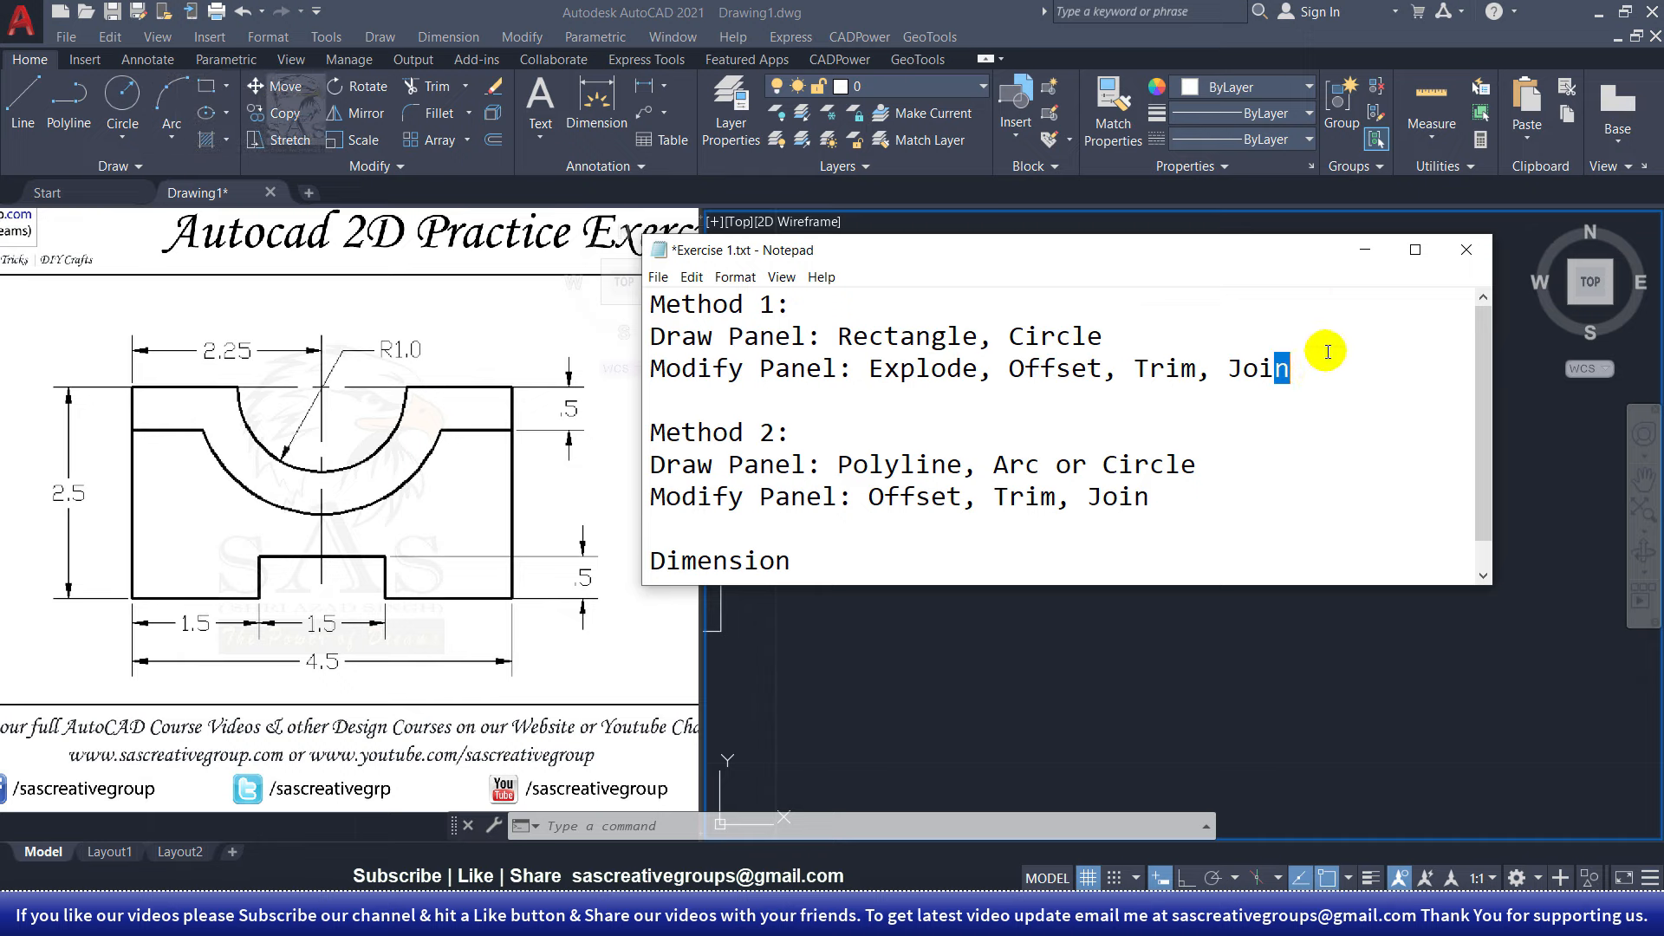
{"action": "left_click", "coordinate": [1365, 249]}
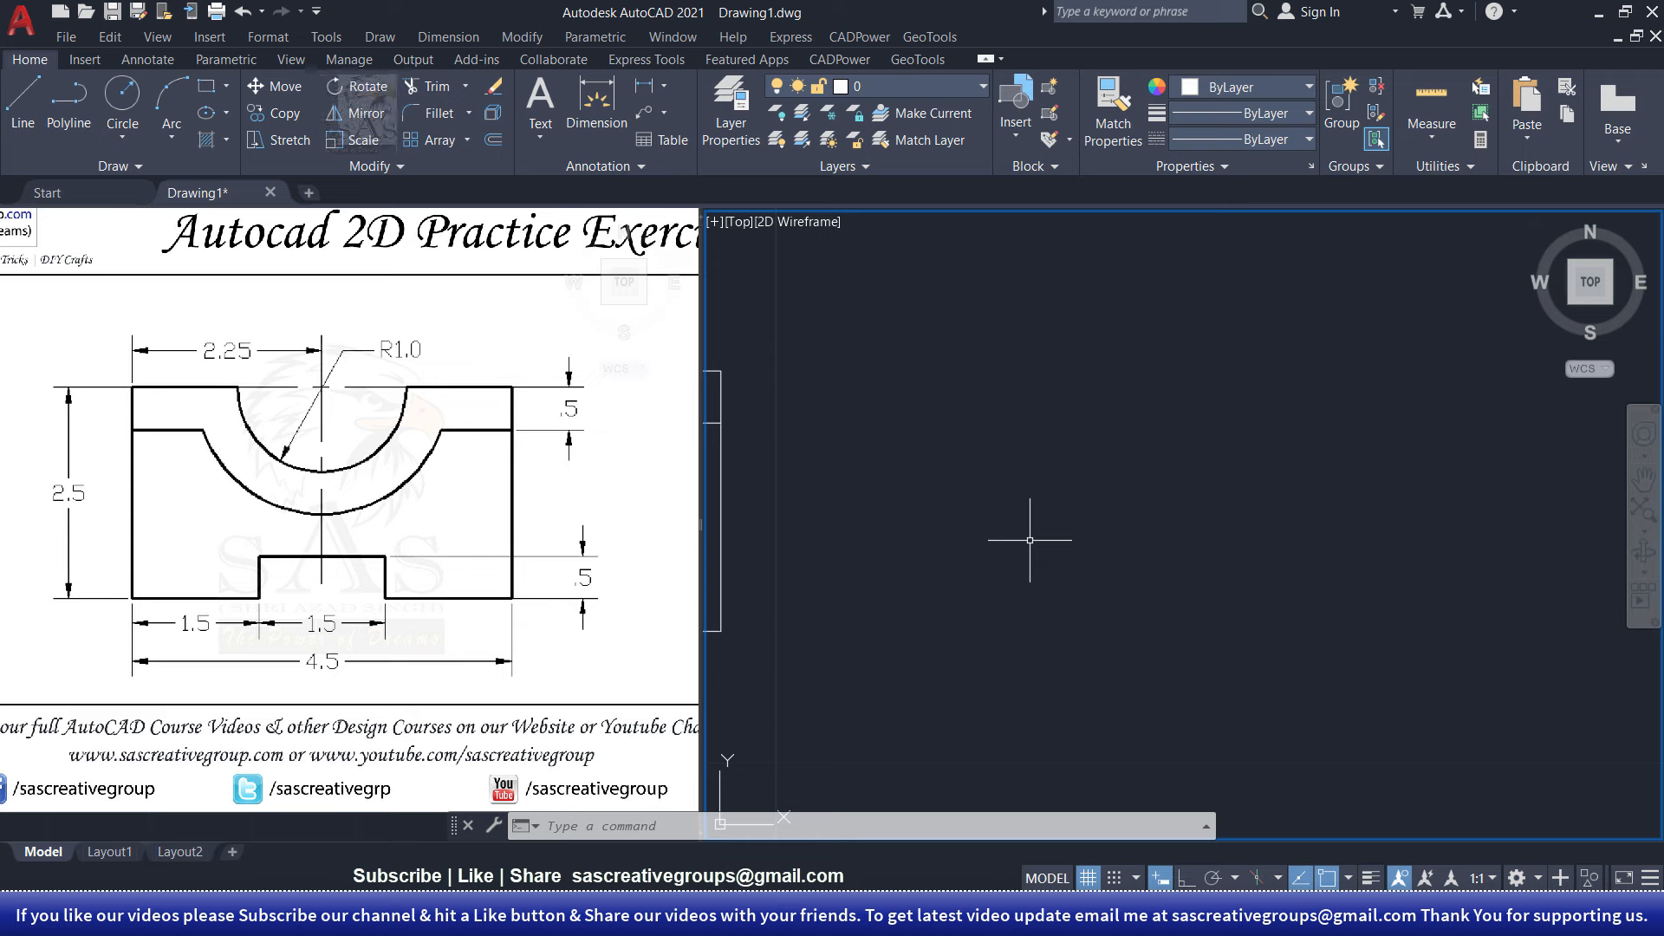
Step: Start a polyline in empty space with orthogonal segments 2.5 down, 1.5 to the right and 0.5 up
{"action": "key", "text": "Escape"}
{"action": "key", "text": "Escape"}
{"action": "key", "text": "Escape"}
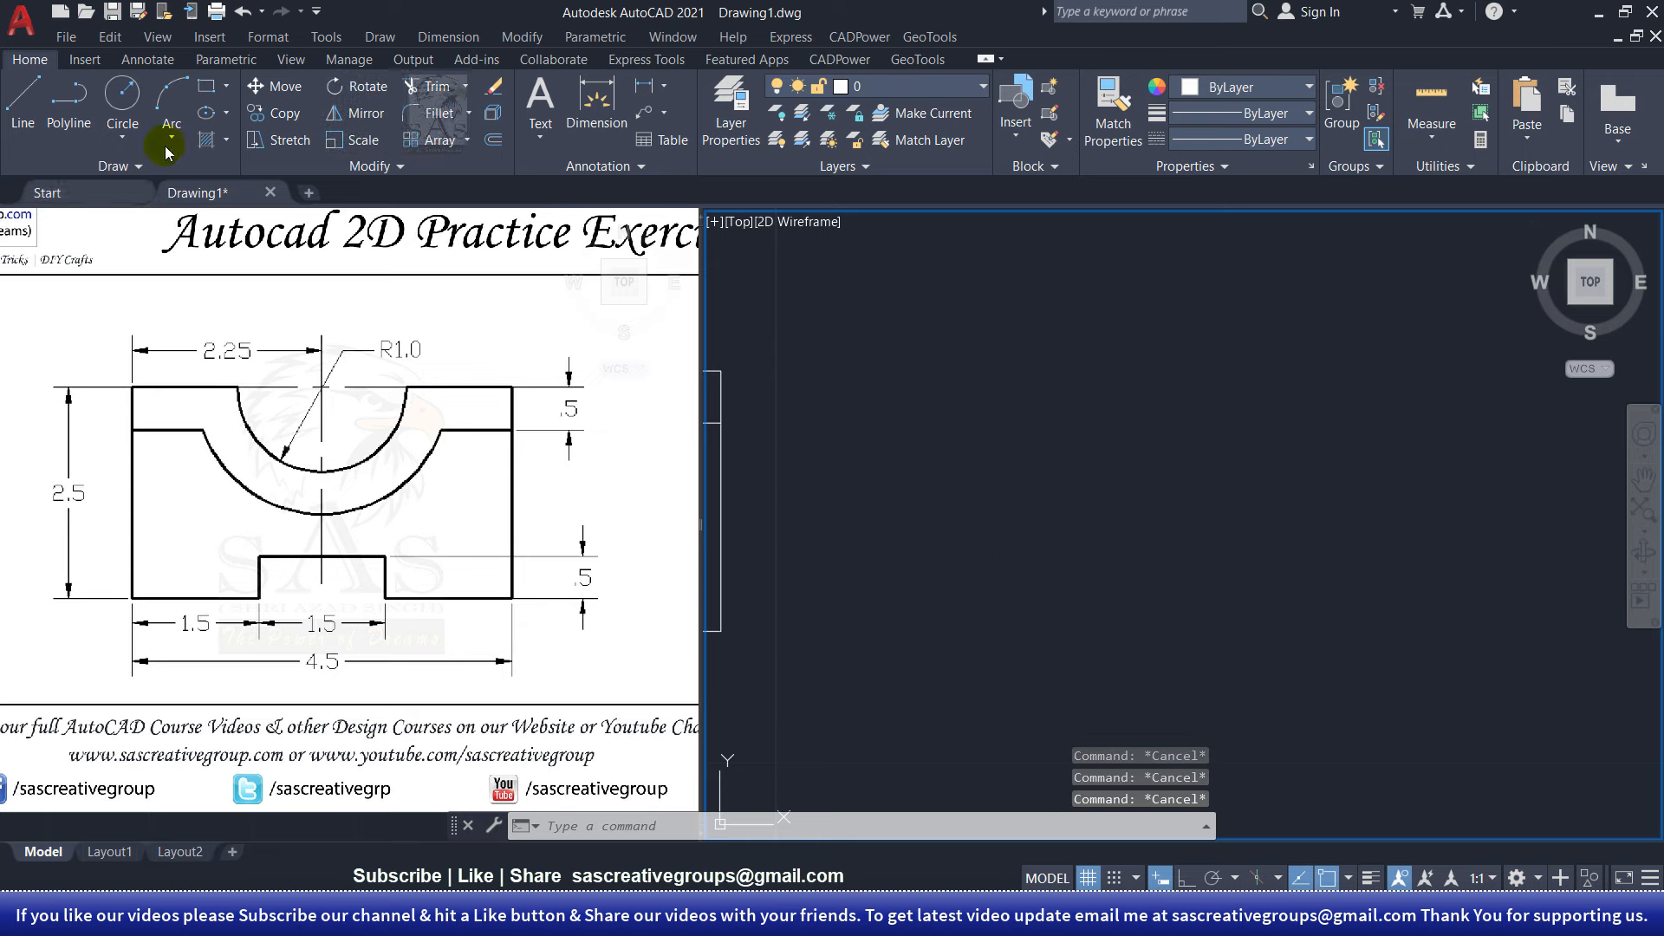
{"action": "left_click", "coordinate": [69, 102]}
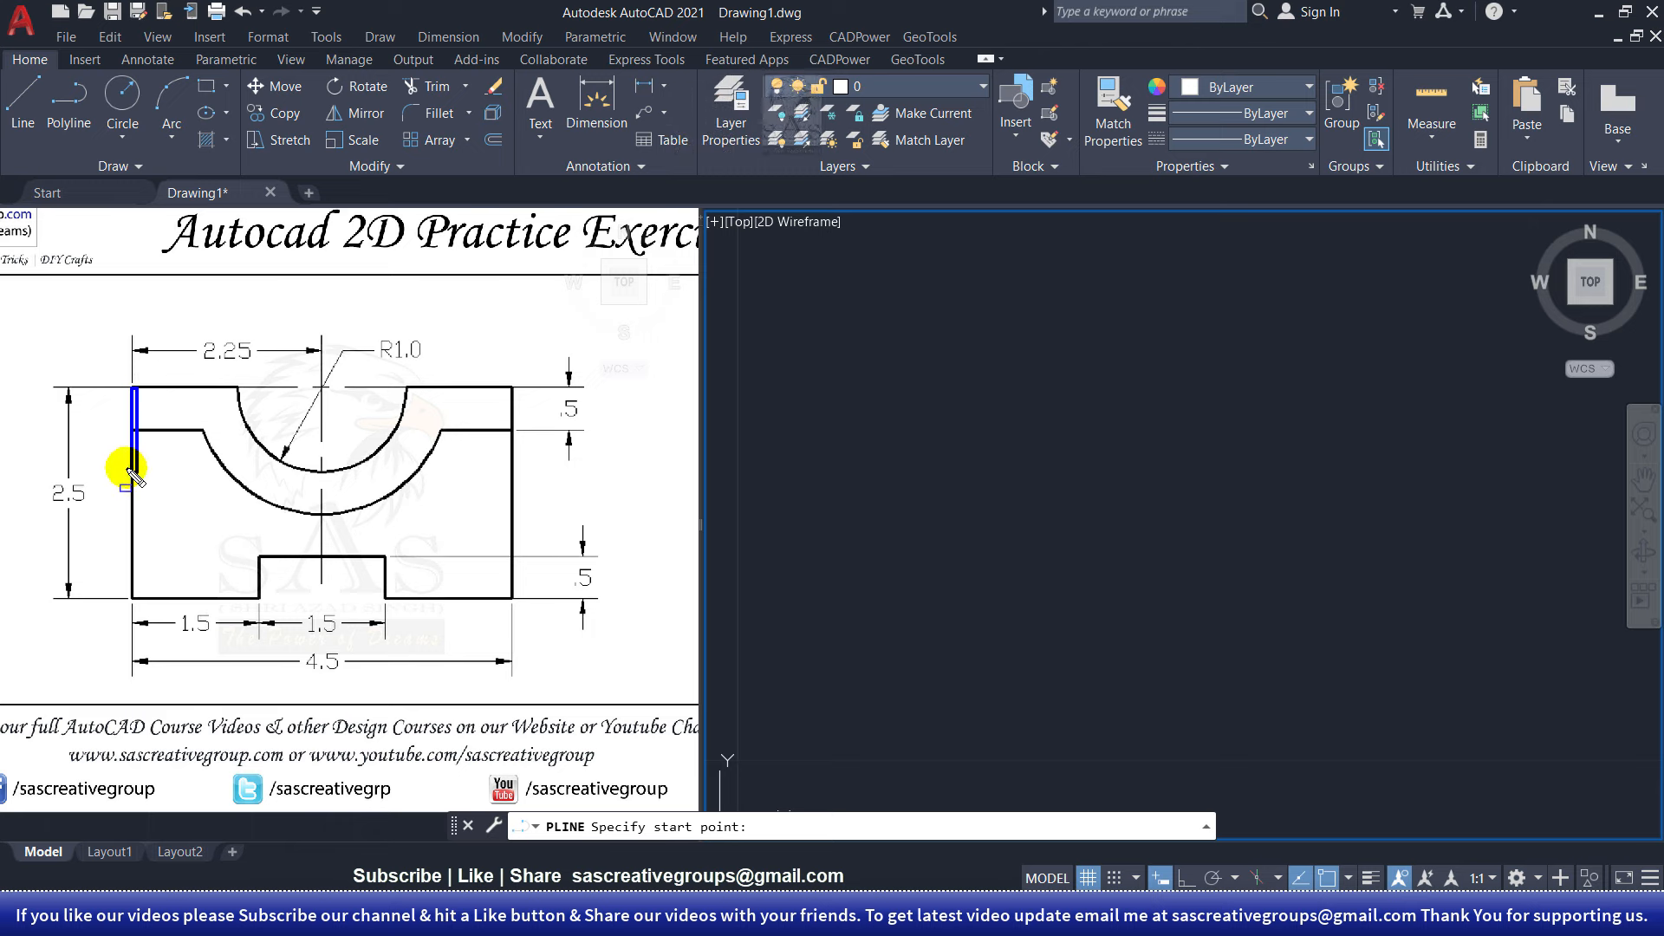
{"action": "left_click", "coordinate": [958, 400]}
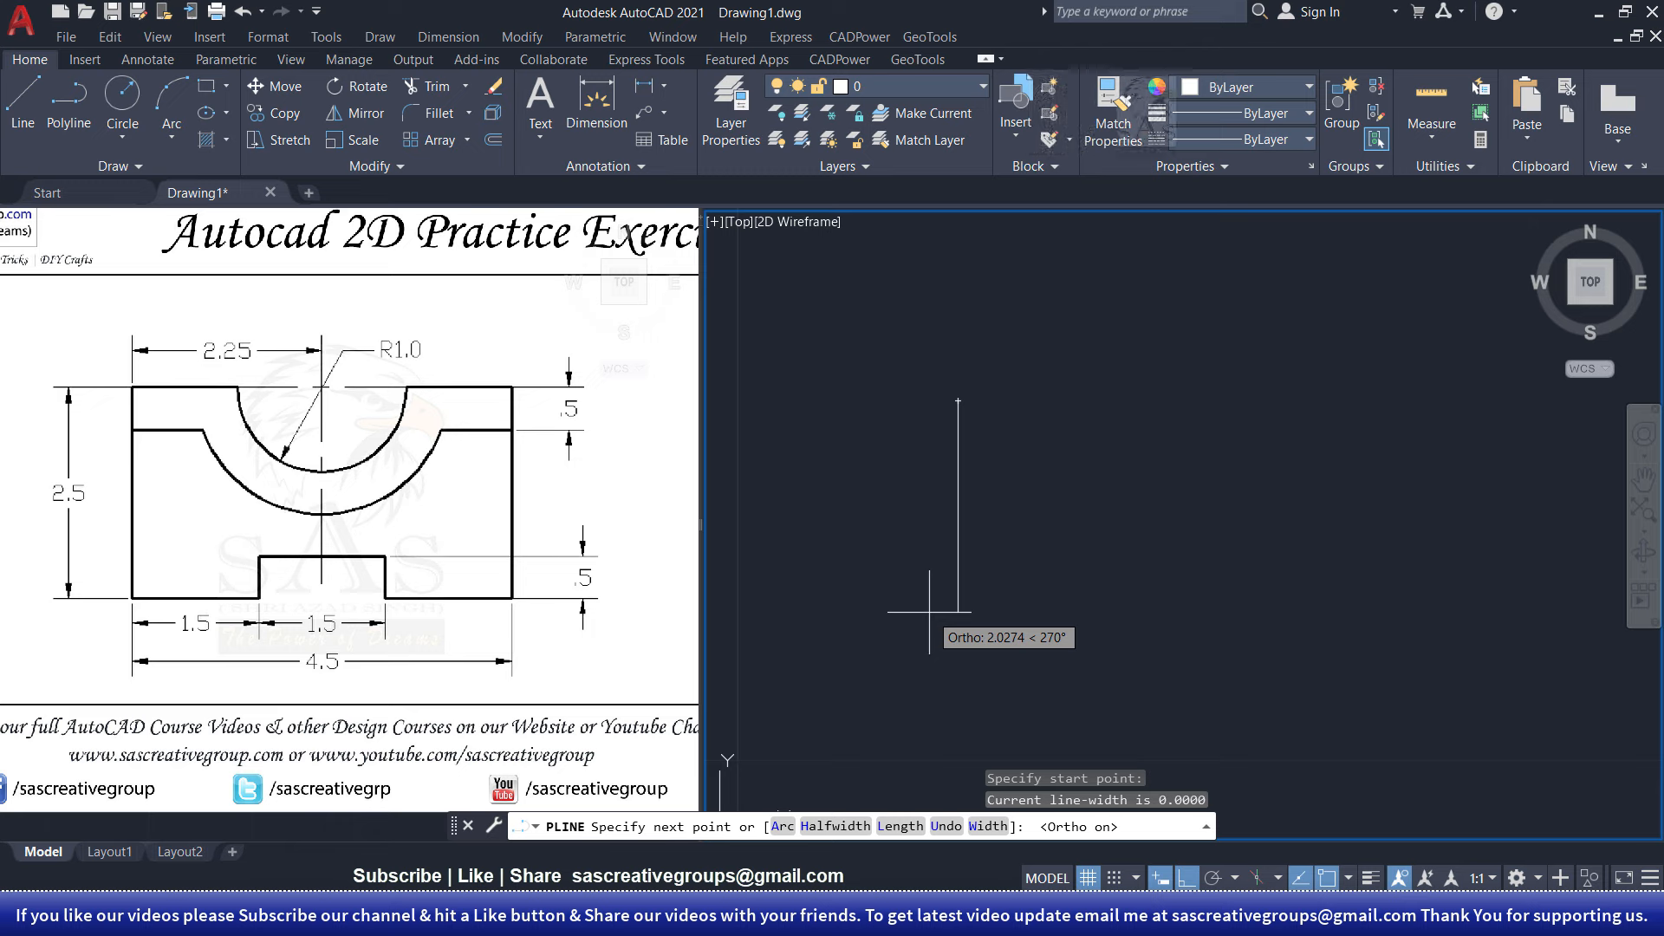
{"action": "type", "text": "2.5"}
{"action": "key", "text": "Return"}
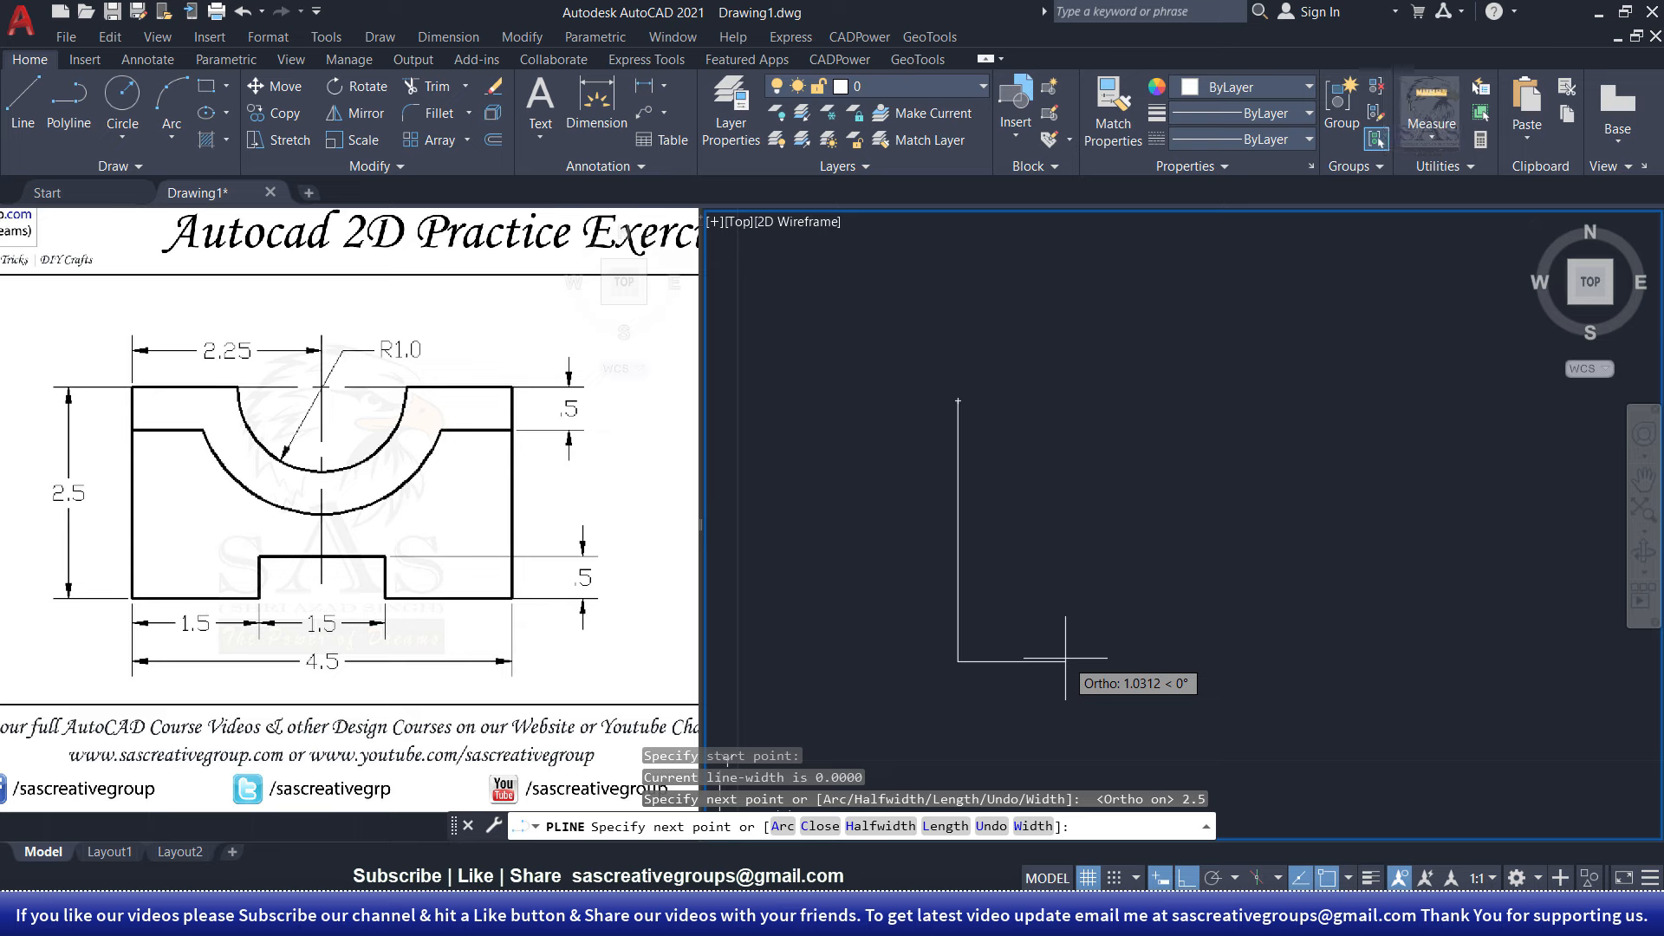
{"action": "type", "text": "1.5"}
{"action": "key", "text": "Return"}
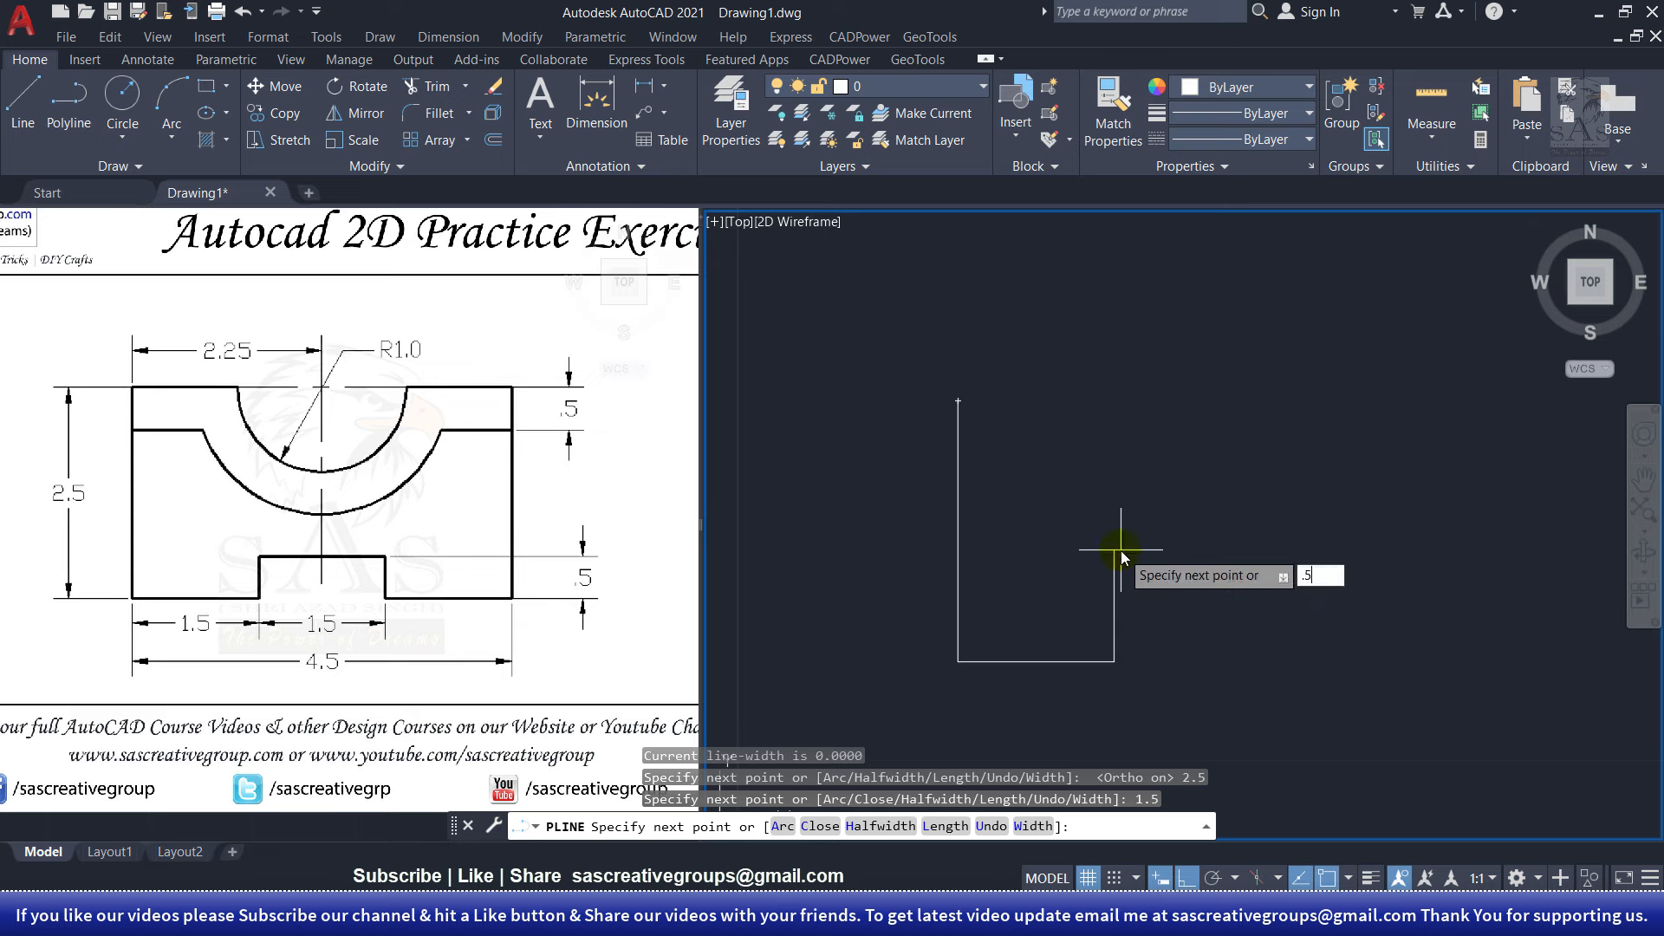
{"action": "key", "text": "Return"}
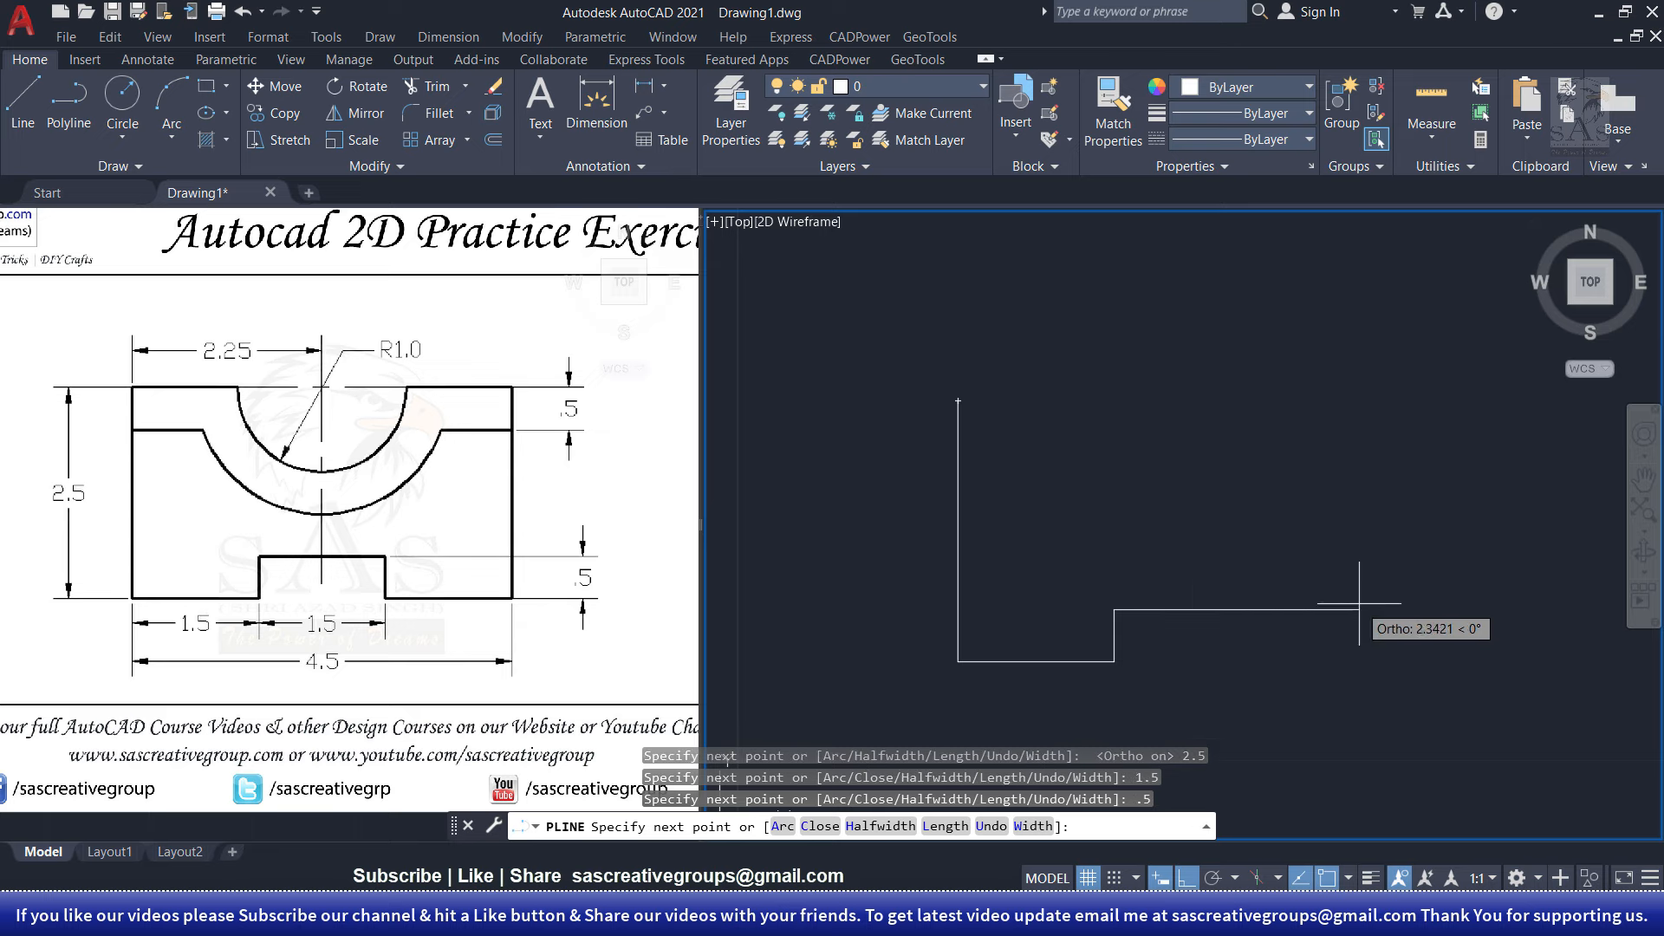
Step: Continue the polyline 1.5 right, 0.5 down, 1.5 right and 2.5 up, close it at its start point, and select the outline
{"action": "middle_click_drag", "start_coordinate": [1257, 609], "coordinate": [1170, 595]}
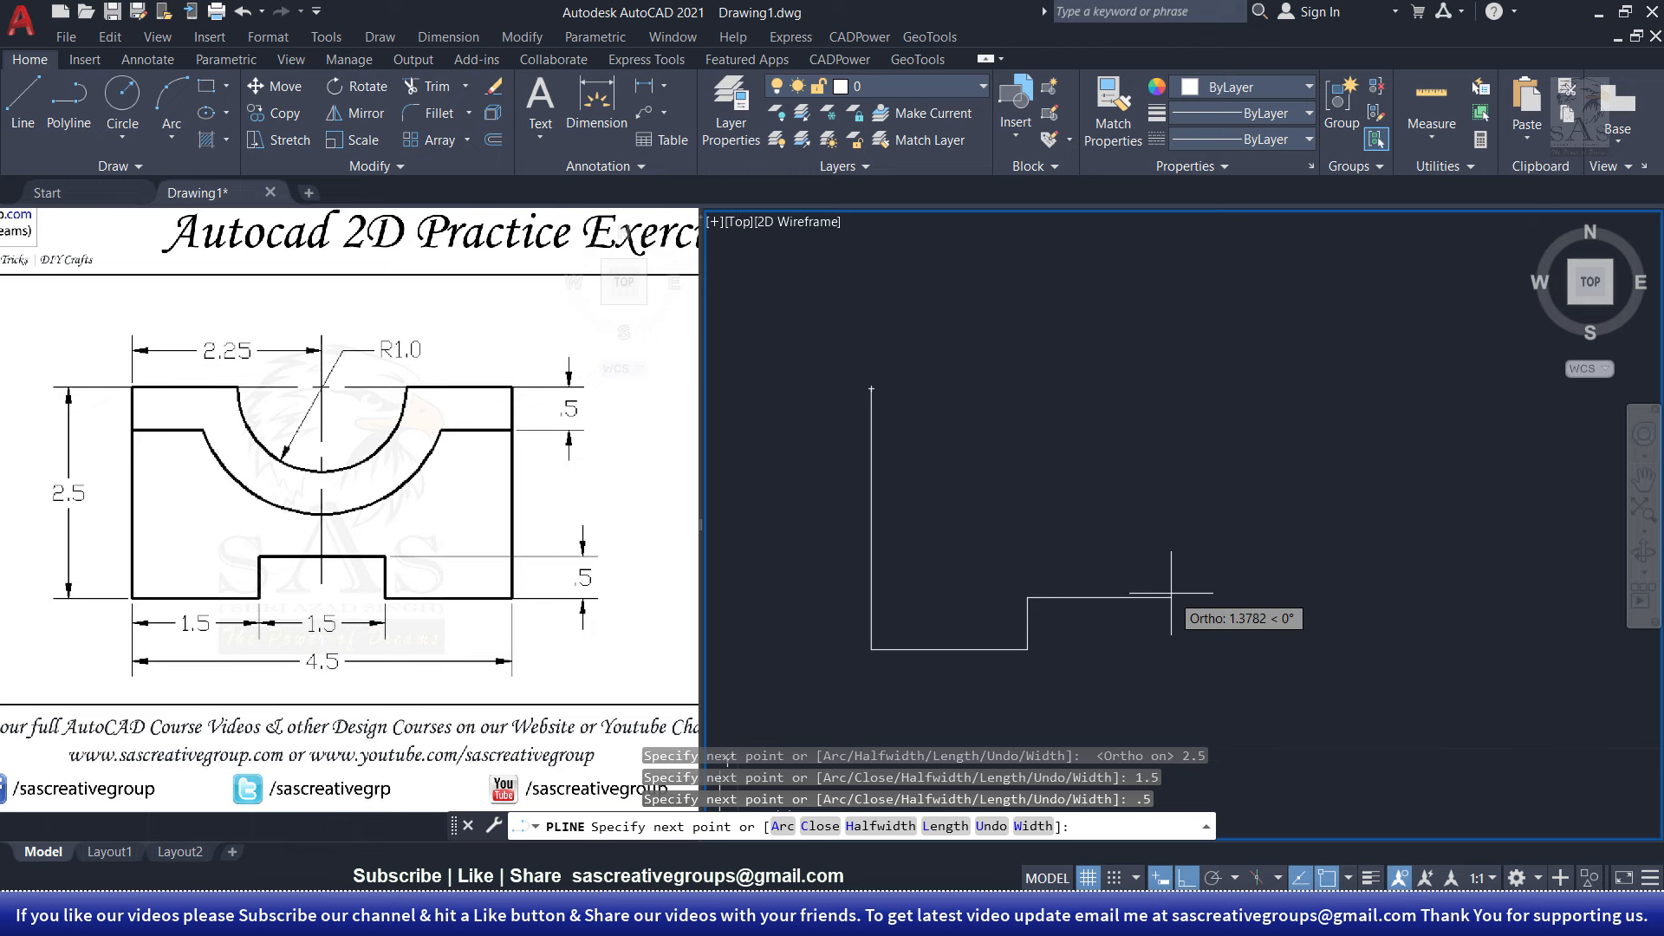
{"action": "type", "text": "1.5"}
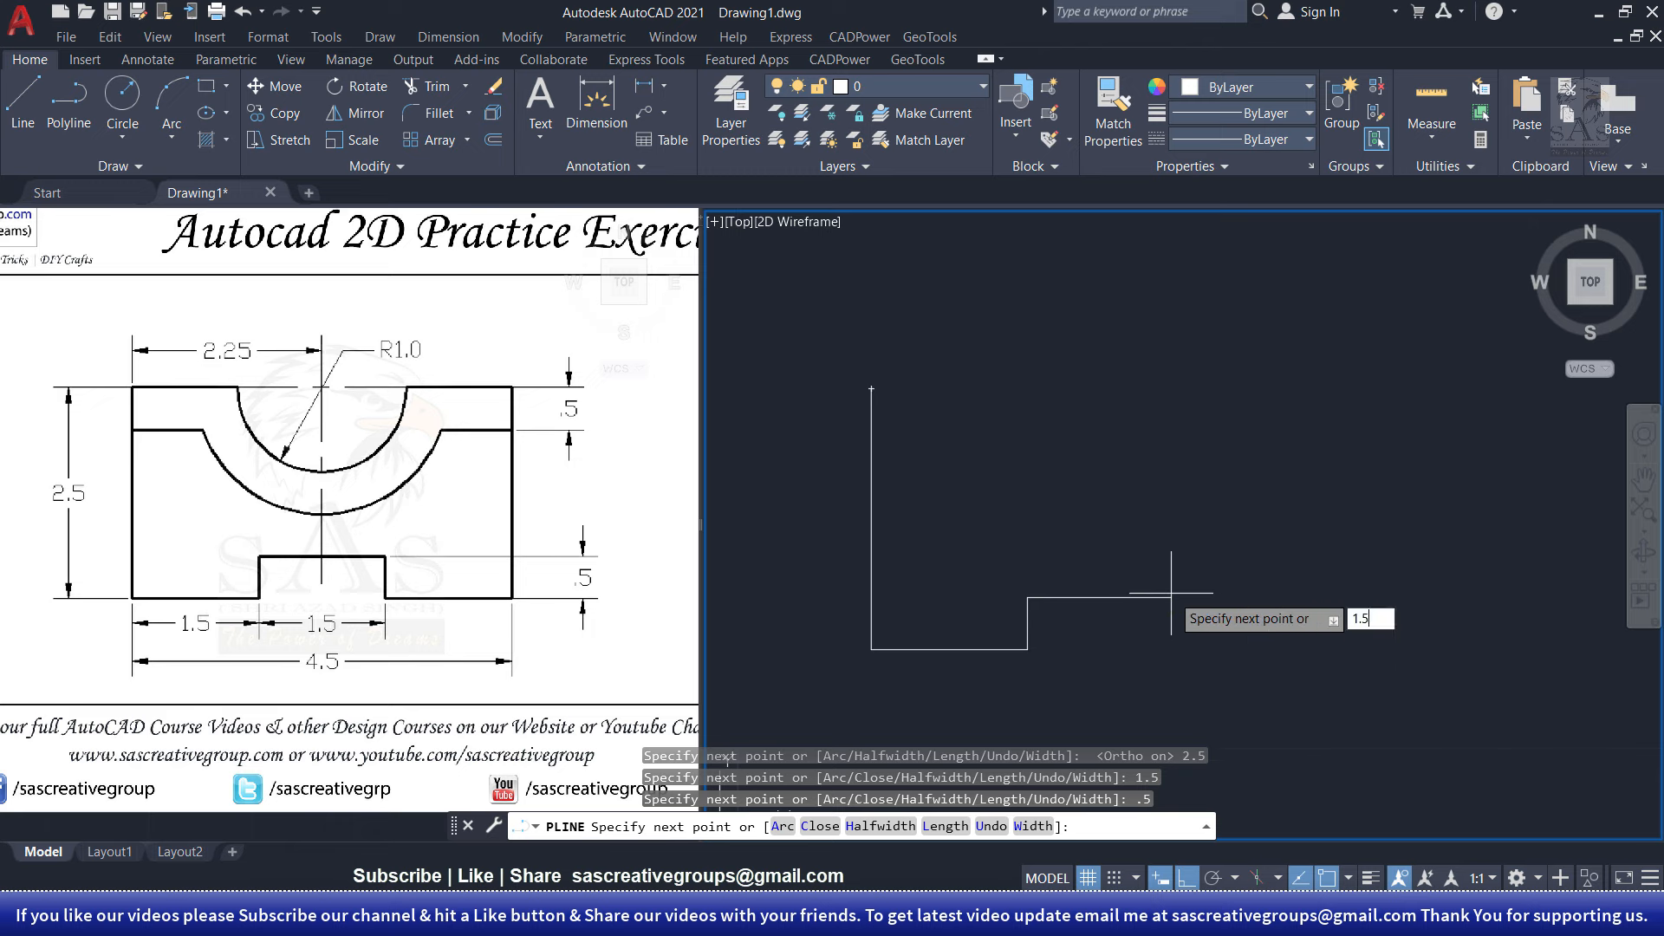
{"action": "key", "text": "Return"}
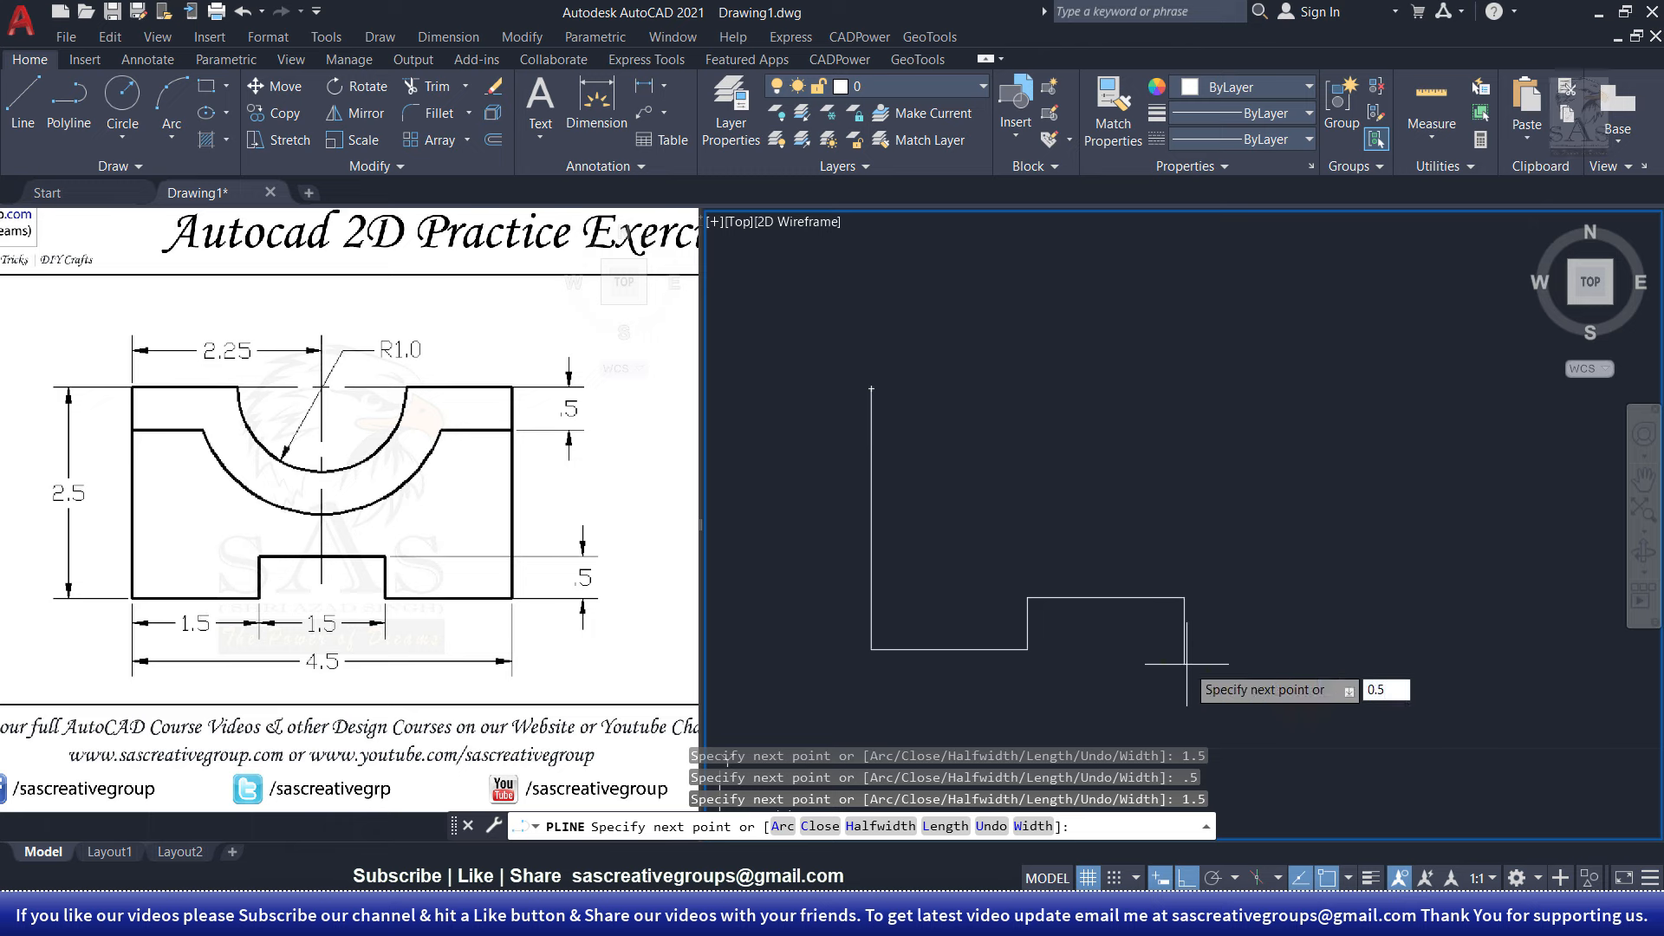
{"action": "key", "text": "Return"}
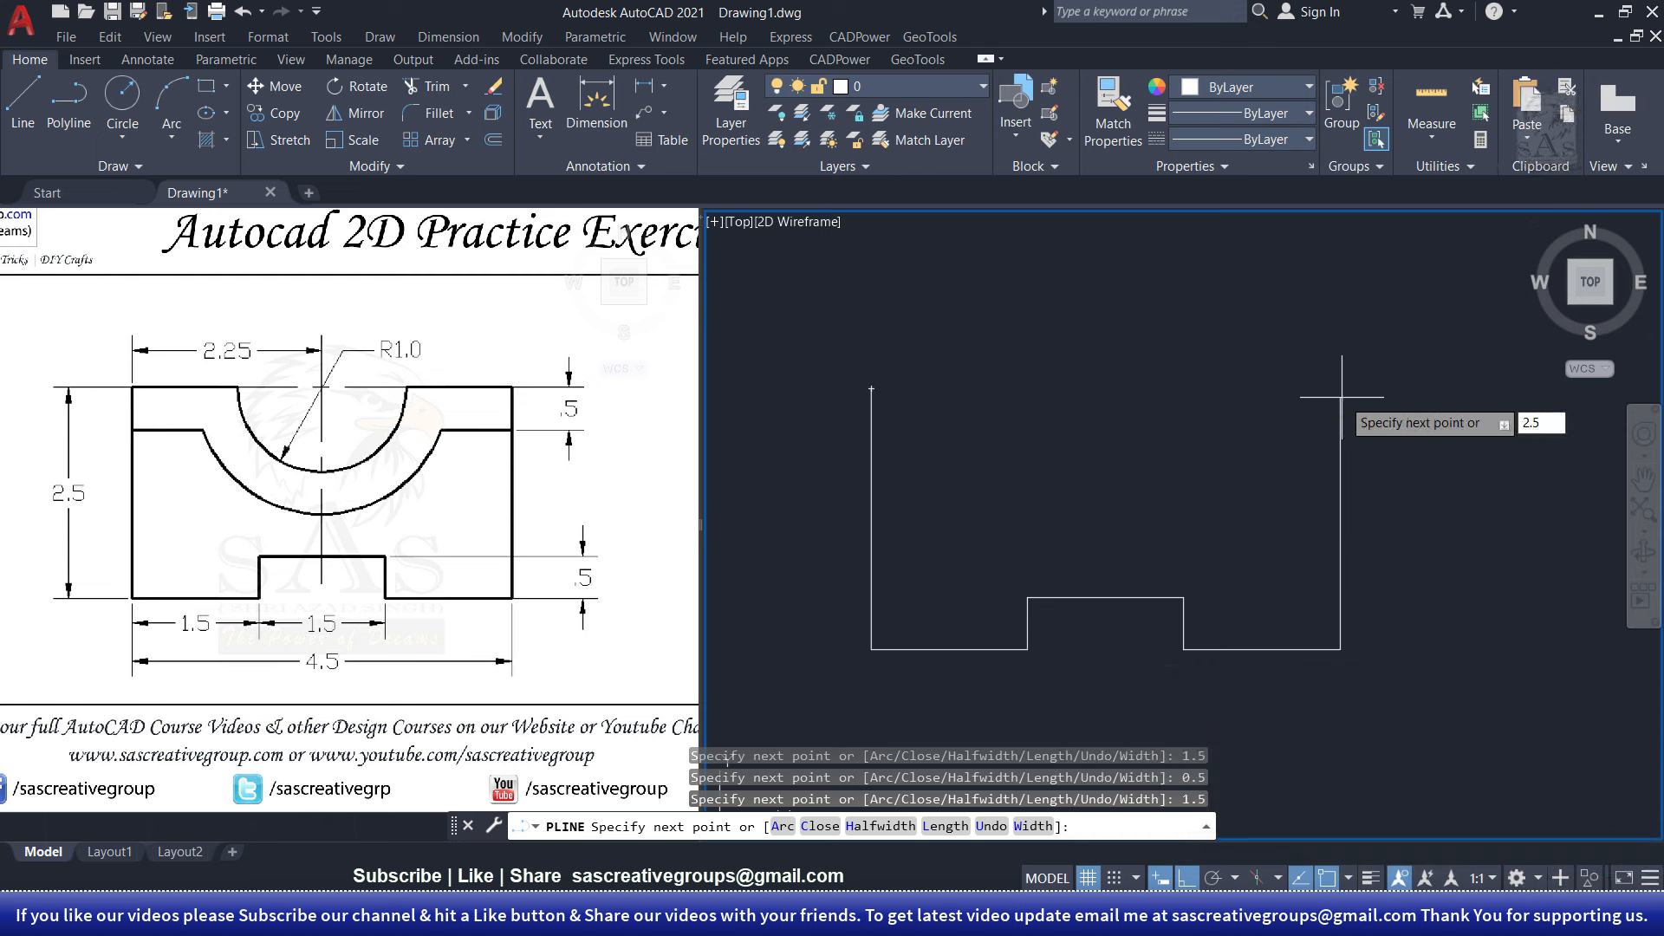
{"action": "key", "text": "Return"}
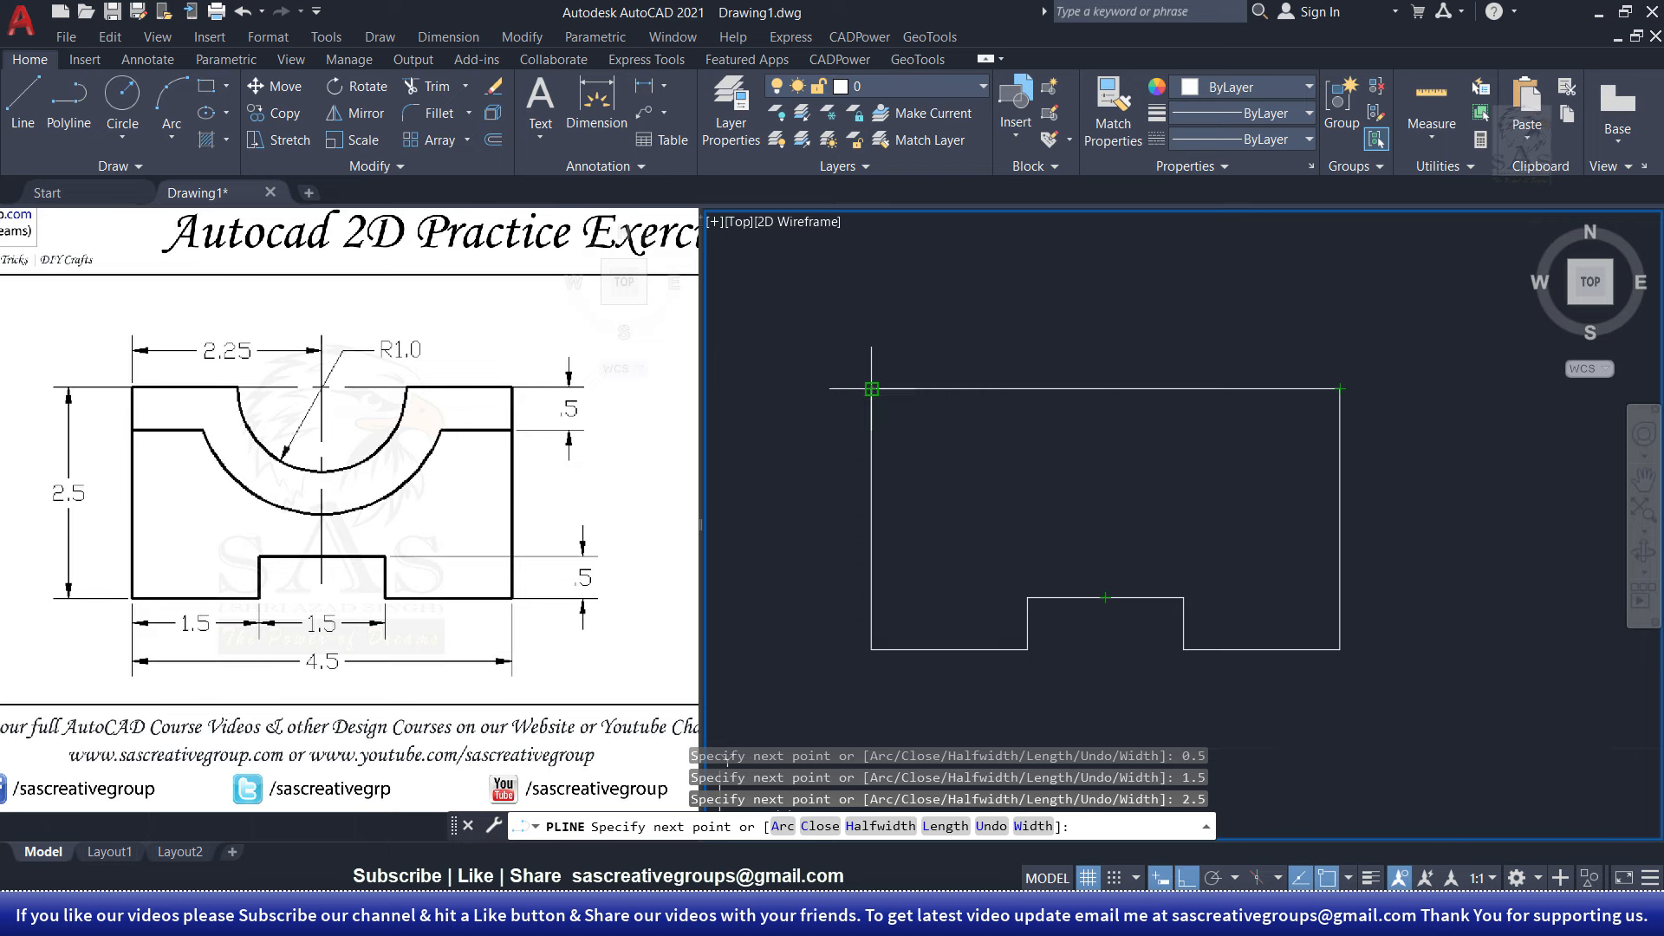
{"action": "left_click", "coordinate": [872, 389]}
{"action": "right_click", "coordinate": [903, 309]}
{"action": "left_click", "coordinate": [946, 328]}
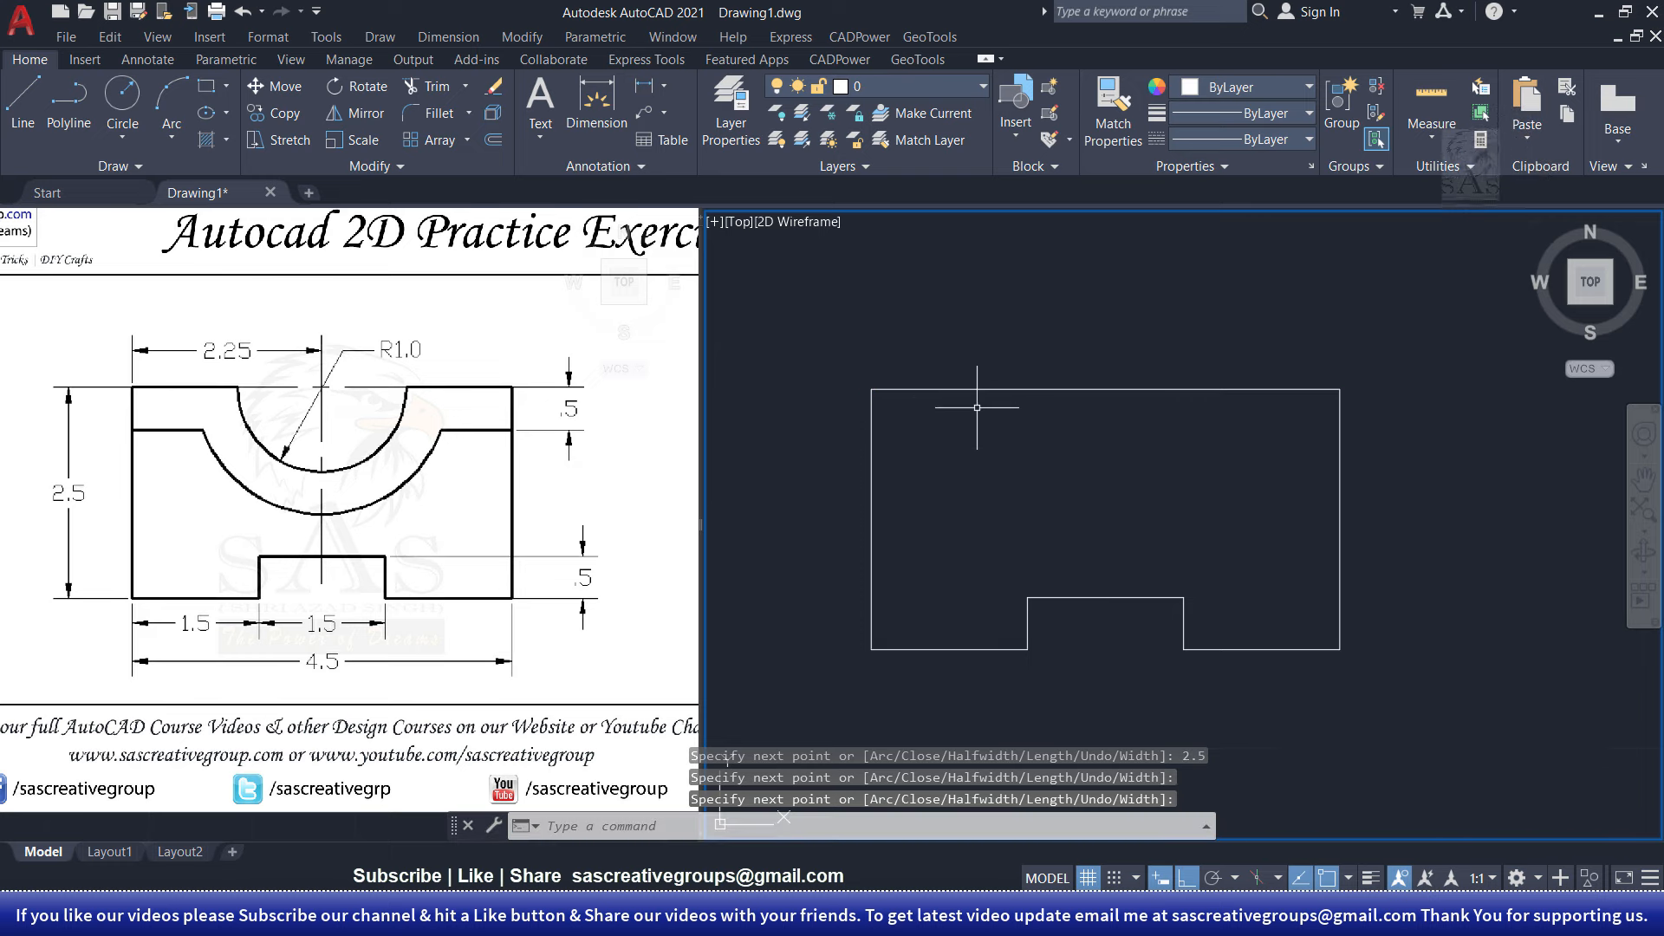
{"action": "left_click", "coordinate": [1022, 352]}
{"action": "left_click", "coordinate": [1023, 444]}
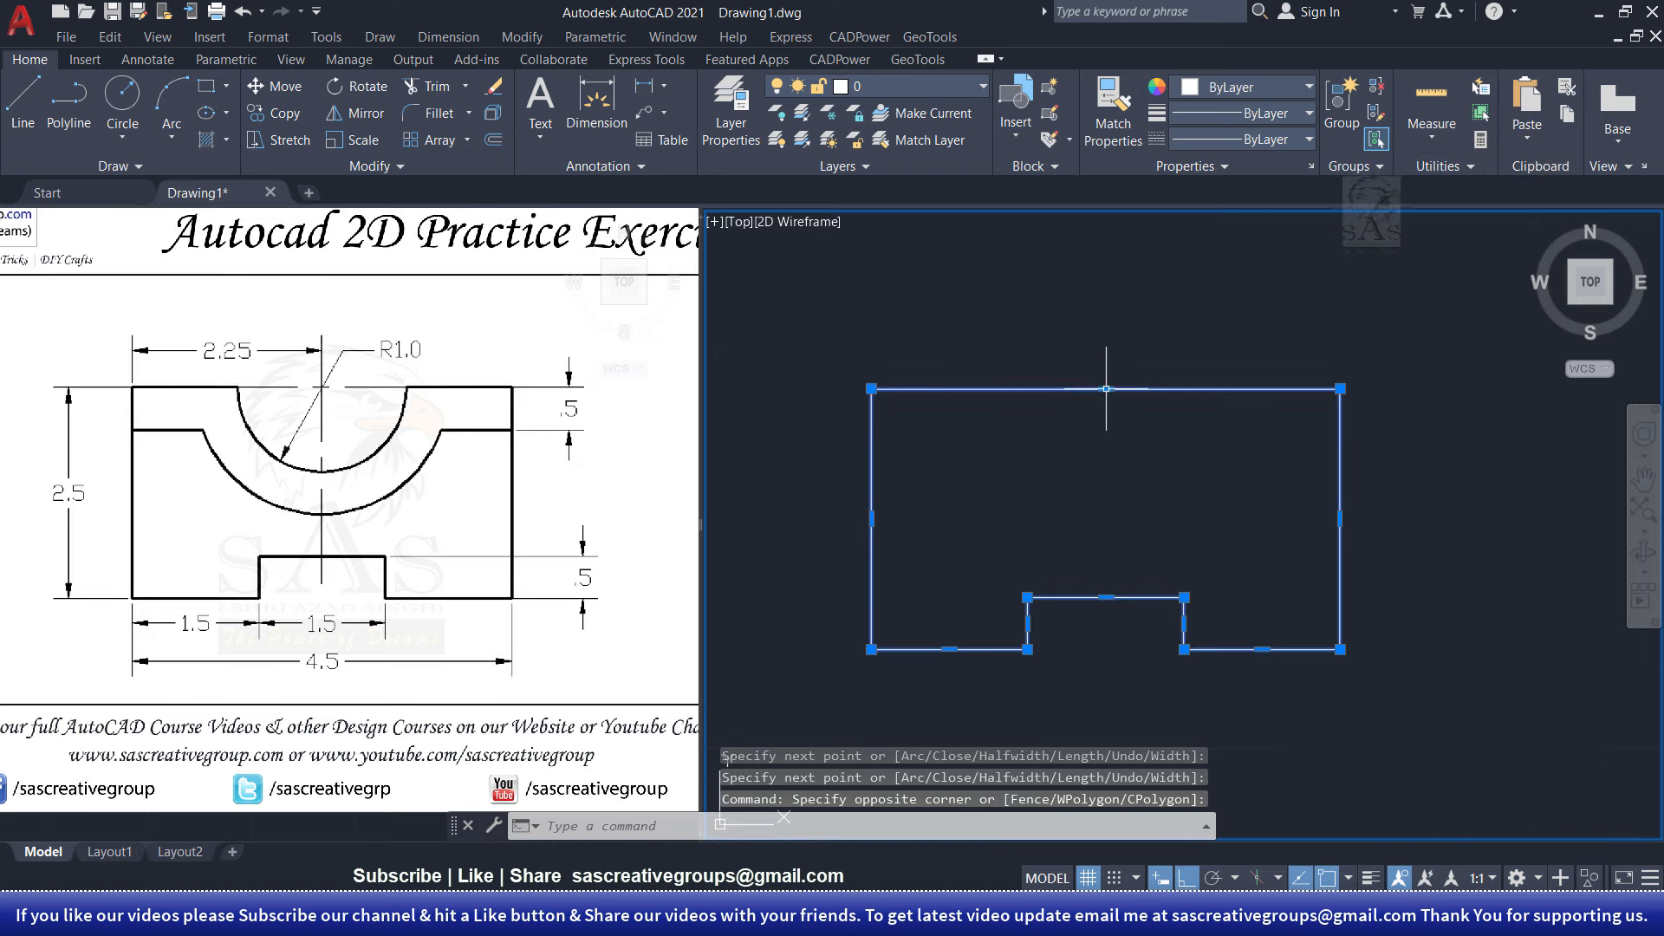
Step: Draw a center-start-end arc centred on the top edge's midpoint, starting 1 to its left and ending 2 to the right, curving downward
{"action": "key", "text": "Escape"}
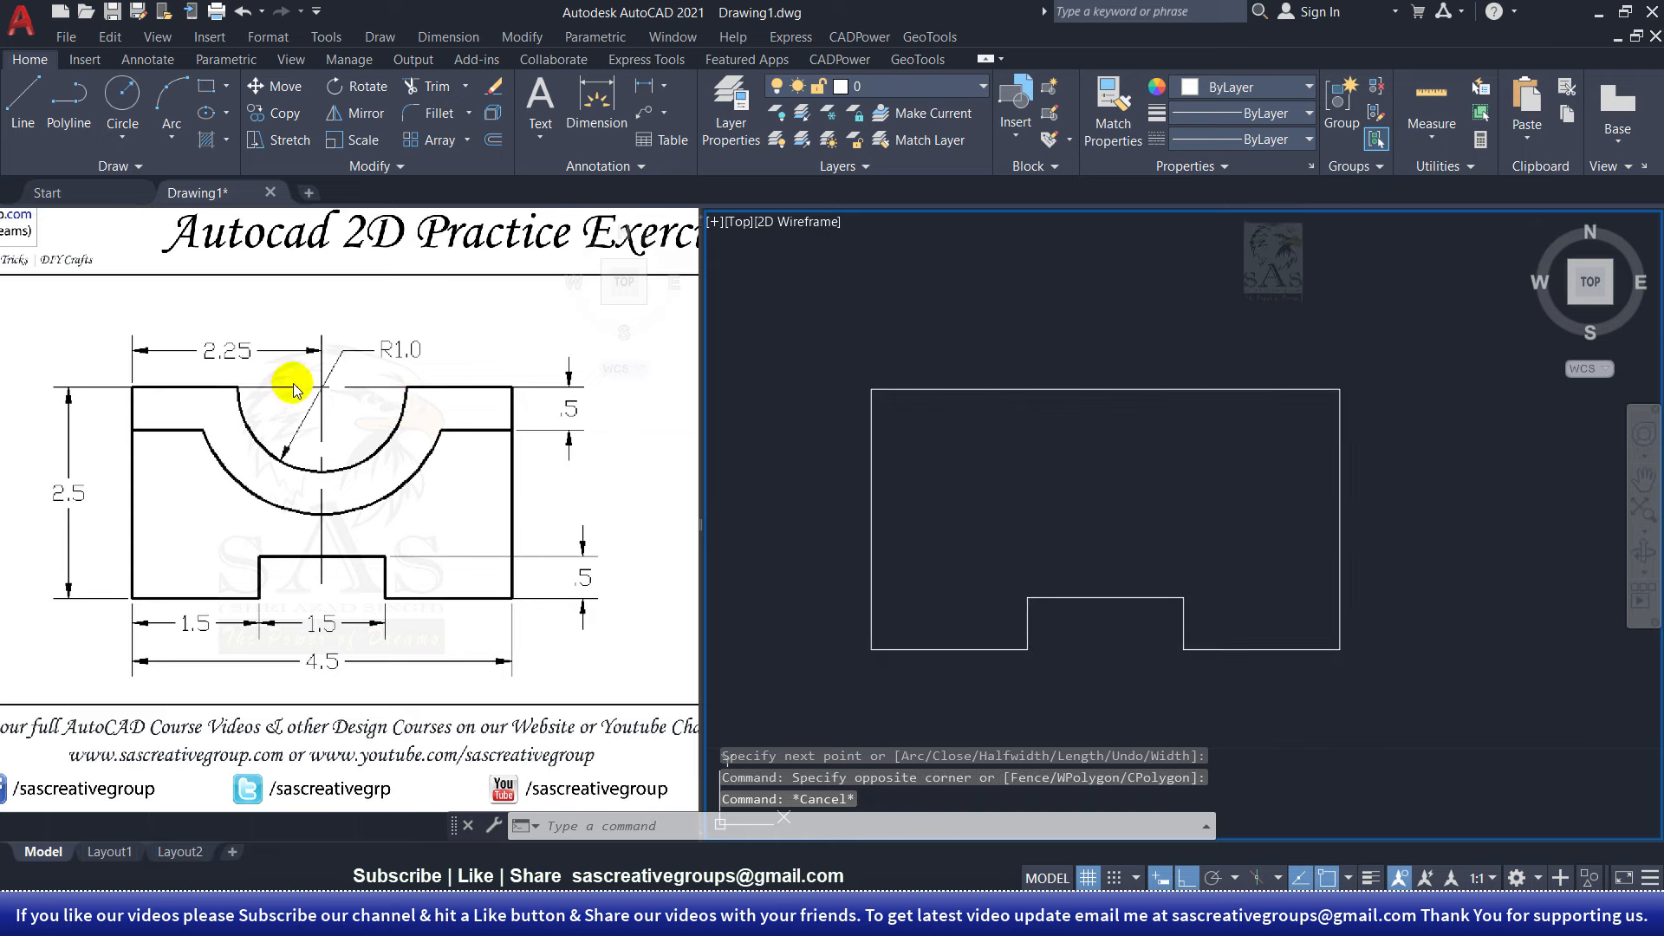
{"action": "left_click", "coordinate": [172, 137]}
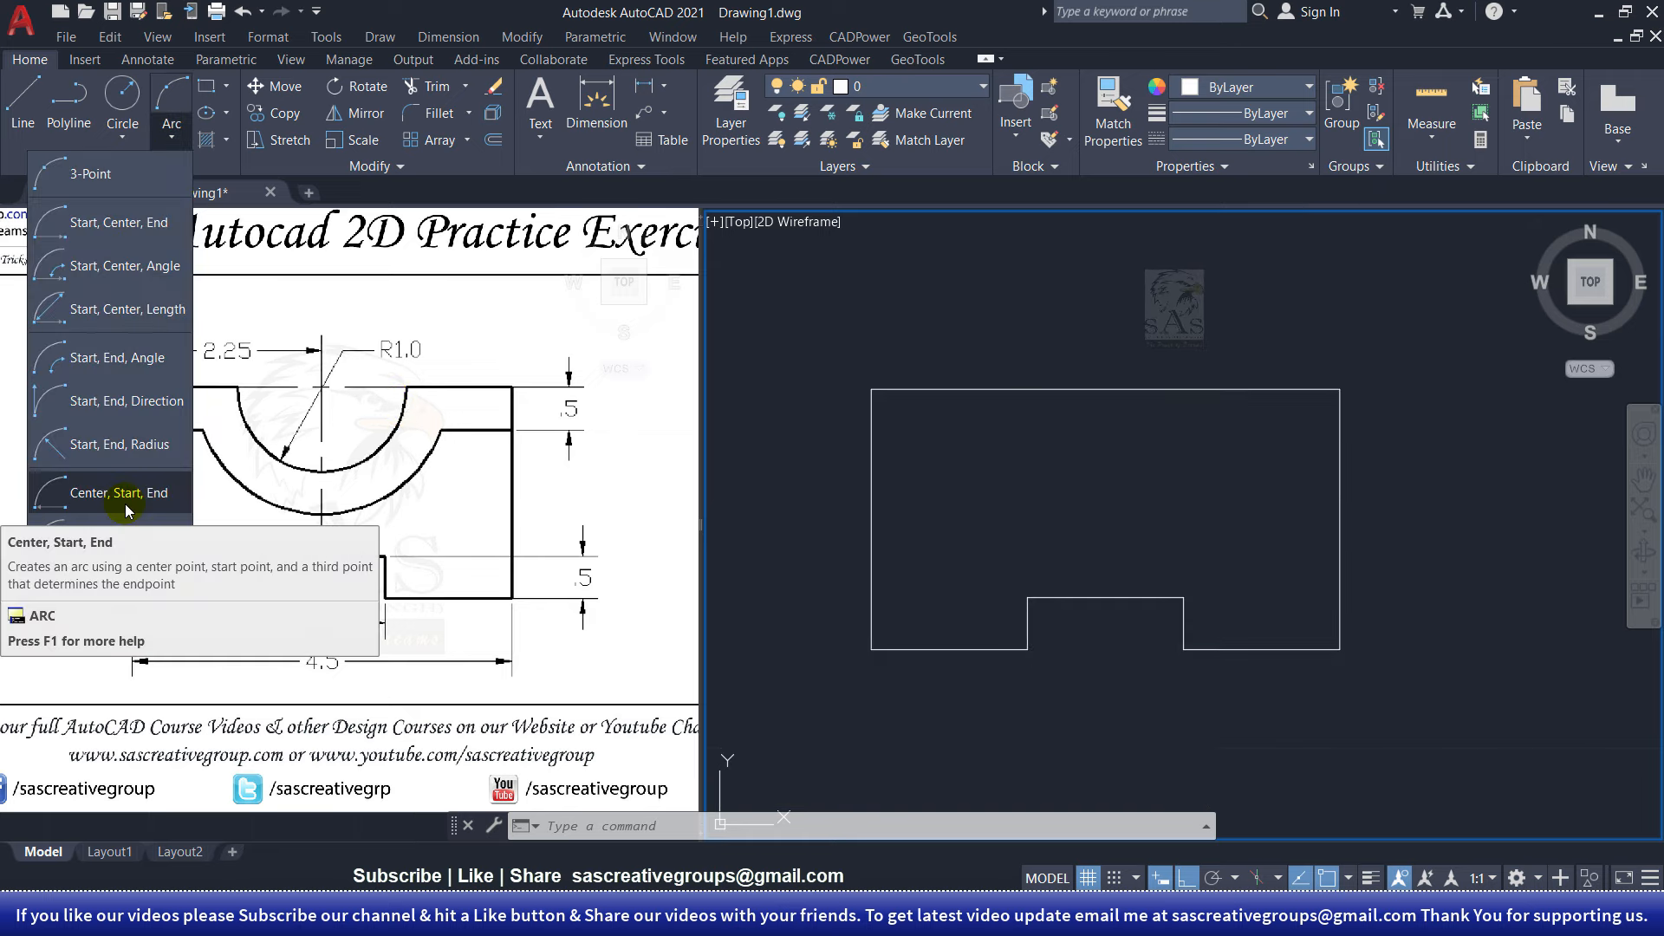
{"action": "left_click", "coordinate": [125, 494]}
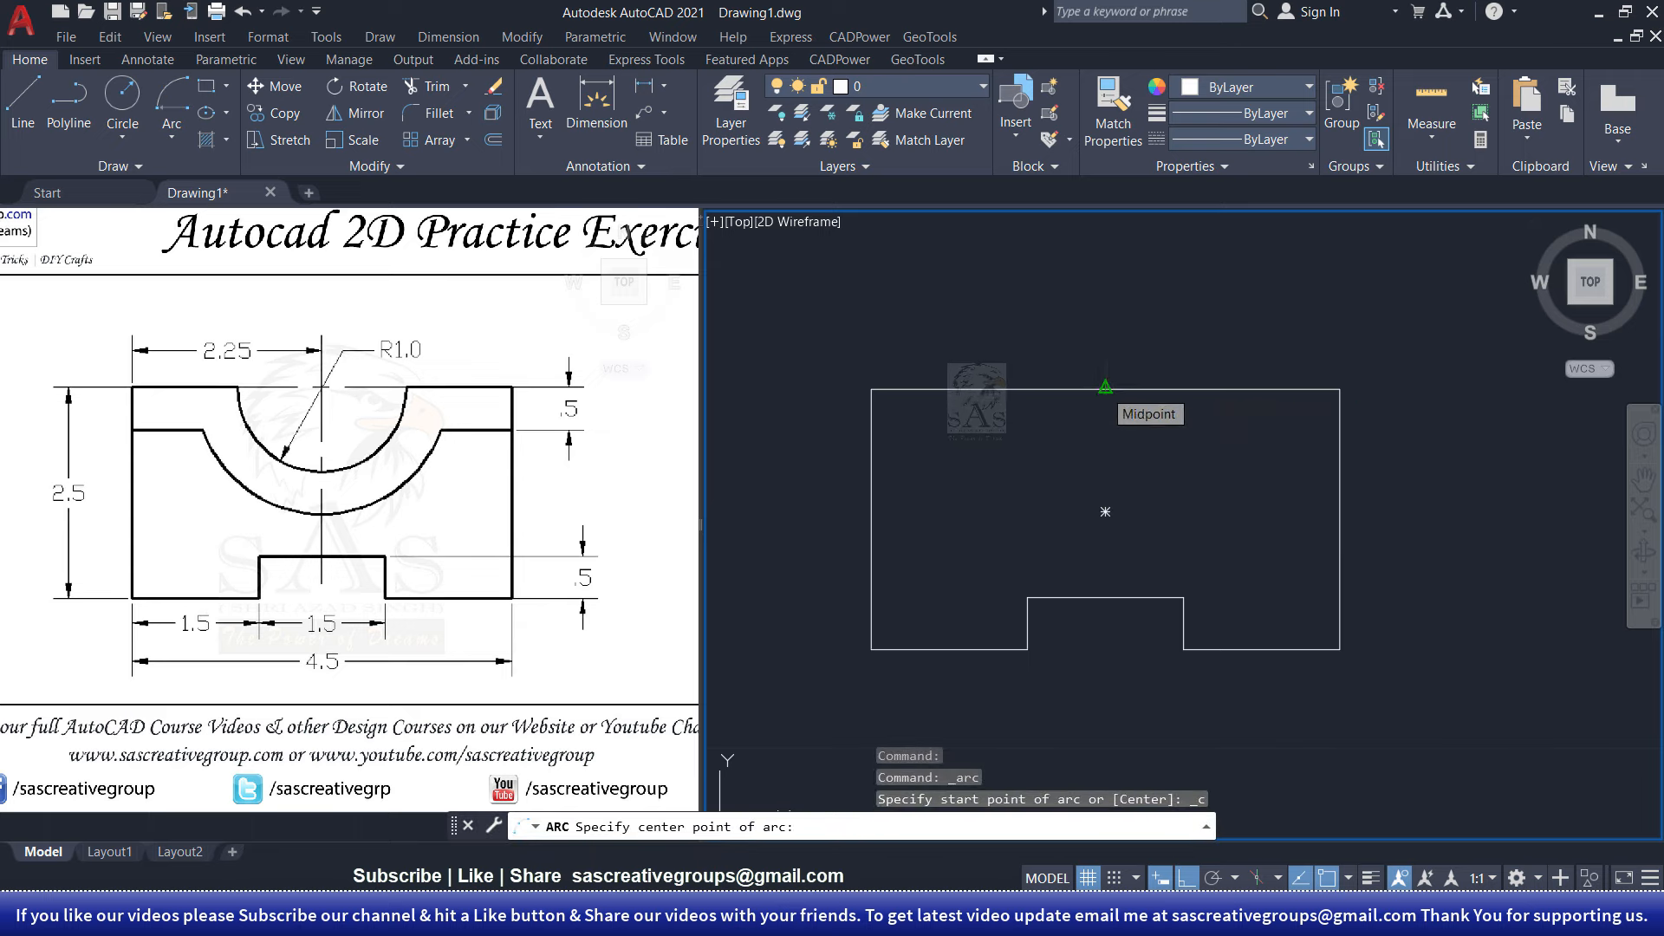
{"action": "left_click", "coordinate": [1105, 388]}
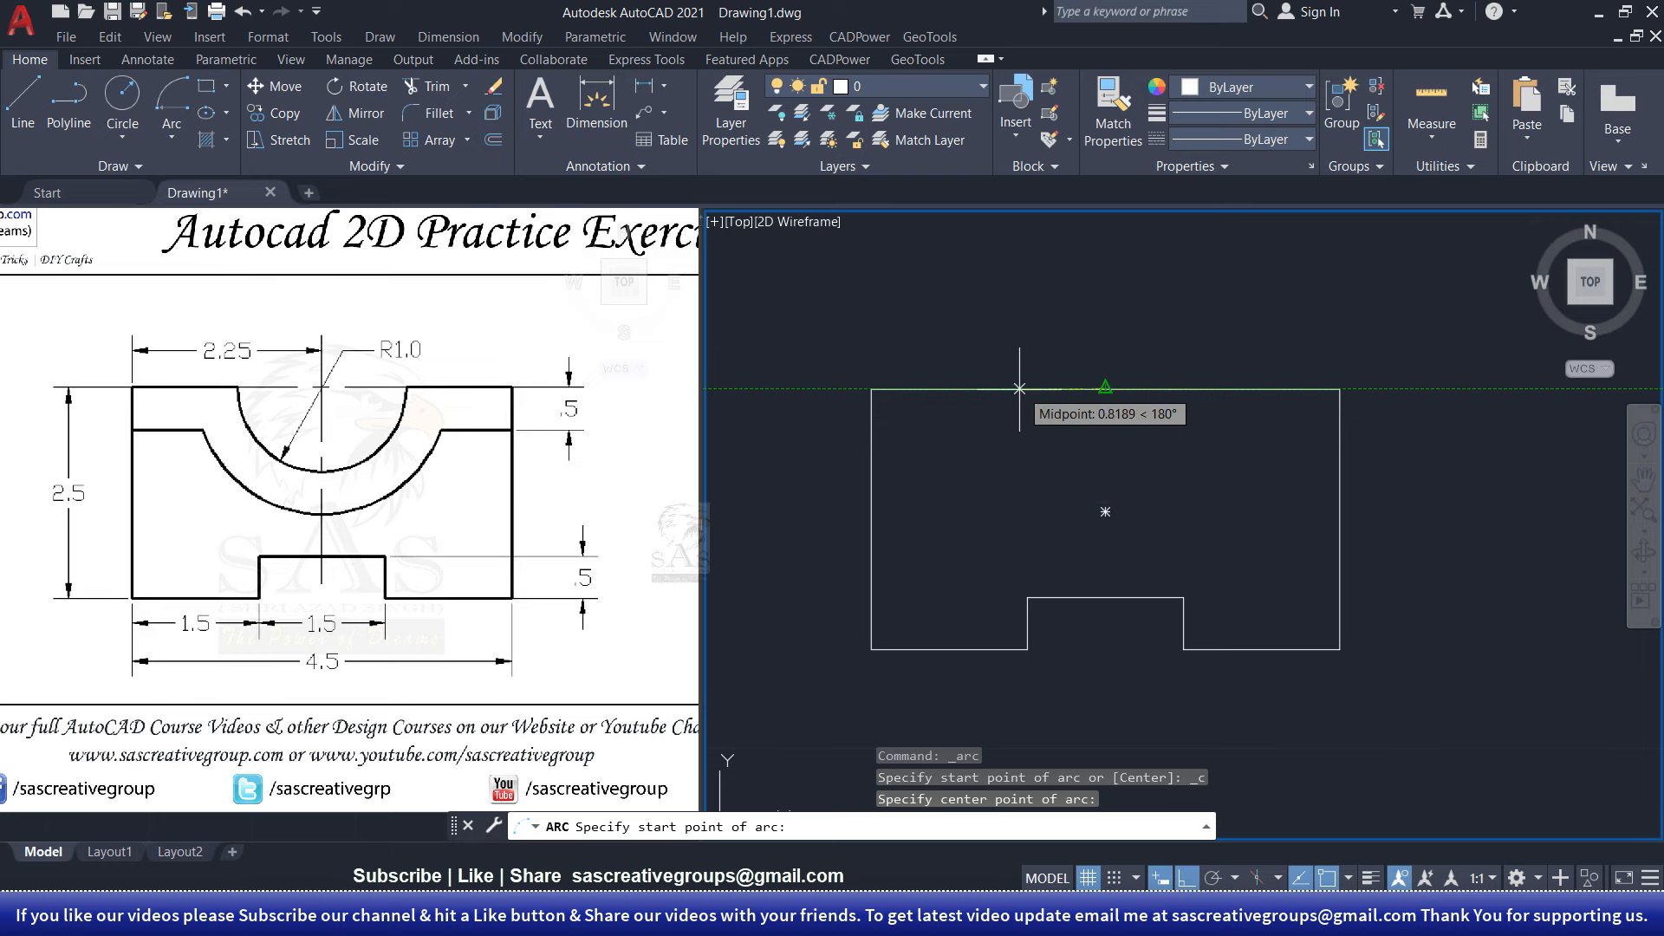
{"action": "type", "text": "1"}
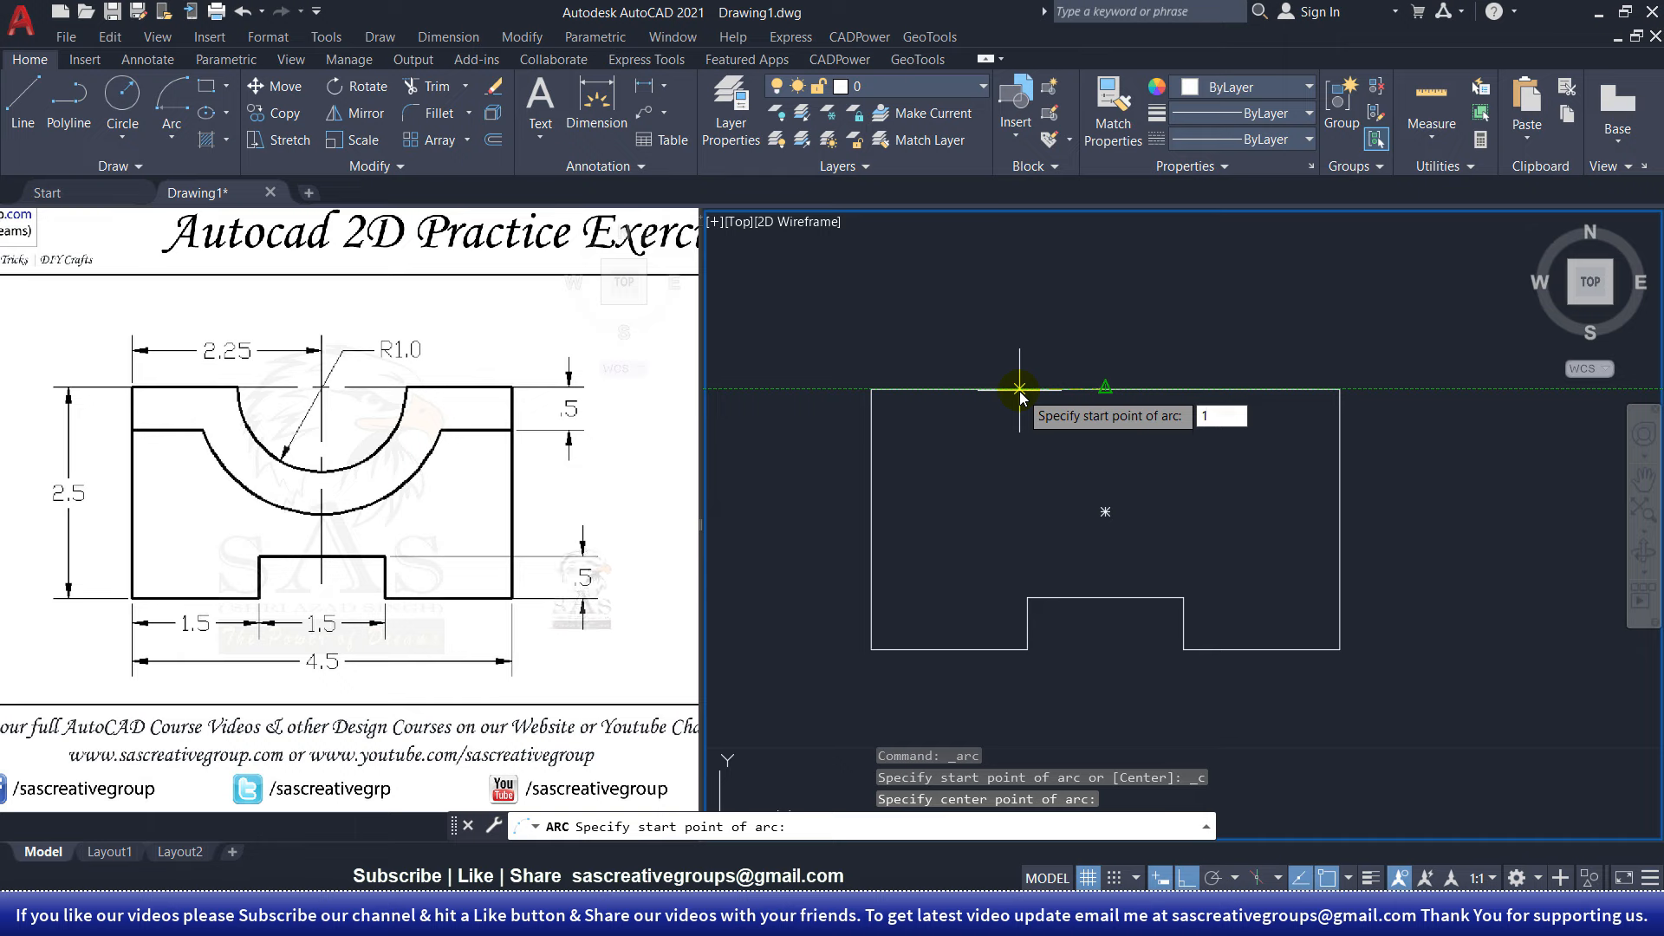
{"action": "key", "text": "Return"}
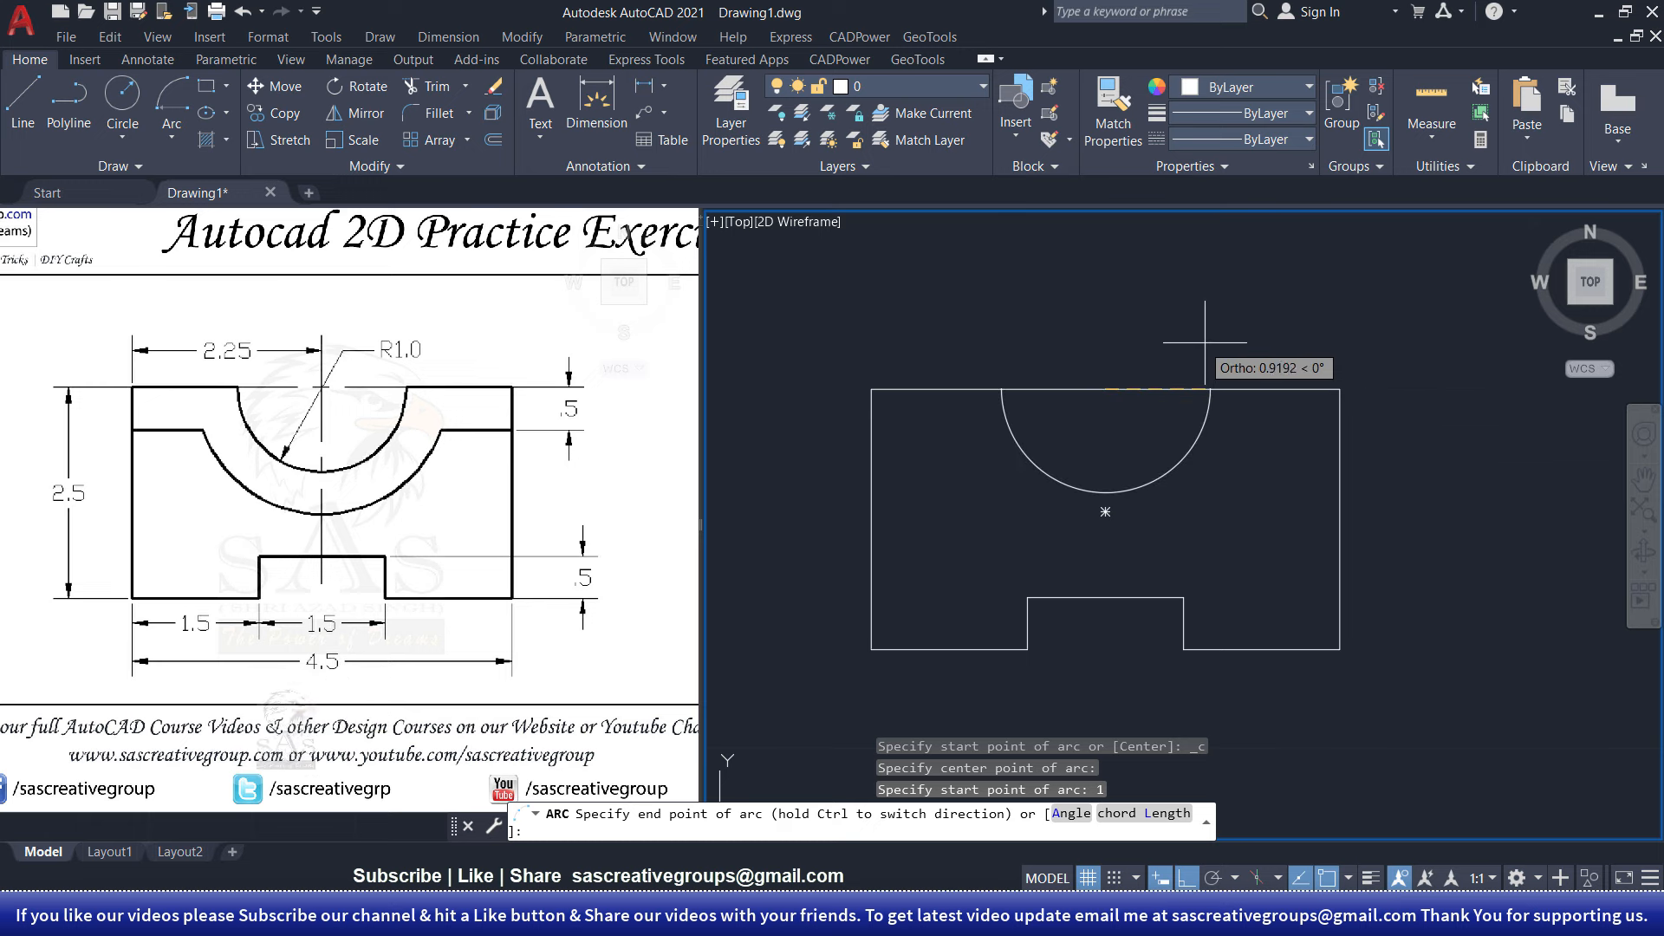
{"action": "type", "text": "2"}
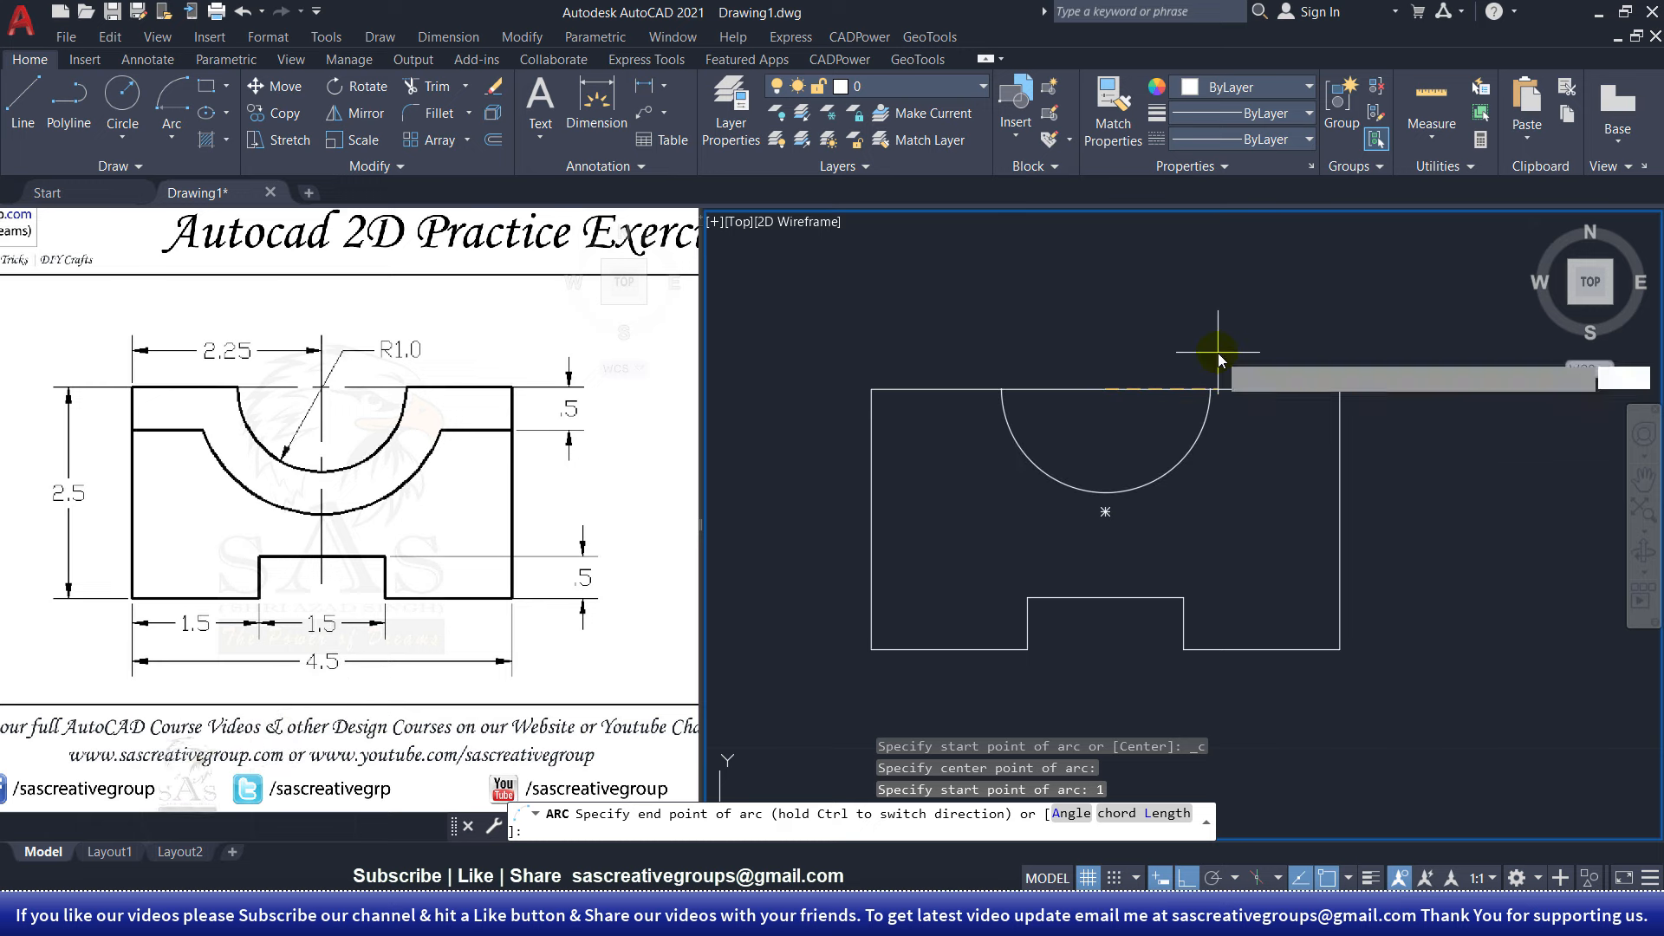
{"action": "key", "text": "Return"}
{"action": "left_click", "coordinate": [1202, 462]}
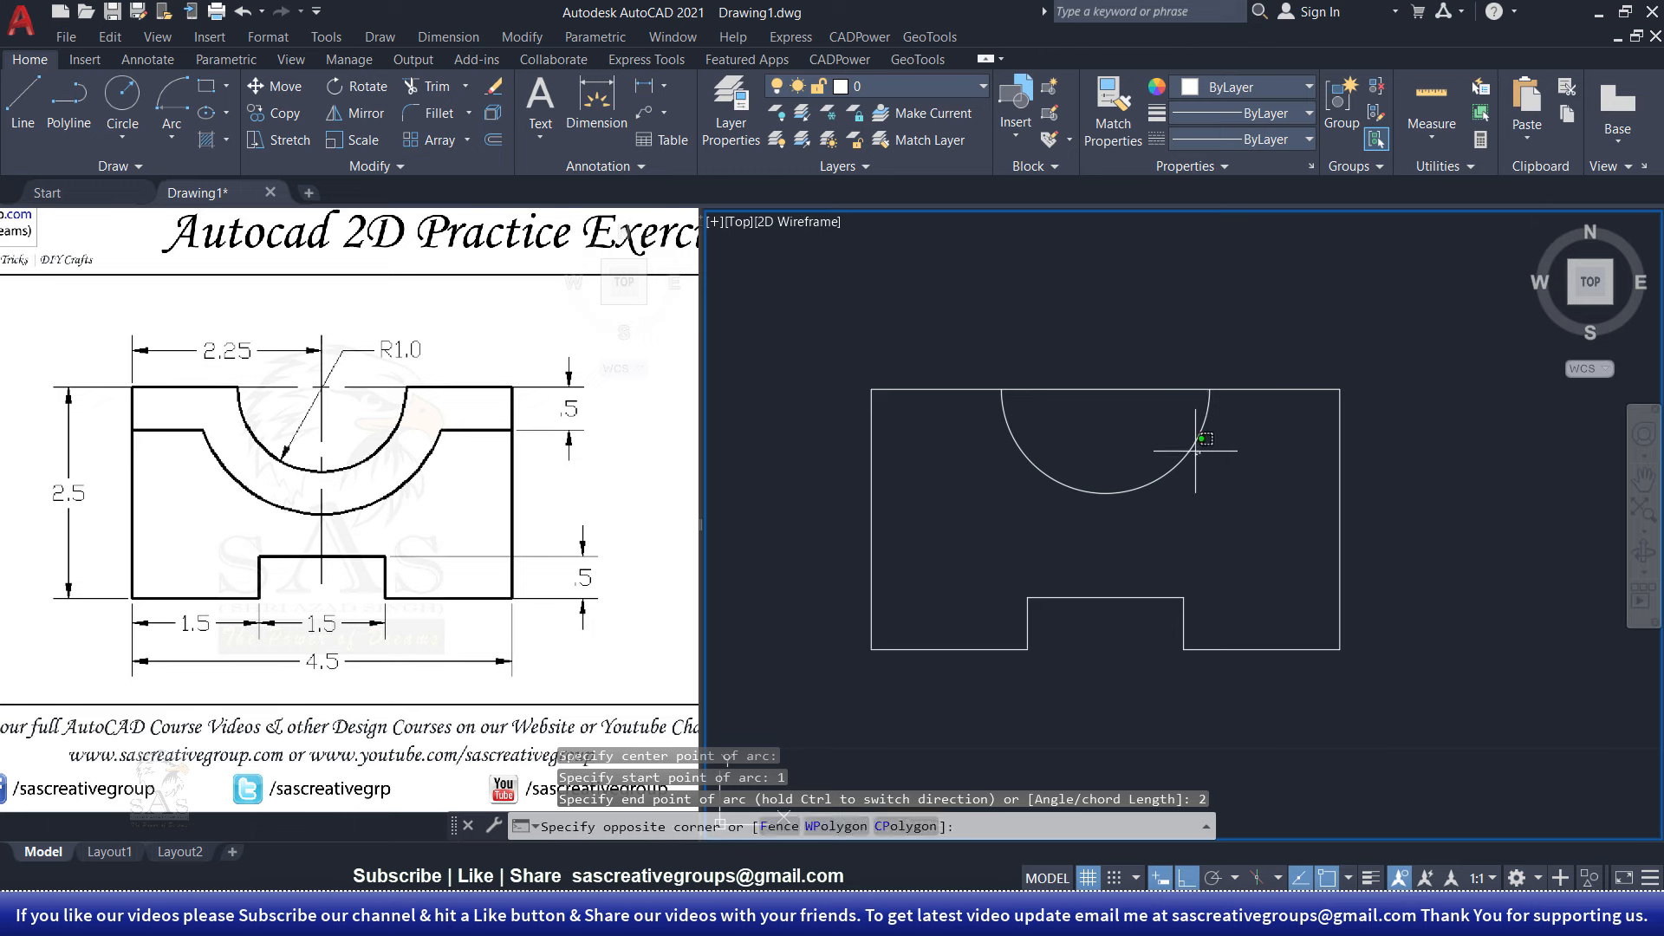
{"action": "left_click", "coordinate": [1143, 427]}
{"action": "key", "text": "Escape"}
{"action": "key", "text": "Escape"}
{"action": "key", "text": "Escape"}
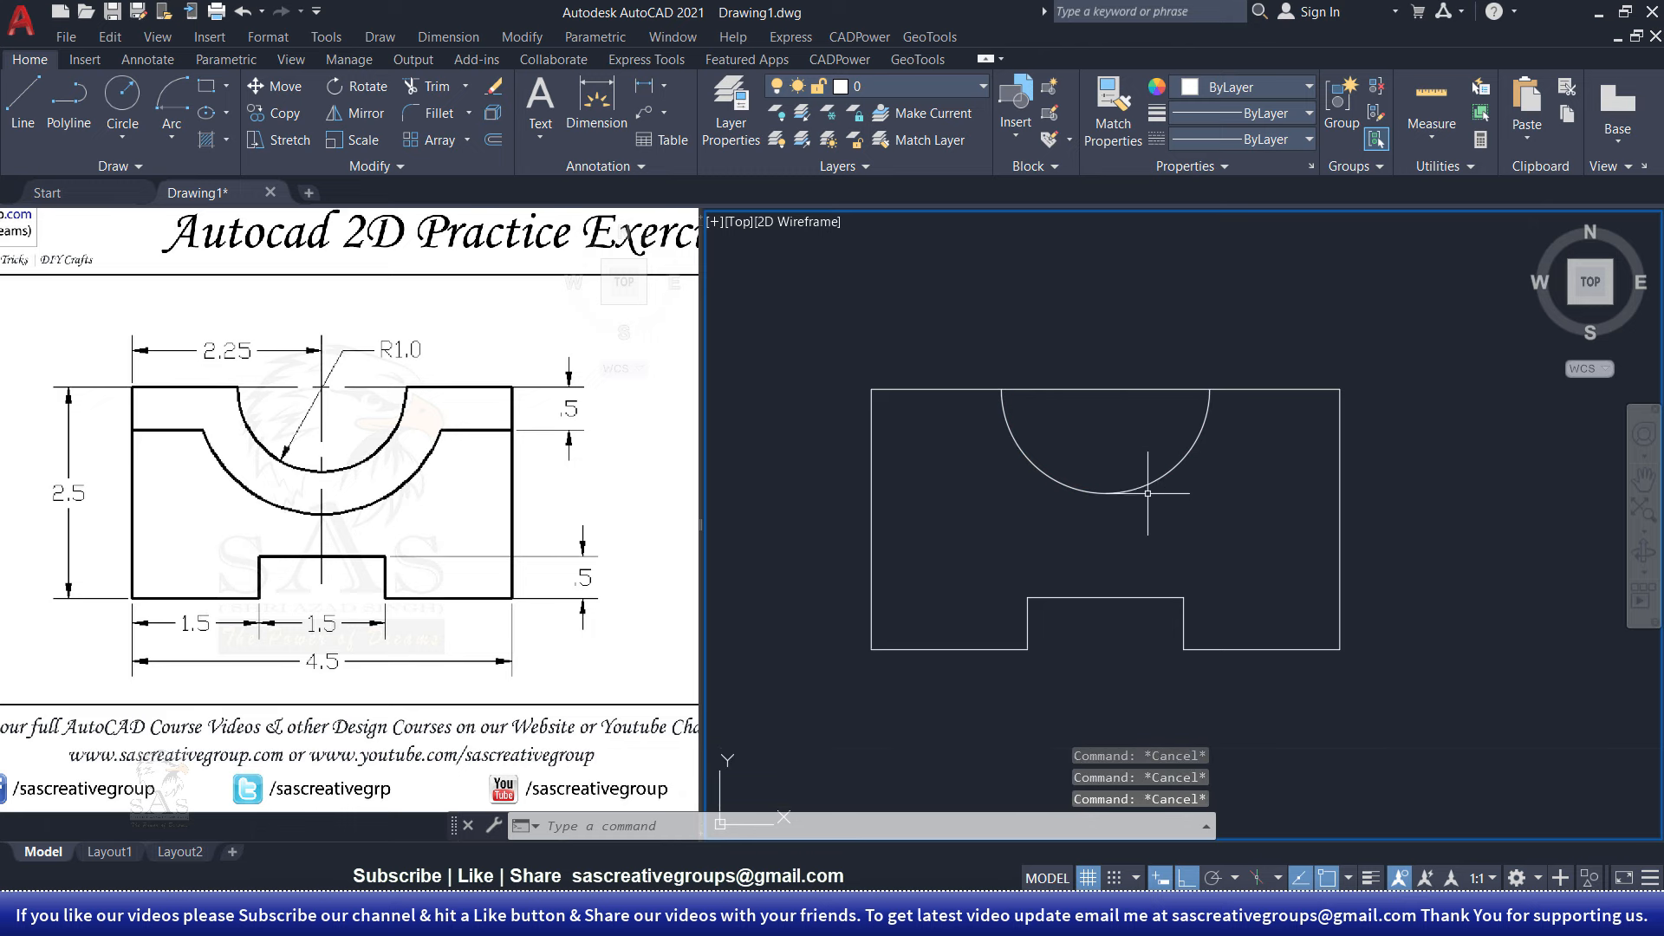
Step: Trim away the piece of the top edge that spans the arc's opening
{"action": "type", "text": "tr"}
{"action": "key", "text": "Return"}
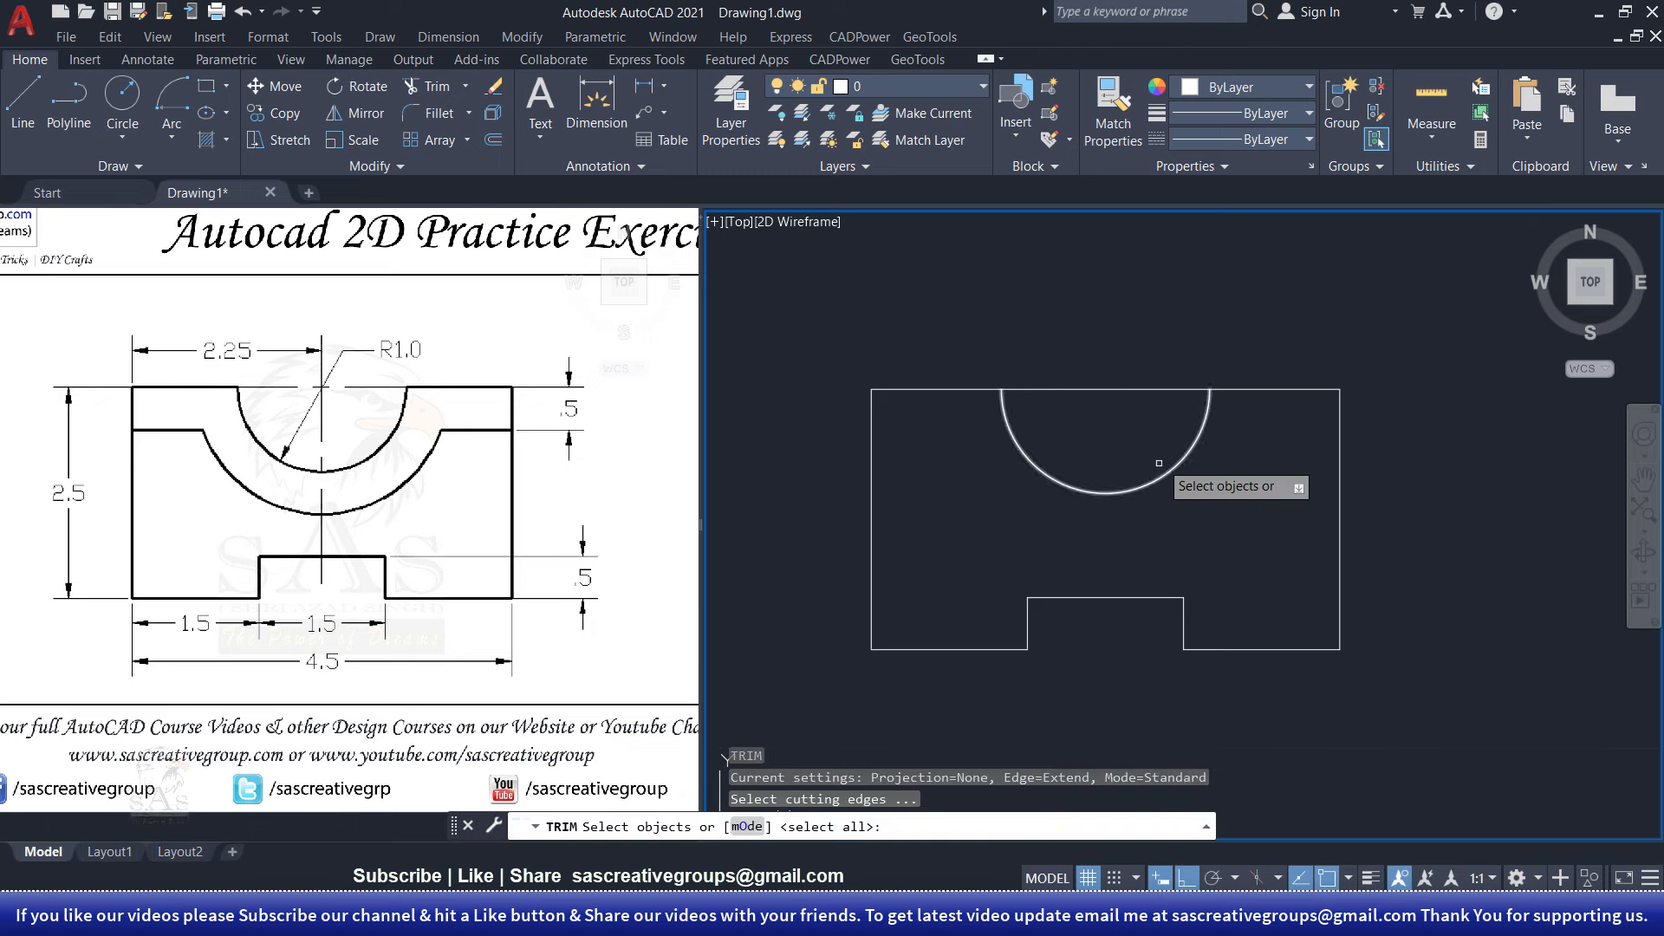
{"action": "left_click", "coordinate": [1118, 390]}
{"action": "key", "text": "Escape"}
{"action": "key", "text": "Escape"}
{"action": "key", "text": "Escape"}
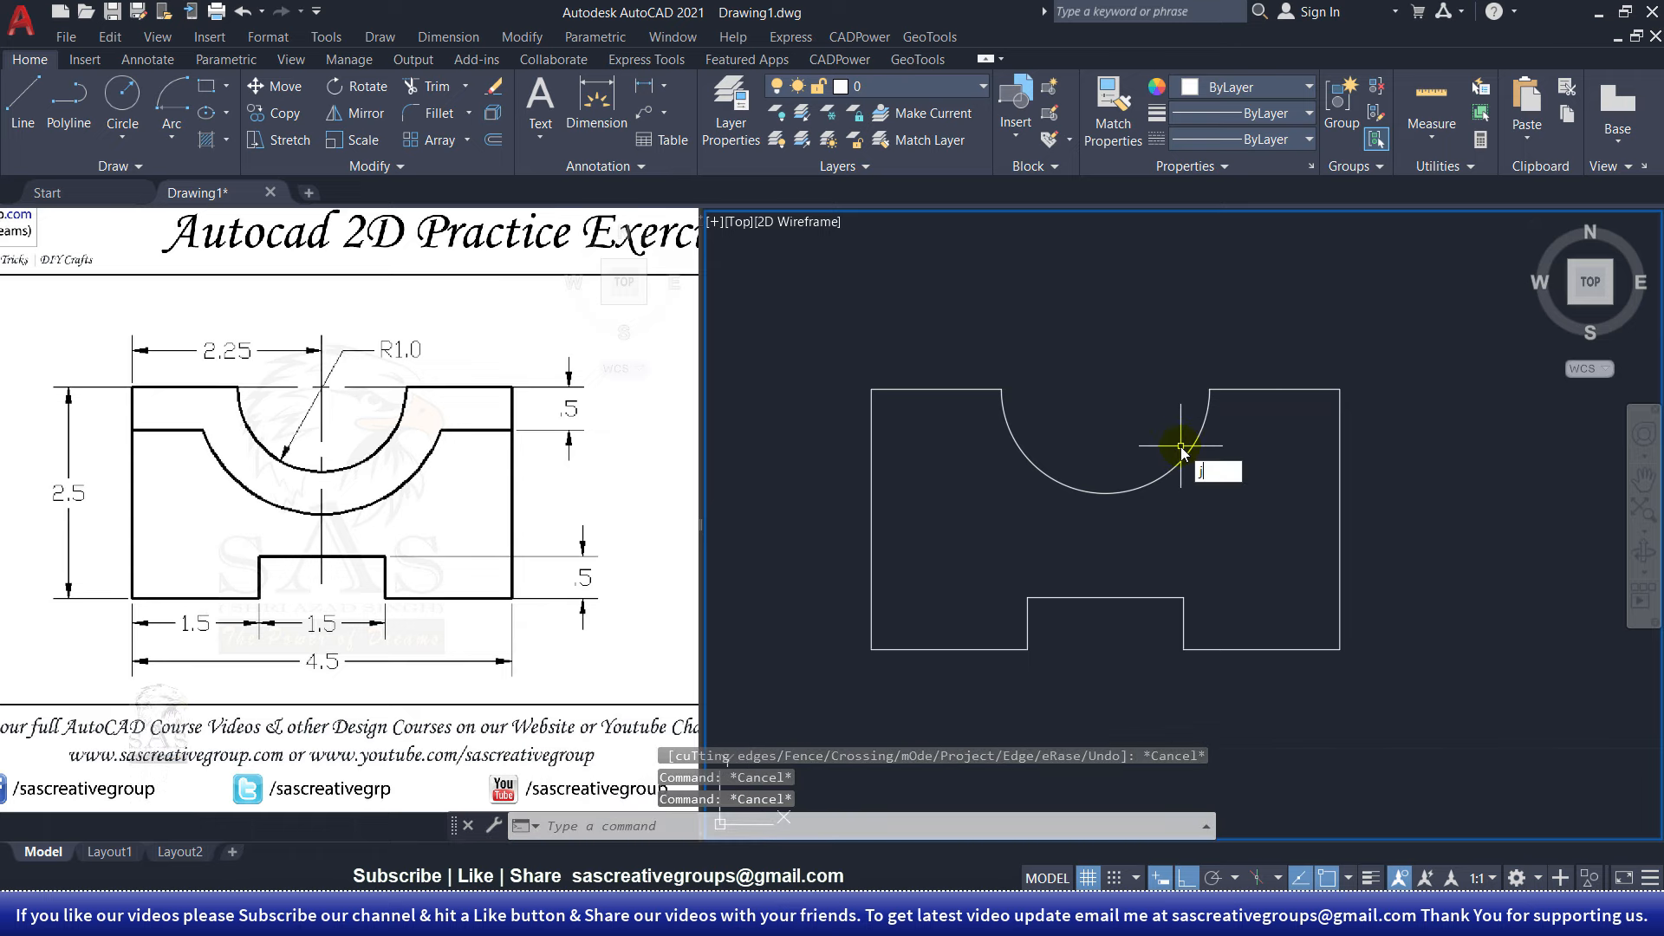
Step: Select the entire outline together with the arc and explode it into separate segments
{"action": "key", "text": "Return"}
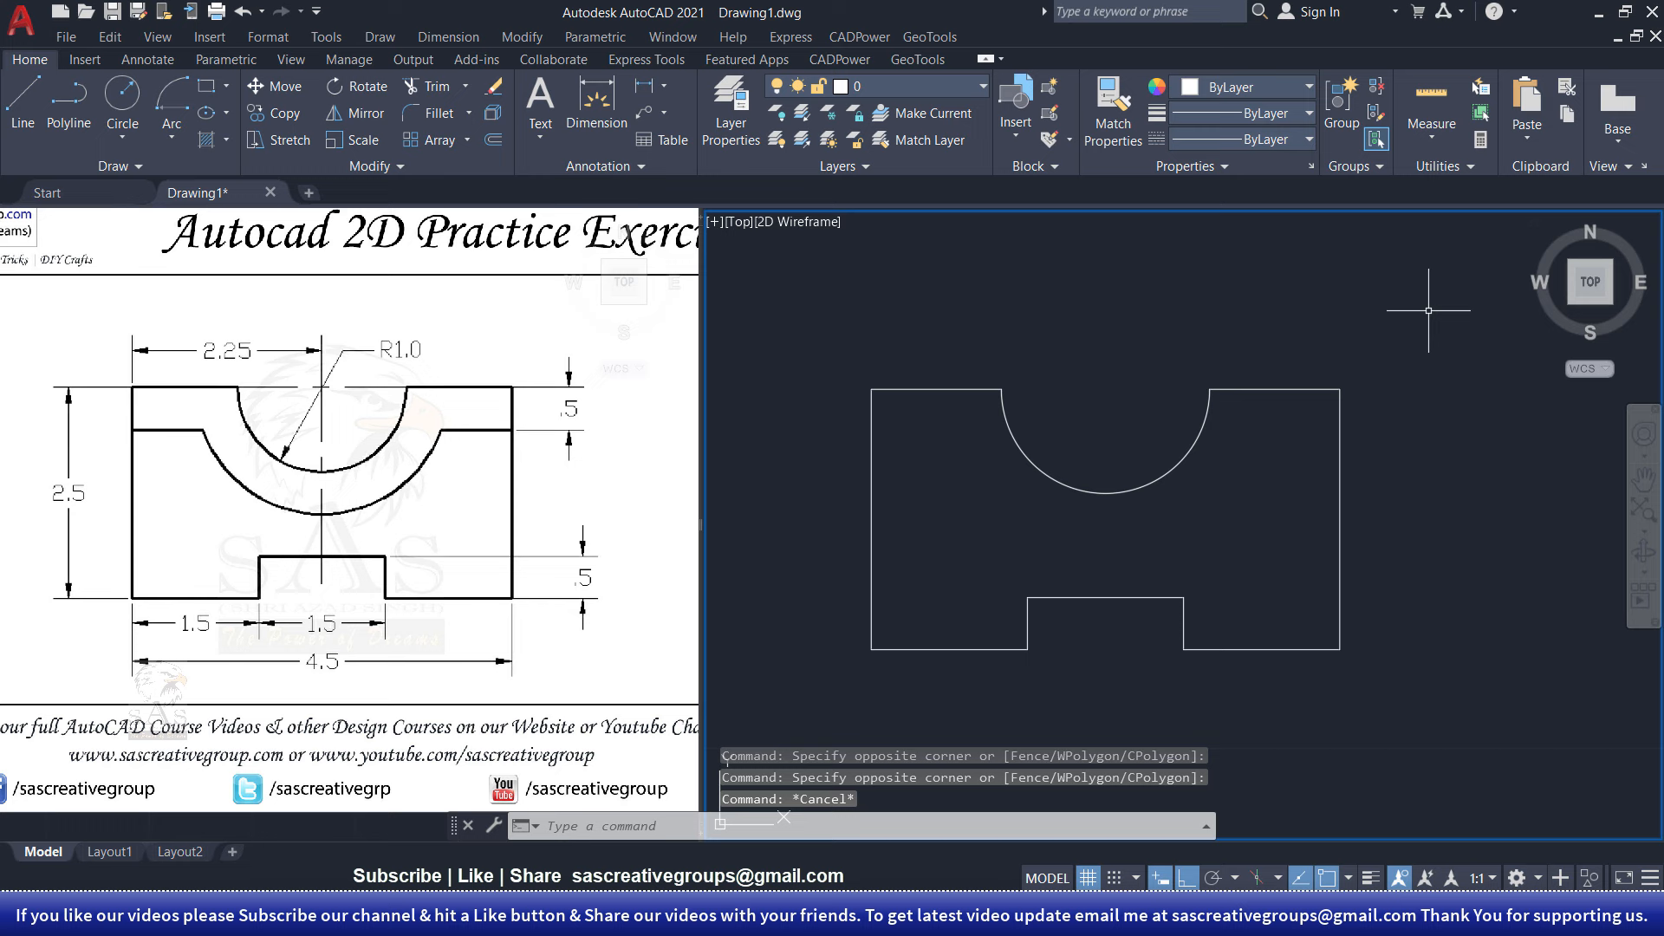
{"action": "left_click", "coordinate": [1429, 311]}
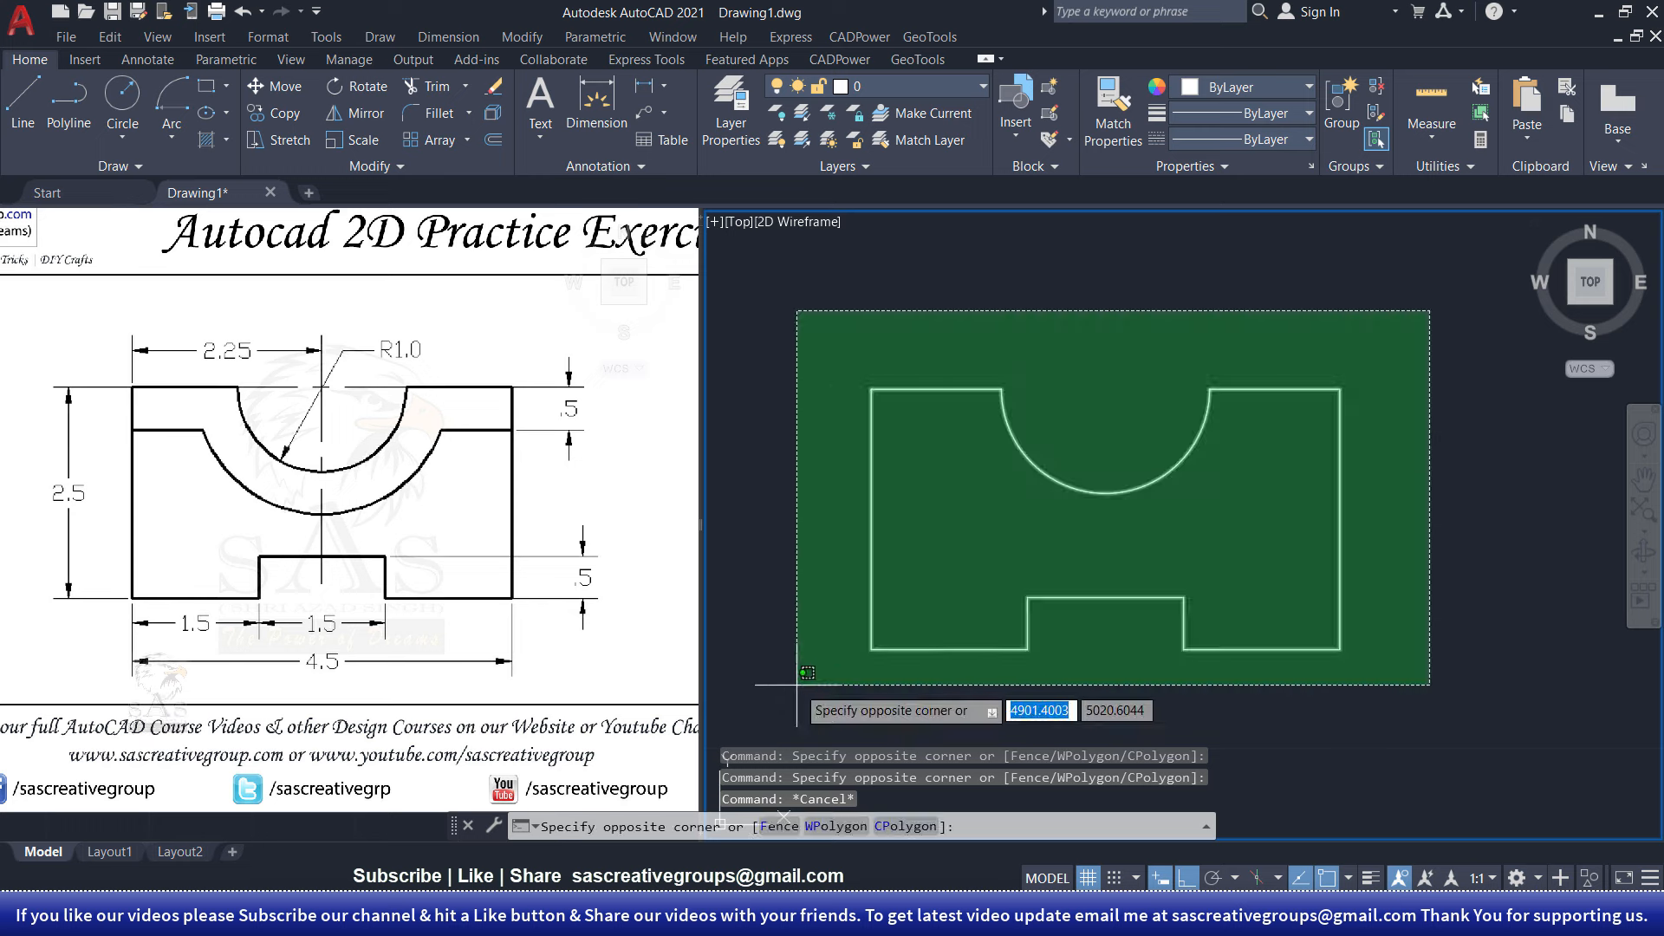
{"action": "left_click", "coordinate": [790, 682]}
{"action": "type", "text": "x"}
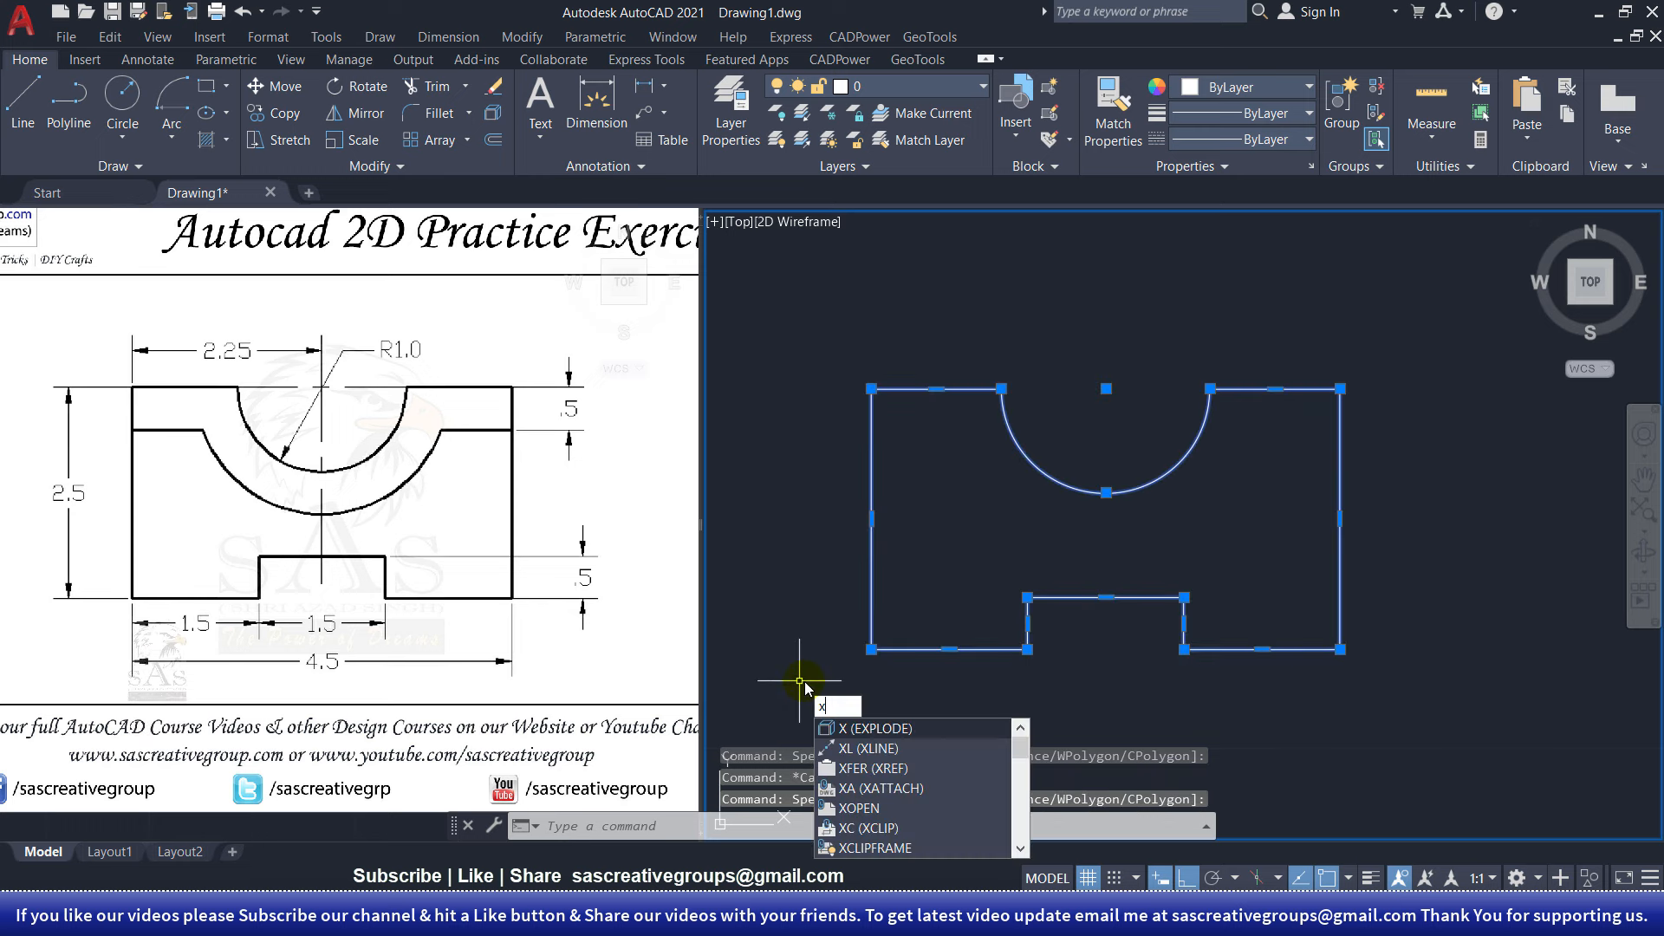
{"action": "key", "text": "Return"}
{"action": "key", "text": "Escape"}
{"action": "key", "text": "Escape"}
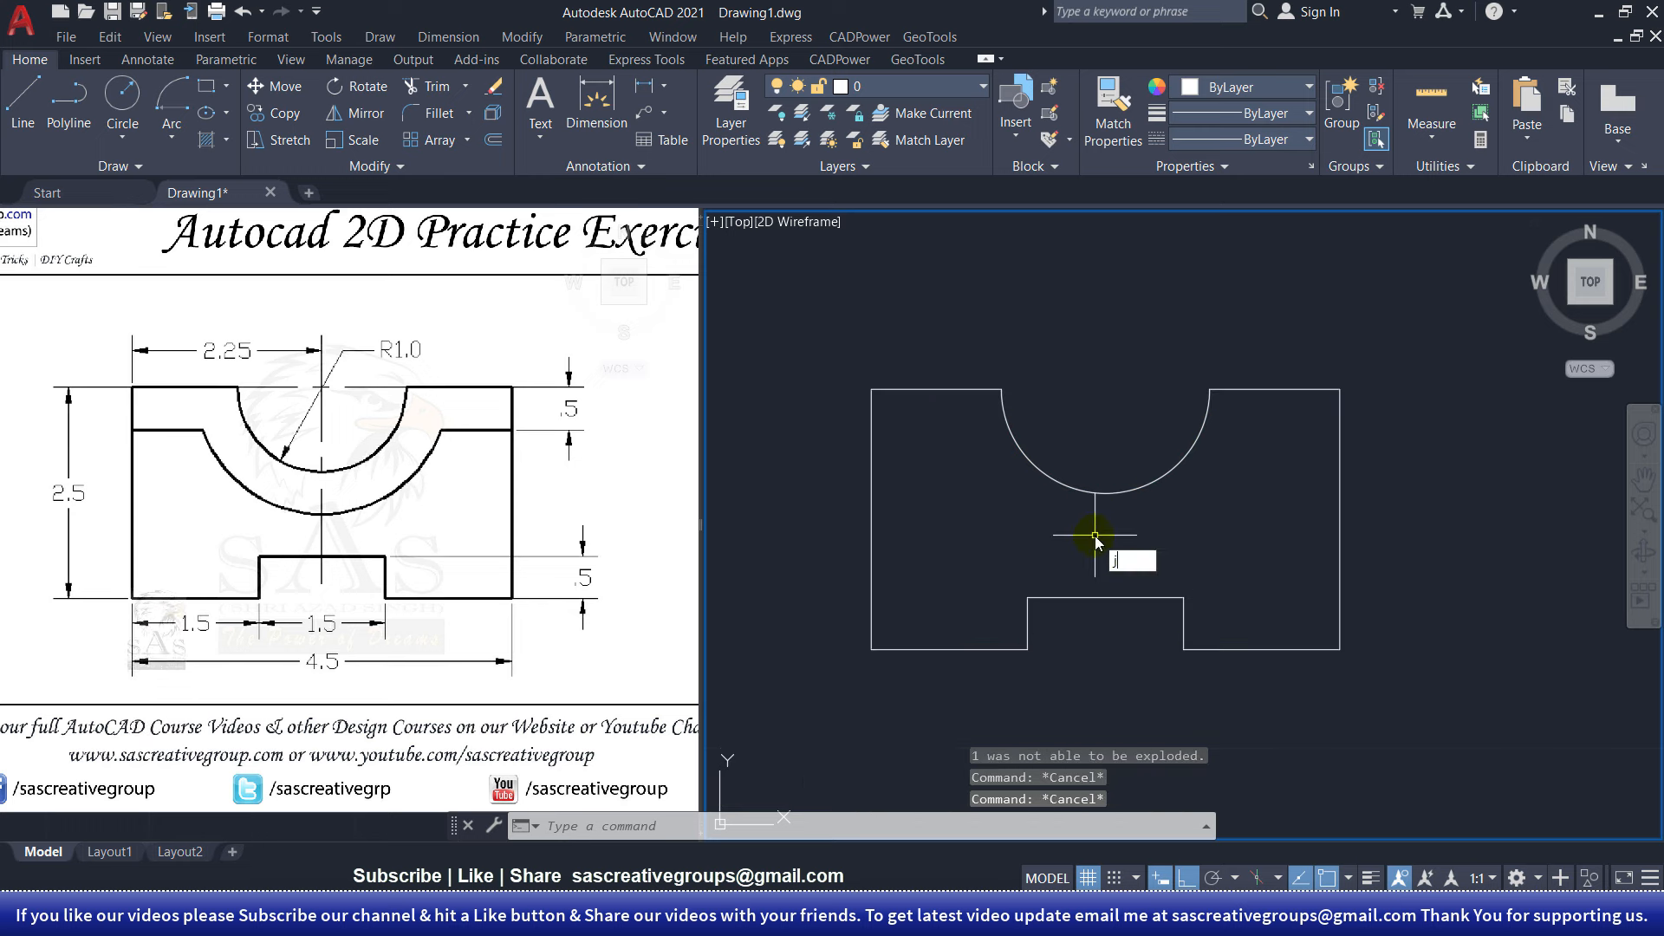
Step: Join the two top edge segments and the arc into one polyline, and select it to check the result
{"action": "key", "text": "Return"}
{"action": "left_click", "coordinate": [1248, 330]}
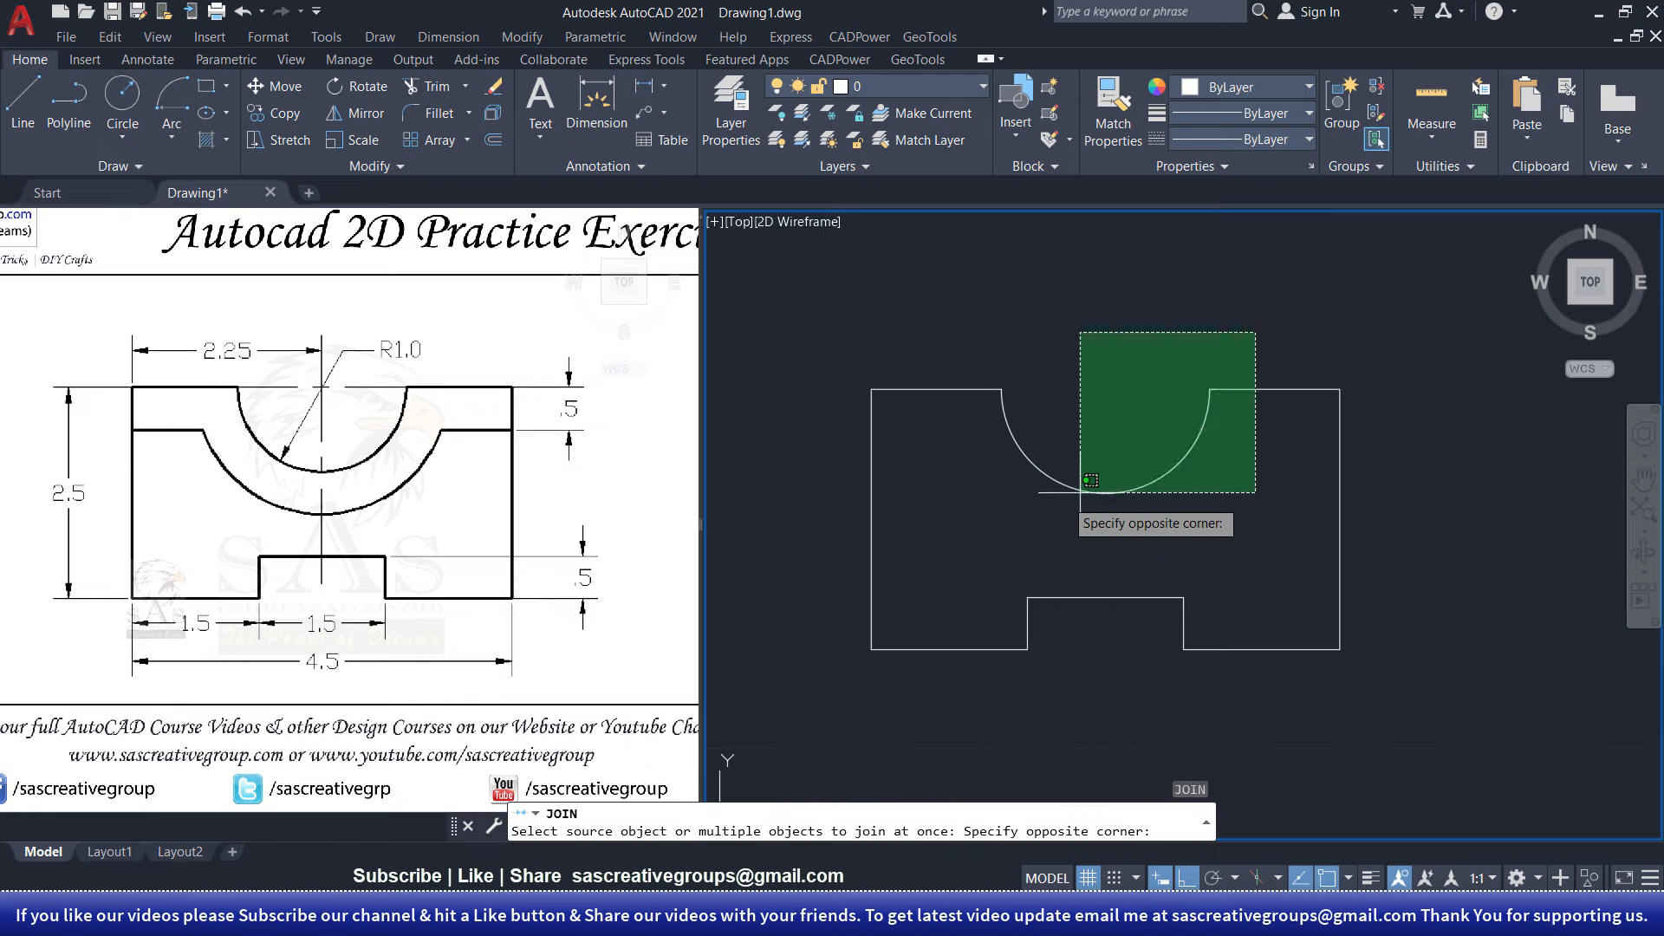
{"action": "left_click", "coordinate": [876, 477]}
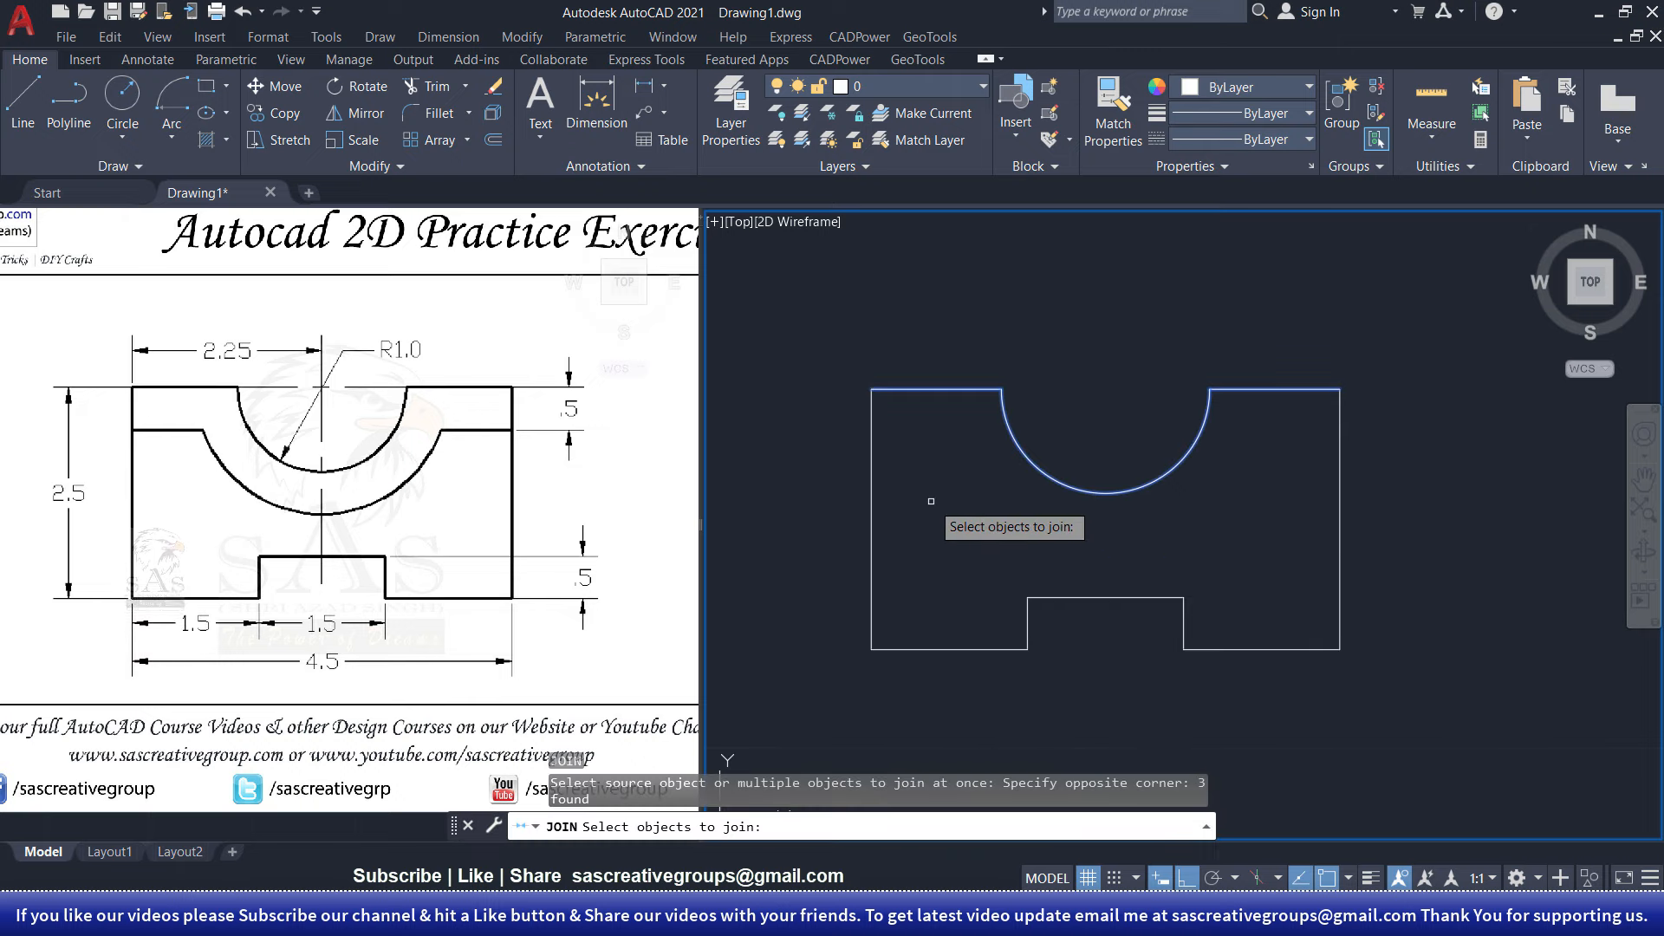
{"action": "key", "text": "Return"}
{"action": "left_click", "coordinate": [1235, 371]}
{"action": "left_click", "coordinate": [1189, 410]}
{"action": "key", "text": "Escape"}
{"action": "left_click", "coordinate": [1180, 427]}
{"action": "left_click", "coordinate": [959, 552]}
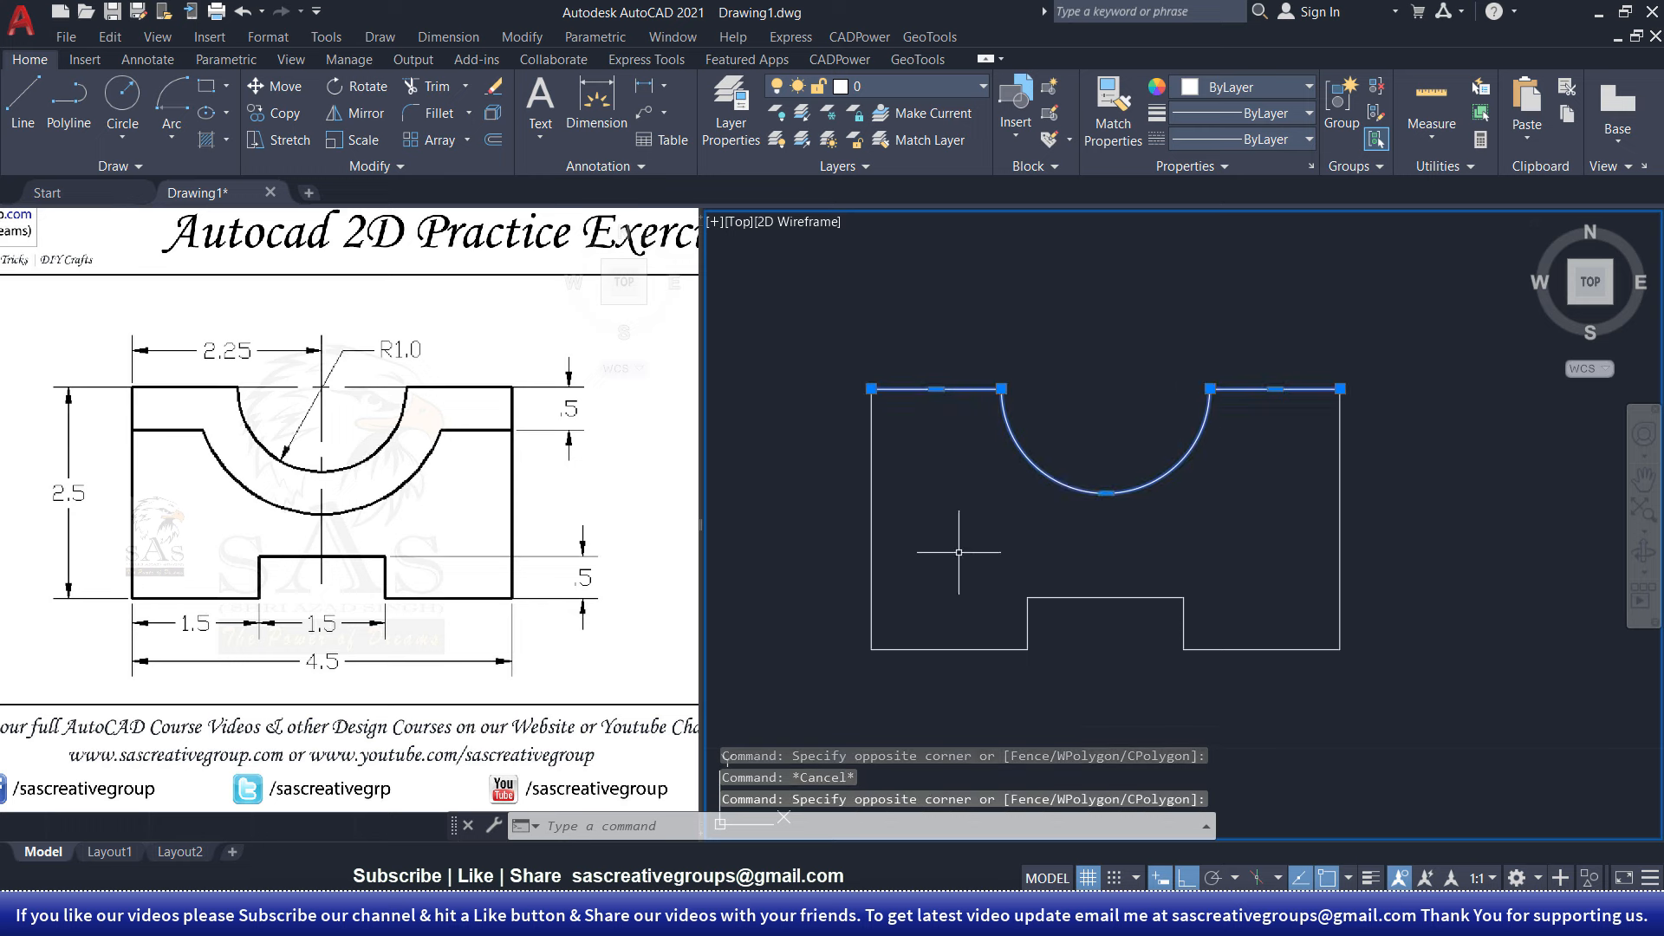
{"action": "key", "text": "Escape"}
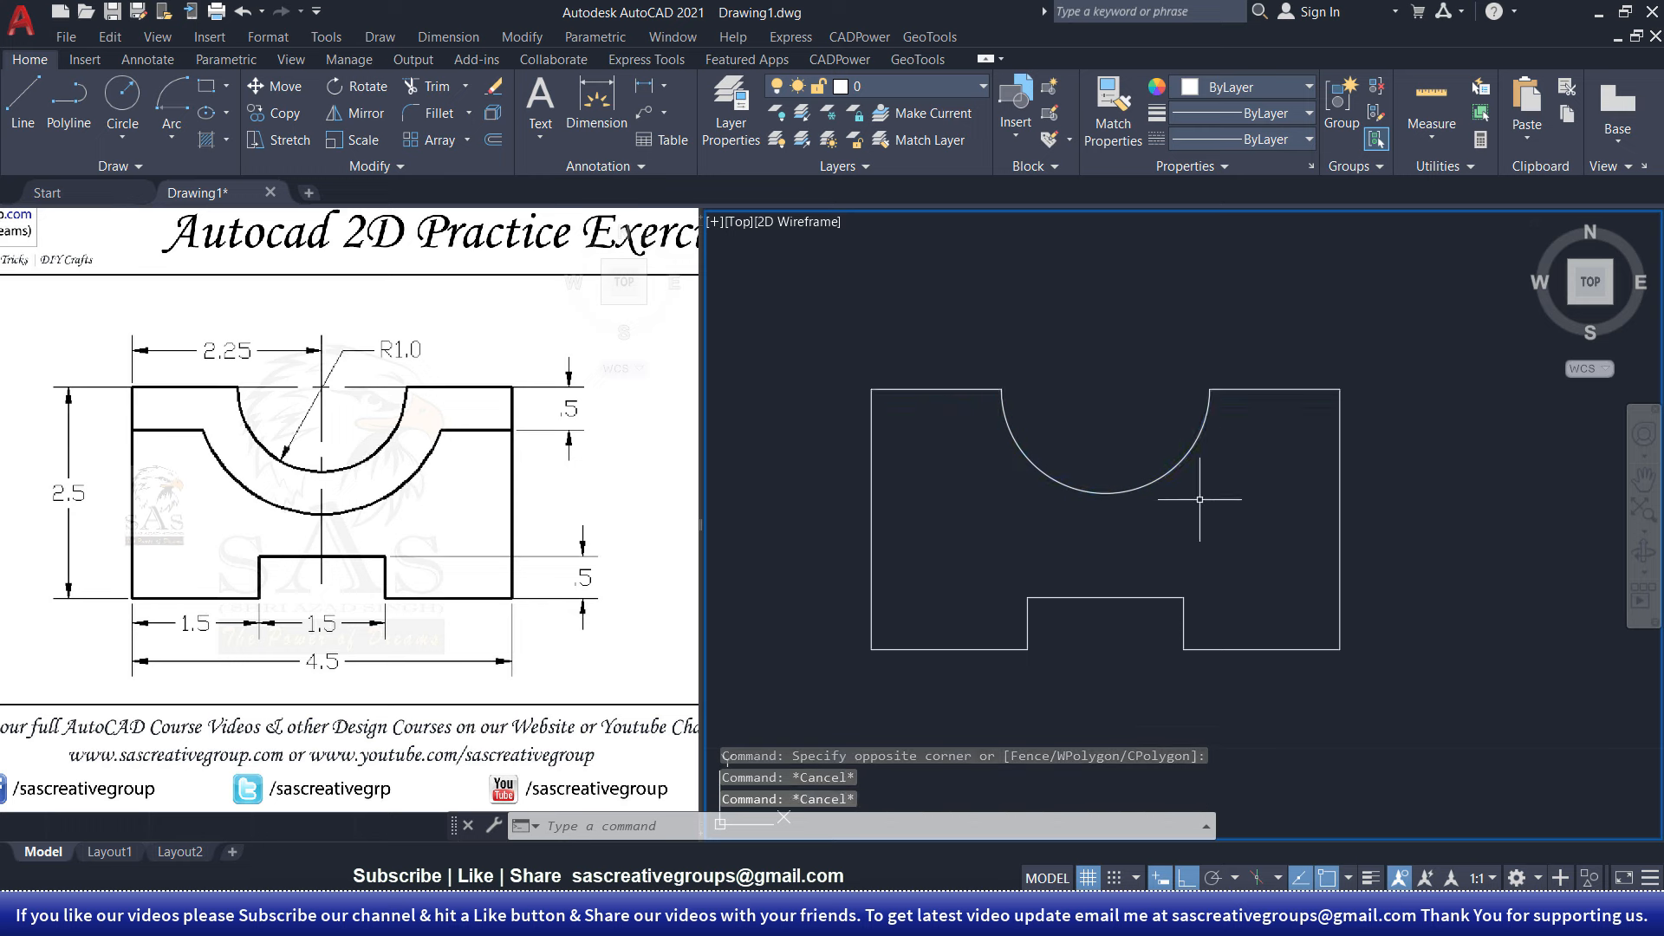
Step: Offset the joined top profile of the second drawing 0.5 downward into the part
{"action": "key", "text": "Return"}
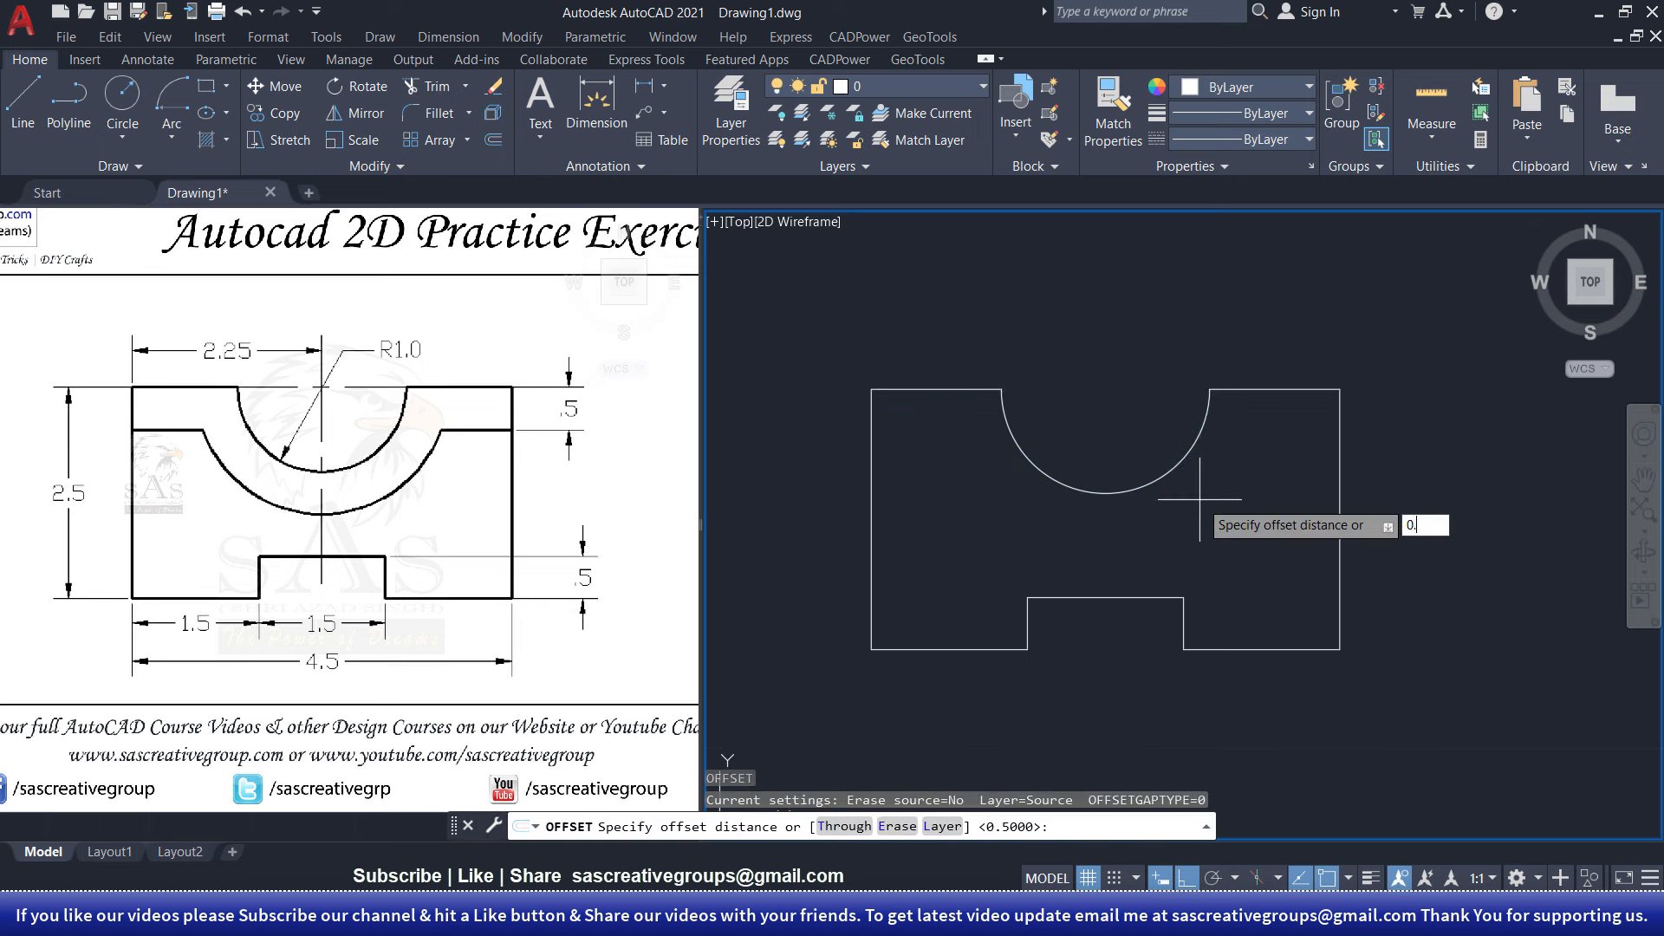
{"action": "type", "text": "0.5"}
{"action": "key", "text": "Return"}
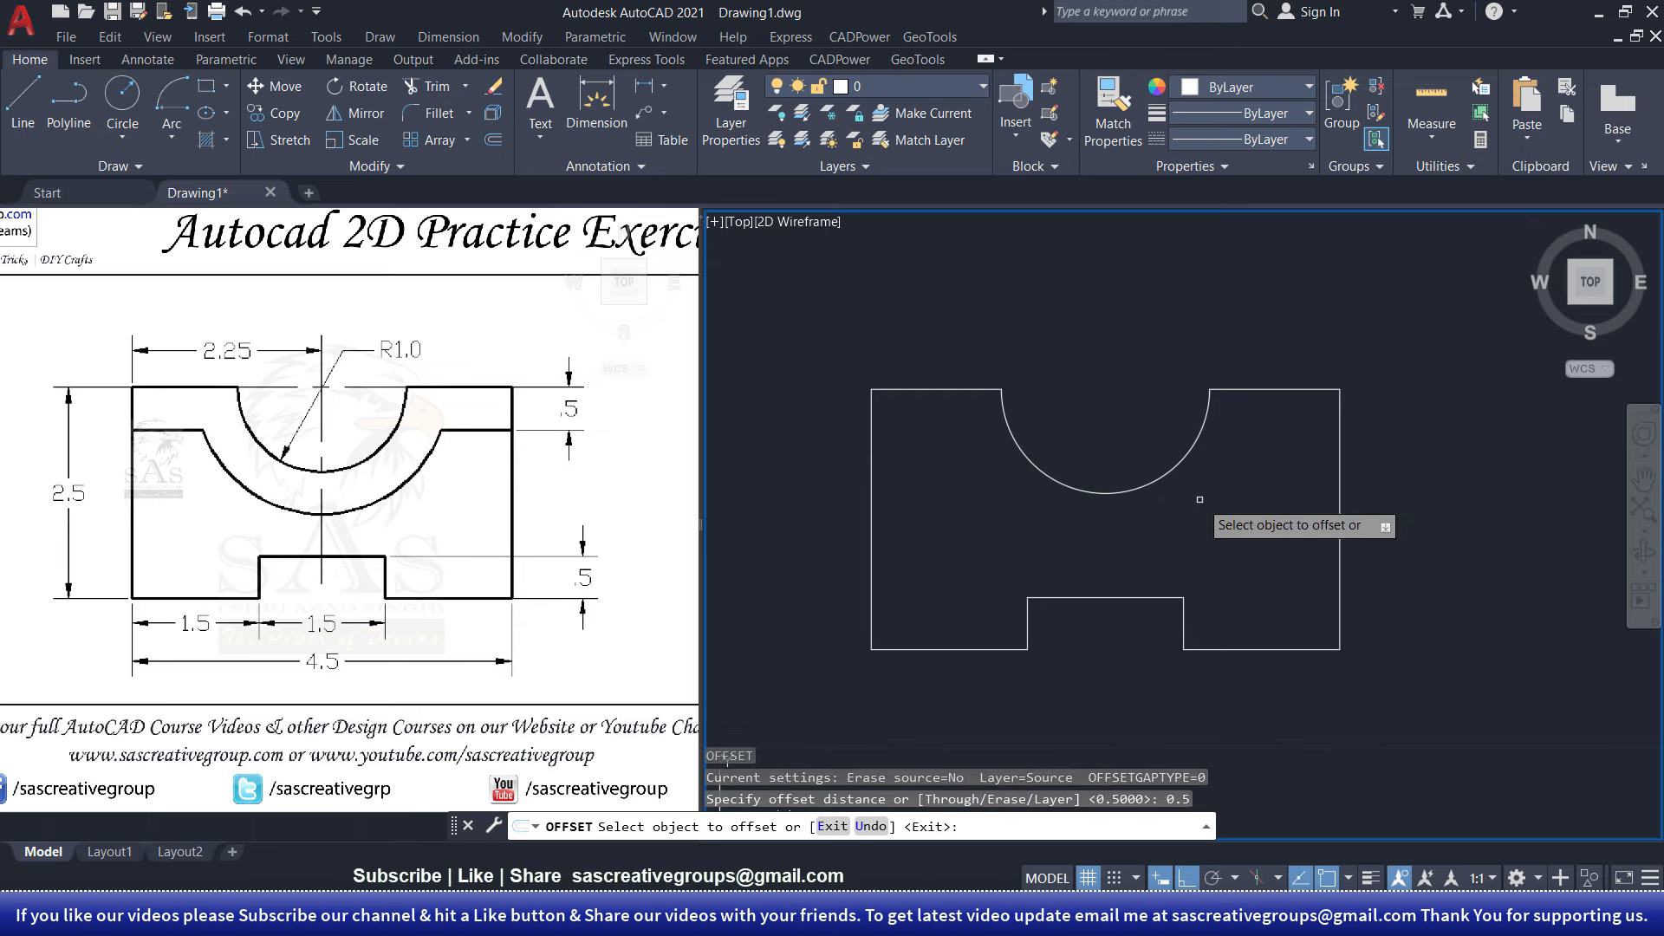
{"action": "left_click", "coordinate": [1262, 394]}
{"action": "left_click", "coordinate": [1291, 541]}
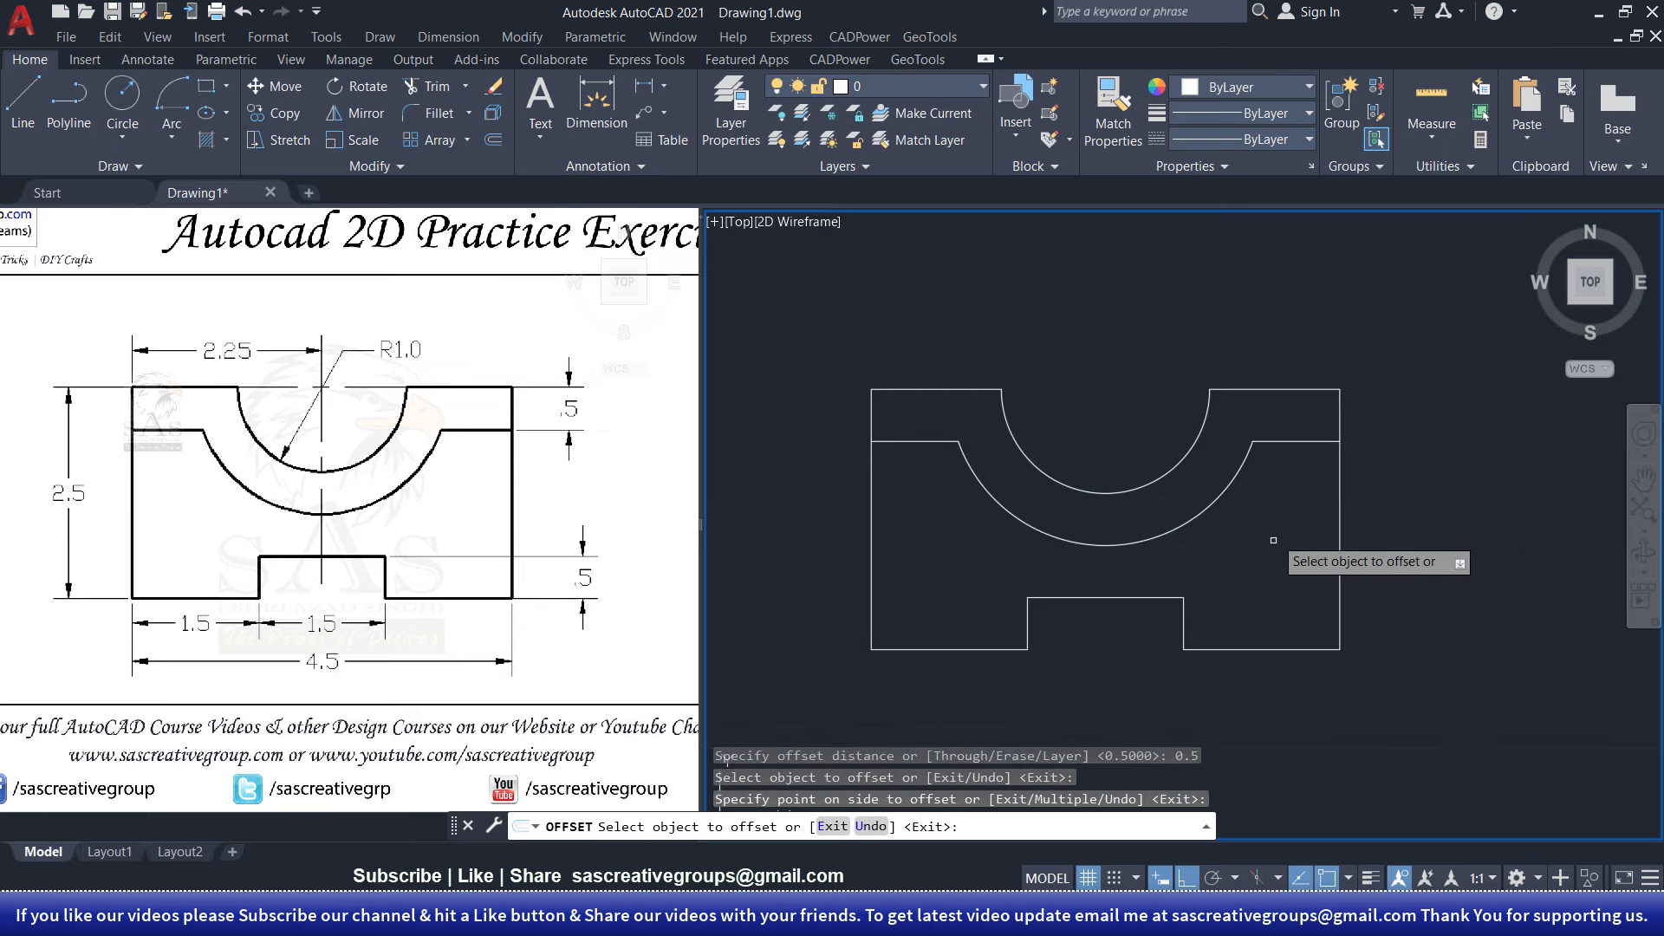
{"action": "right_click", "coordinate": [1292, 540]}
{"action": "left_click", "coordinate": [1298, 544]}
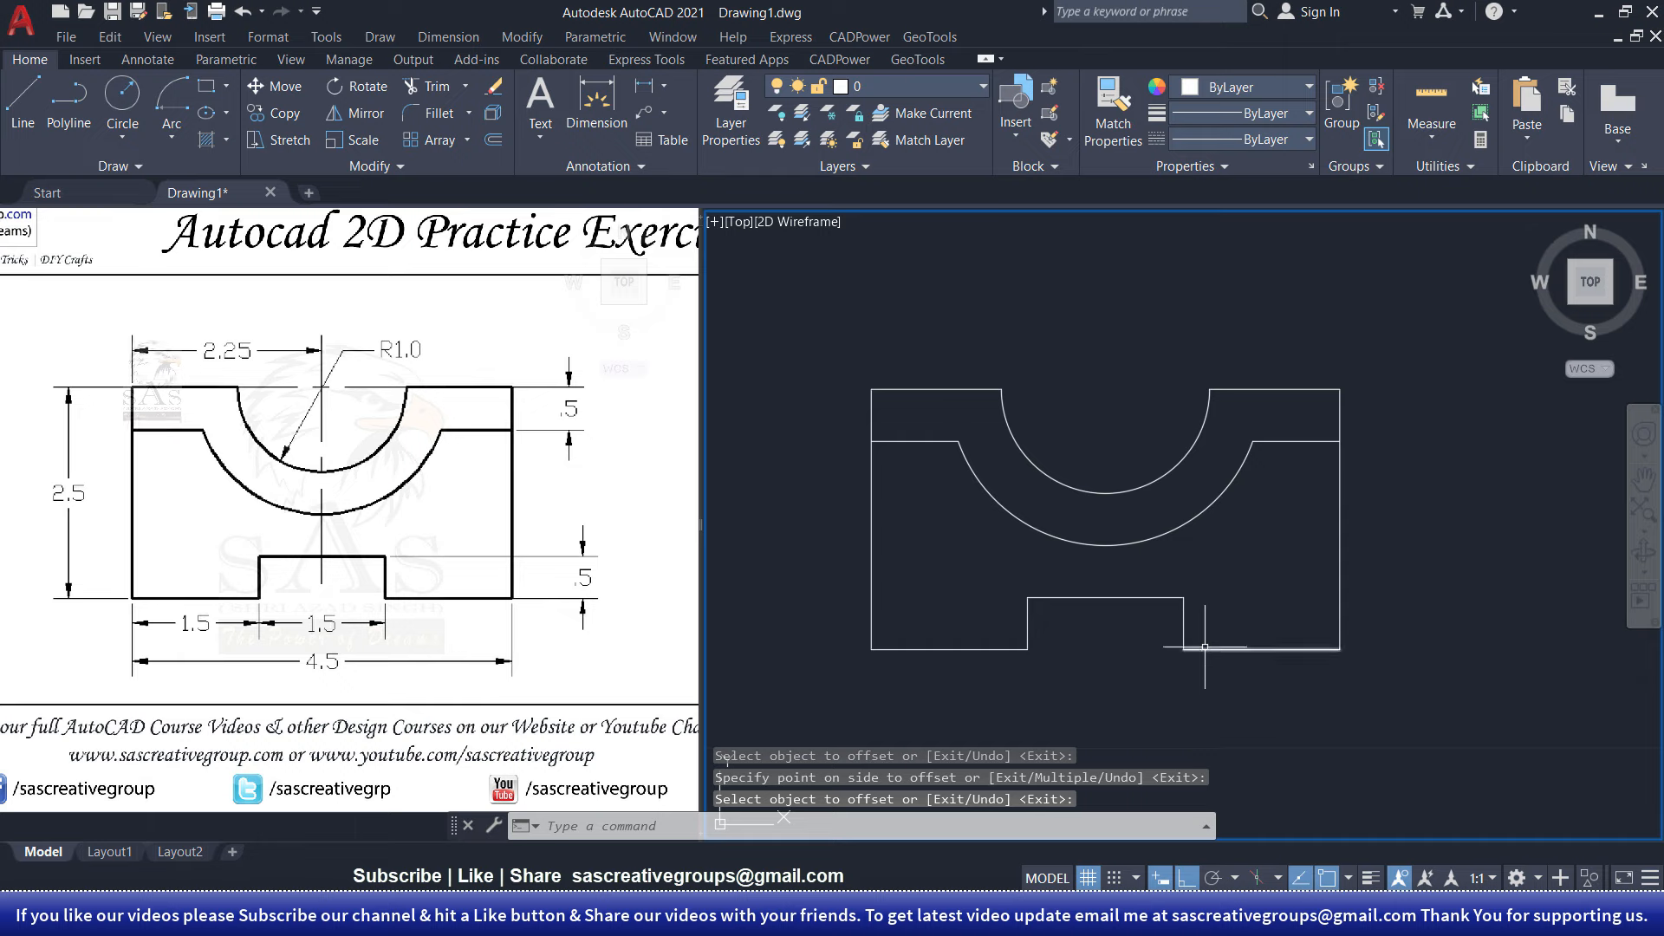
Step: Join the whole outer contour into a single polyline and select it to check the result
{"action": "type", "text": "j"}
{"action": "key", "text": "Return"}
{"action": "left_click", "coordinate": [1408, 284]}
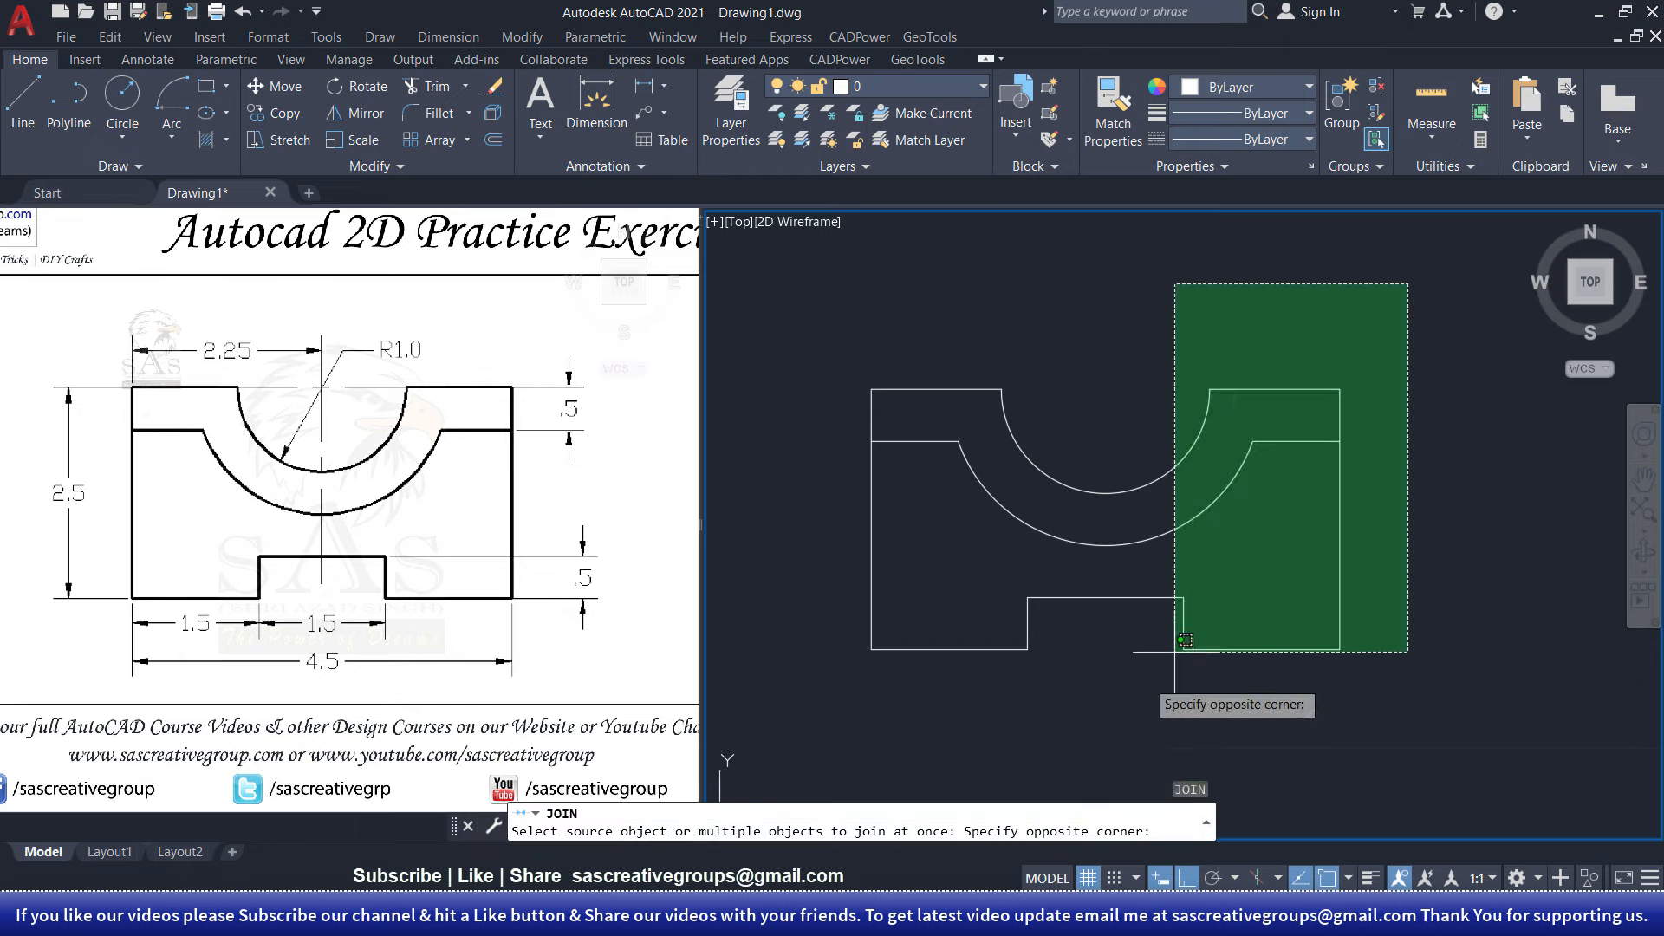
{"action": "left_click", "coordinate": [822, 719]}
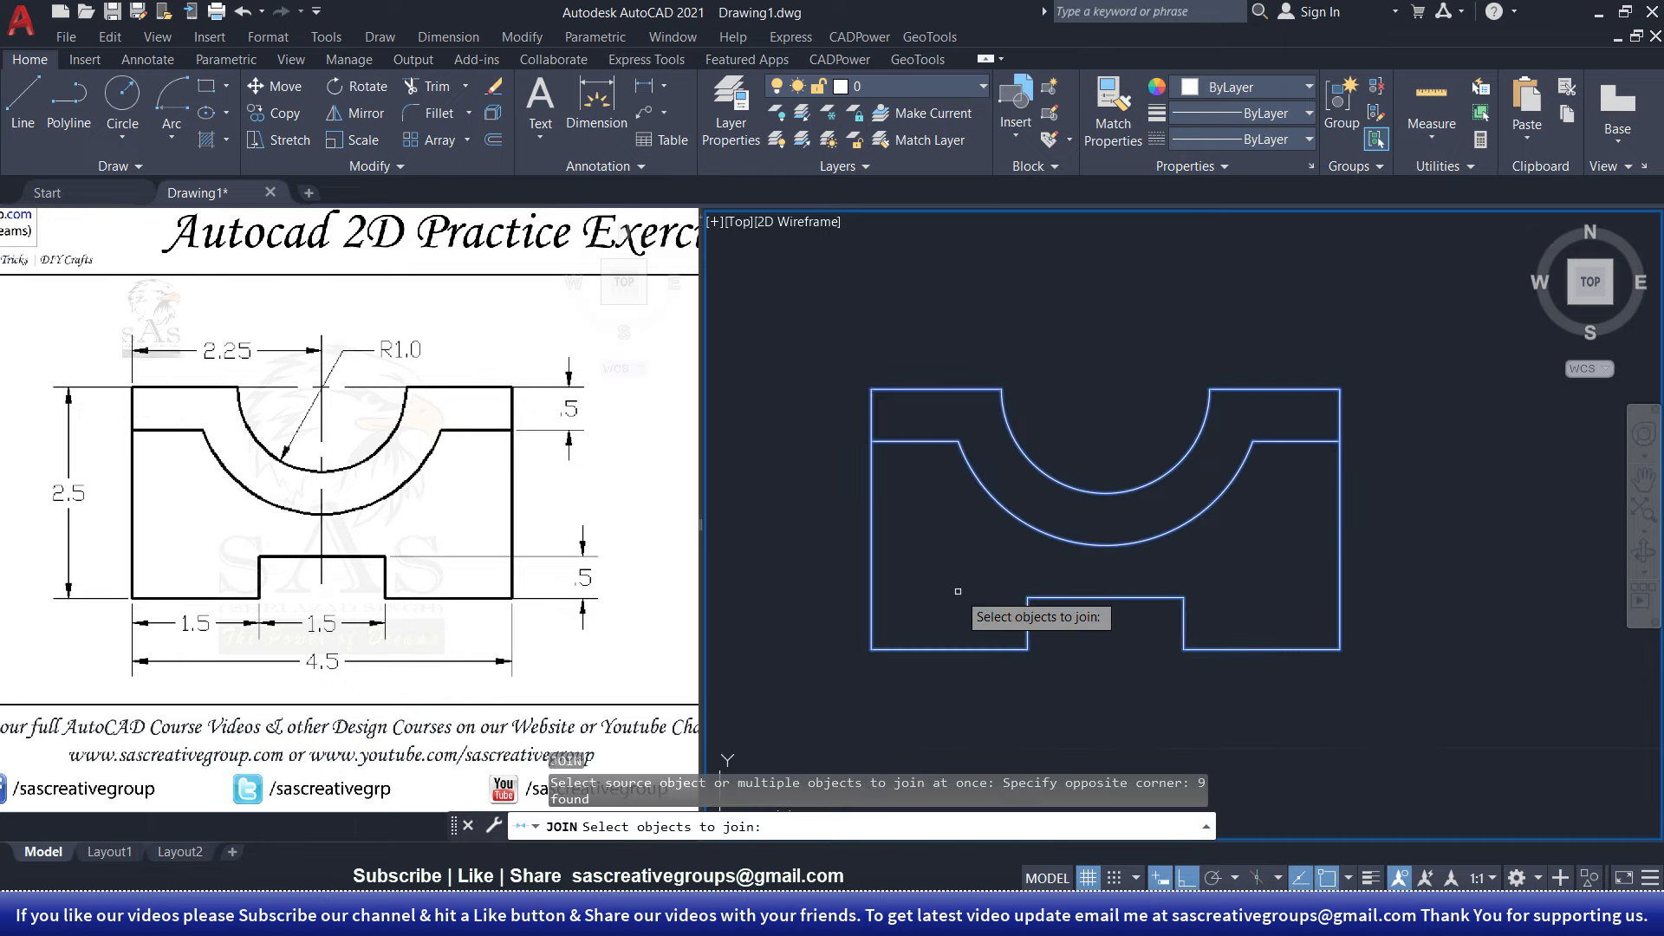
{"action": "right_click", "coordinate": [957, 591]}
{"action": "left_click", "coordinate": [984, 607]}
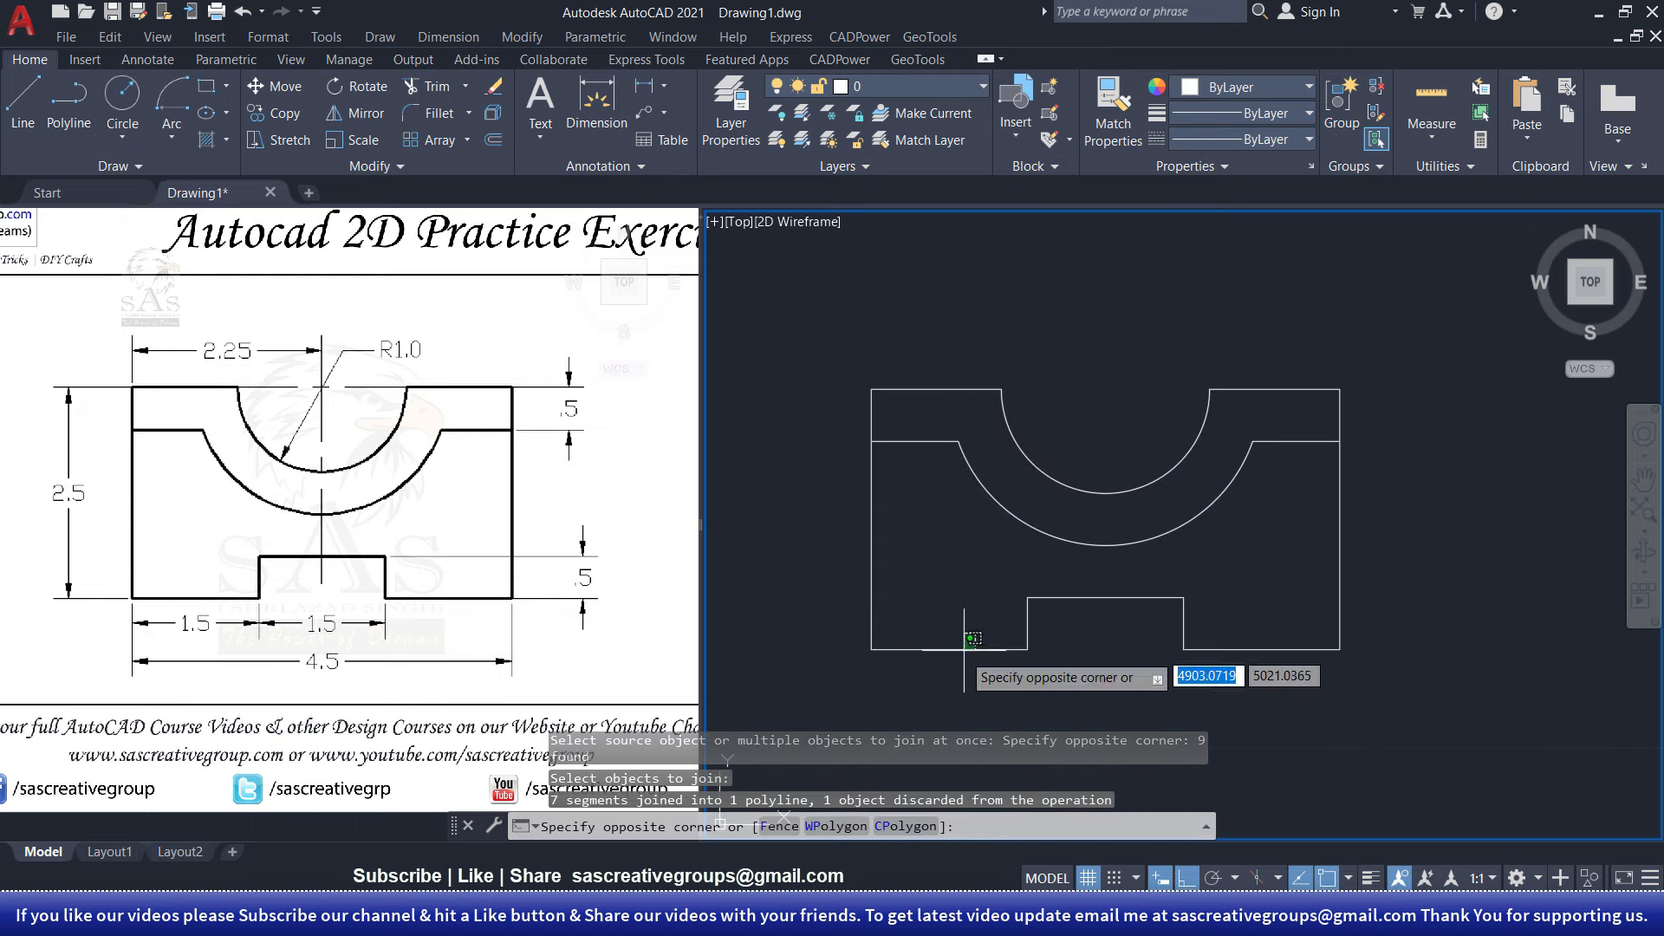
{"action": "left_click", "coordinate": [934, 688]}
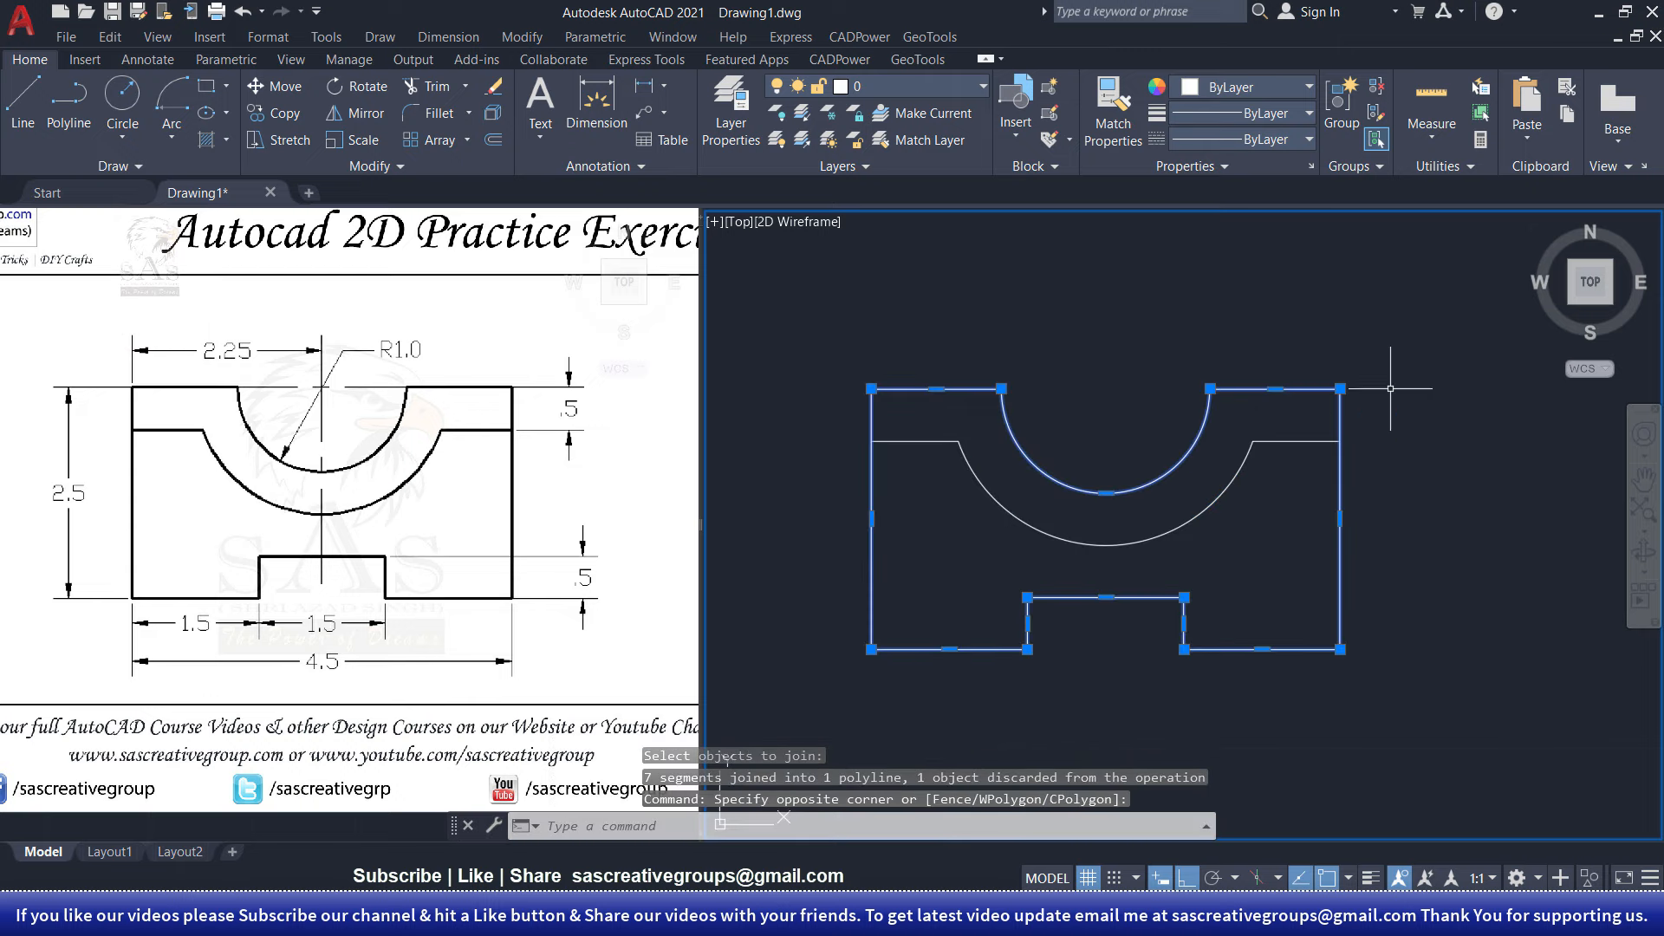
{"action": "key", "text": "Escape"}
{"action": "key", "text": "Escape"}
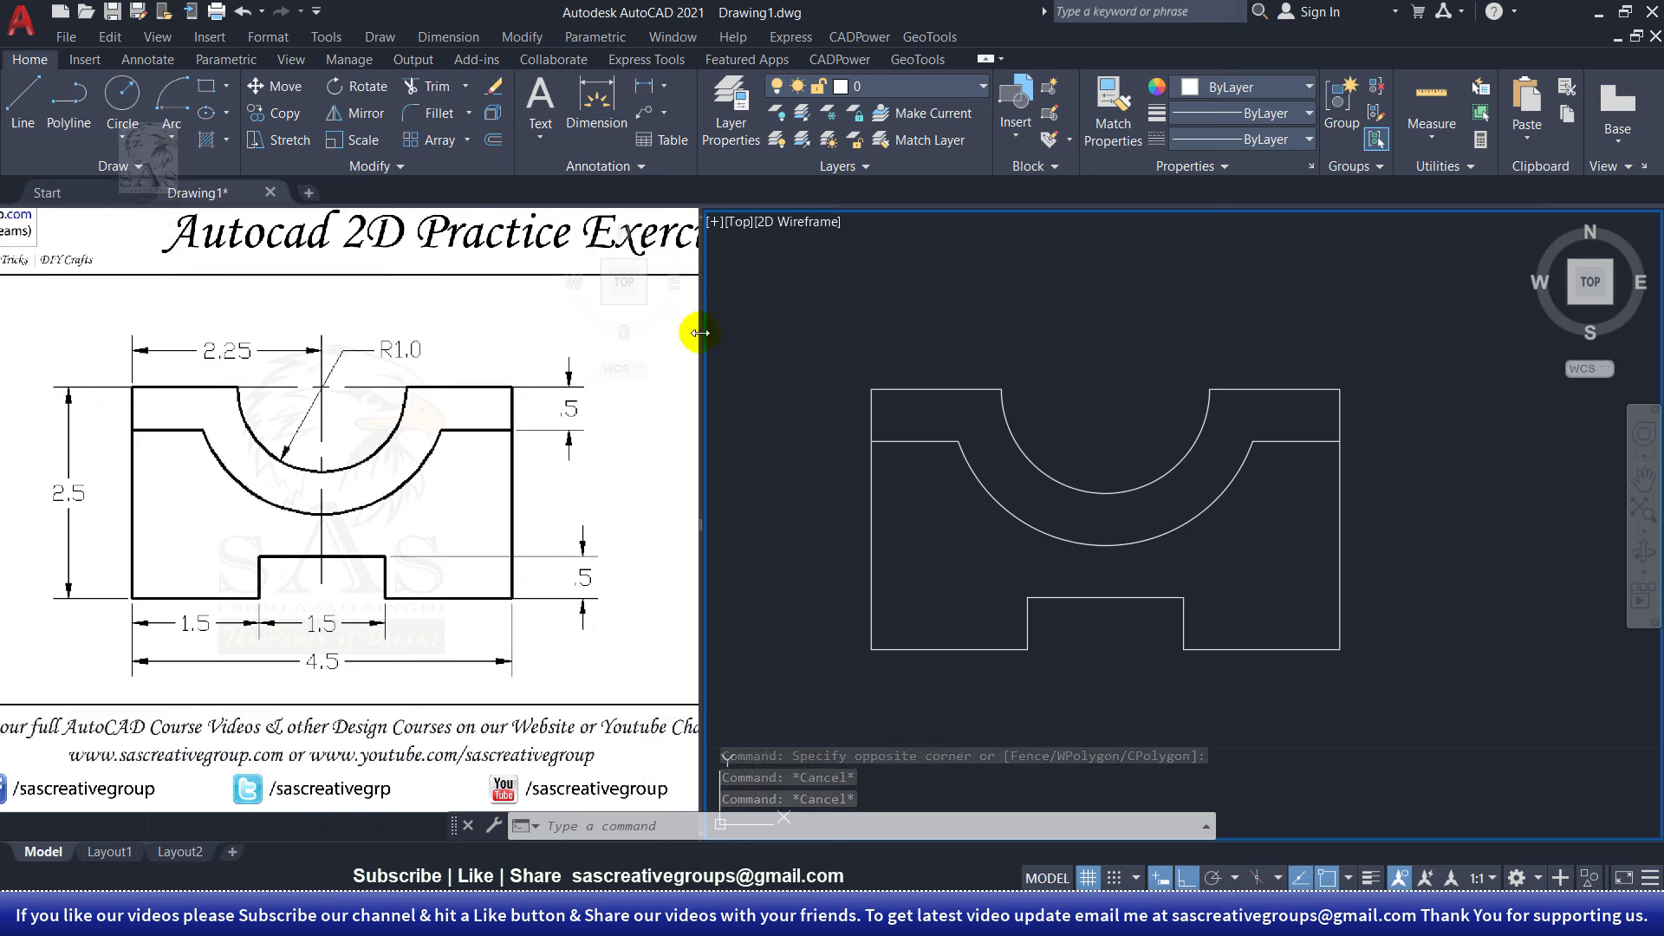
Step: Add a horizontal linear dimension to the bottom edge left of the notch, placing it below the part
{"action": "left_click", "coordinate": [664, 86]}
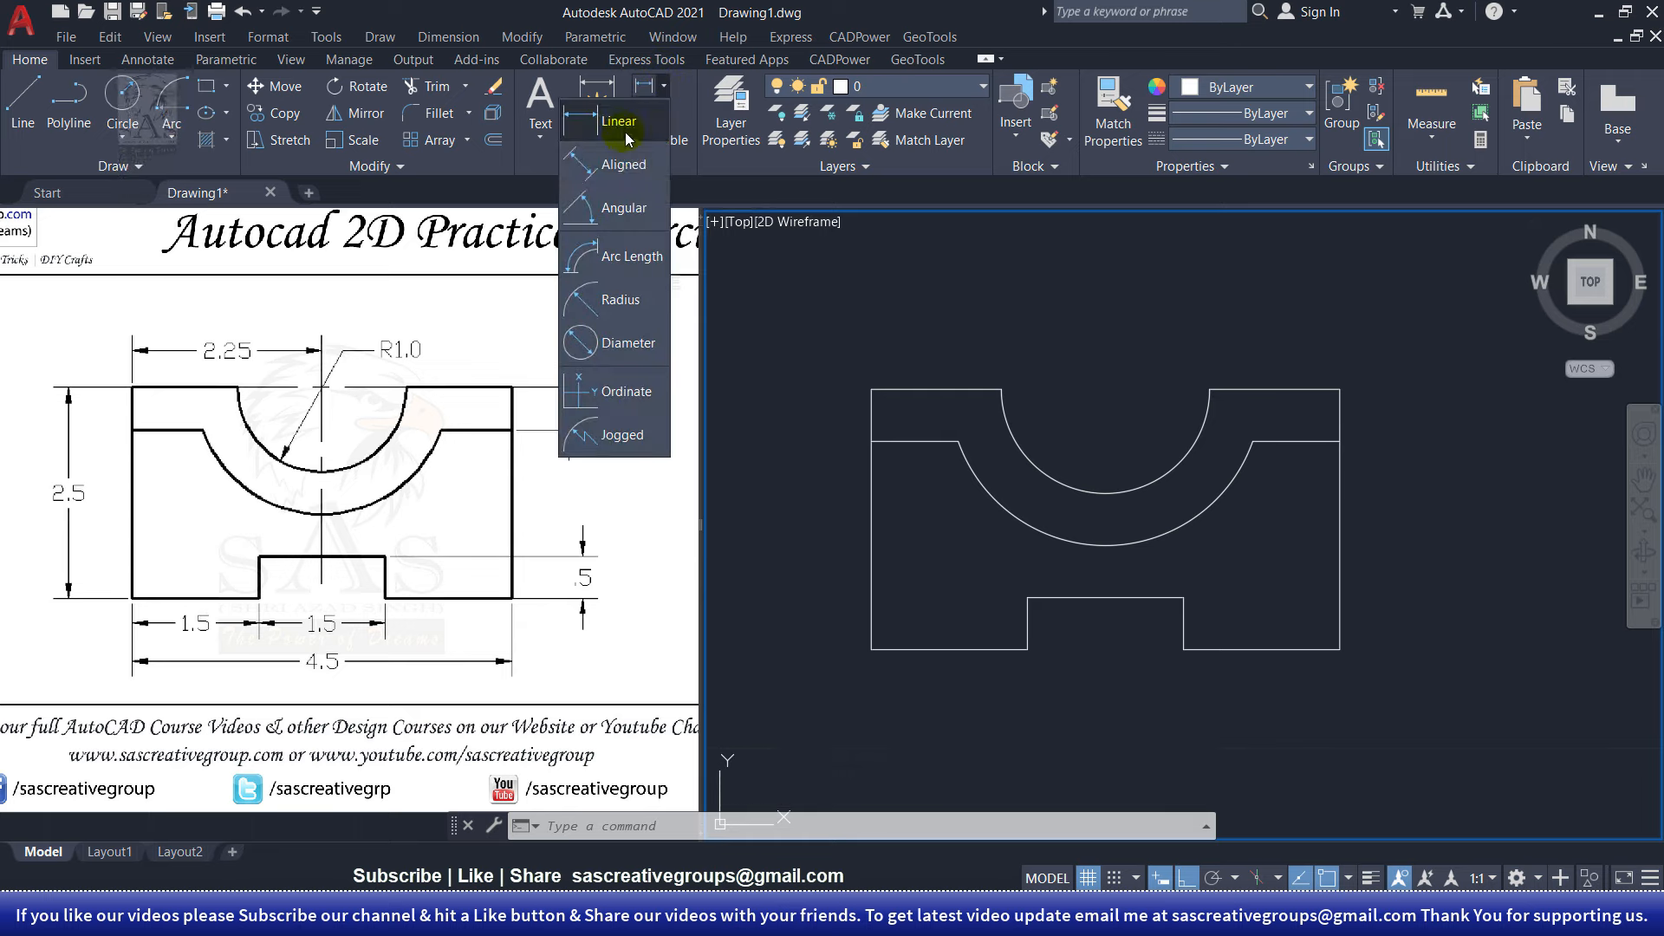
{"action": "left_click", "coordinate": [626, 128]}
{"action": "left_click", "coordinate": [871, 650]}
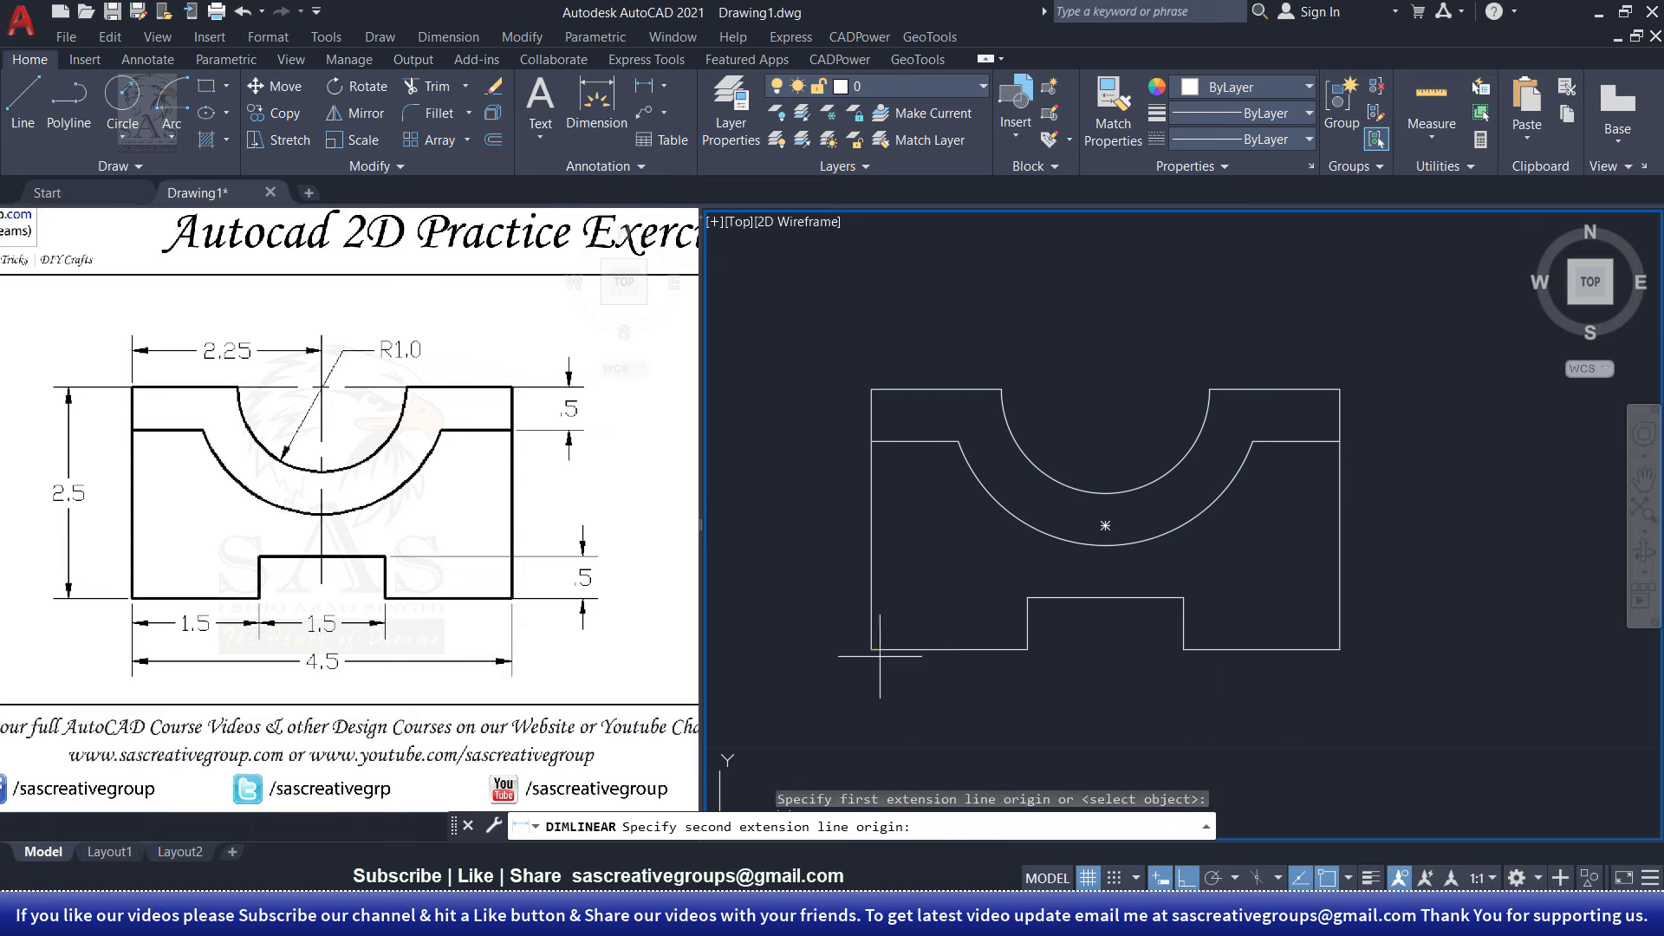
{"action": "left_click", "coordinate": [1028, 649]}
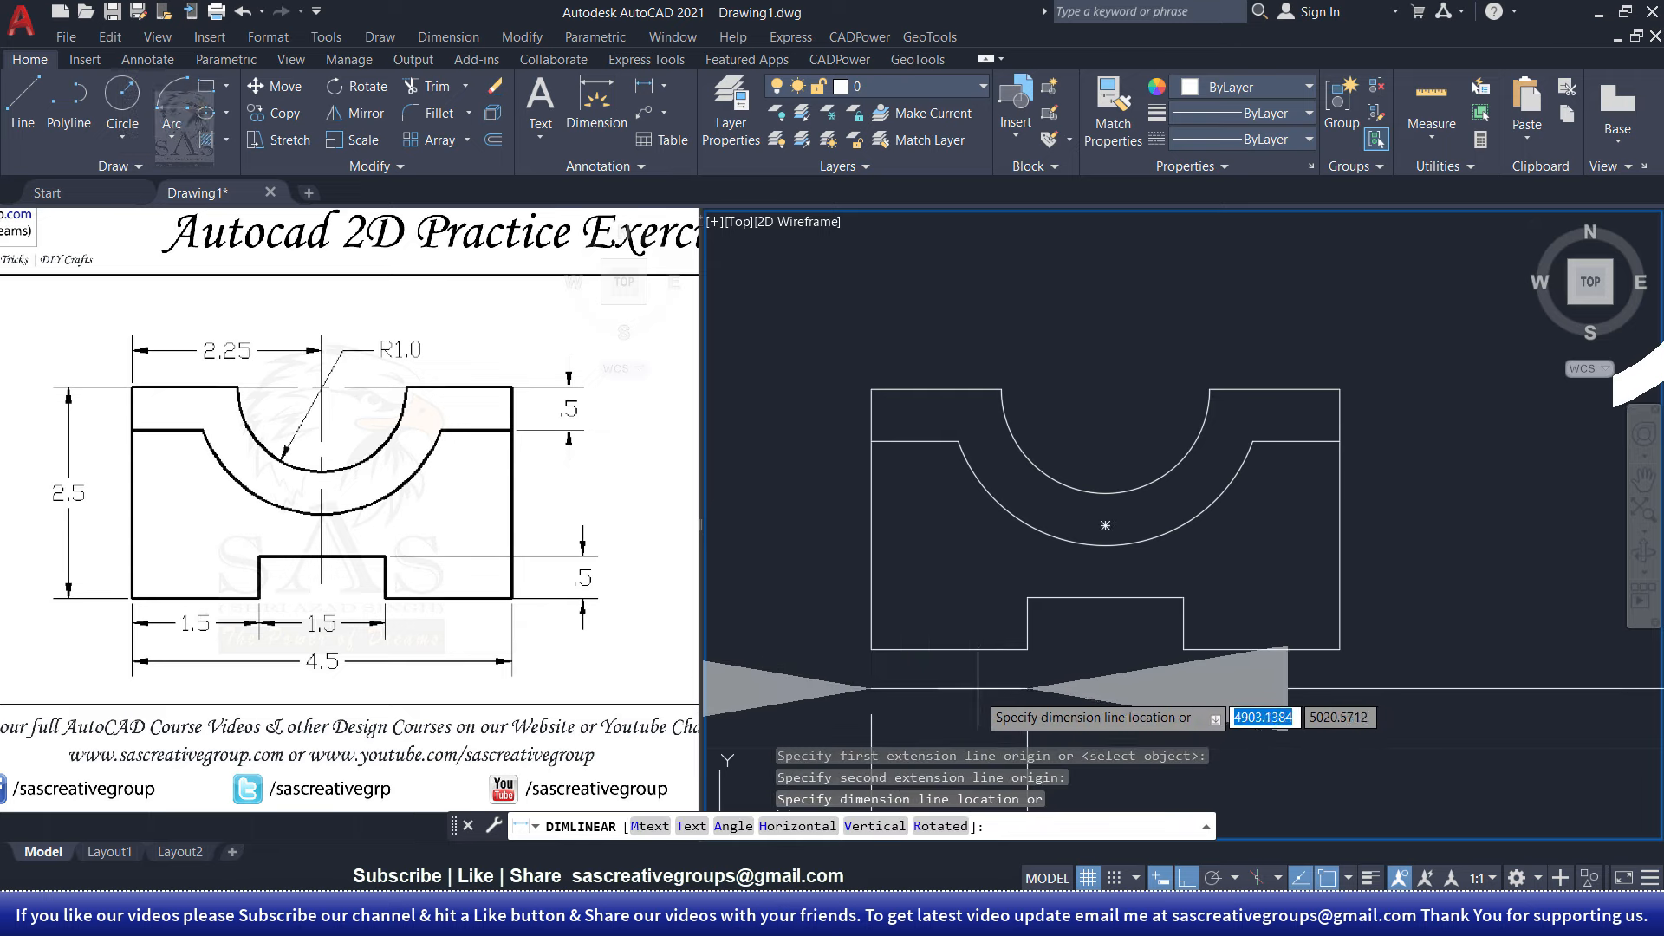
{"action": "scroll", "coordinate": [964, 712], "scroll_direction": "down", "scroll_amount": 4}
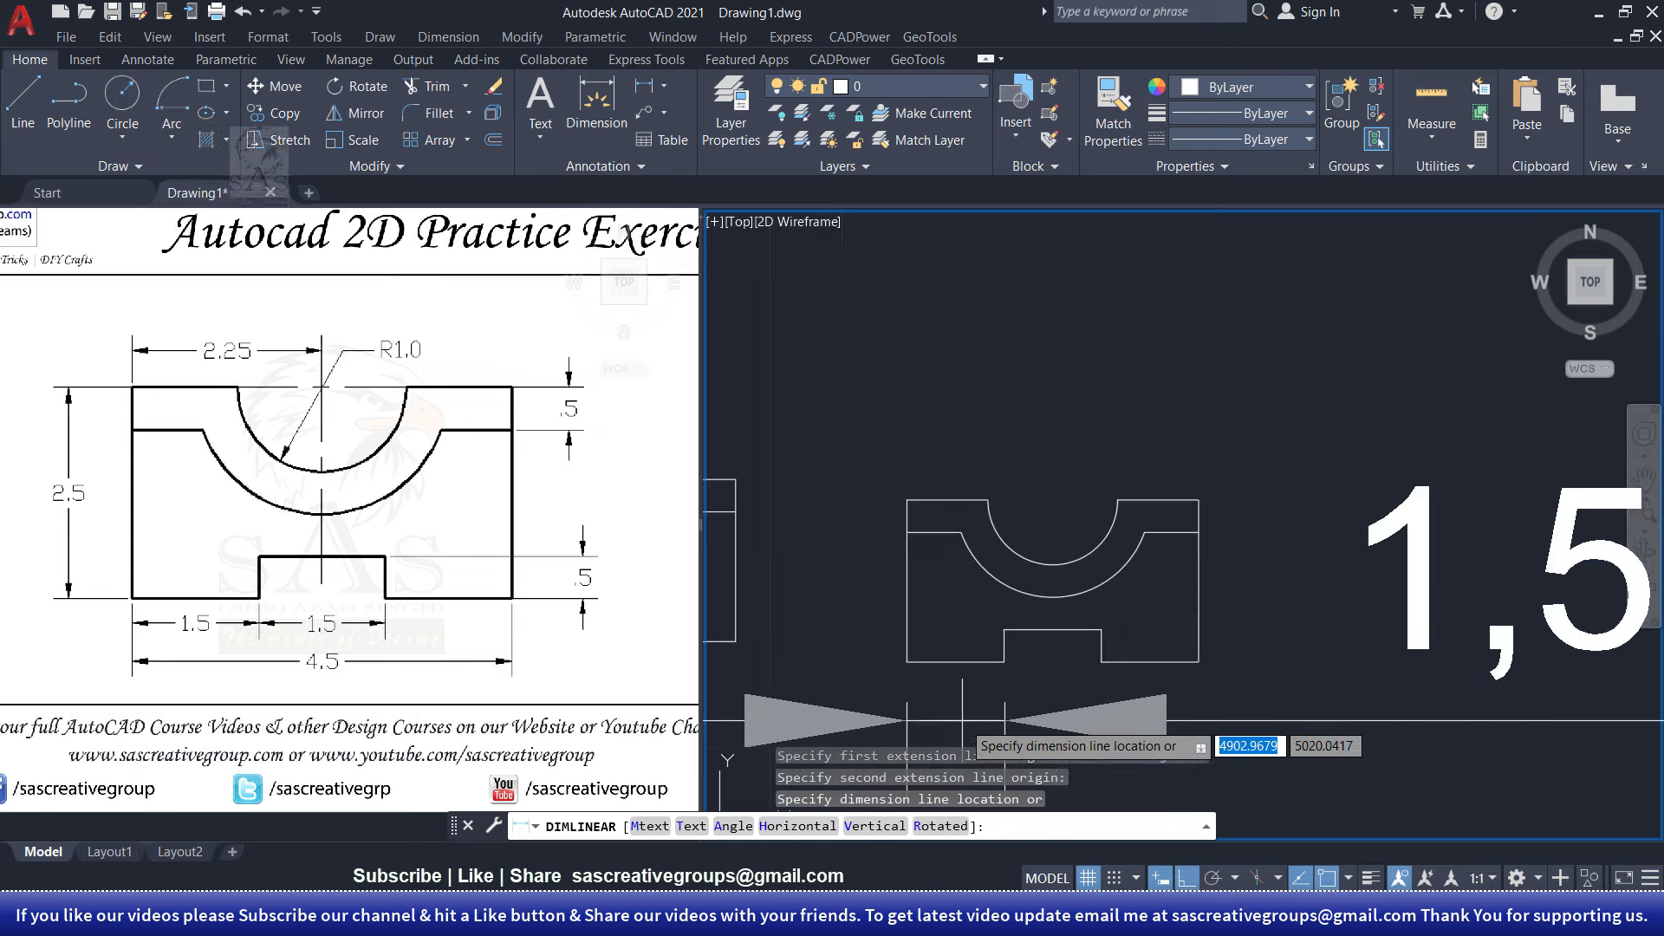
{"action": "left_click", "coordinate": [963, 731]}
{"action": "scroll", "coordinate": [963, 730], "scroll_direction": "up", "scroll_amount": 2}
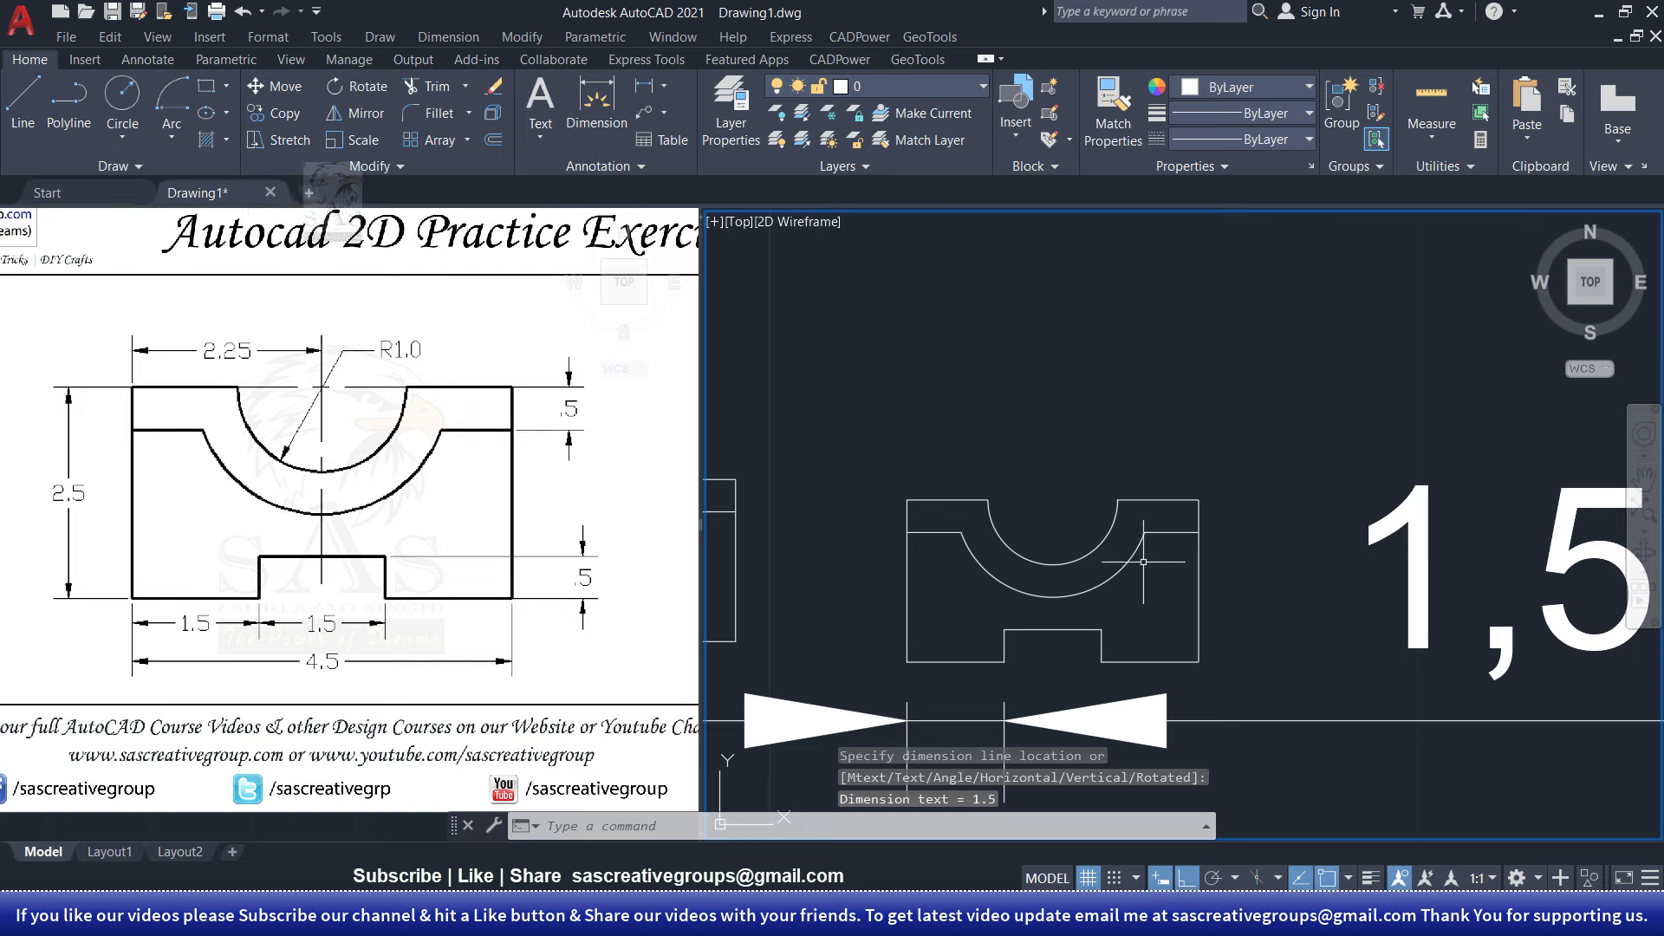
{"action": "key", "text": "Escape"}
Step: Modify the ISO-25 dimension style to use an overall scale of 0.1 for dimension features
{"action": "type", "text": "D"}
{"action": "key", "text": "Return"}
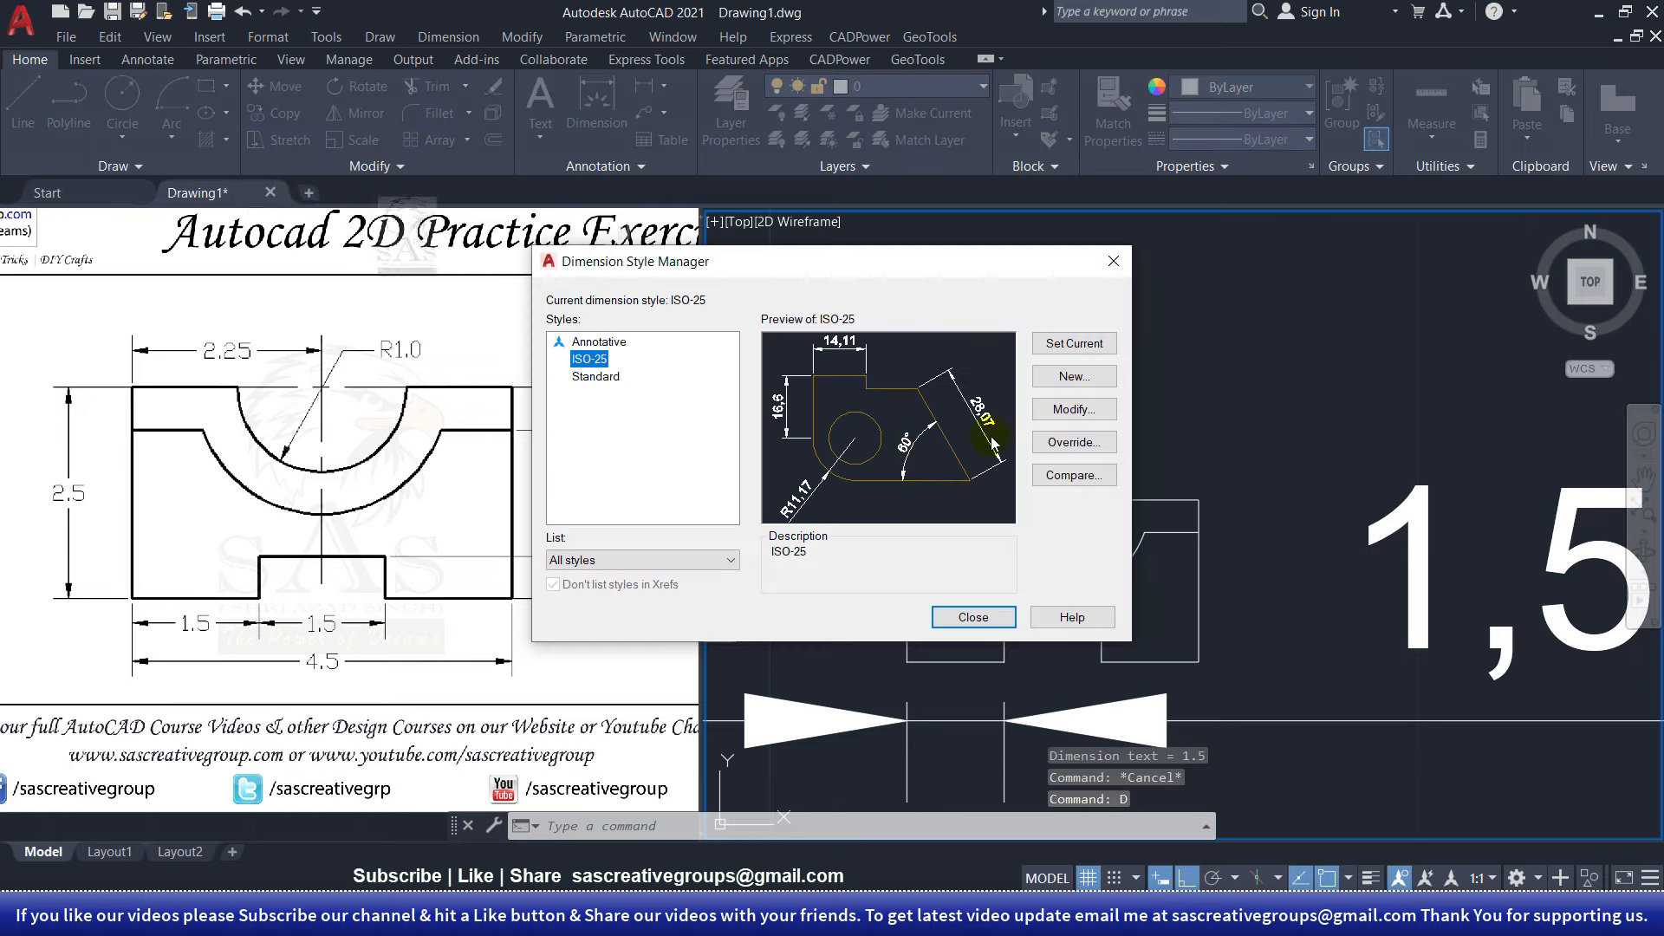
{"action": "left_click", "coordinate": [1080, 409]}
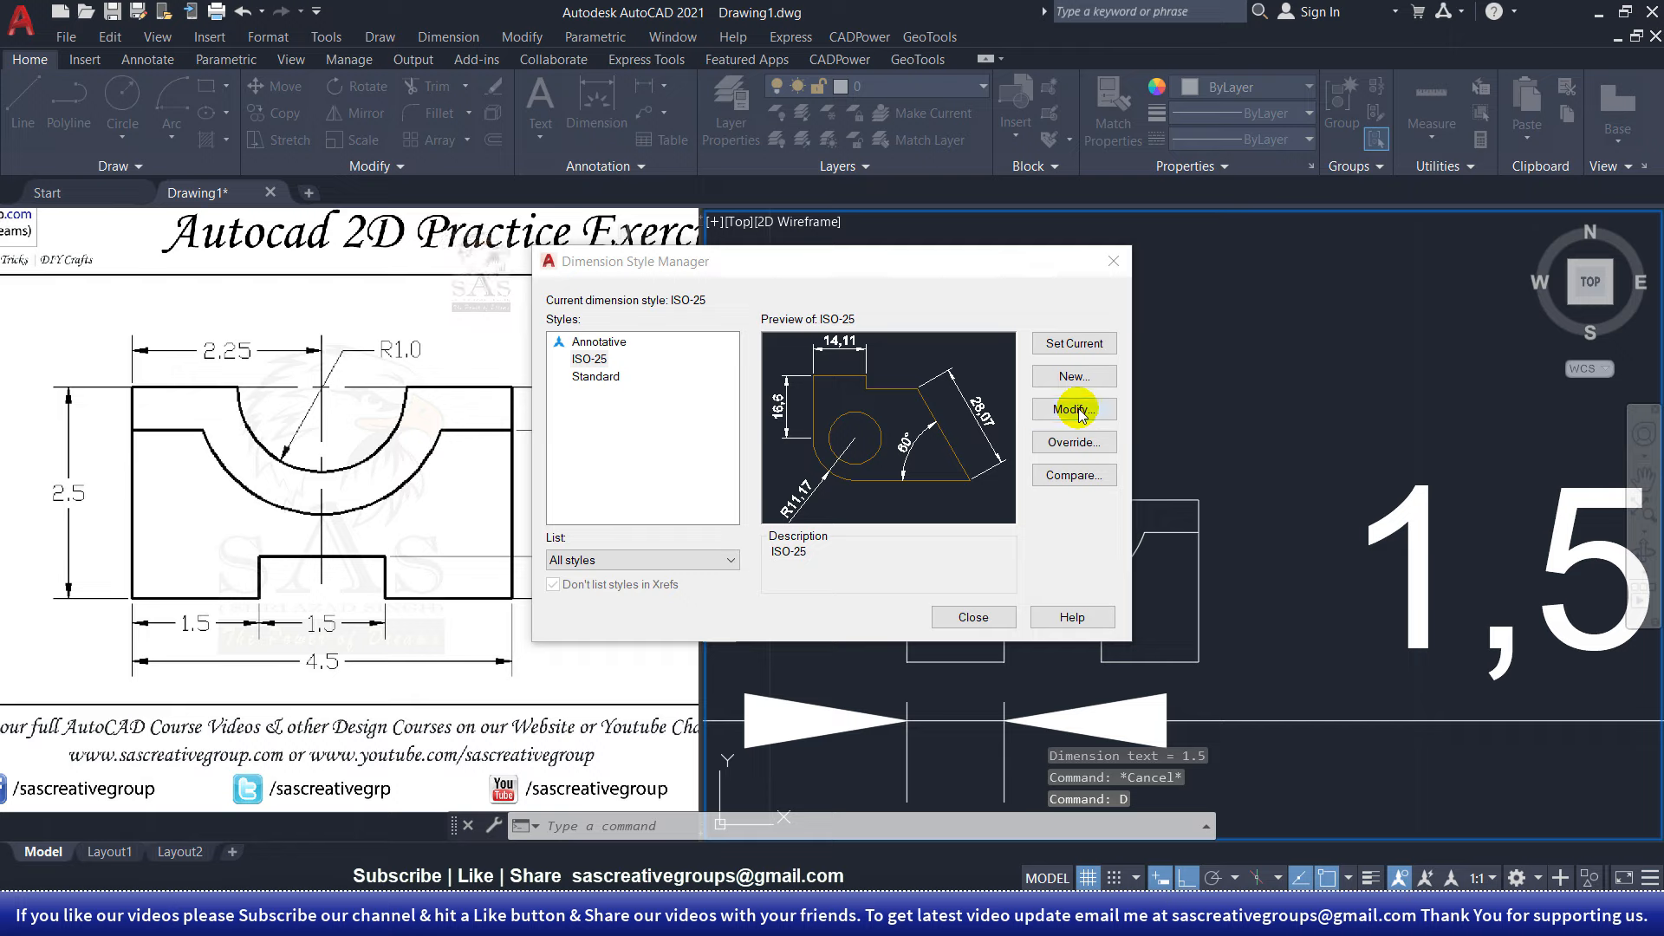
{"action": "left_click", "coordinate": [724, 219]}
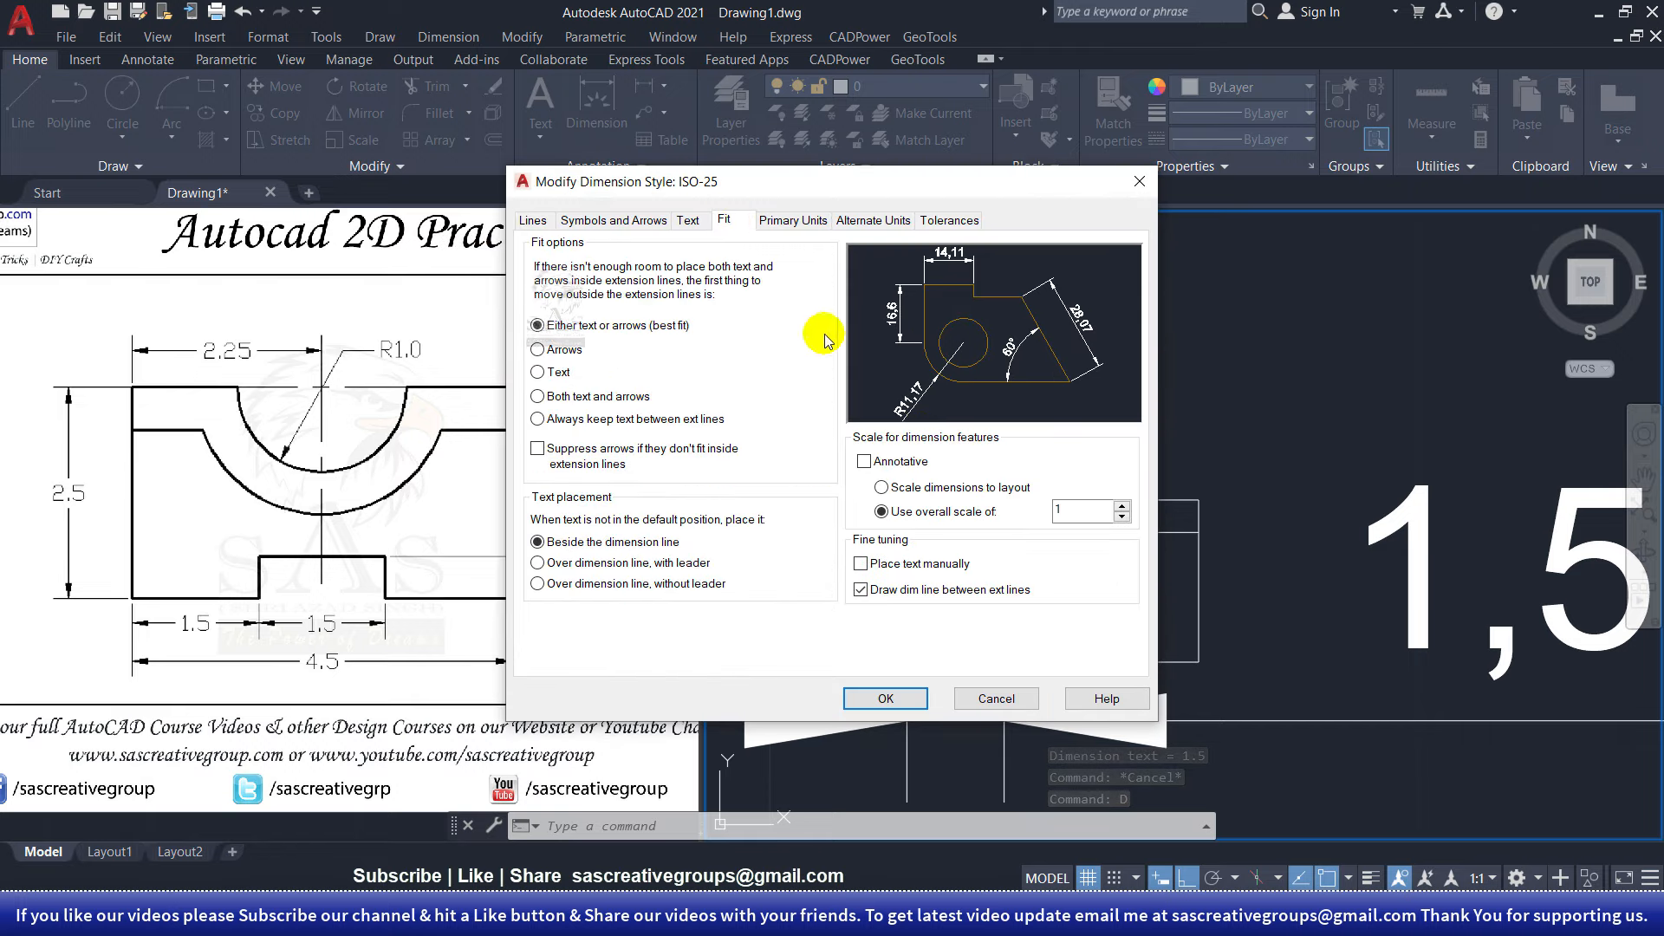
{"action": "double_click", "coordinate": [1075, 511]}
{"action": "type", "text": "0."}
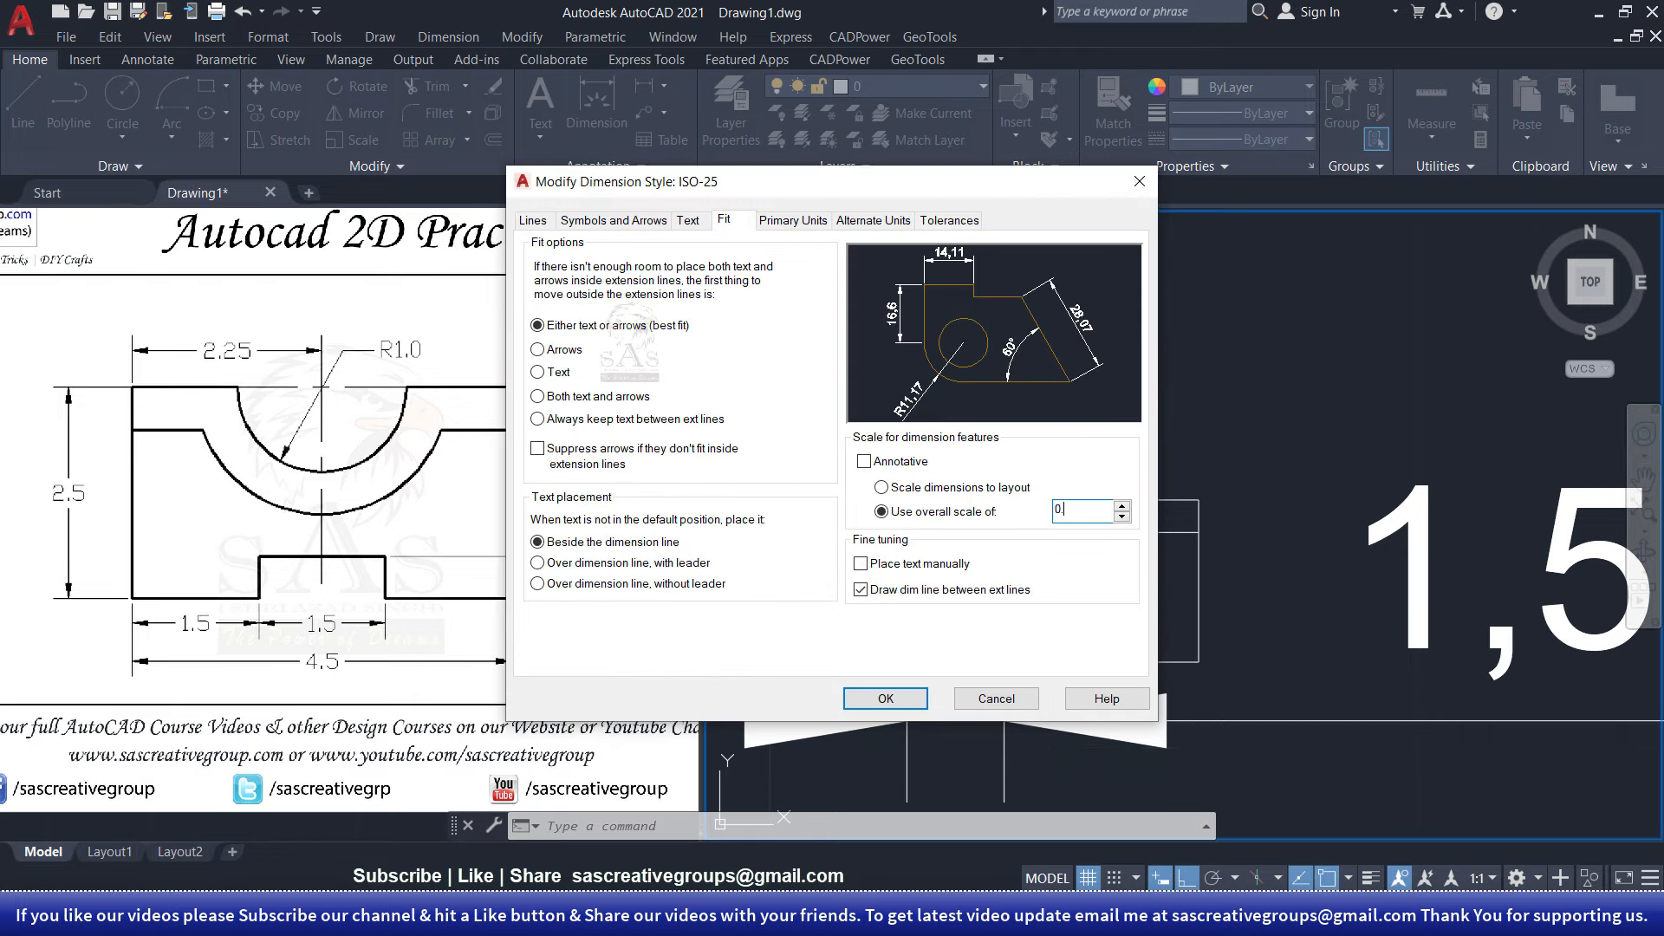
{"action": "type", "text": "1"}
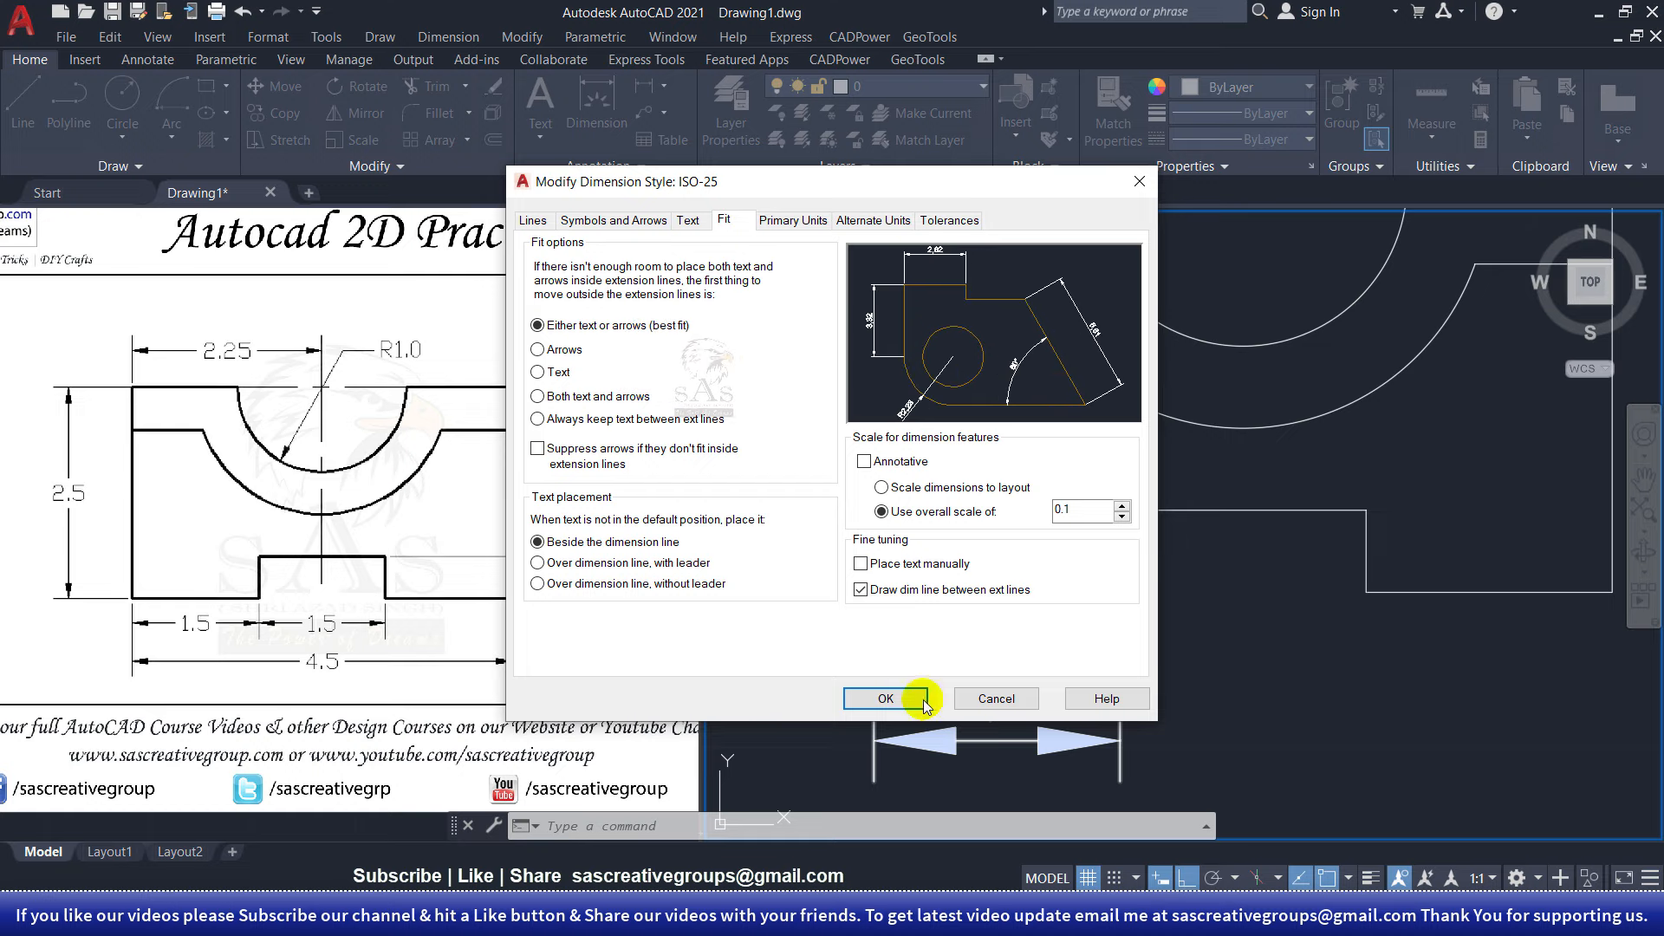
{"action": "left_click", "coordinate": [886, 699]}
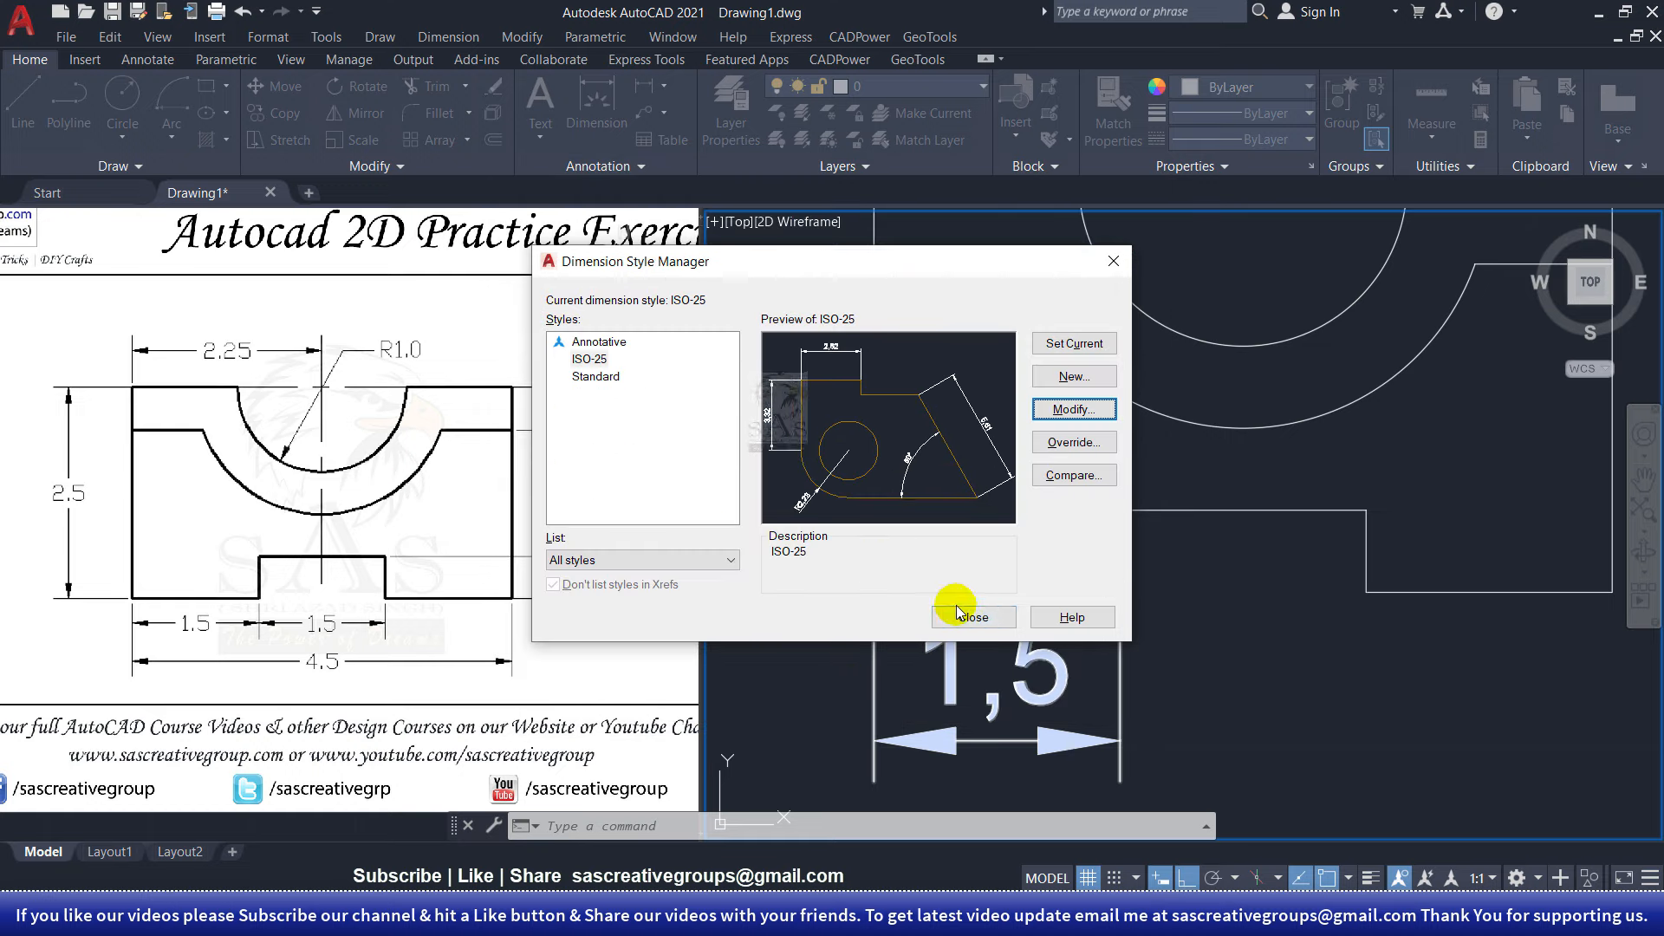
{"action": "left_click", "coordinate": [962, 616]}
{"action": "key", "text": "Escape"}
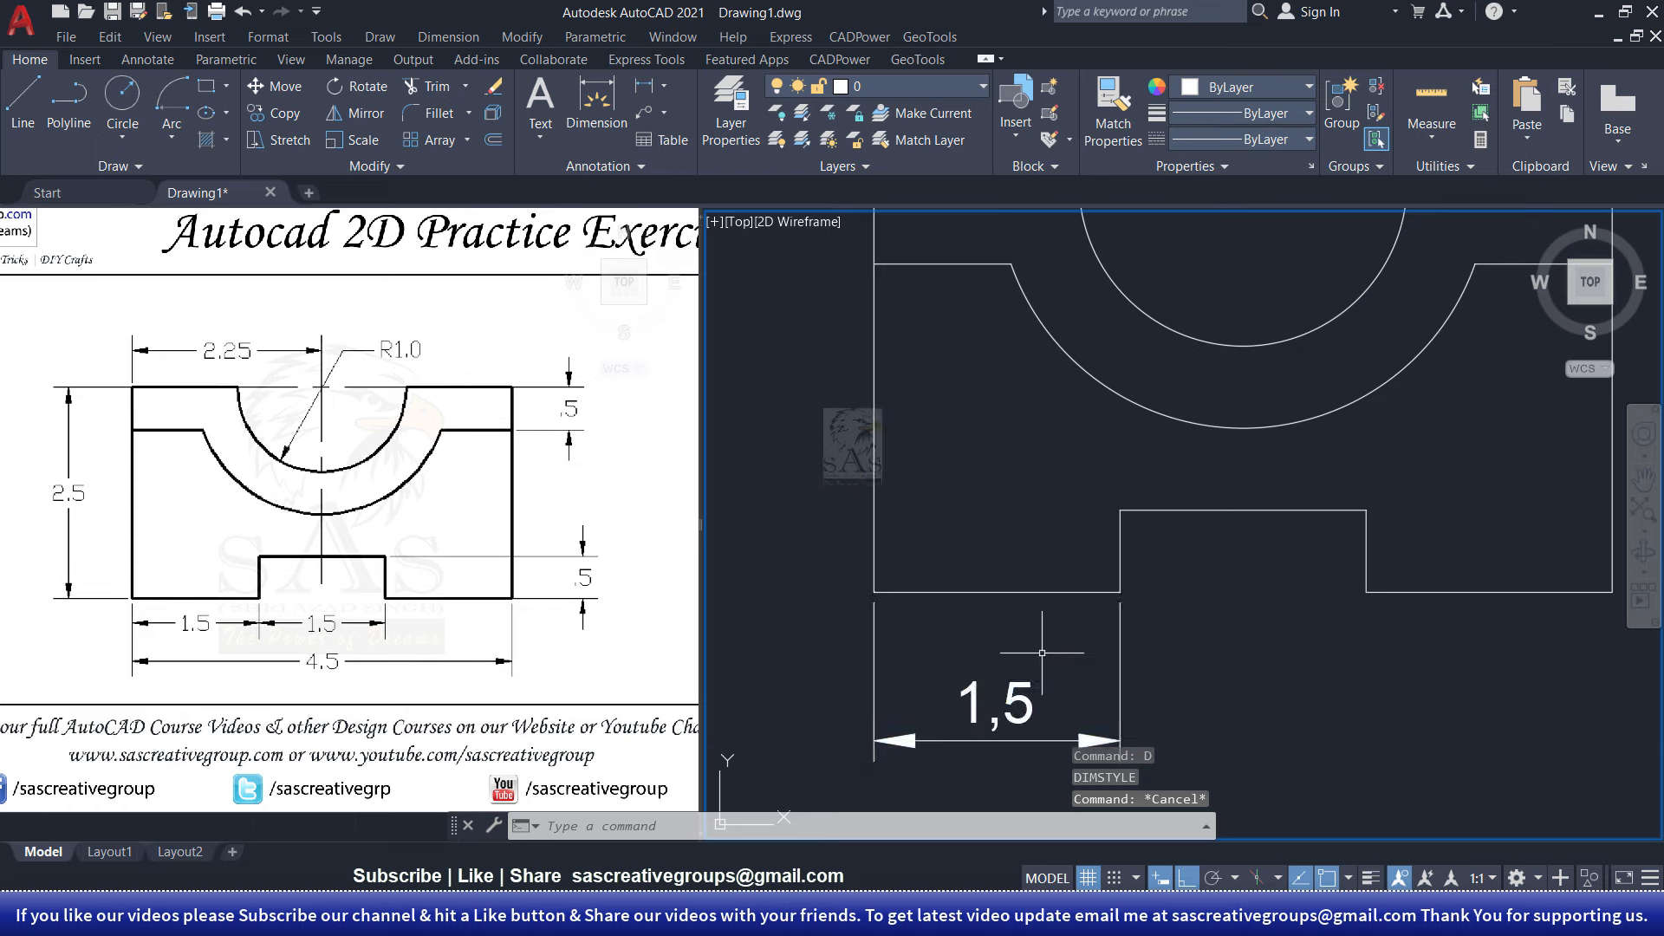
Step: Move the dimension line of the bottom-edge dimension left of the notch closer to the part
{"action": "left_click", "coordinate": [1245, 646]}
{"action": "left_click", "coordinate": [953, 736]}
{"action": "left_click", "coordinate": [997, 741]}
{"action": "left_click", "coordinate": [997, 675]}
{"action": "middle_click_drag", "start_coordinate": [1216, 655], "coordinate": [1063, 672]}
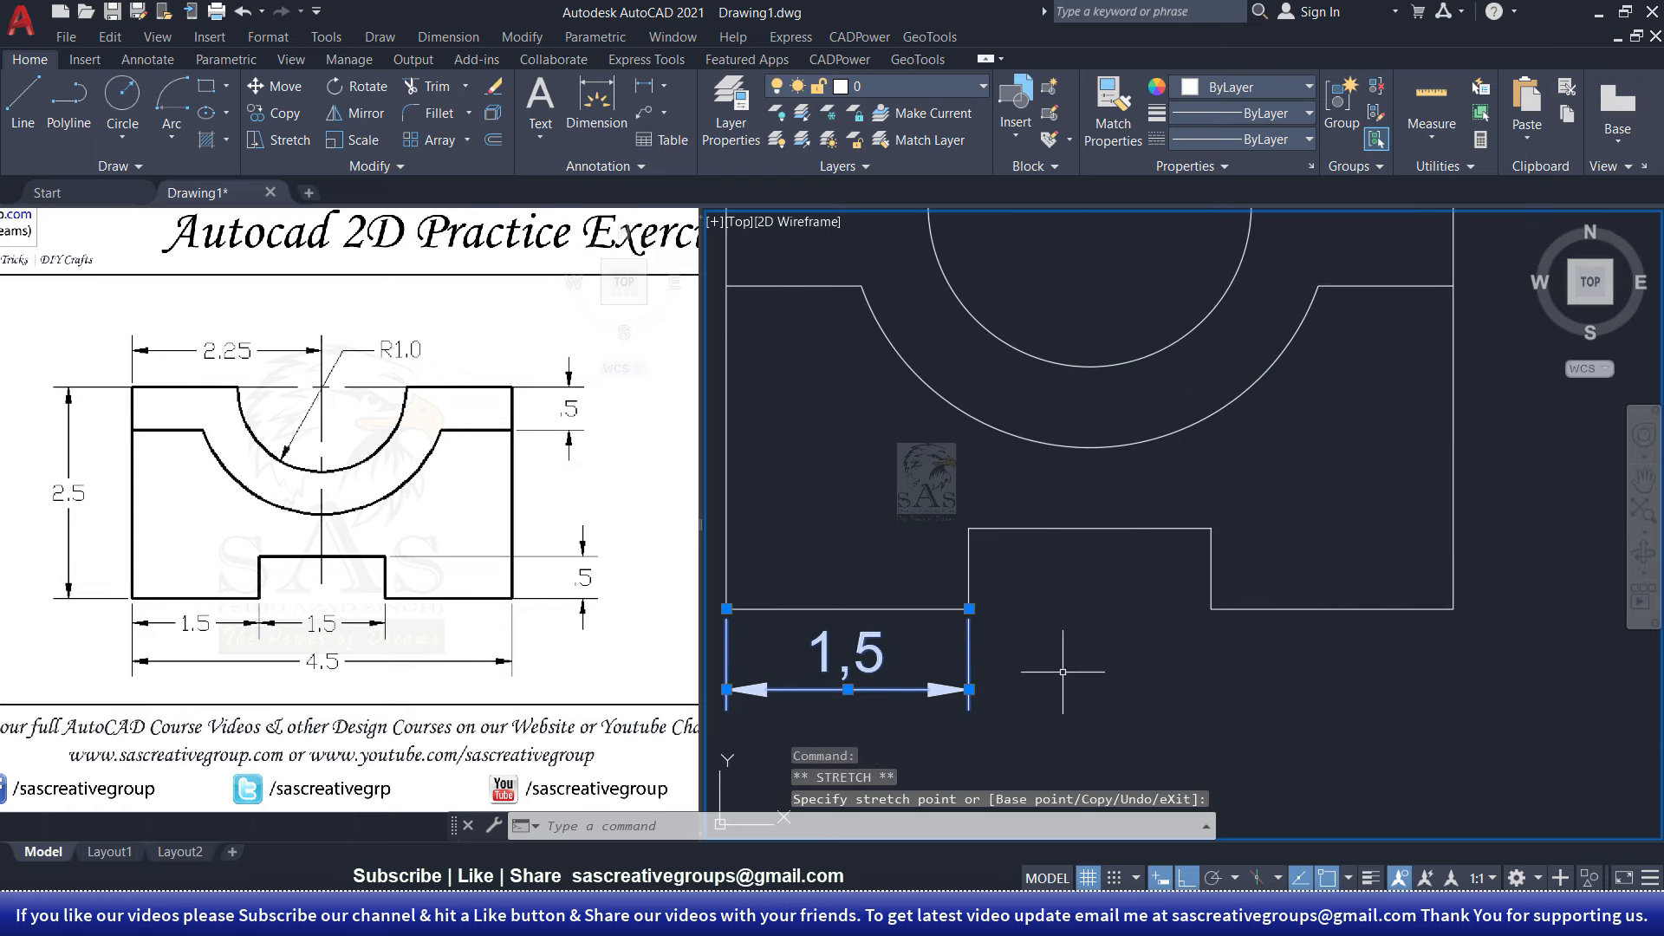
{"action": "key", "text": "Escape"}
{"action": "scroll", "coordinate": [1075, 685], "scroll_direction": "down", "scroll_amount": 3}
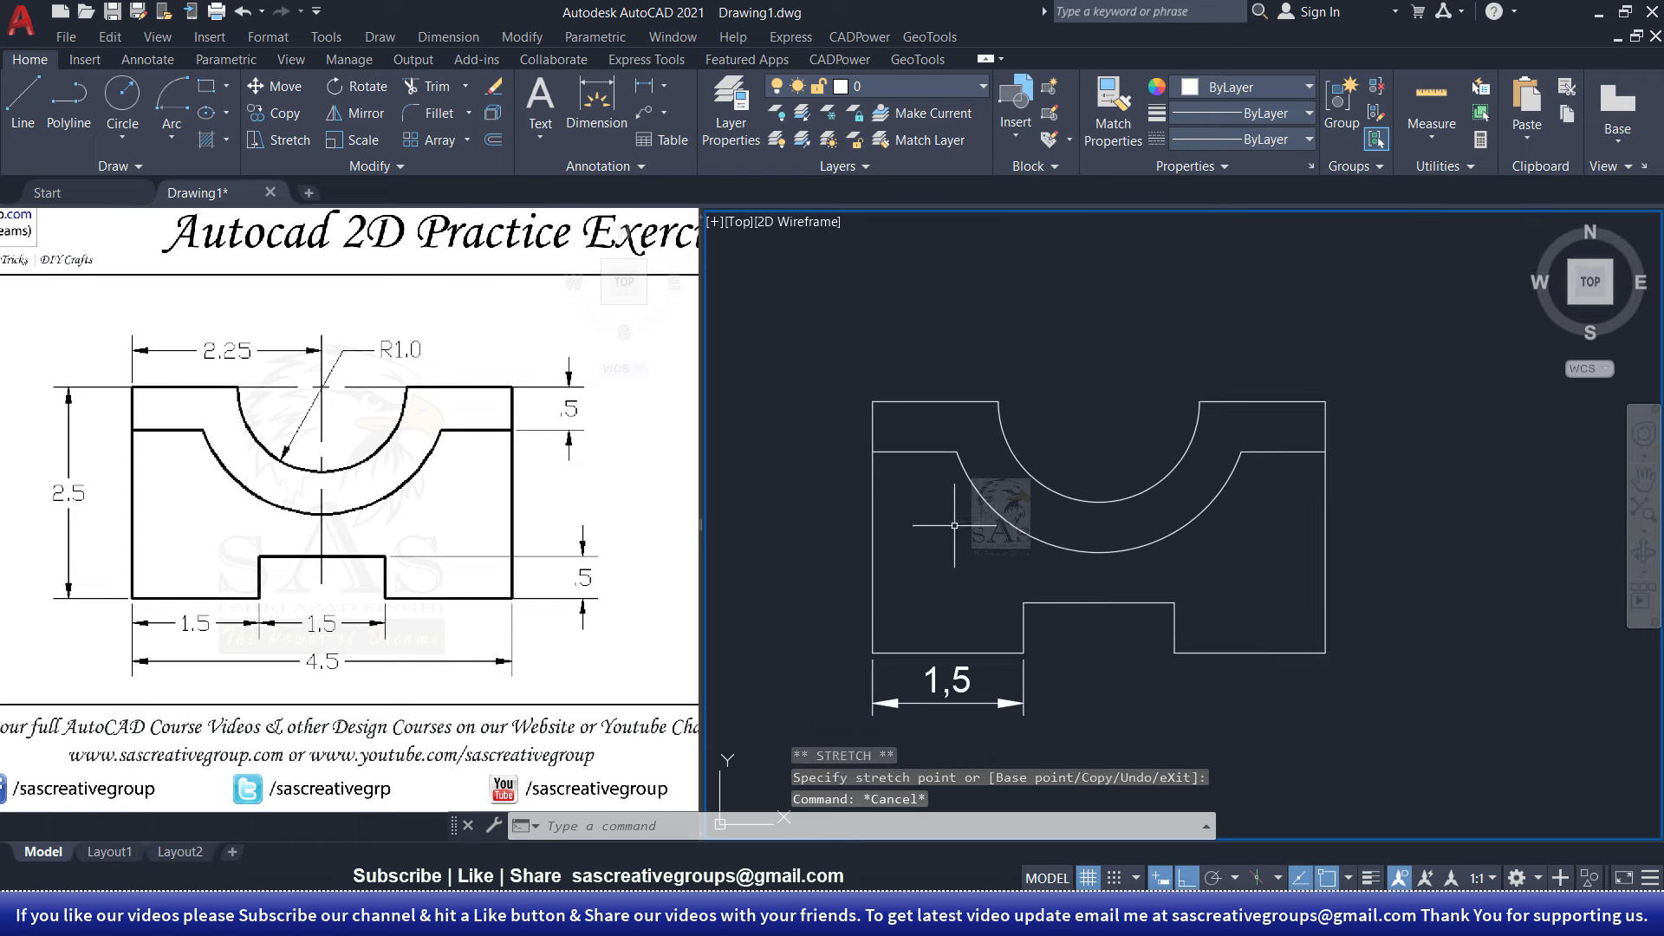
Step: Add a radius dimension to the inner arc, placing its text inside the top opening
{"action": "left_click", "coordinate": [665, 84]}
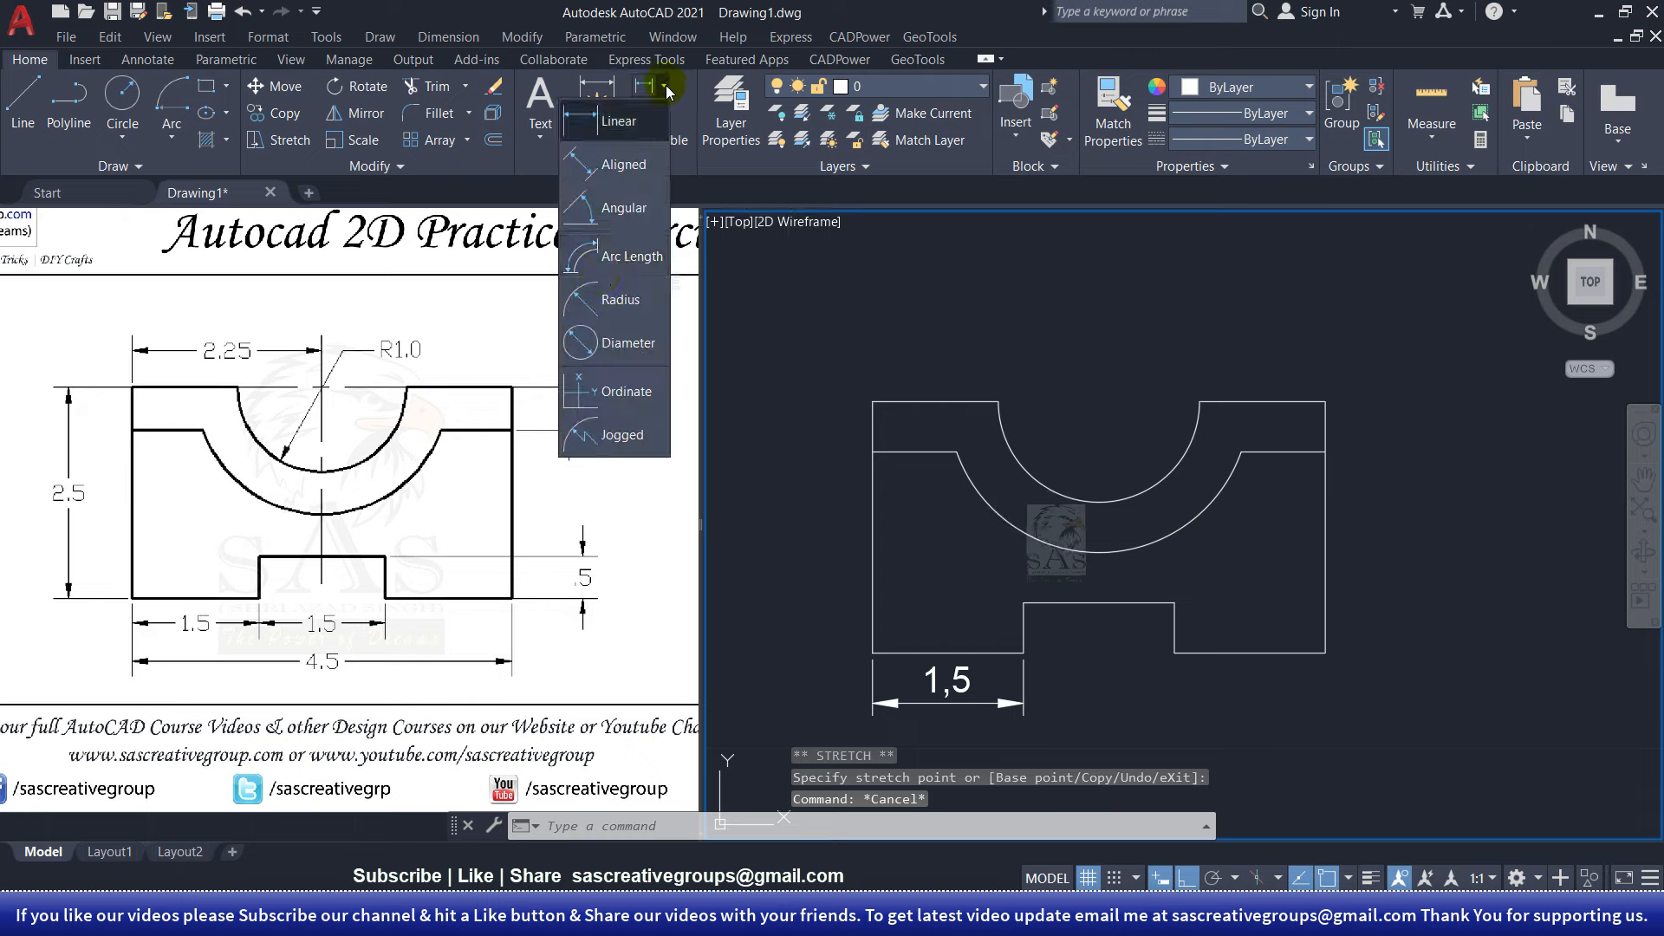
{"action": "left_click", "coordinate": [613, 298]}
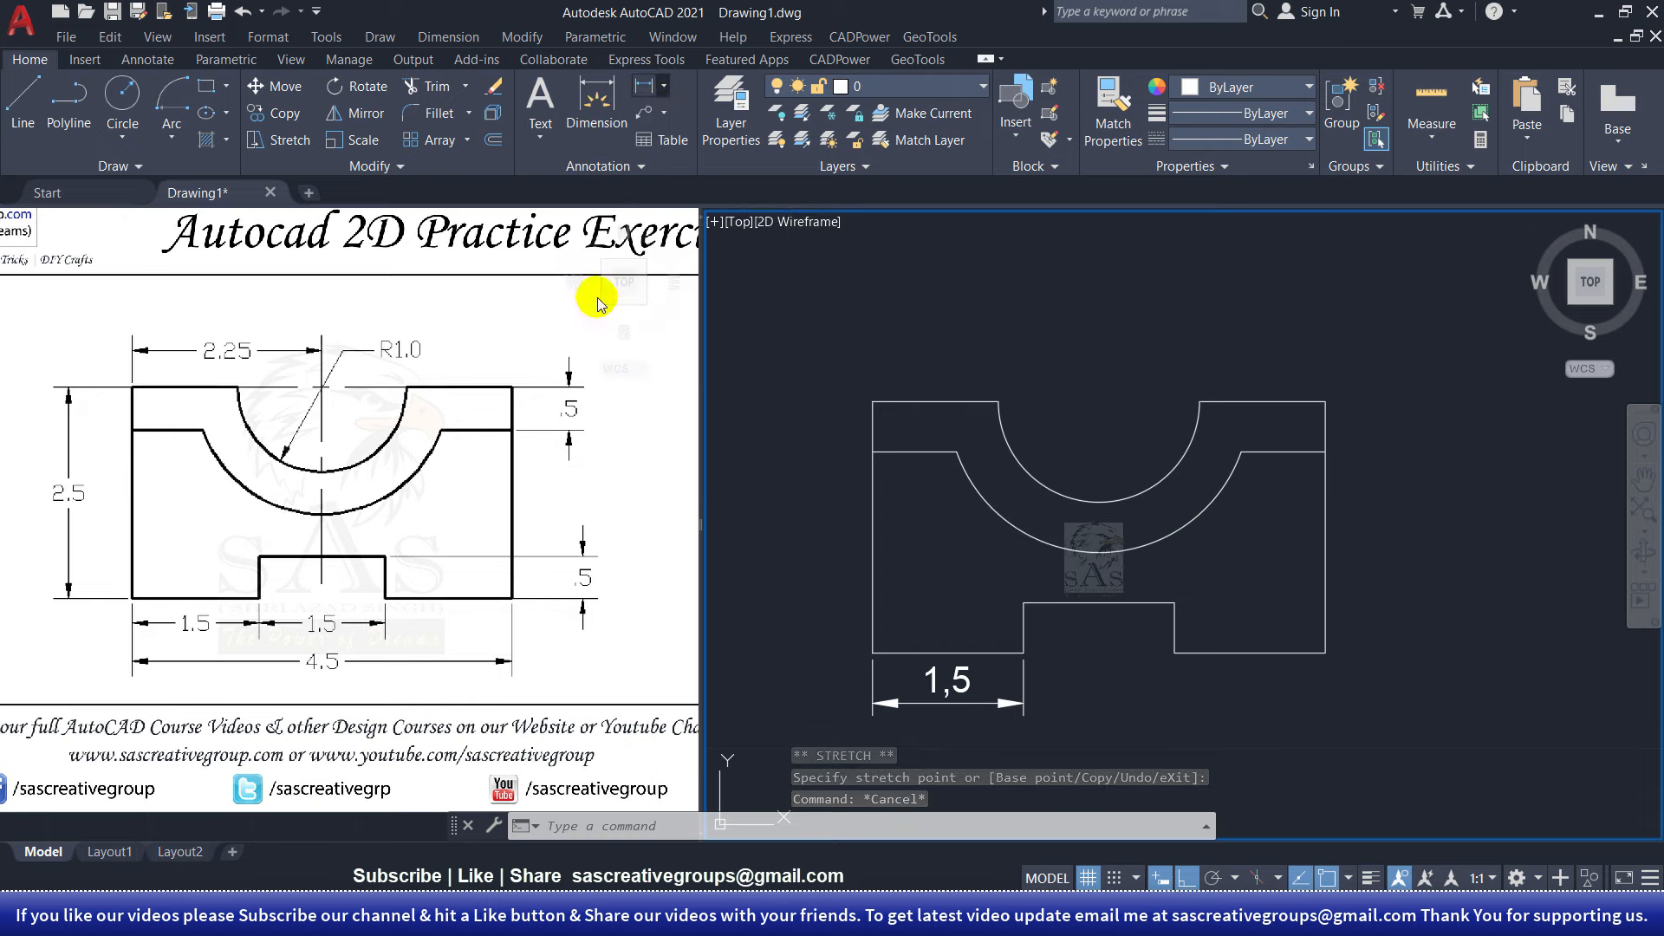
{"action": "left_click", "coordinate": [1052, 487]}
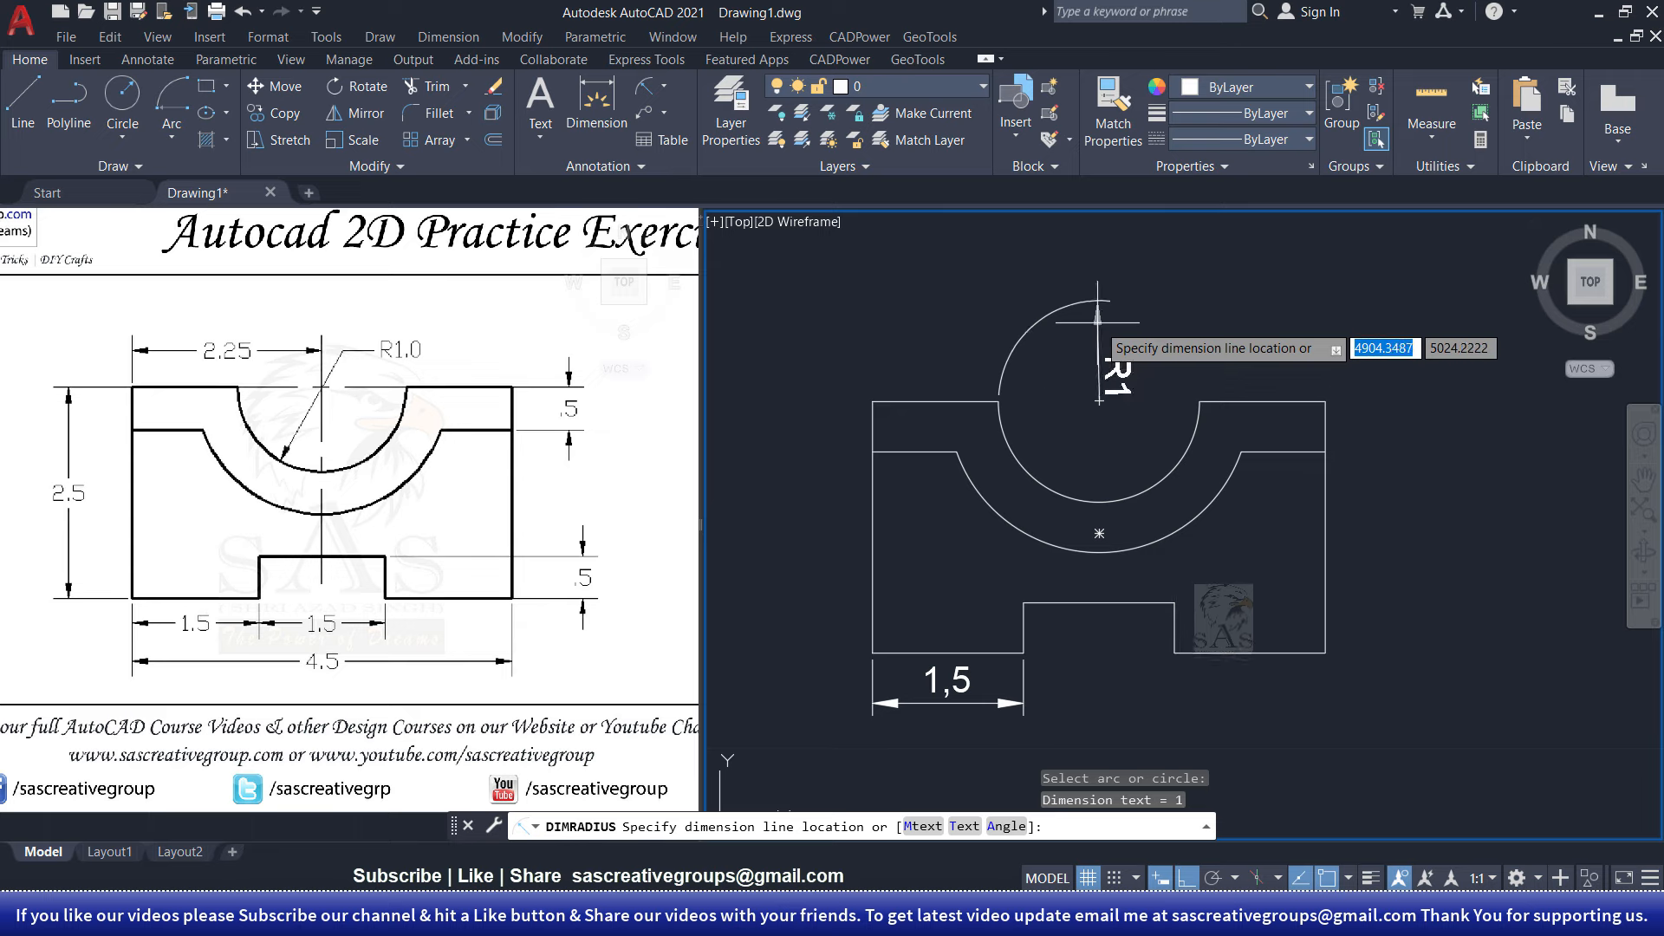
{"action": "left_click", "coordinate": [1046, 431]}
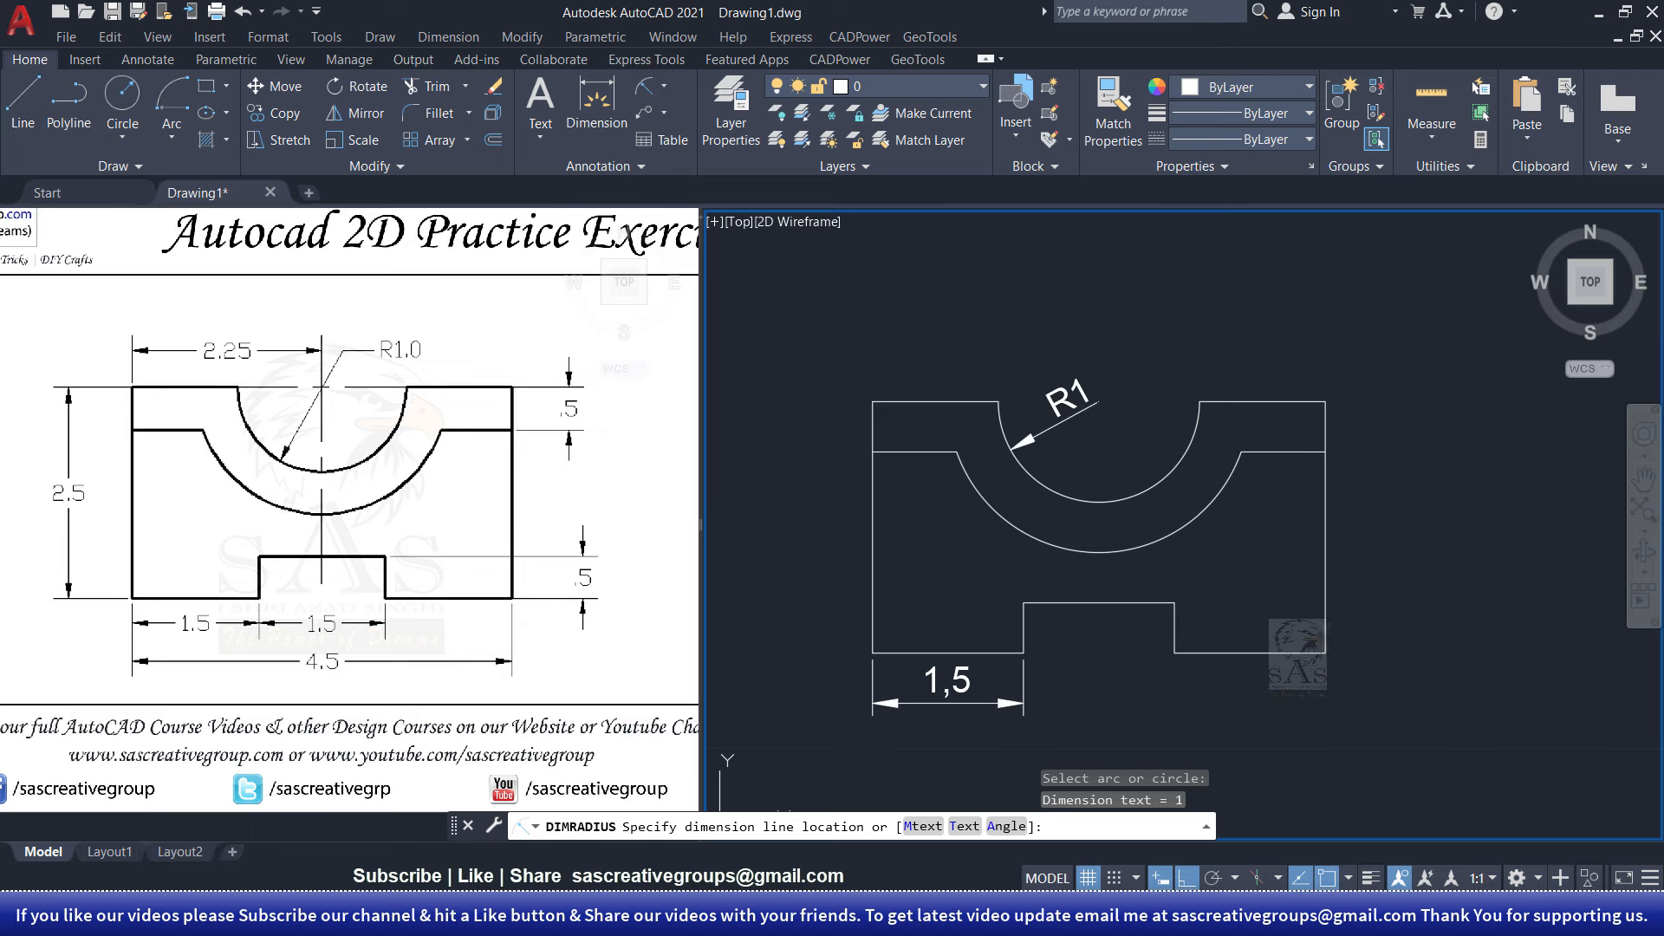
Step: Add a horizontal linear dimension across the bottom notch opening, in line with the existing dimension beside it
{"action": "left_click", "coordinate": [667, 88]}
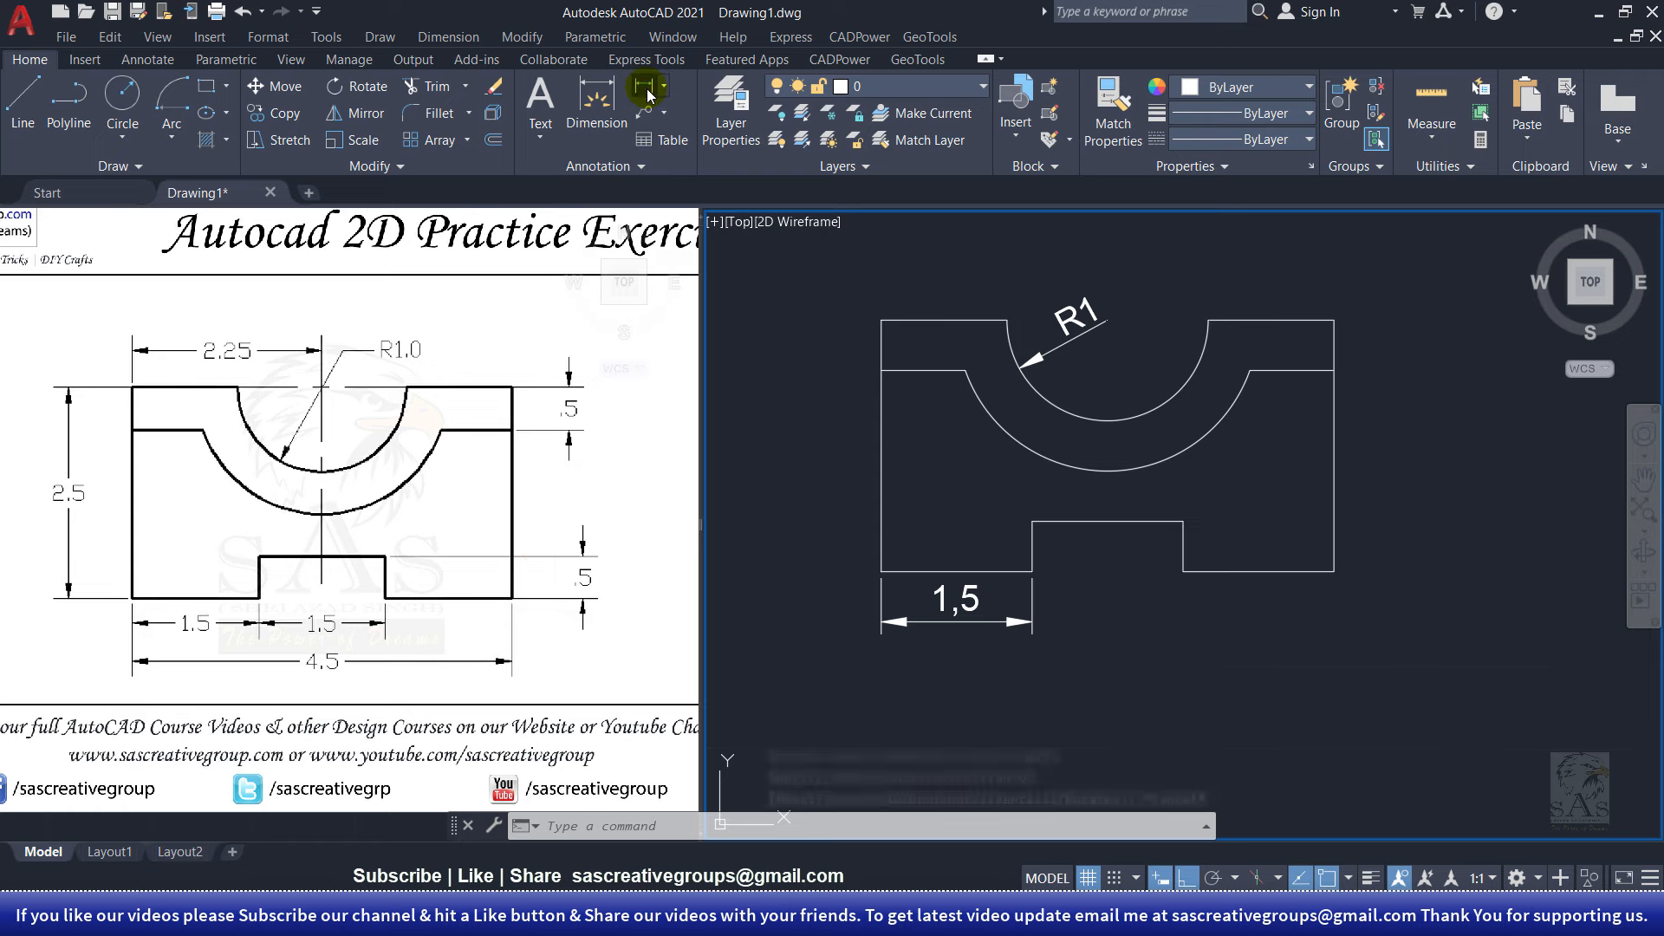
{"action": "left_click", "coordinate": [648, 93]}
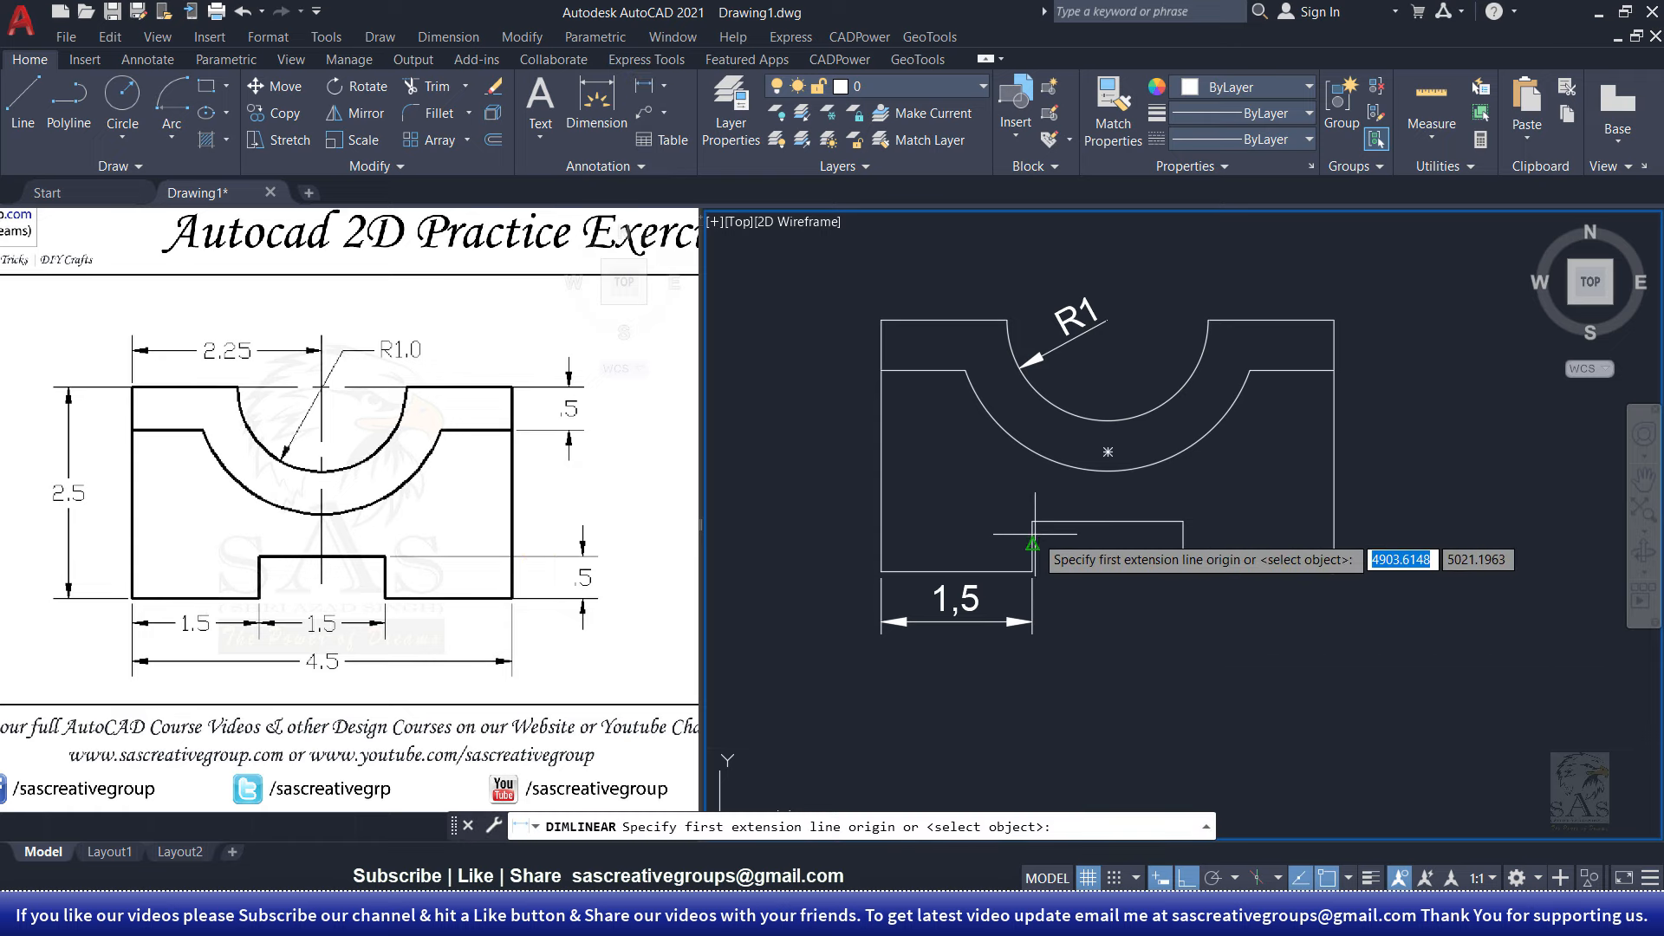
{"action": "left_click", "coordinate": [1032, 571]}
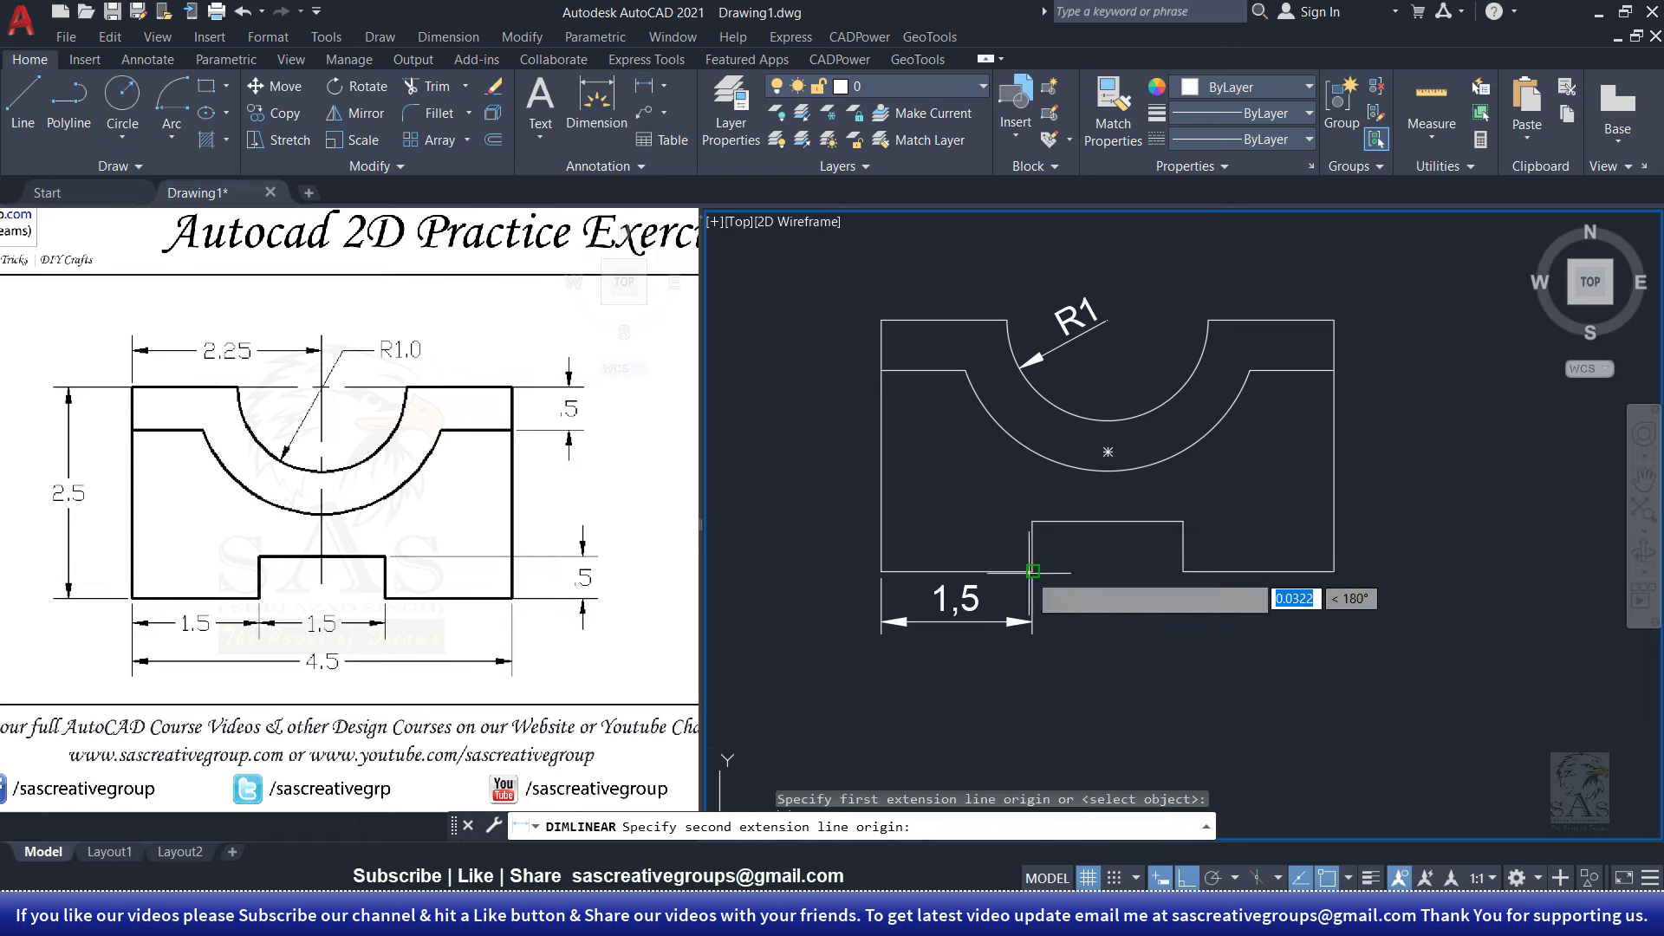
{"action": "left_click", "coordinate": [1183, 571]}
{"action": "left_click", "coordinate": [1153, 621]}
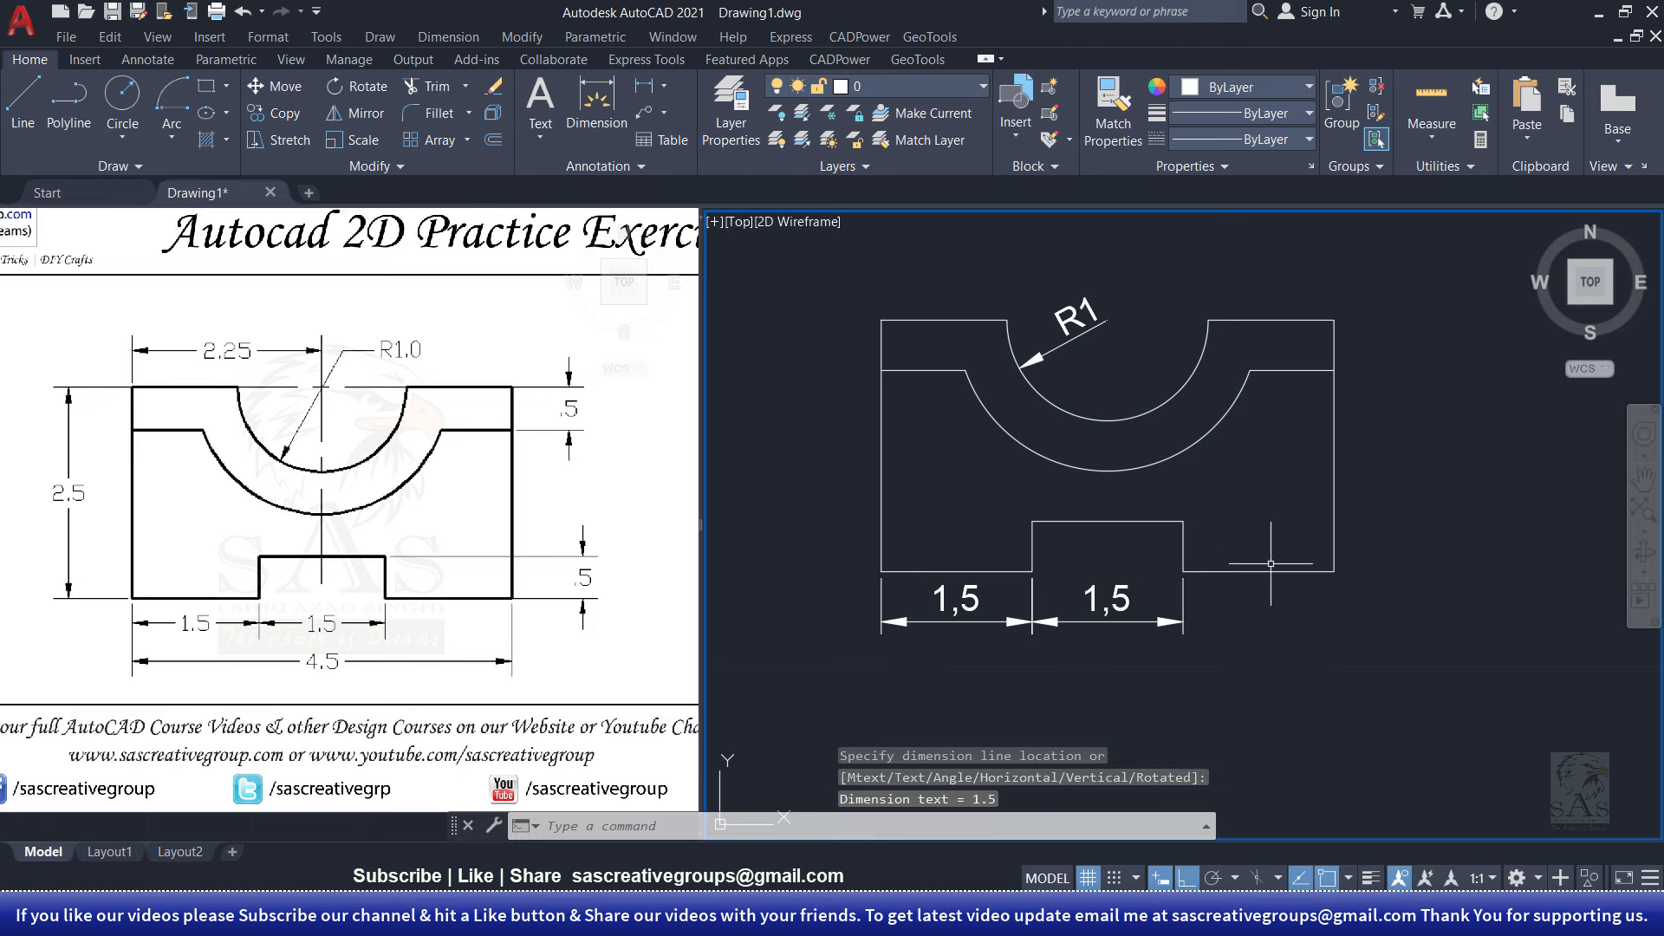
Step: Add a linear dimension for the part's overall width, placing it below the two notch dimensions
{"action": "left_click", "coordinate": [644, 86]}
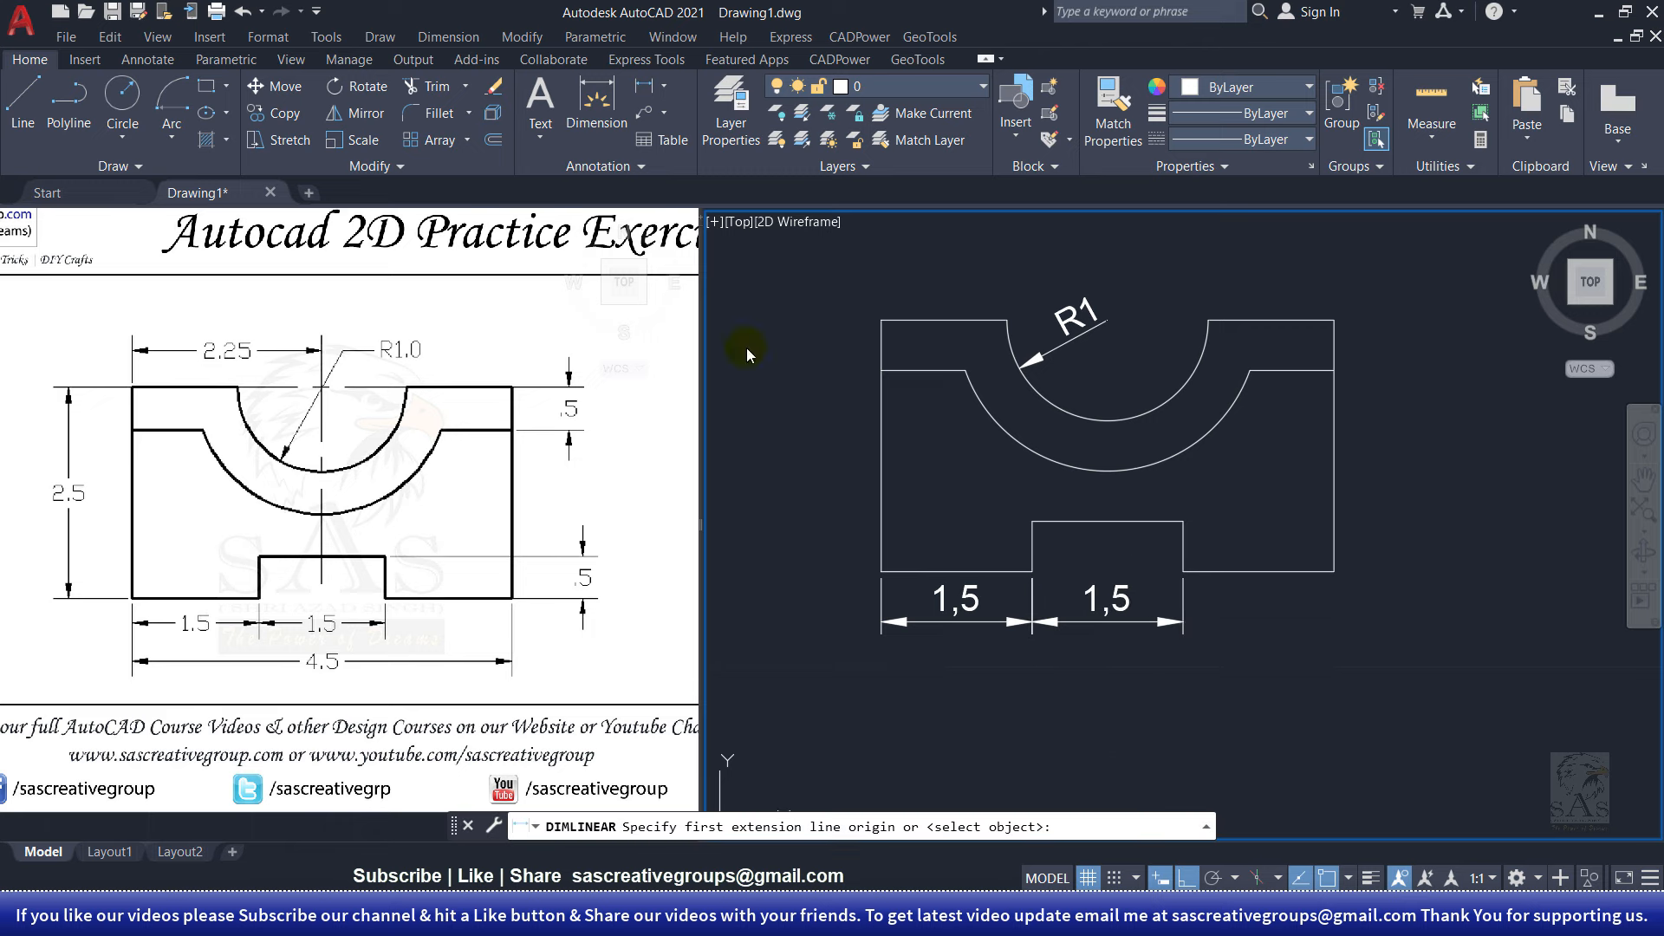
{"action": "left_click", "coordinate": [882, 571]}
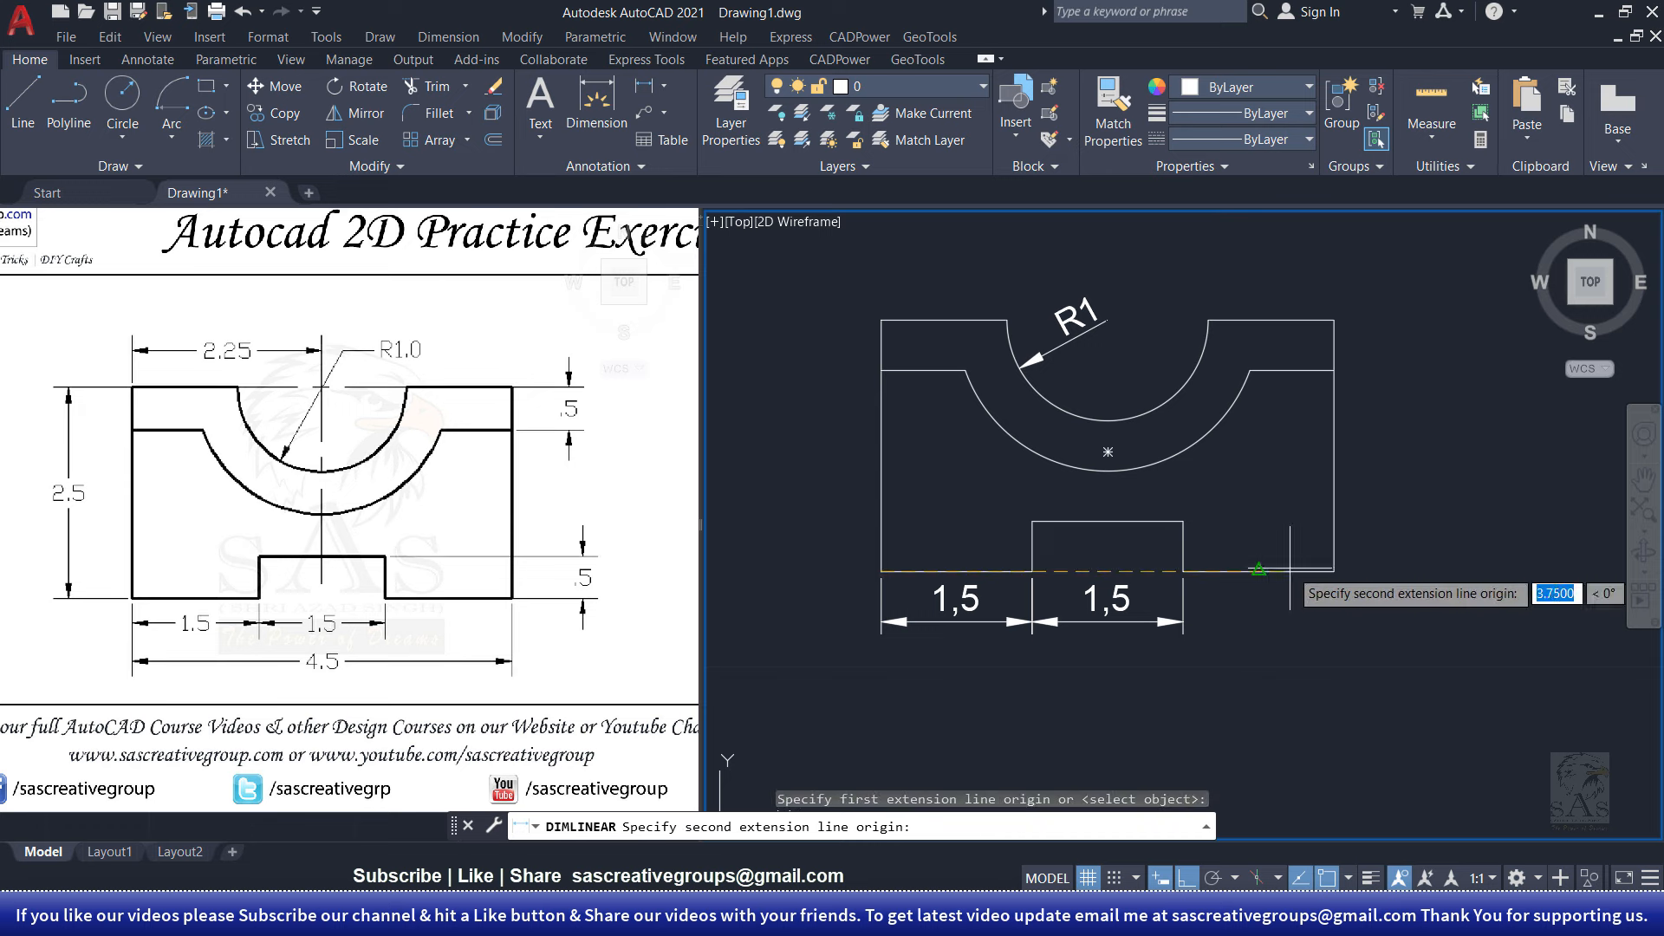
{"action": "left_click", "coordinate": [1334, 572]}
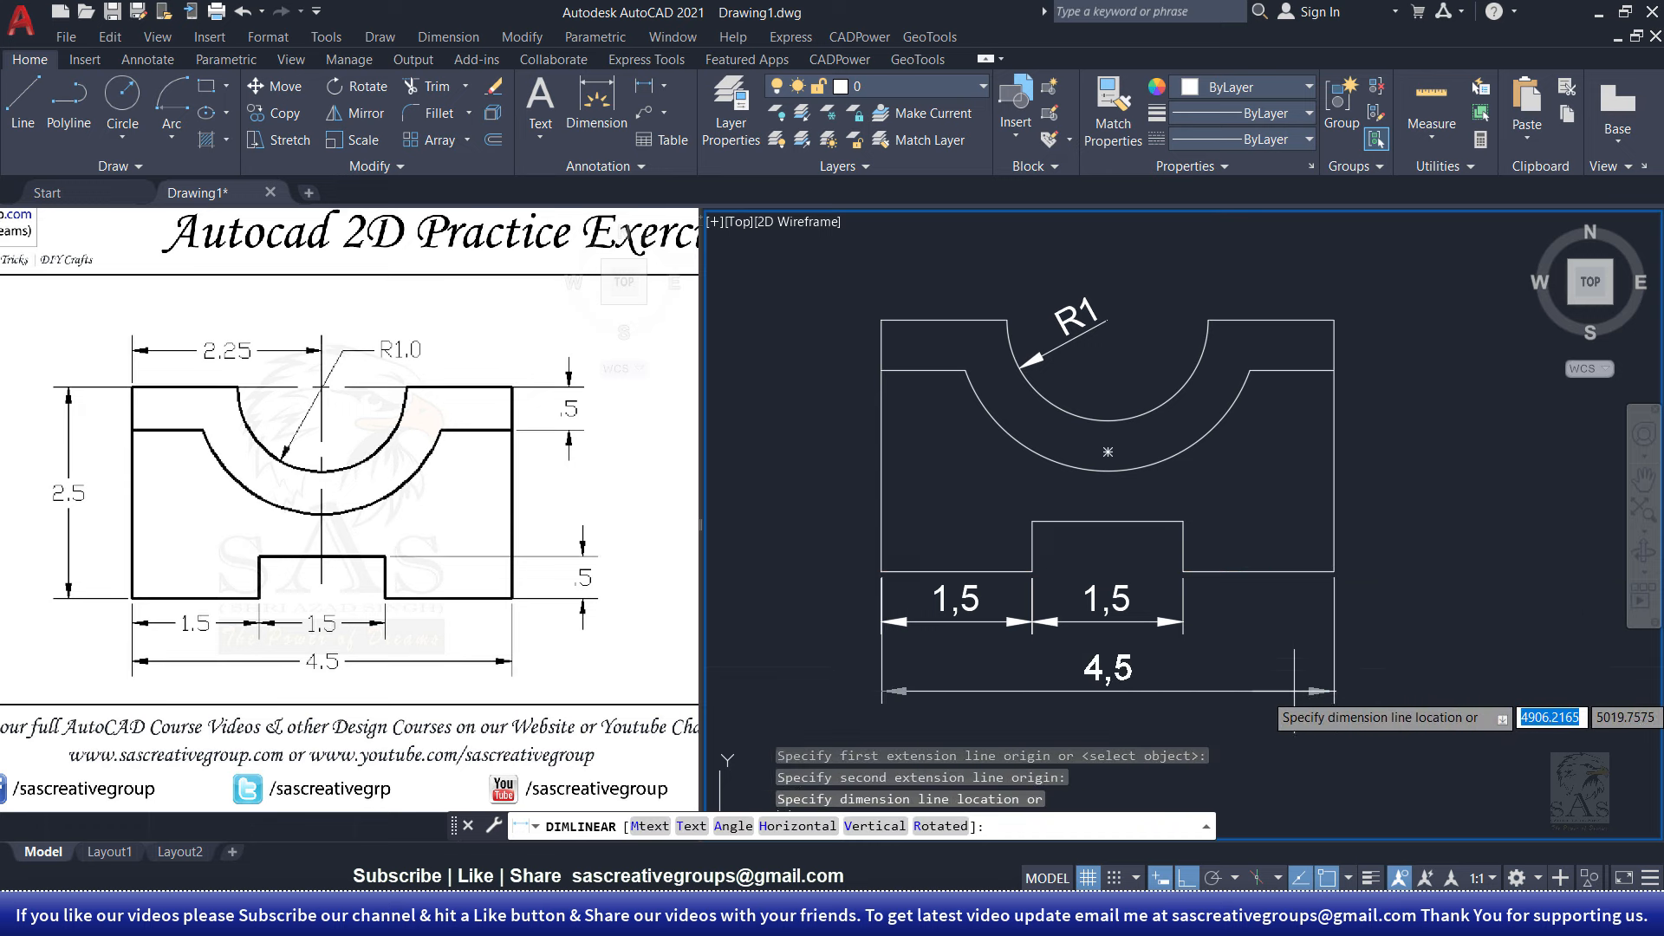
{"action": "left_click", "coordinate": [1340, 702]}
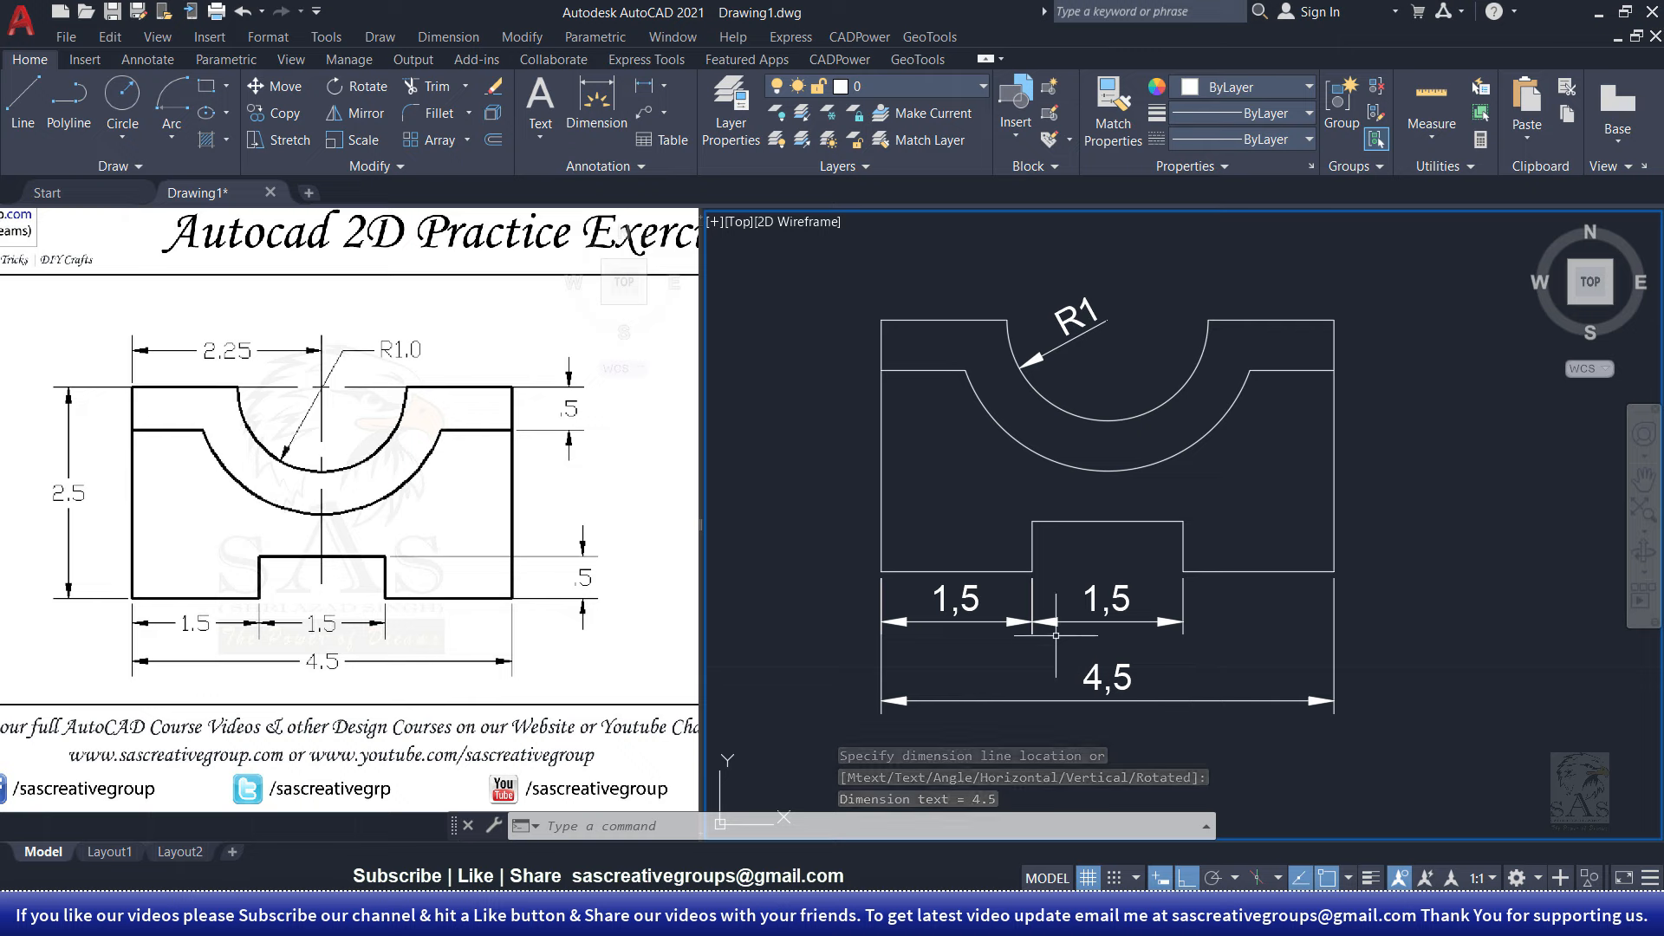
Step: Change the decimal separator of the ISO-25 dimension style's primary units to Period
{"action": "type", "text": "D"}
{"action": "key", "text": "Return"}
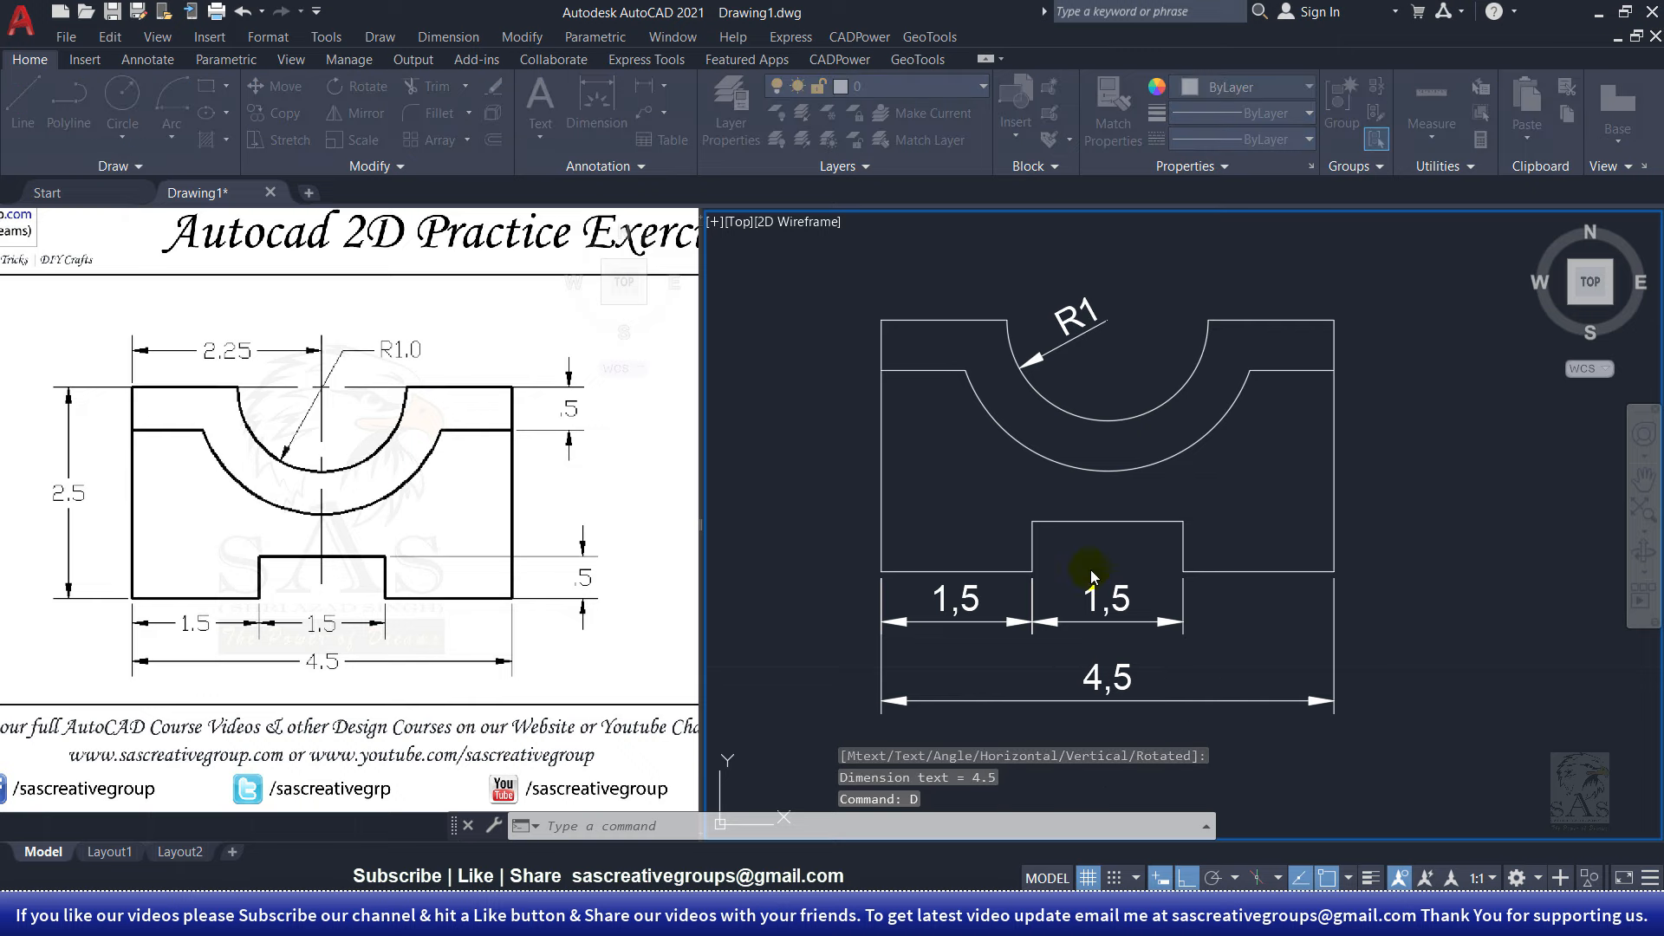
{"action": "left_click", "coordinate": [1074, 409]}
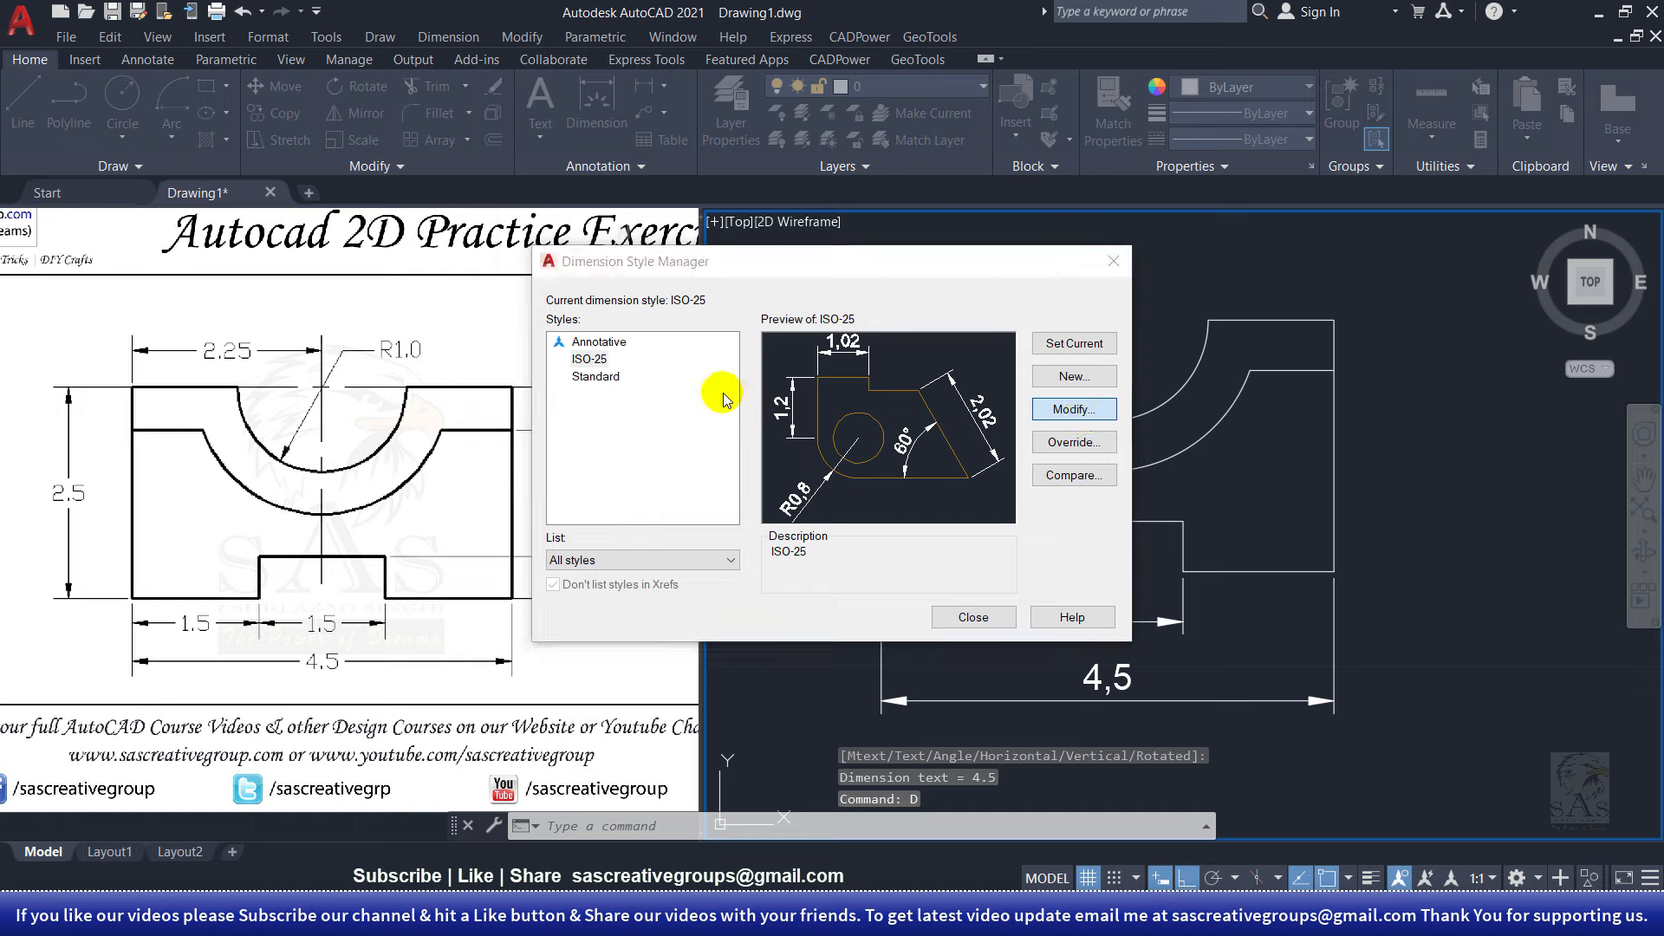
{"action": "left_click", "coordinate": [794, 221]}
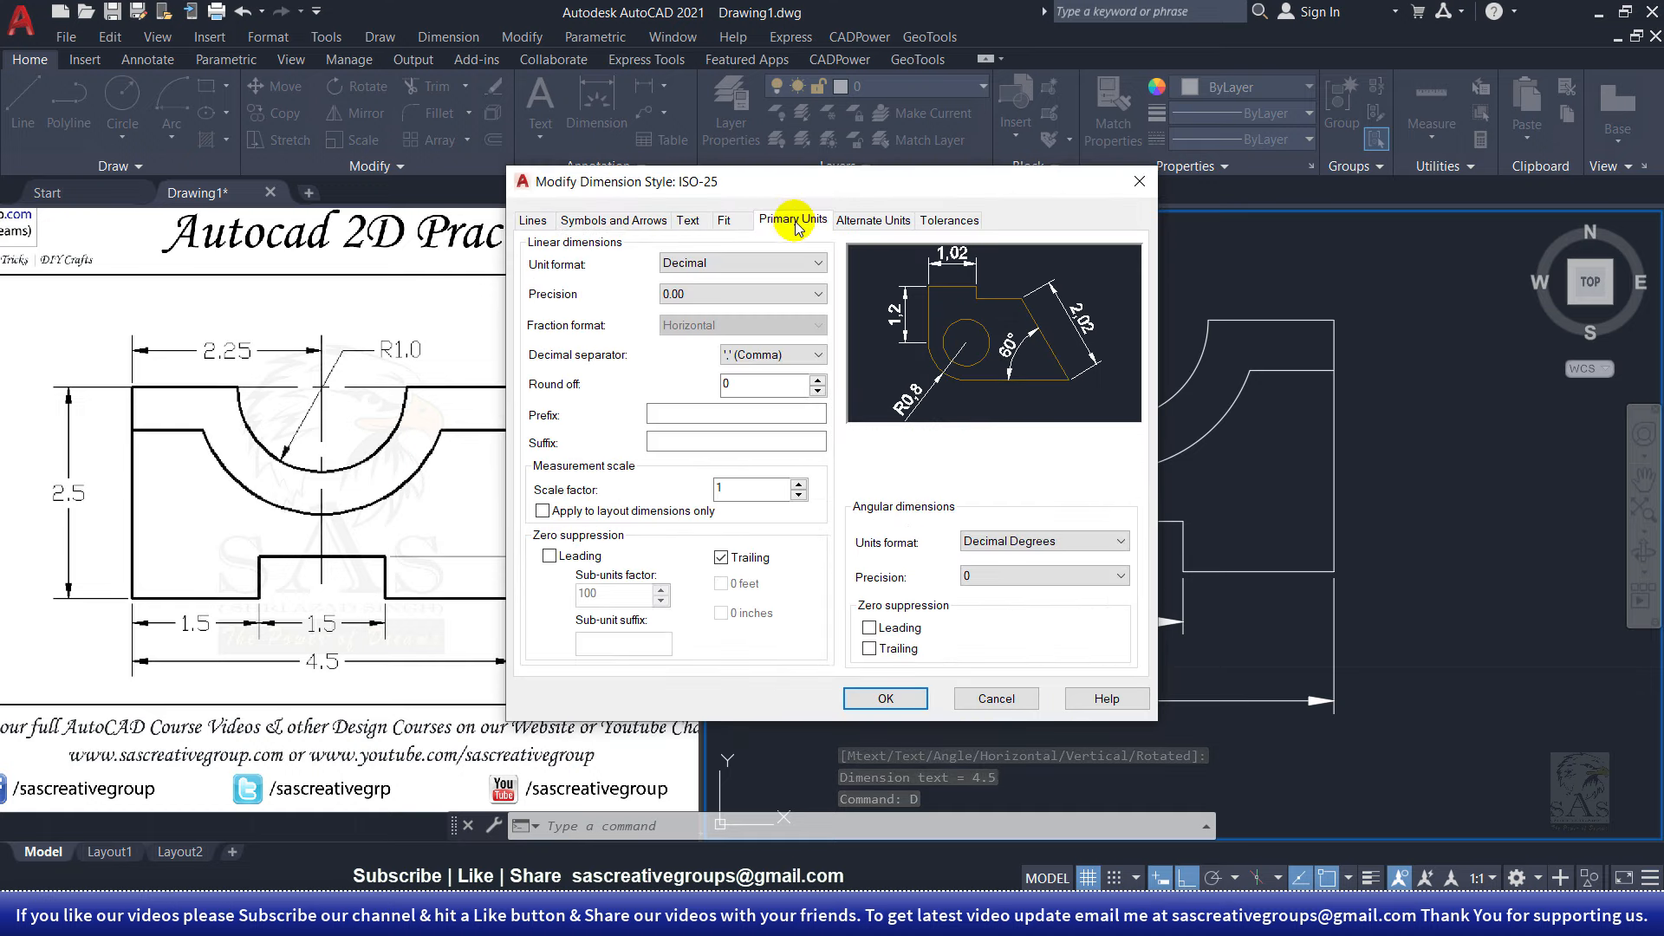
{"action": "left_click", "coordinate": [778, 362]}
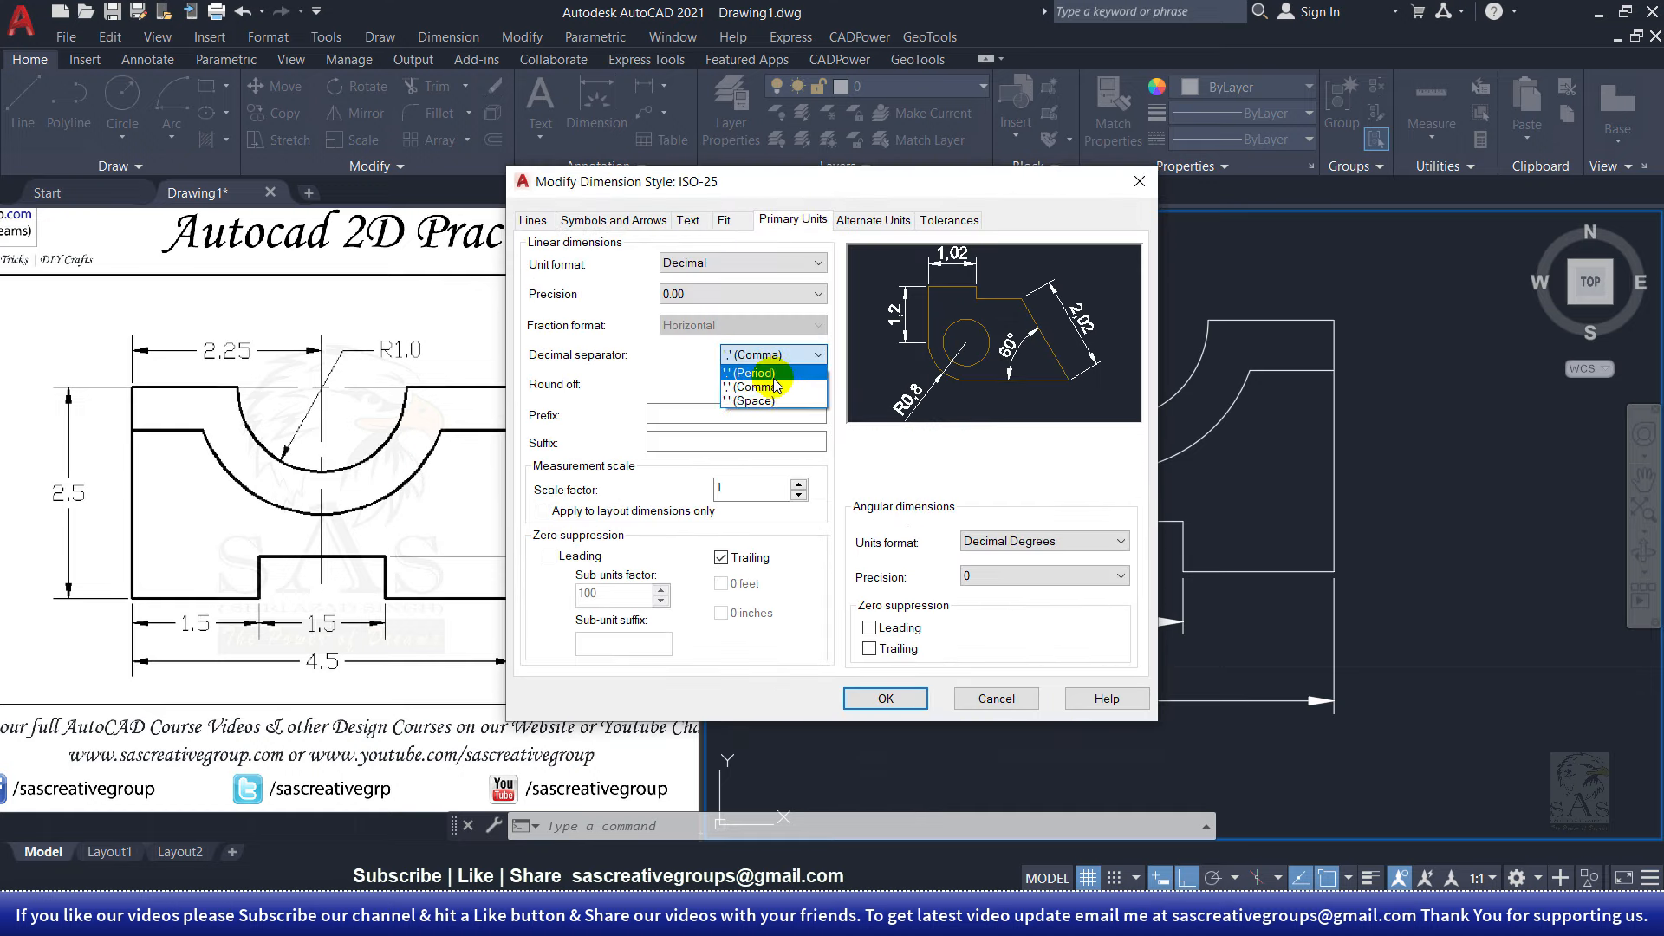
{"action": "left_click", "coordinate": [769, 371]}
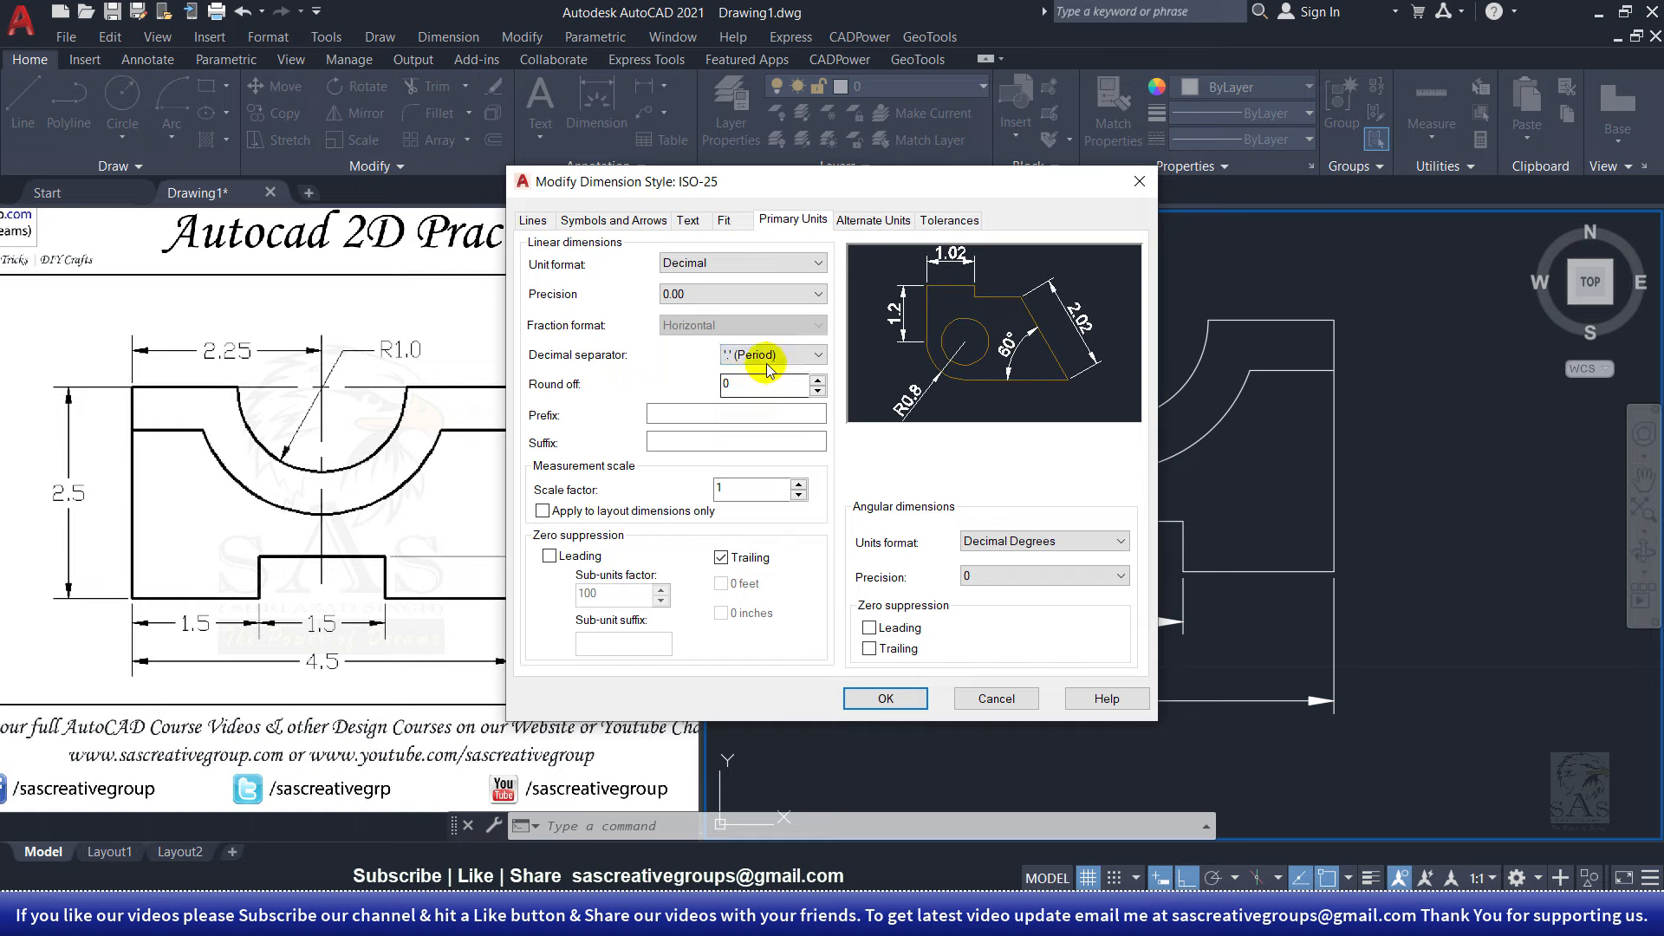
{"action": "left_click", "coordinate": [886, 698]}
{"action": "left_click", "coordinate": [973, 618]}
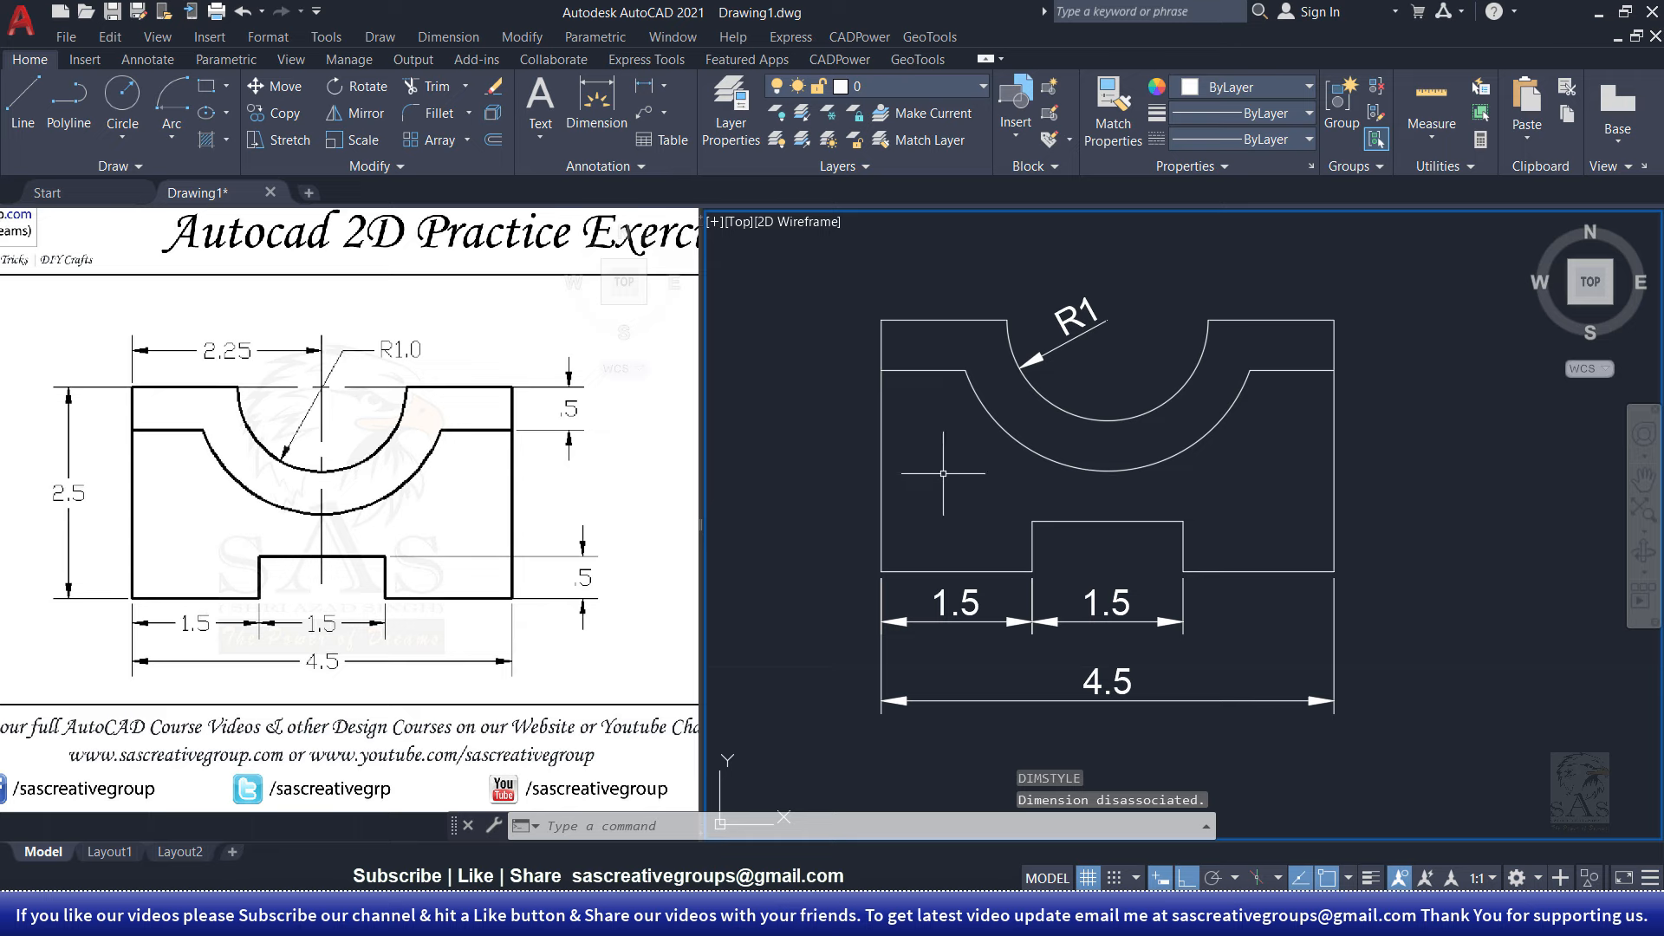
Step: Add a vertical linear dimension for the notch height, placing it to the right of the part
{"action": "left_click", "coordinate": [619, 114]}
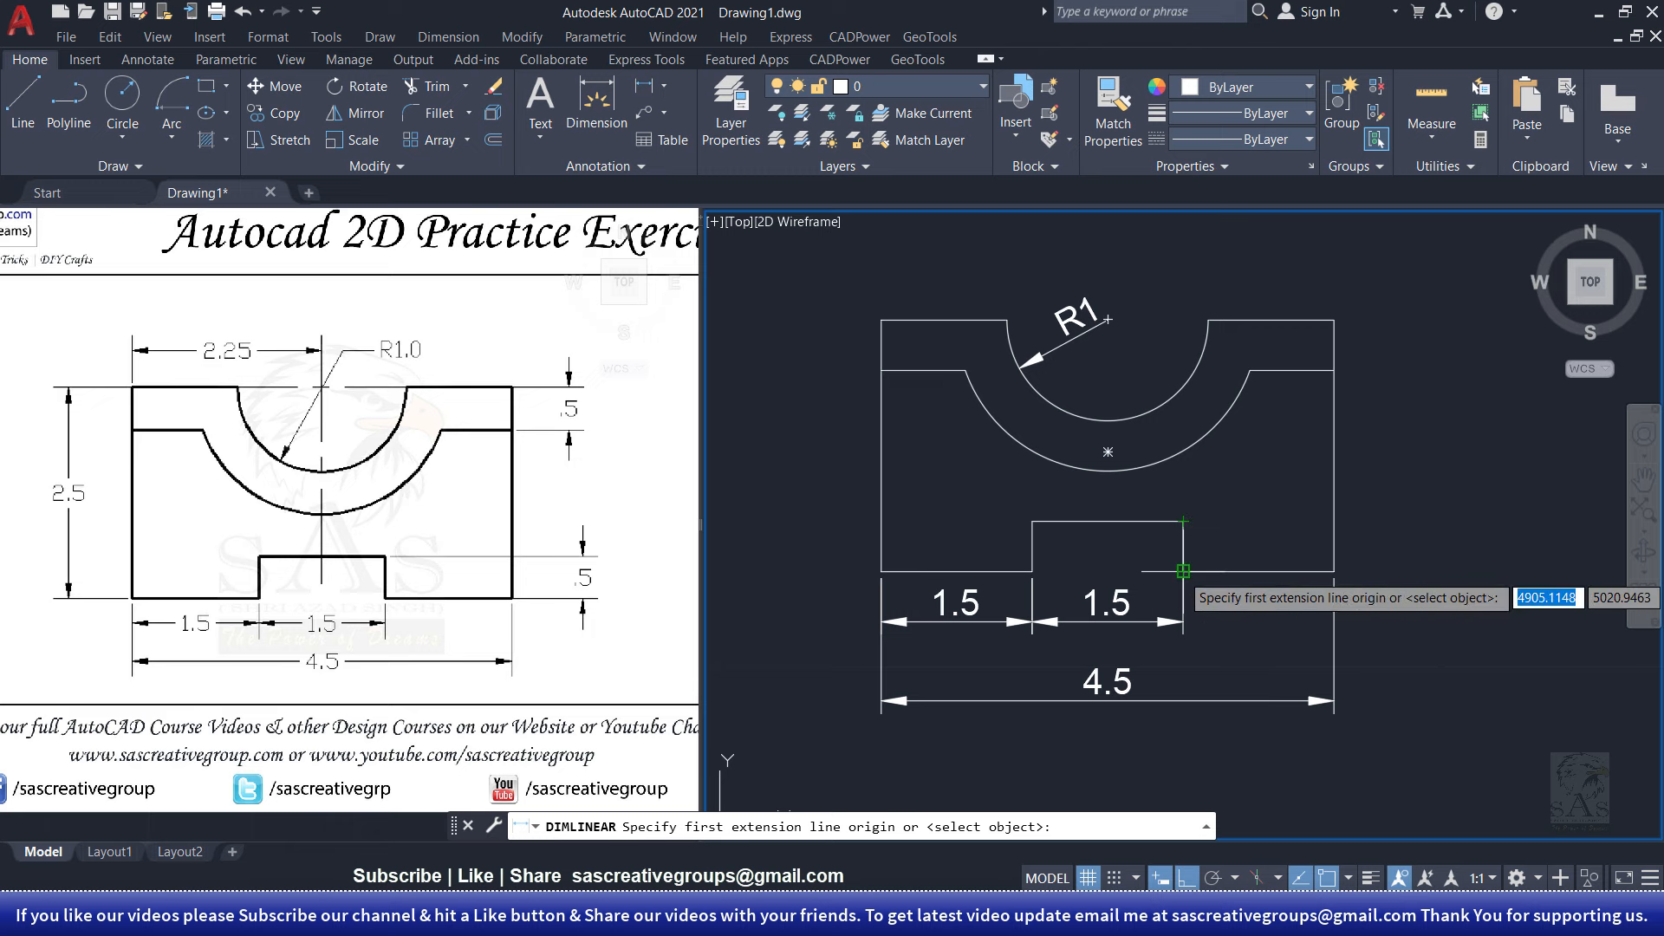
{"action": "left_click", "coordinate": [1183, 521]}
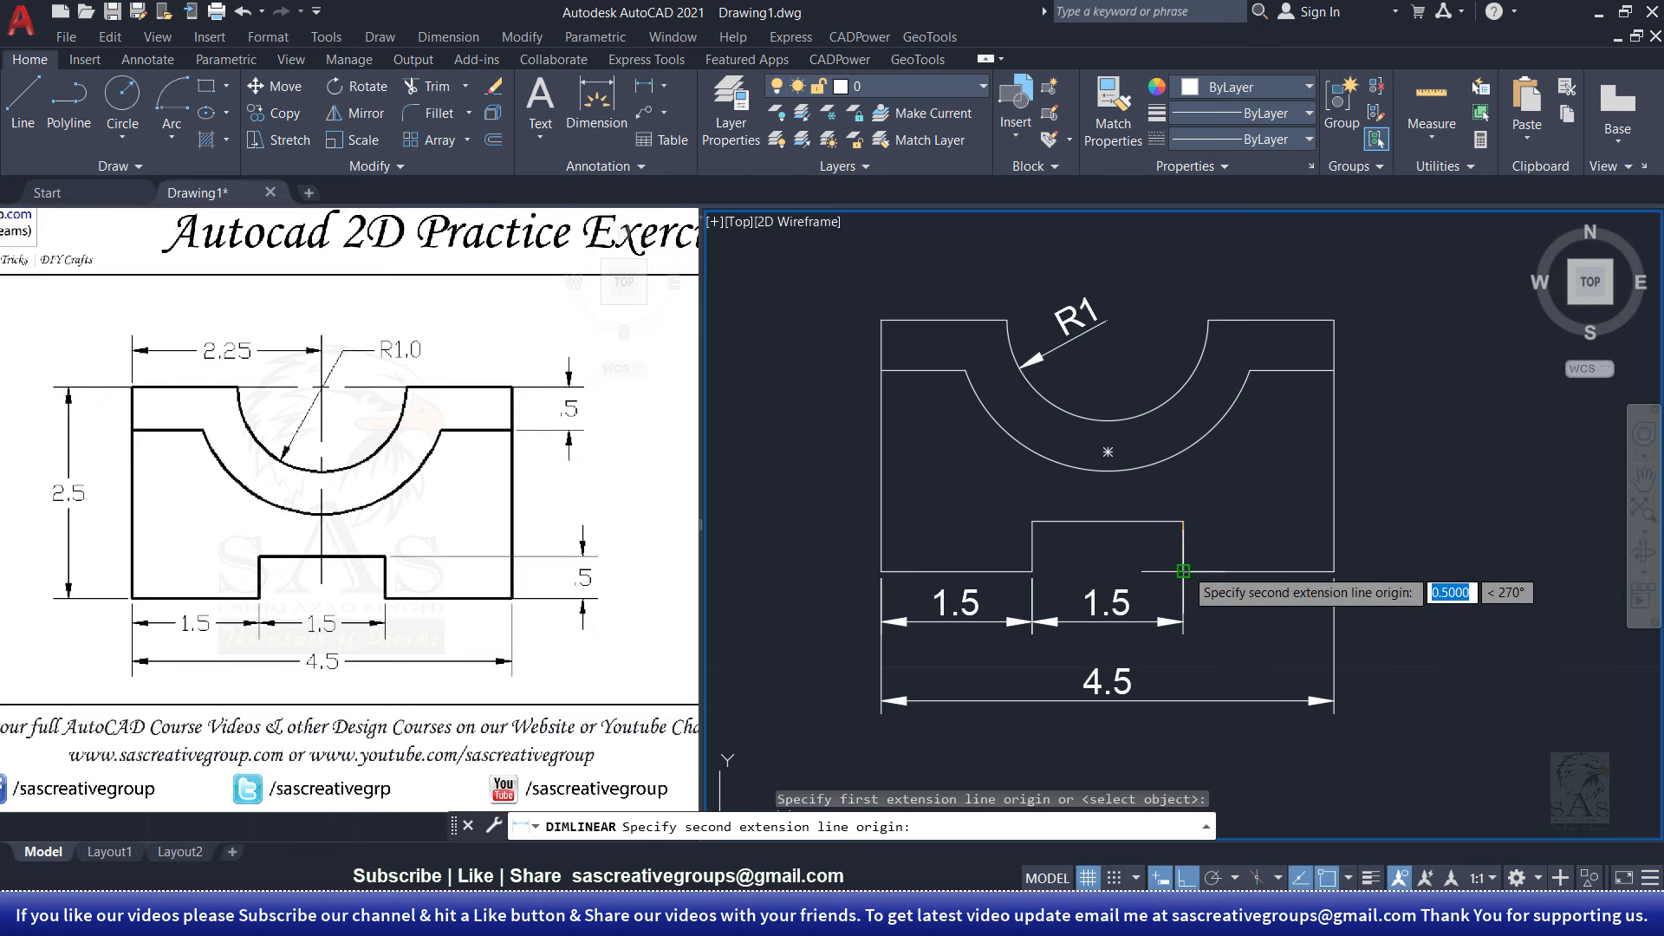
{"action": "left_click", "coordinate": [1183, 570]}
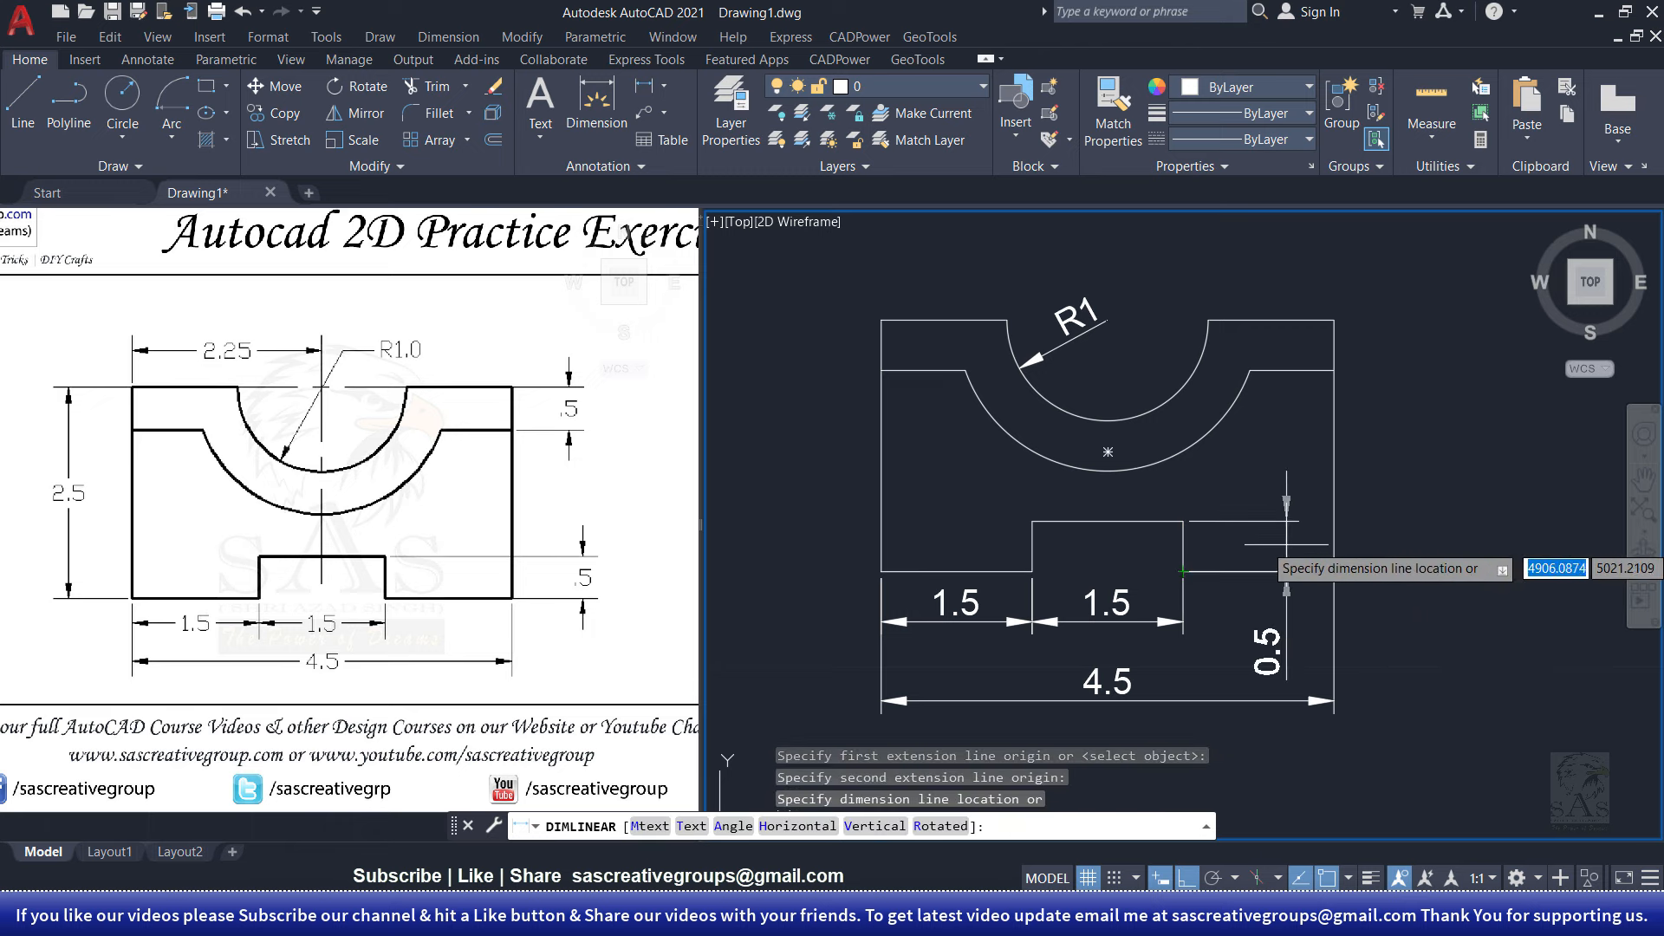
{"action": "left_click", "coordinate": [1399, 534]}
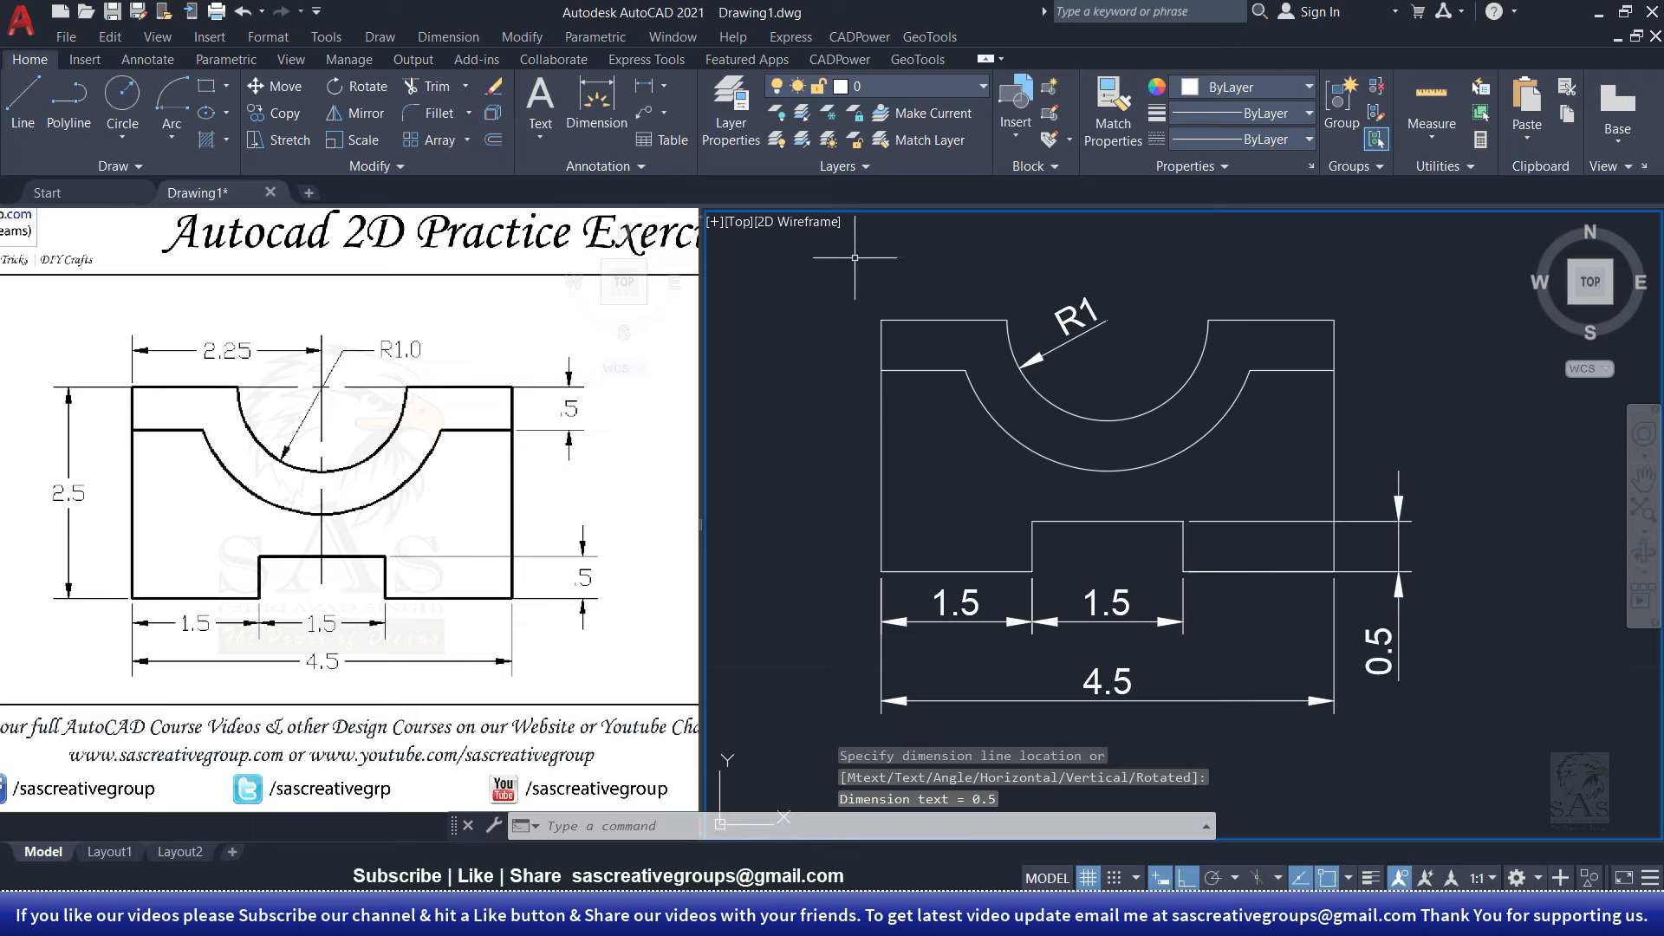
Step: Add a vertical linear dimension for the part's overall height, placing it to the left of the part
{"action": "left_click", "coordinate": [644, 85]}
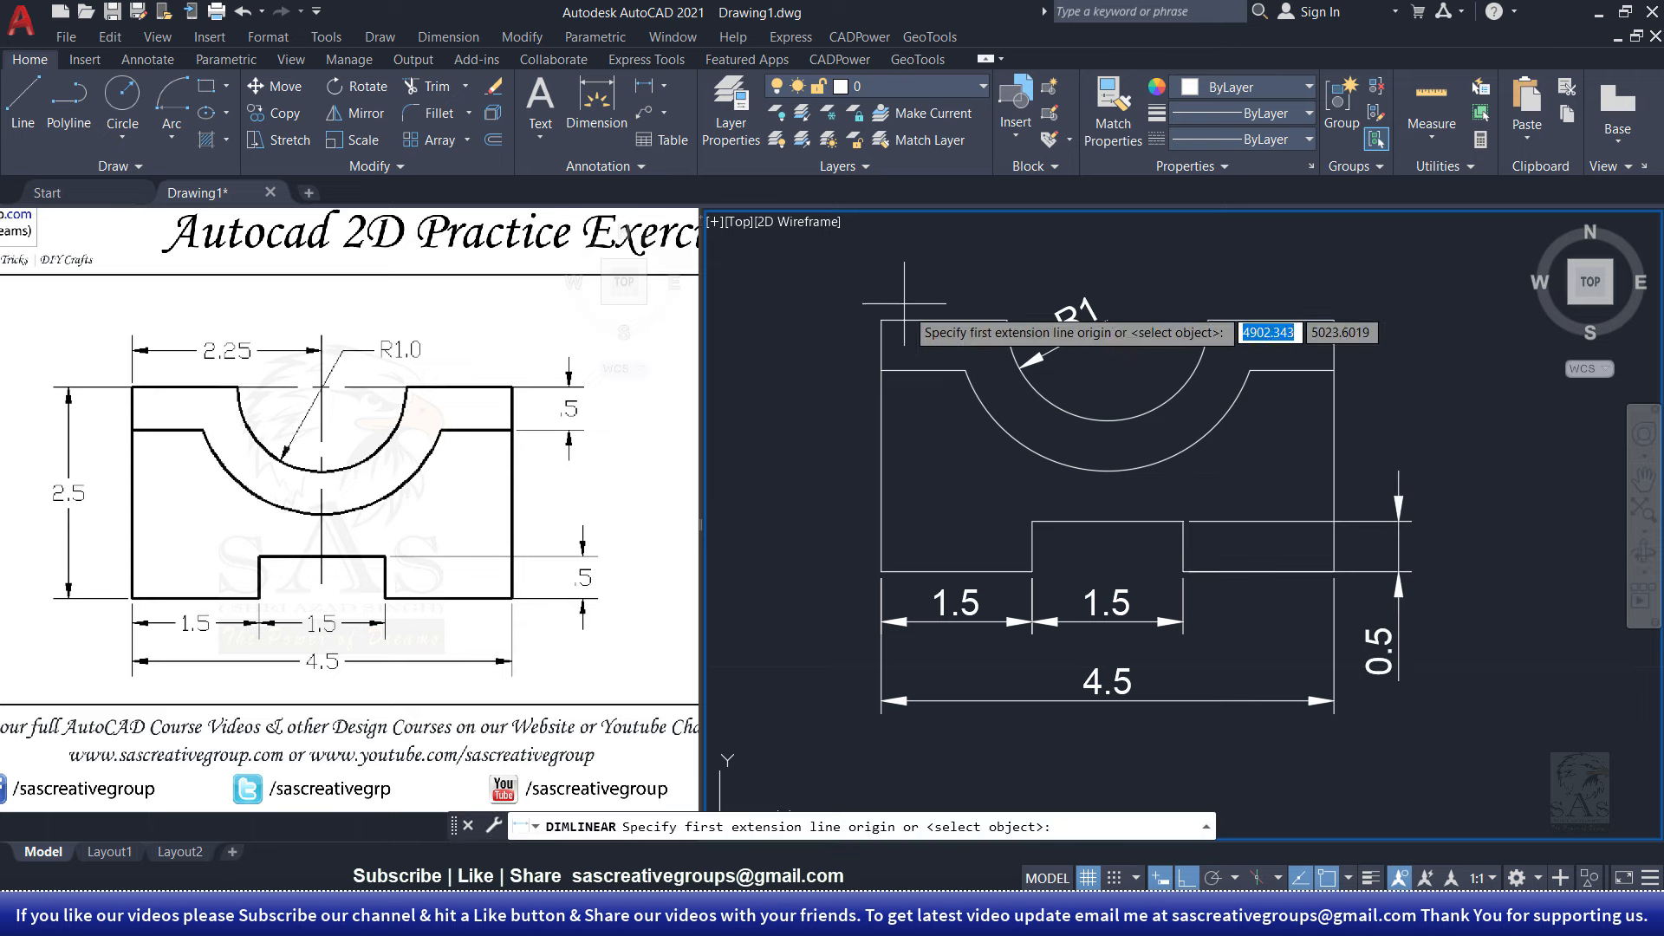
{"action": "left_click", "coordinate": [881, 321]}
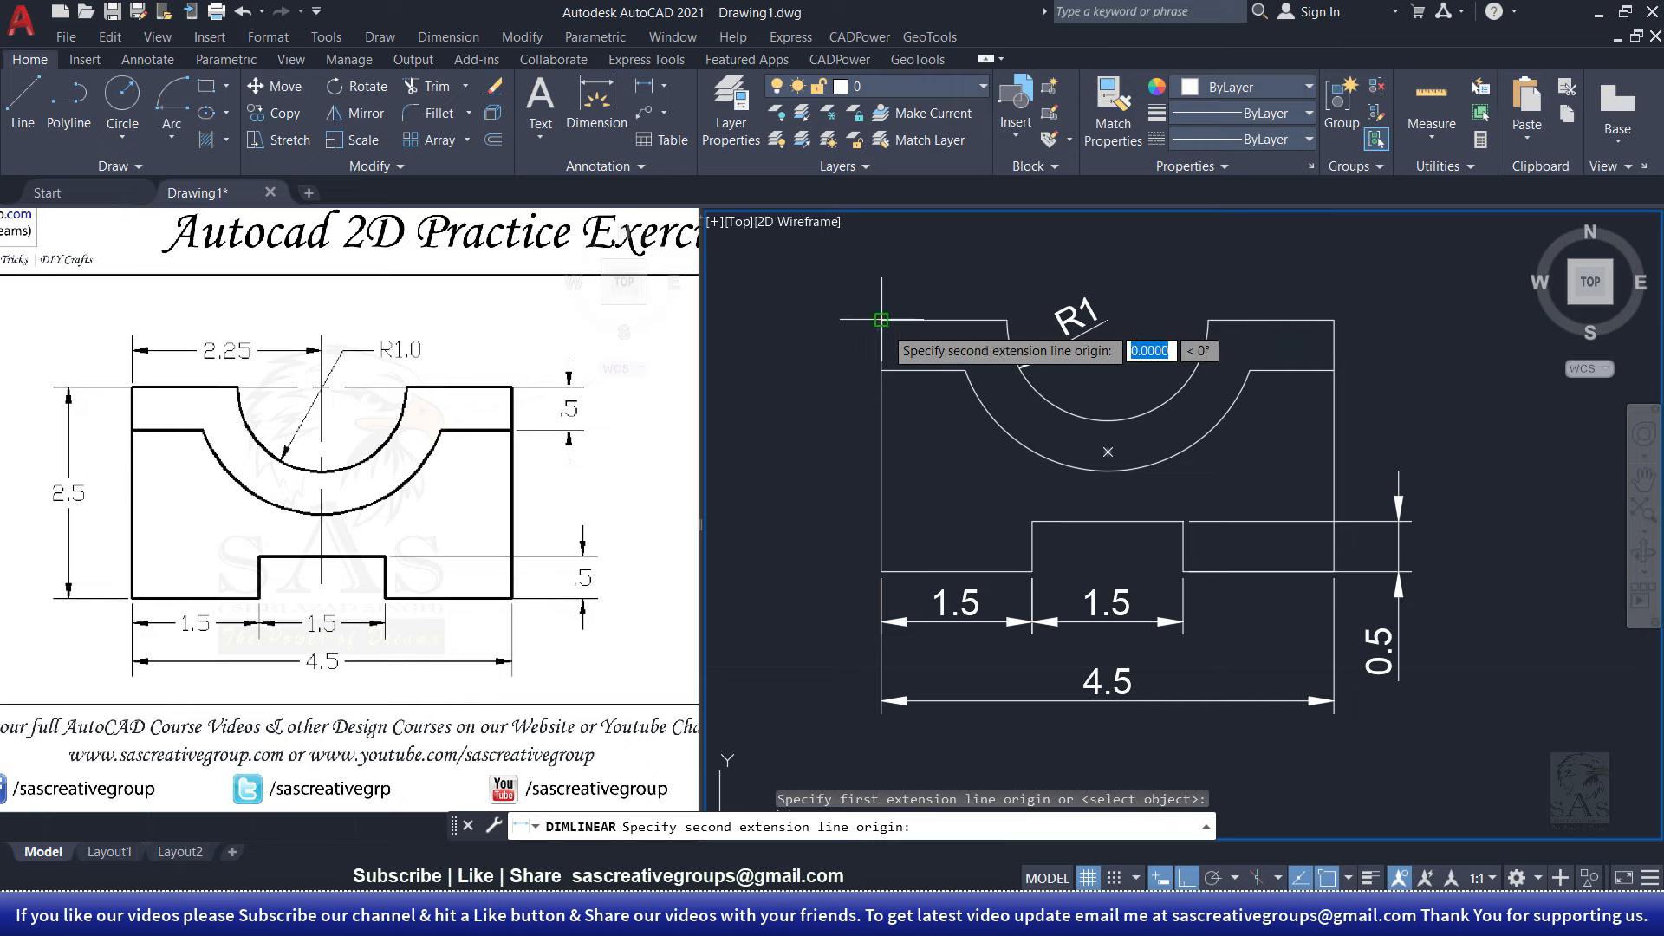
{"action": "left_click", "coordinate": [881, 572]}
{"action": "left_click", "coordinate": [830, 555]}
Step: Add a vertical linear dimension for the step between the part's top edge and the shoulder line, placing it to the right of the part
{"action": "key", "text": "Return"}
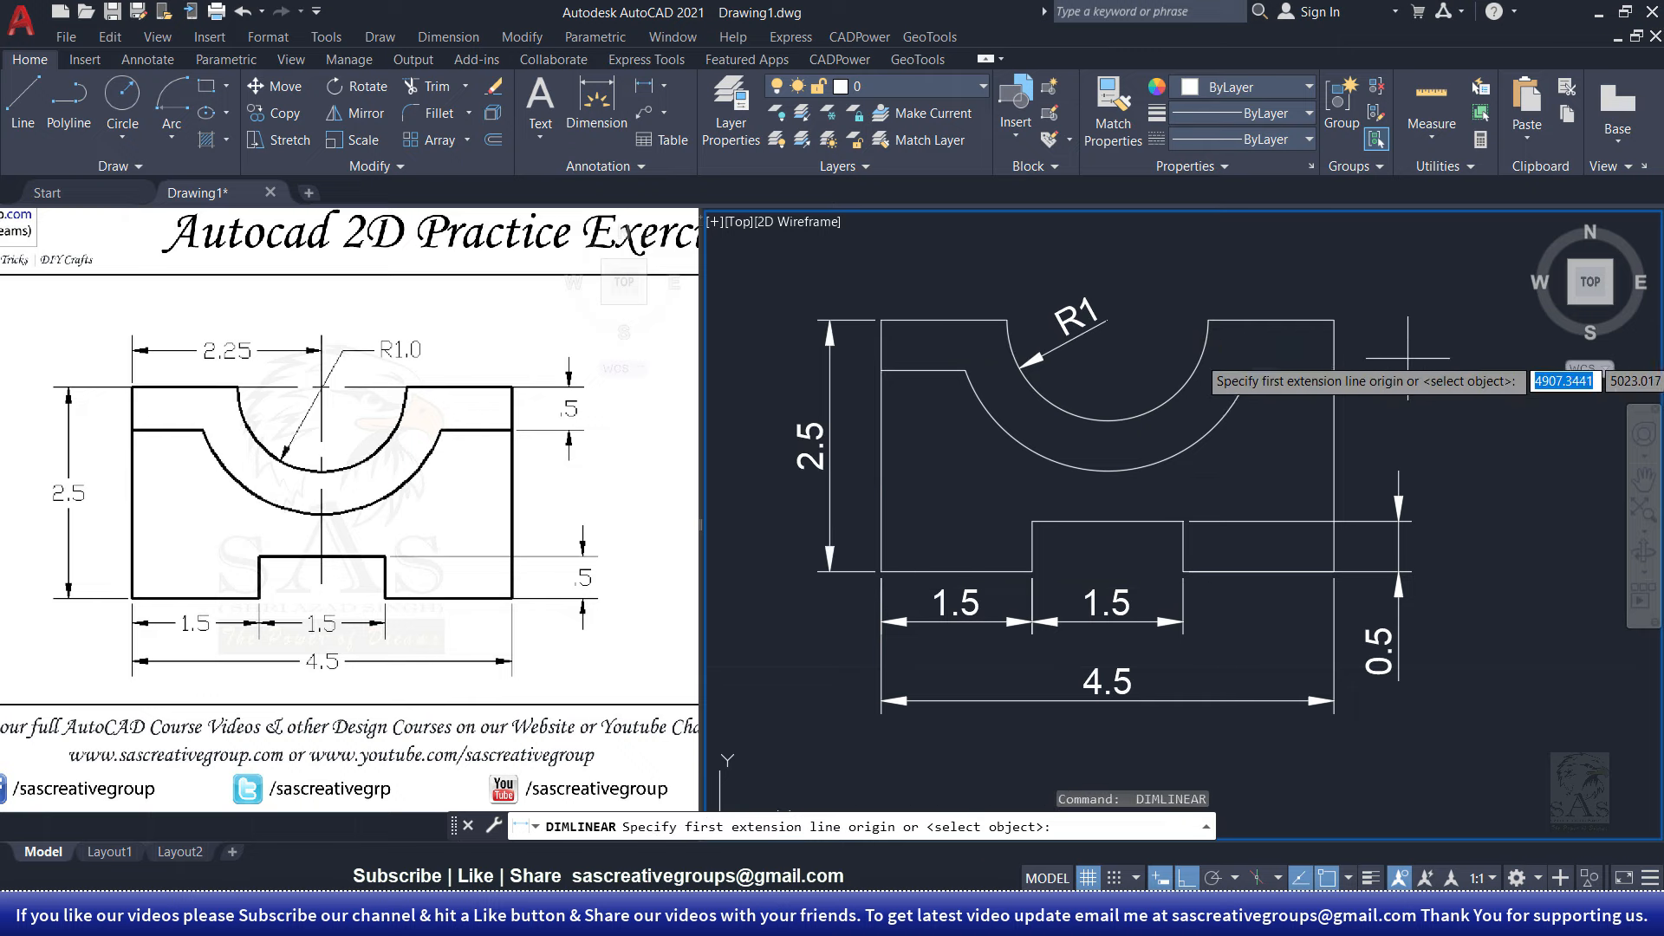
{"action": "left_click", "coordinate": [1333, 319]}
{"action": "left_click", "coordinate": [1334, 370]}
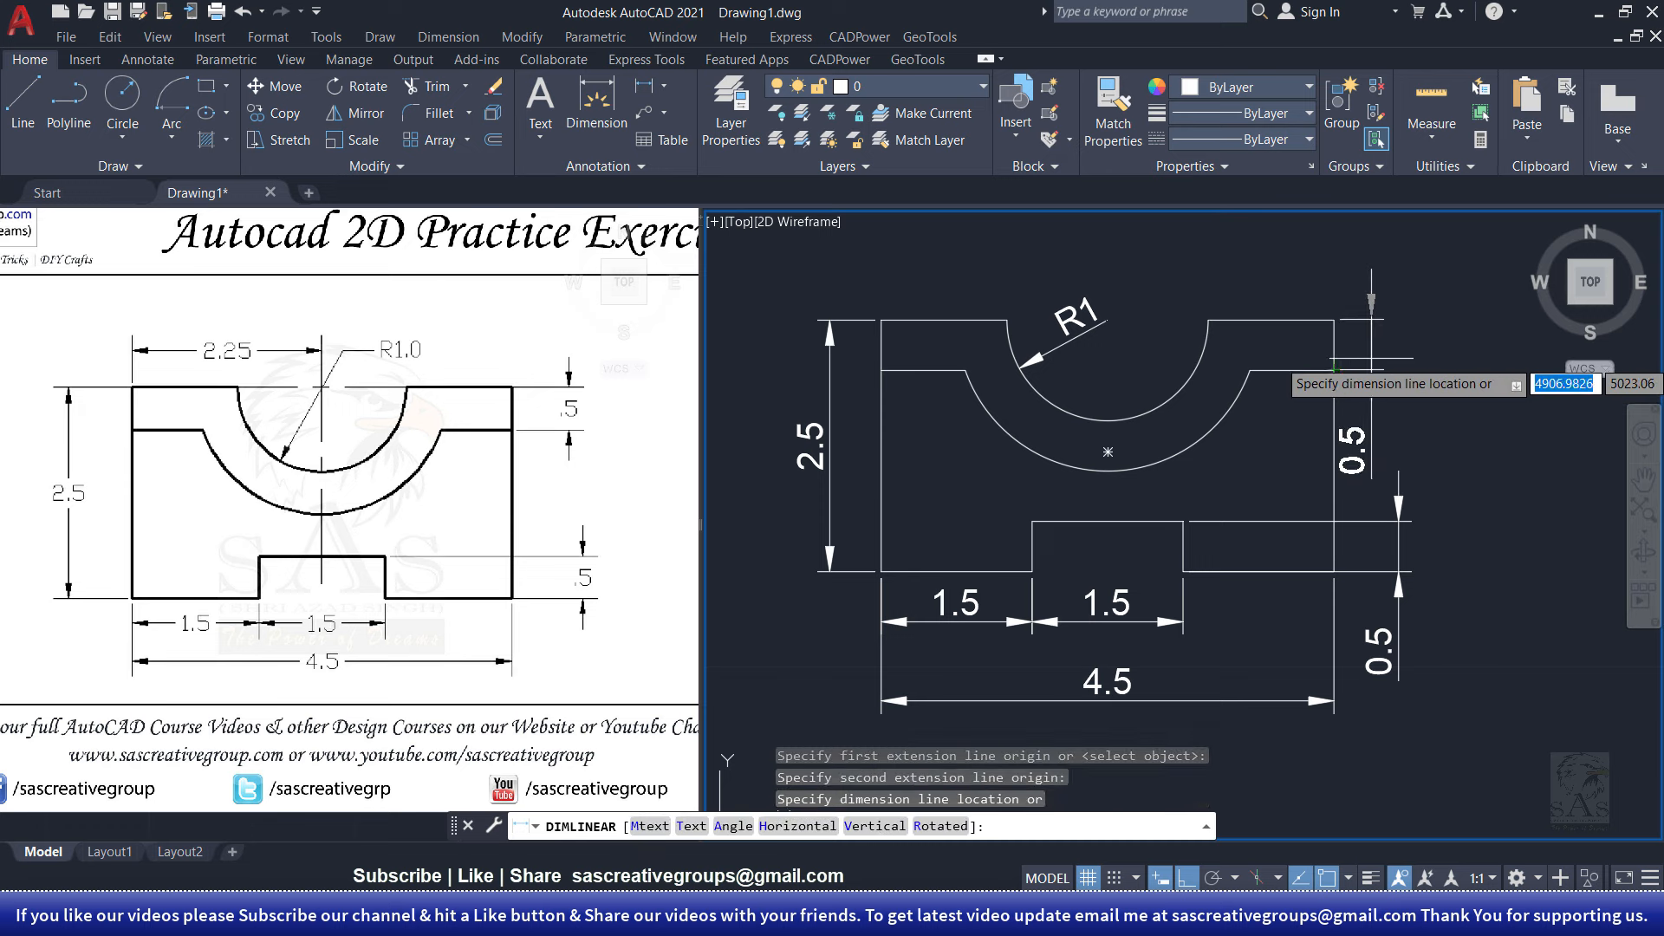
{"action": "left_click", "coordinate": [1388, 353]}
Step: Move the shoulder step dimension's text up between its extension lines and shift the dimension farther out from the part's right edge
{"action": "left_click", "coordinate": [1356, 463]}
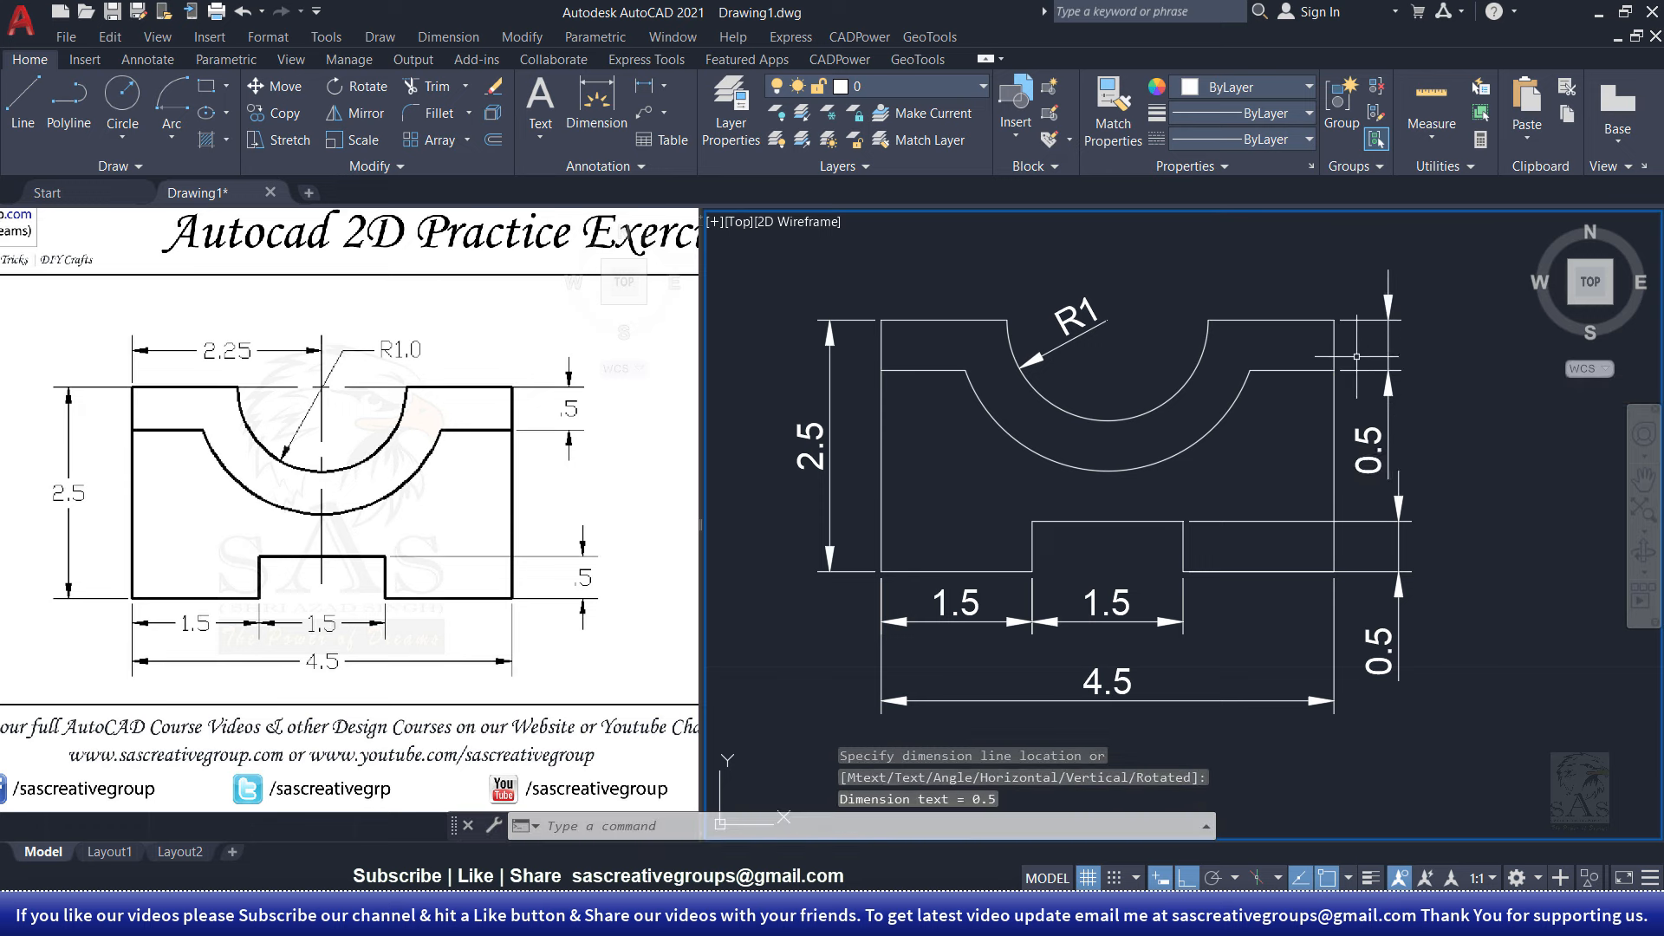
{"action": "left_click", "coordinate": [1369, 448]}
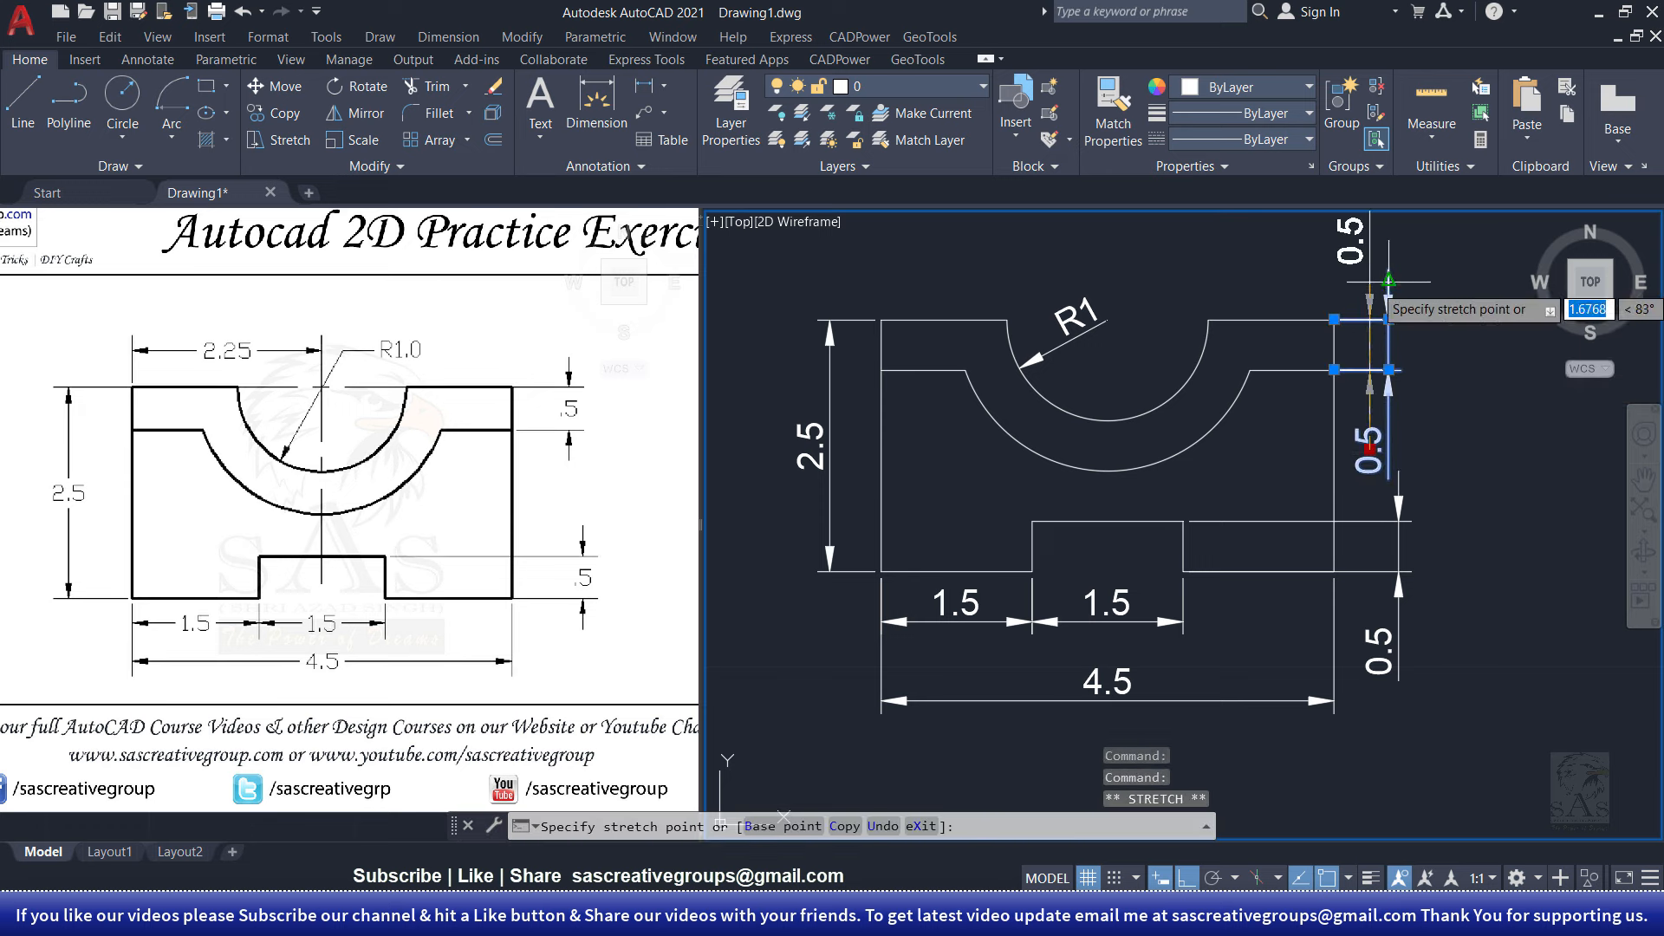
{"action": "left_click", "coordinate": [1377, 343]}
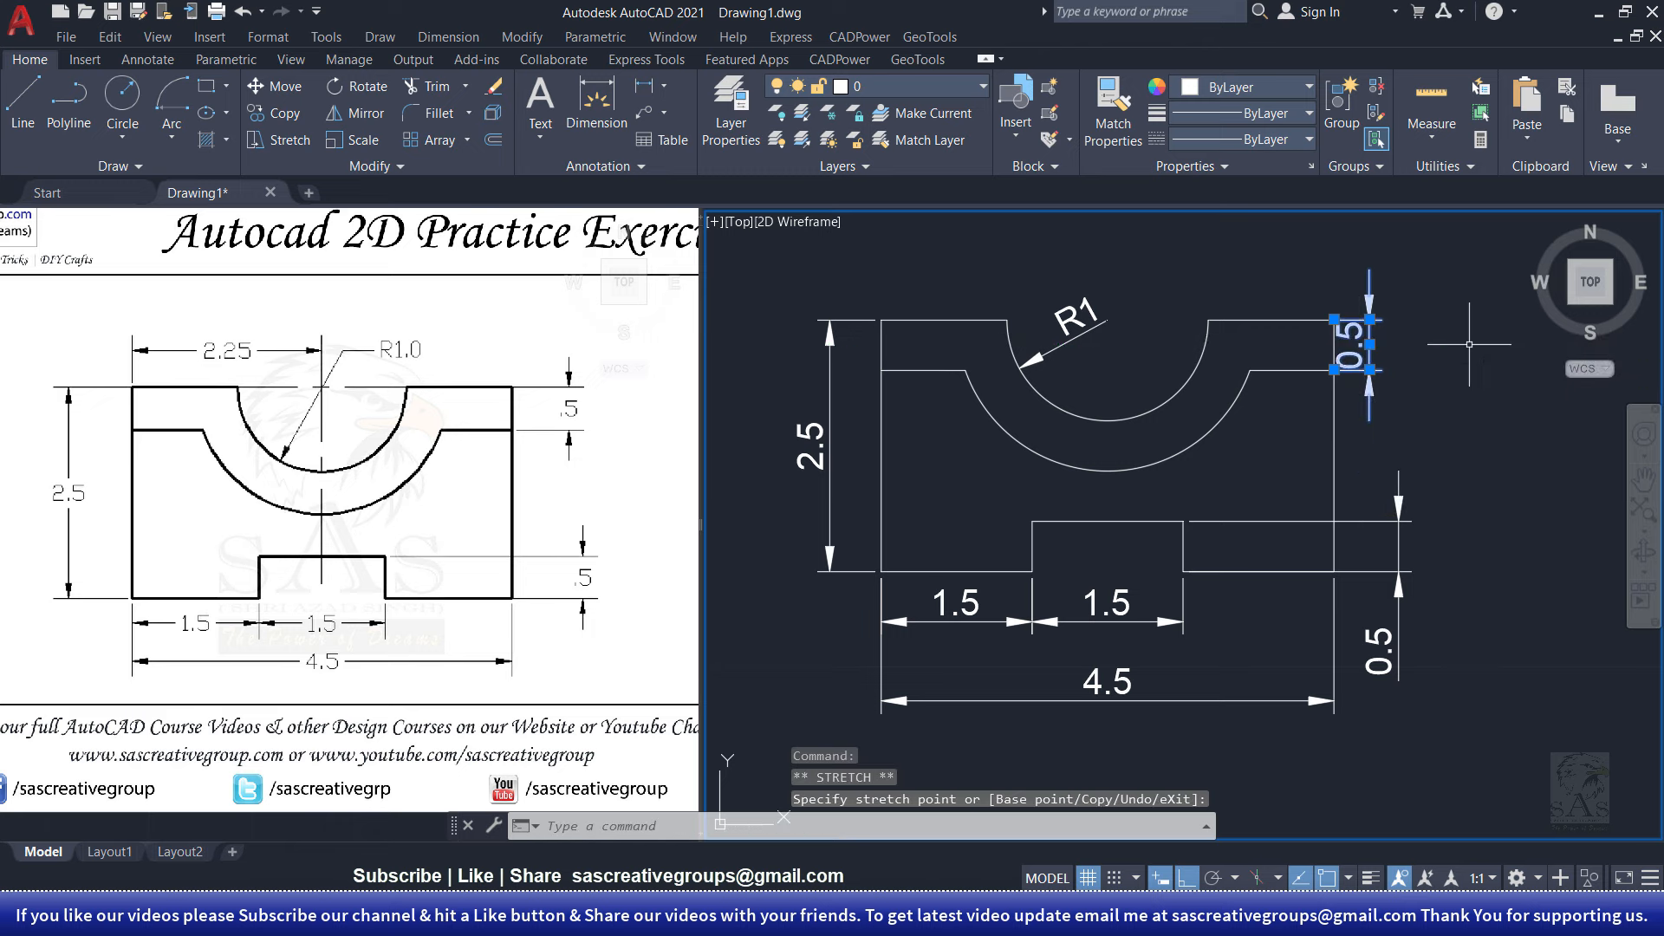
{"action": "key", "text": "Escape"}
{"action": "left_click", "coordinate": [1378, 350]}
{"action": "left_click", "coordinate": [1378, 350]}
{"action": "left_click", "coordinate": [1377, 351]}
{"action": "left_click", "coordinate": [1367, 348]}
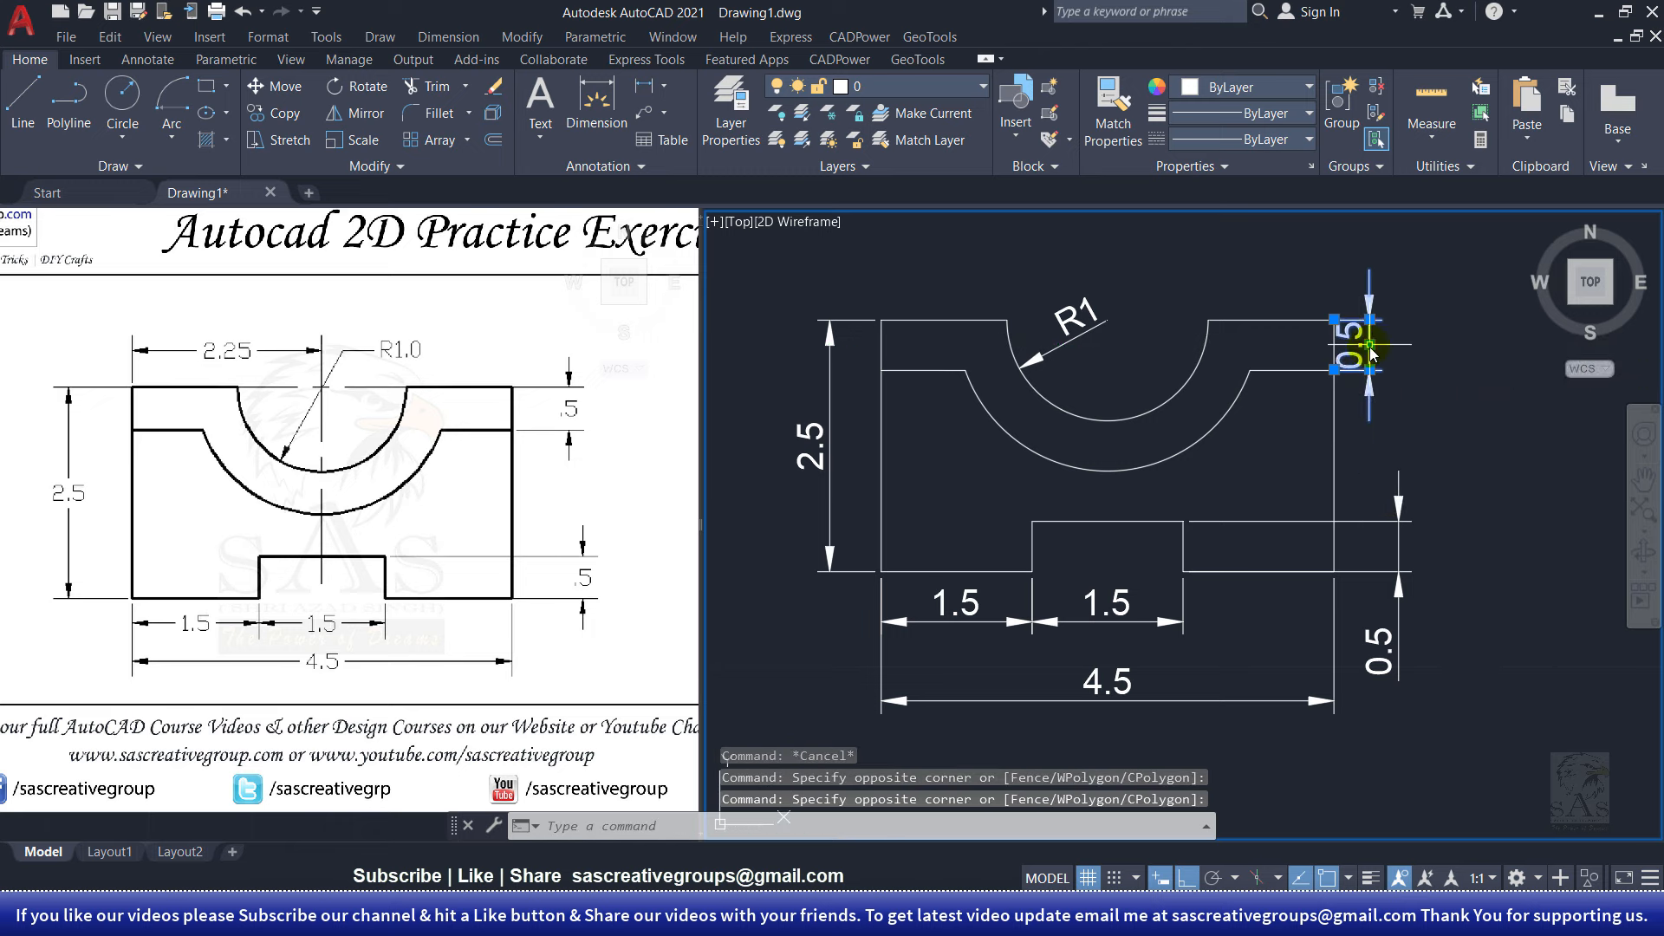
{"action": "left_click", "coordinate": [1369, 345]}
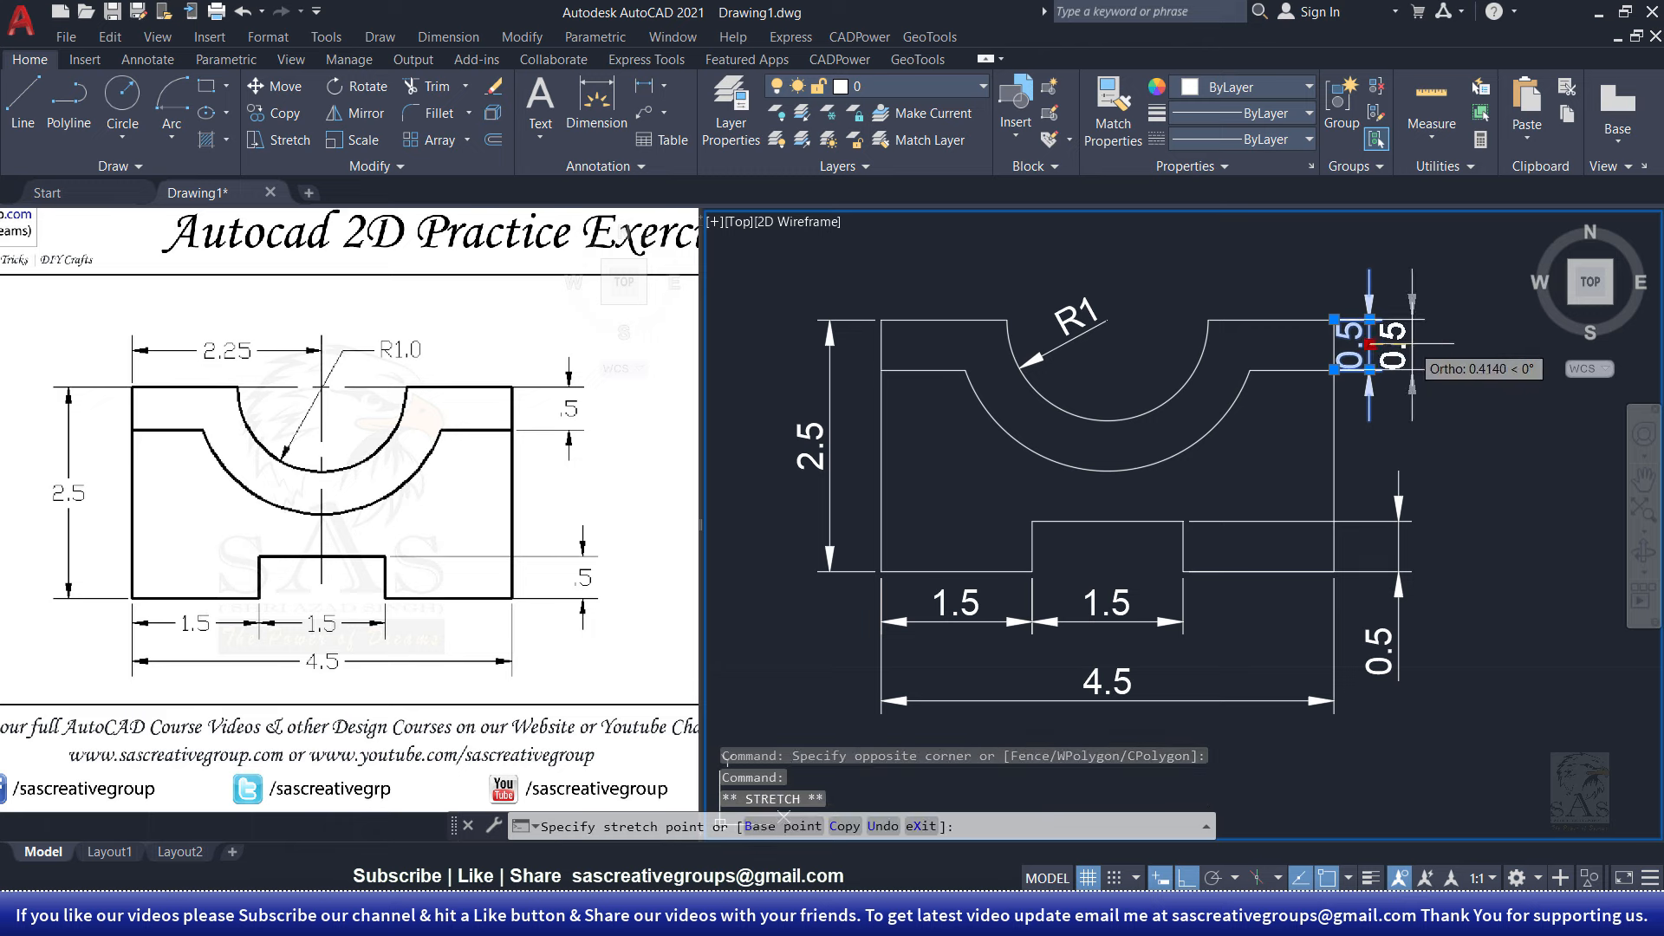
{"action": "left_click", "coordinate": [1408, 345]}
Step: Add a horizontal linear dimension from the part's top-left corner to the arc centre, placing it above the part
{"action": "left_click", "coordinate": [596, 104]}
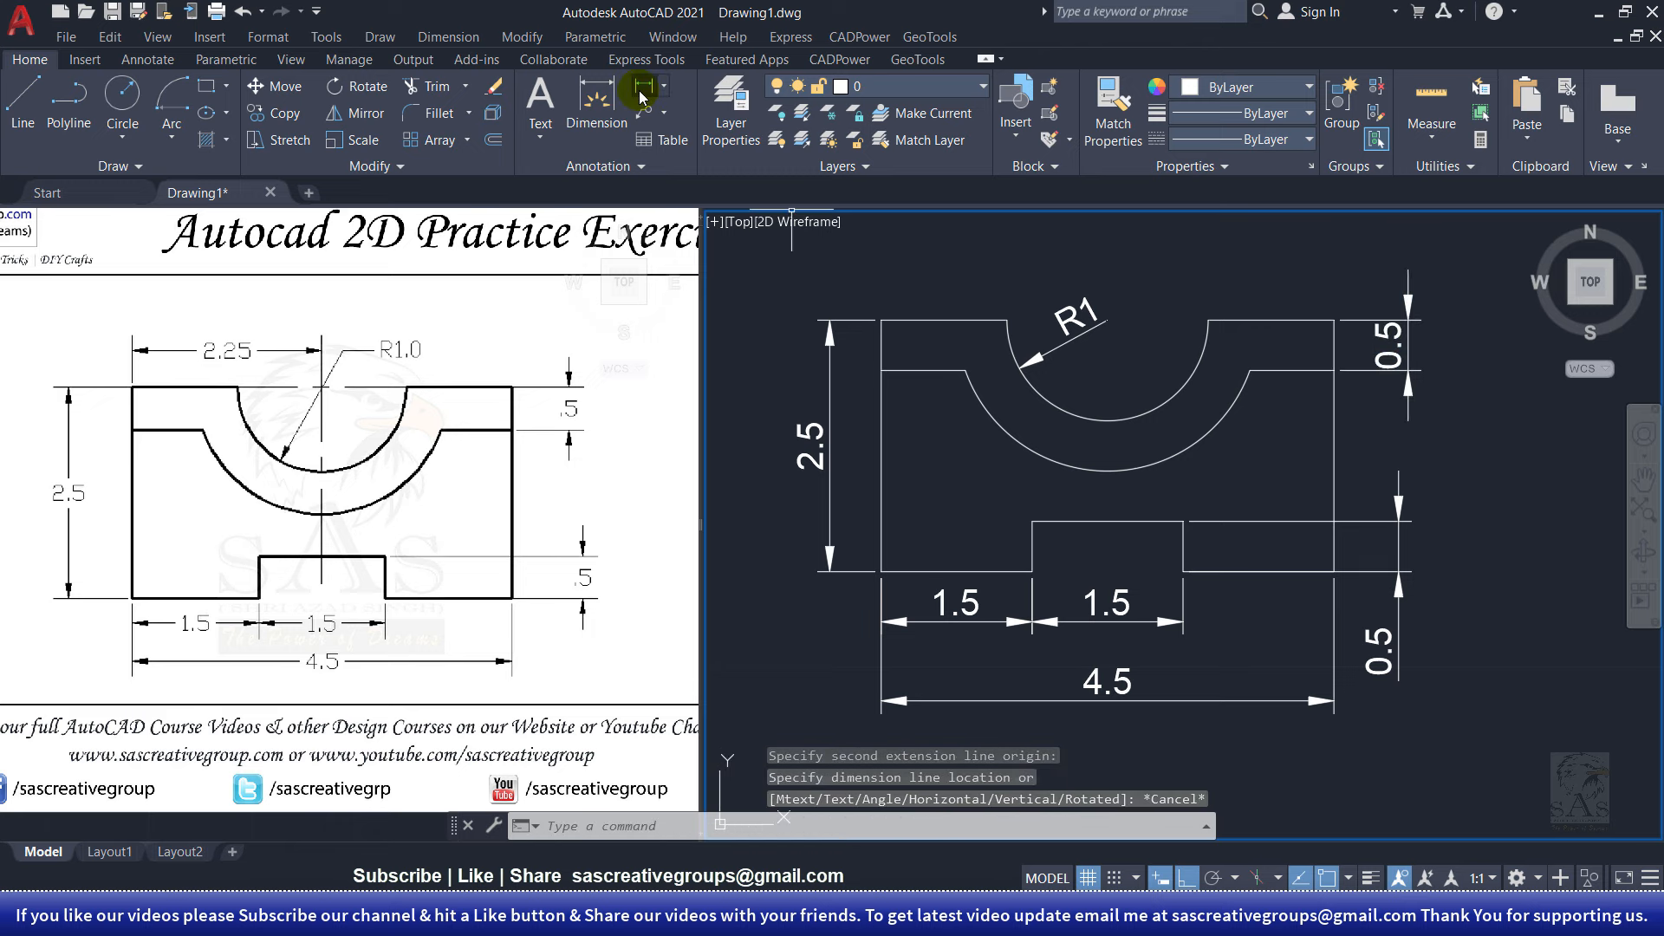
{"action": "left_click", "coordinate": [877, 320]}
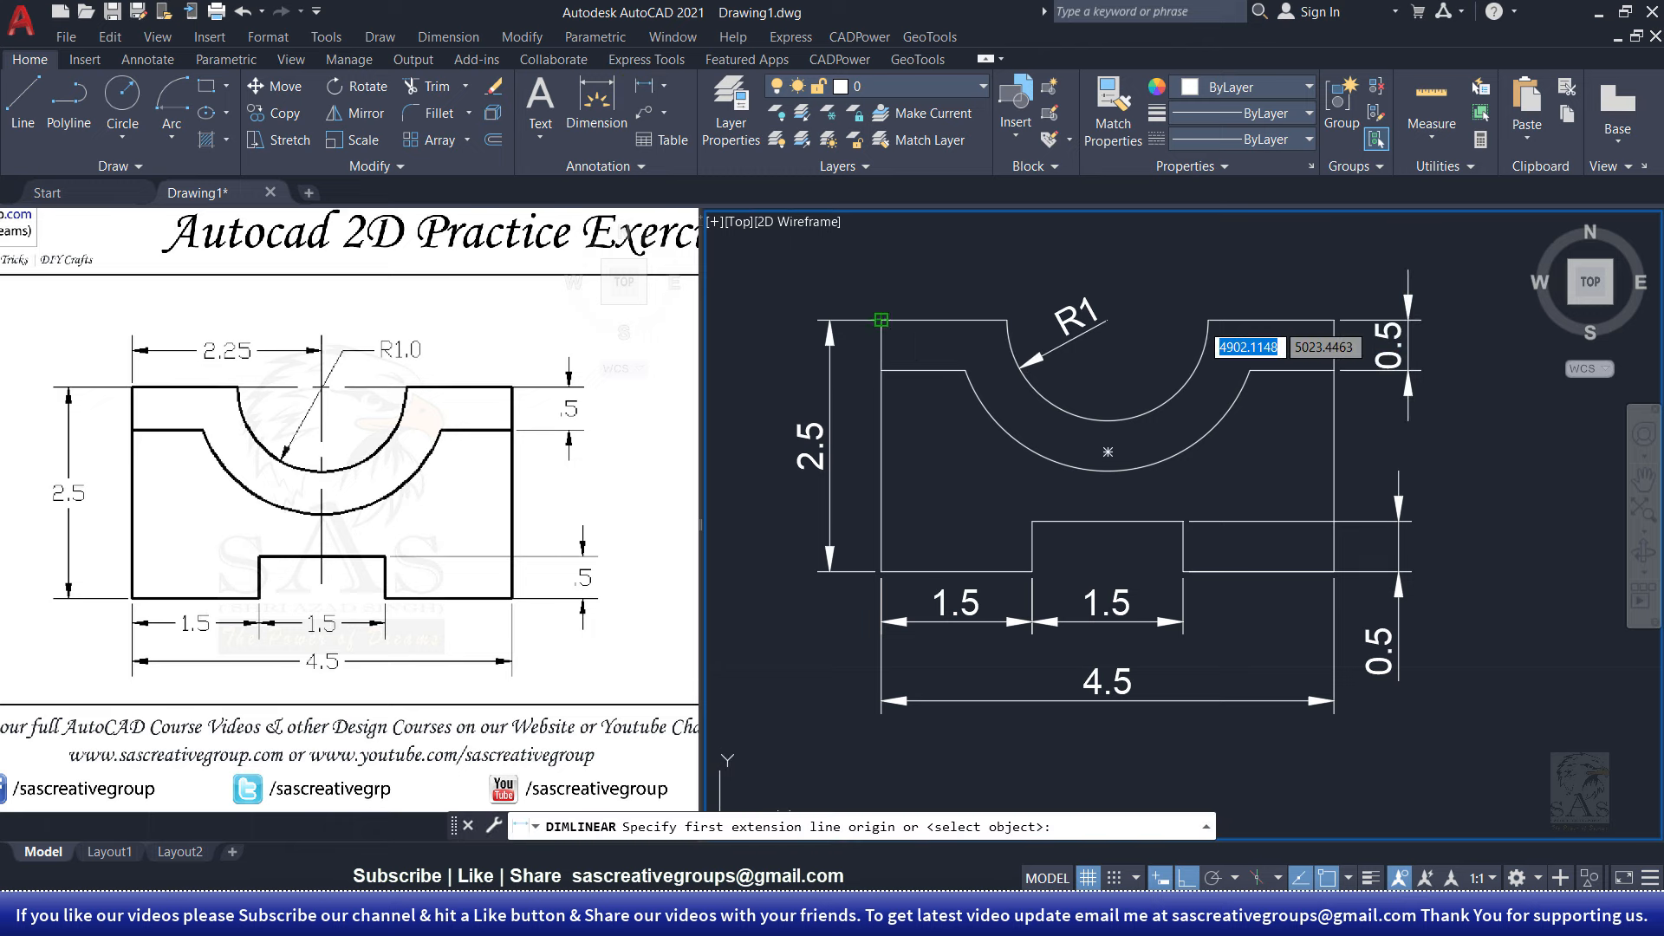
{"action": "left_click", "coordinate": [1108, 320]}
{"action": "left_click", "coordinate": [975, 271]}
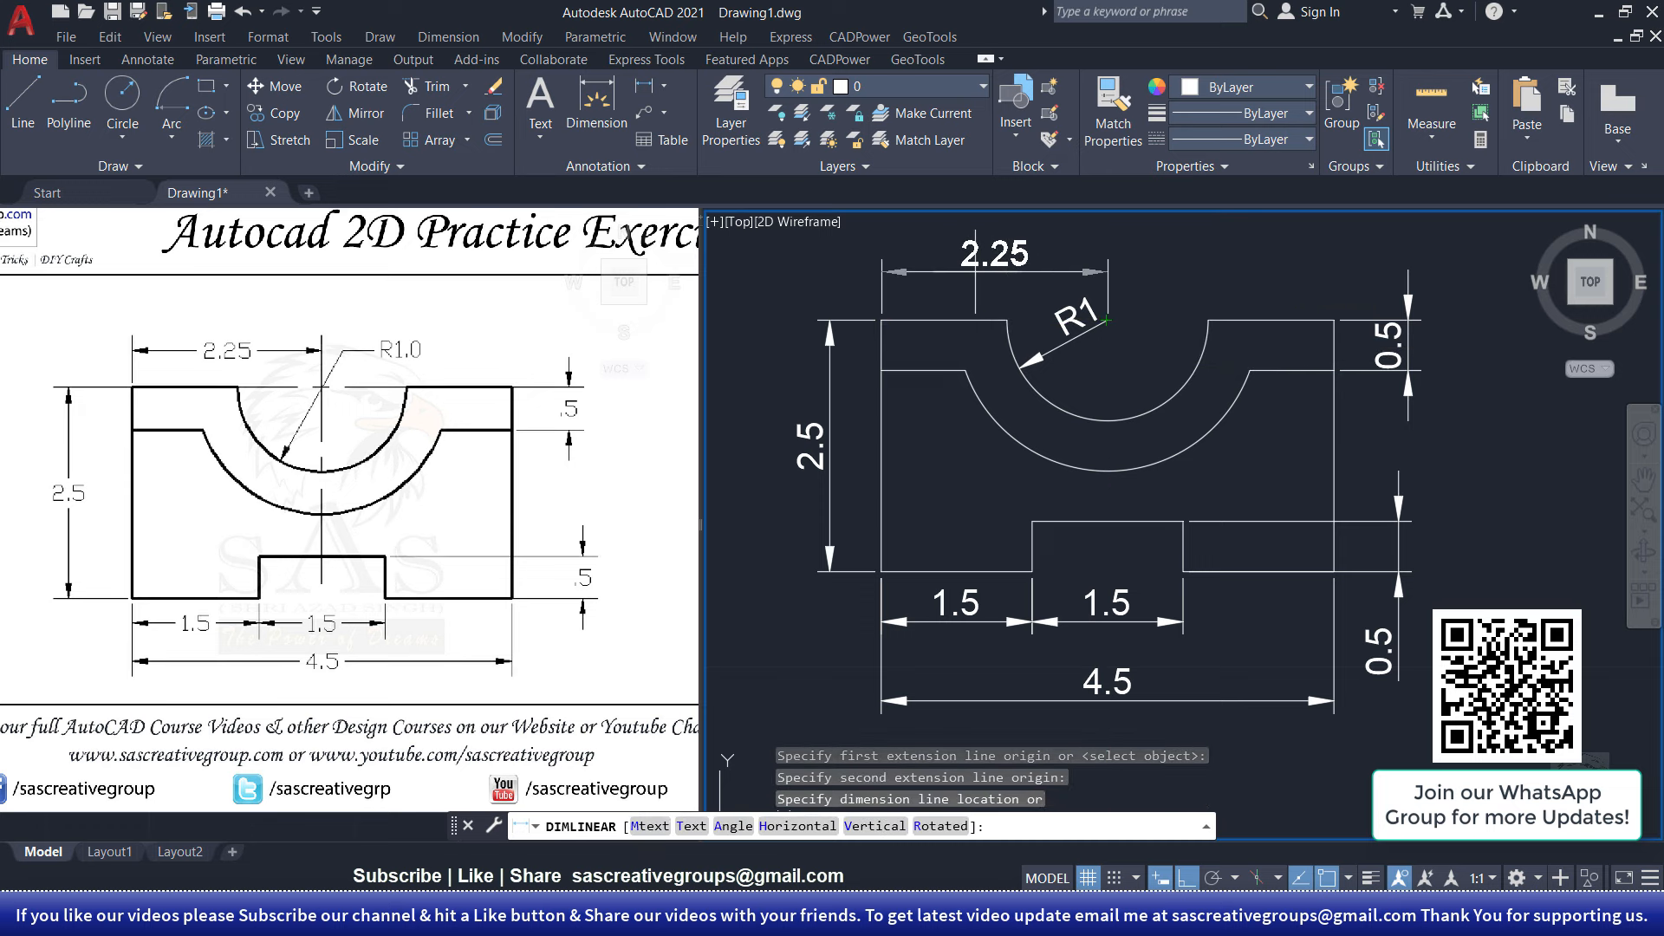
{"action": "key", "text": "Escape"}
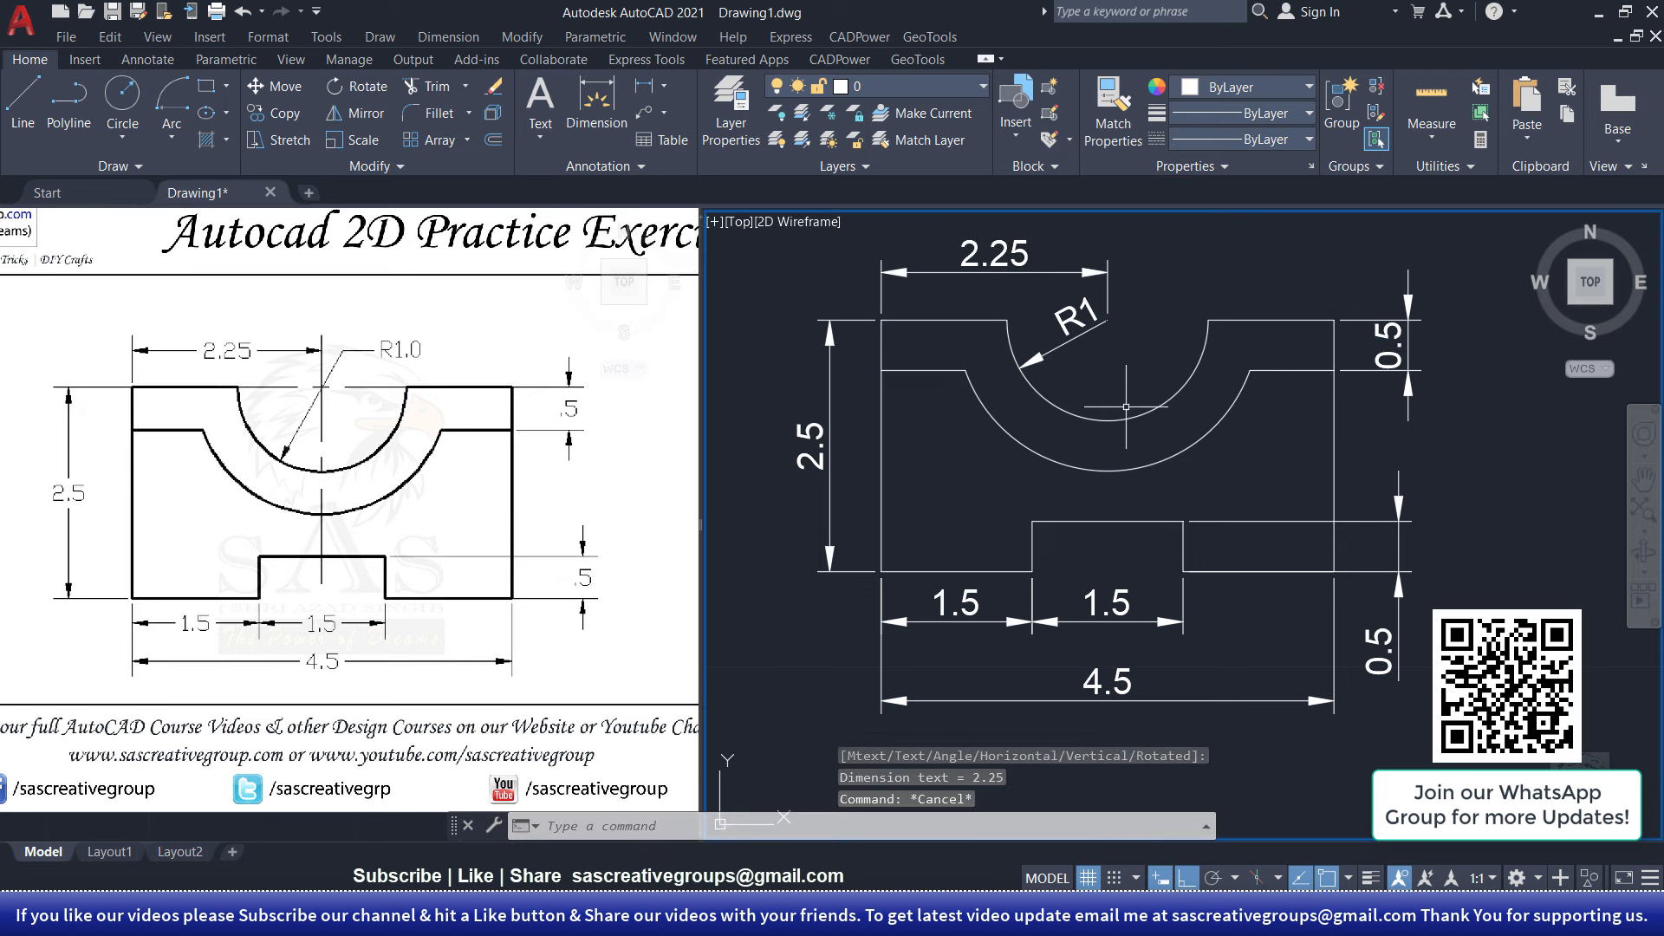